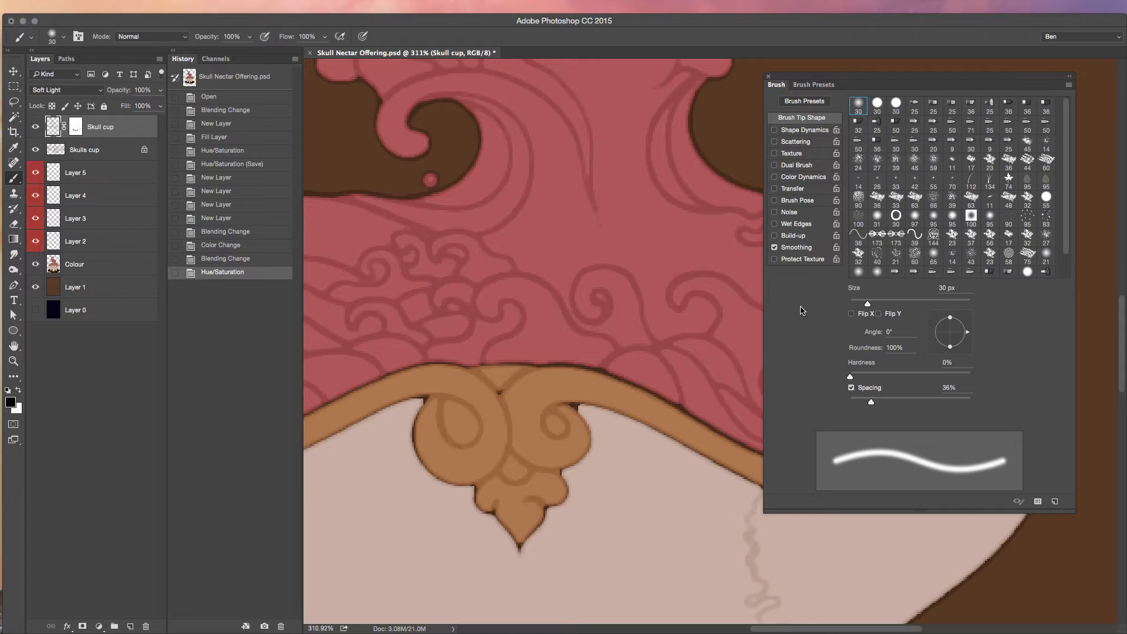
Review the eraser and brush tip settings and hide the brush settings
key(e)
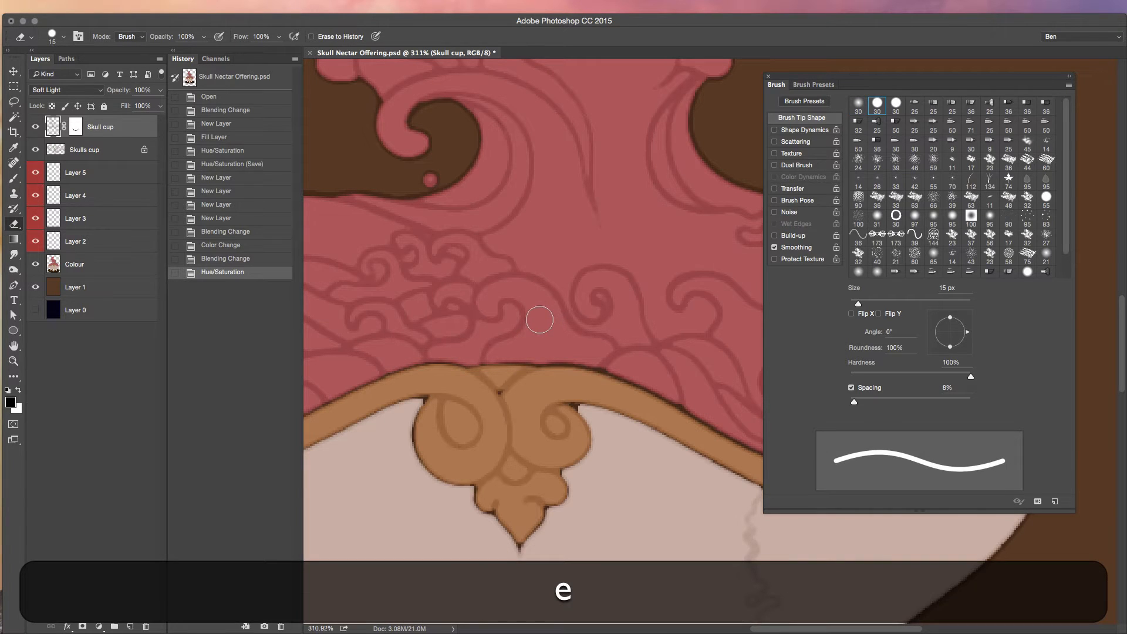
key(shift)
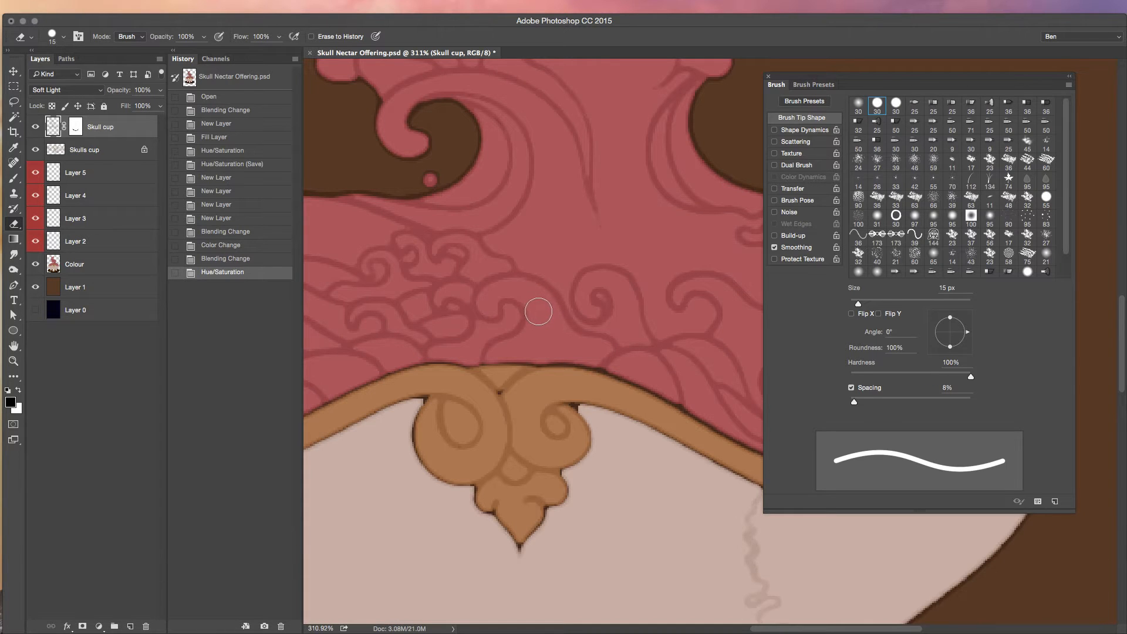
key(b)
key(F5)
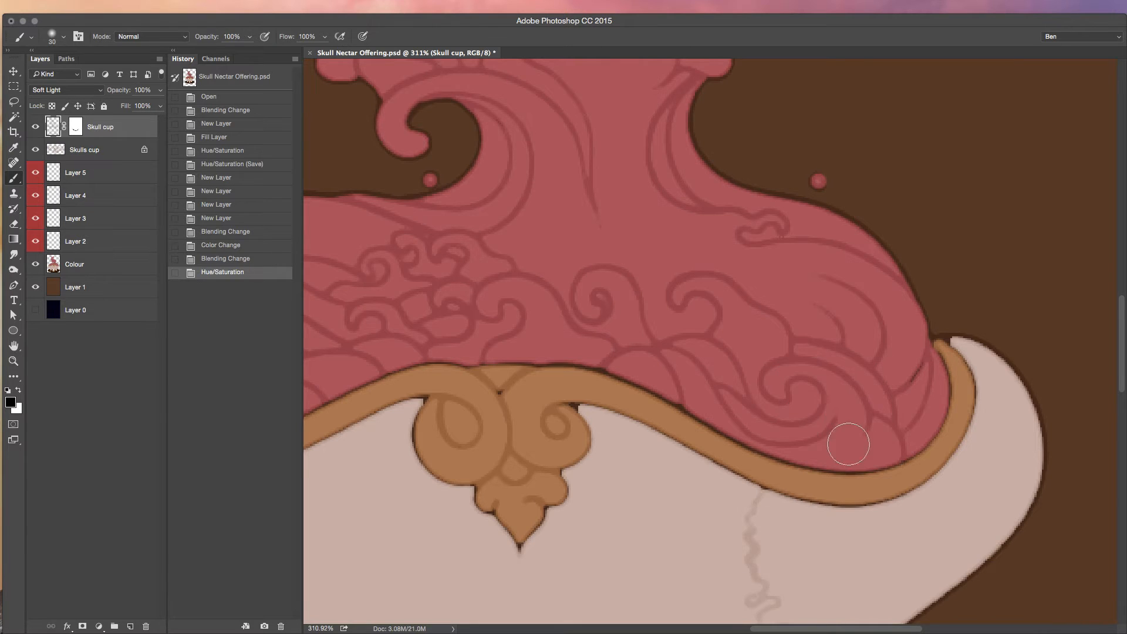
Reduce the brush to 20 px at 40% opacity, discarding the test stroke on the nectar's rim-side tip
key(r)
mouse_move(943, 523)
mouse_down()
mouse_move(936, 284)
mouse_move(823, 234)
mouse_move(722, 347)
mouse_up()
key(space)
key(r)
key(b)
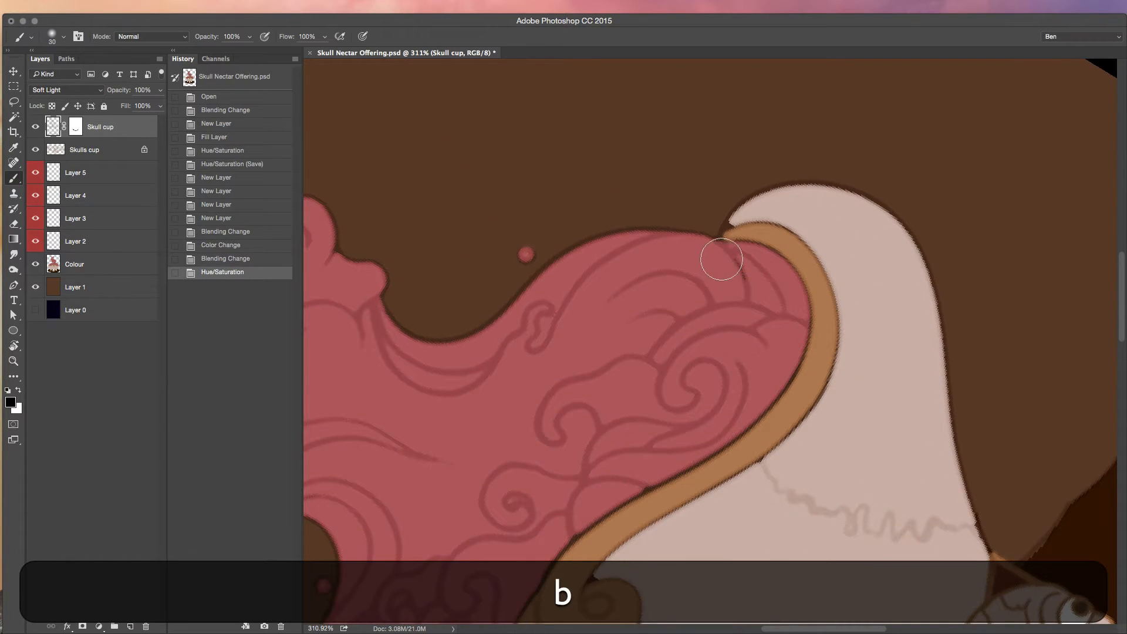
drag(722, 259, 731, 264)
key(super+z)
key(3)
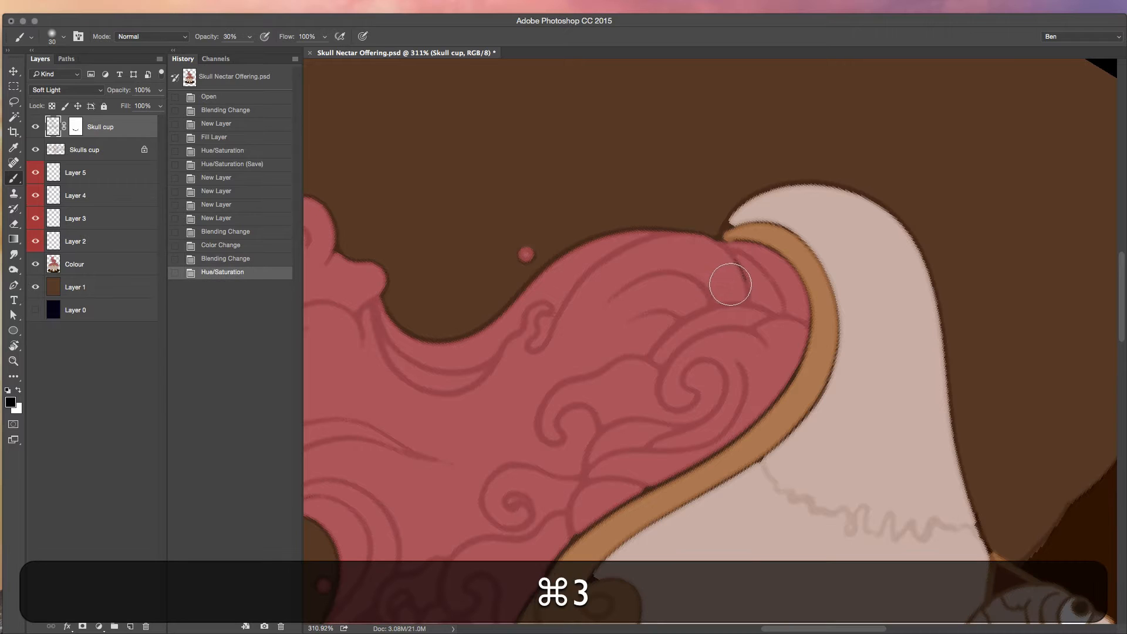
key(bracketleft)
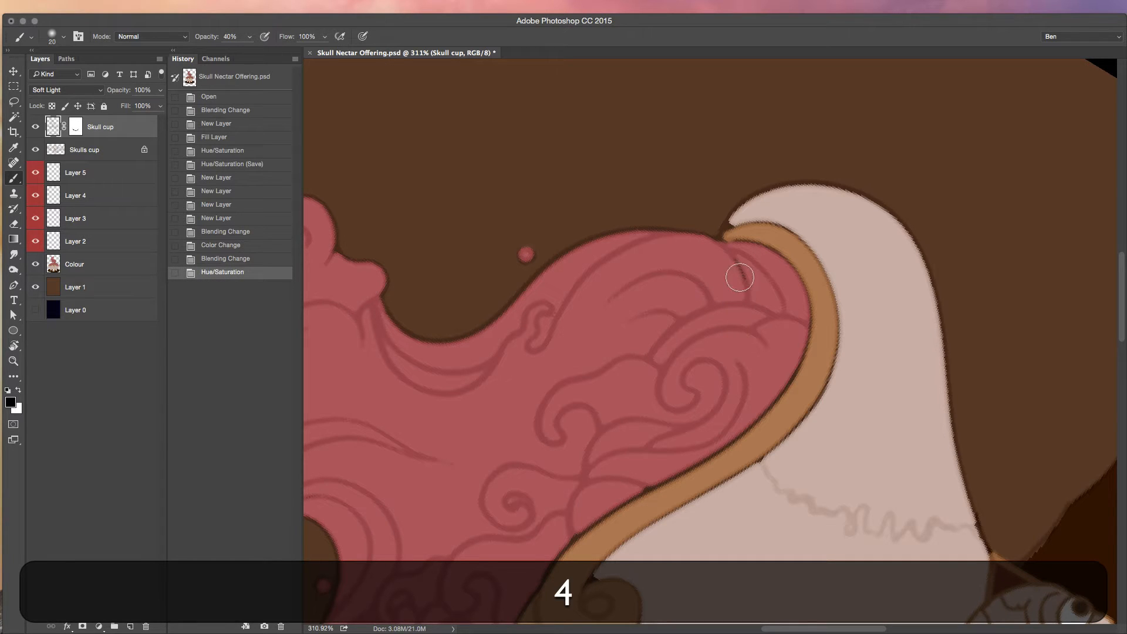
mouse_move(724, 254)
mouse_down()
mouse_move(780, 299)
mouse_move(783, 323)
mouse_move(721, 285)
mouse_move(724, 254)
mouse_move(722, 296)
mouse_move(713, 262)
mouse_move(747, 274)
mouse_move(795, 336)
mouse_move(777, 352)
mouse_up()
key(e)
key(b)
key(alt+super+z)
key(alt+super+z)
key(alt+super+z)
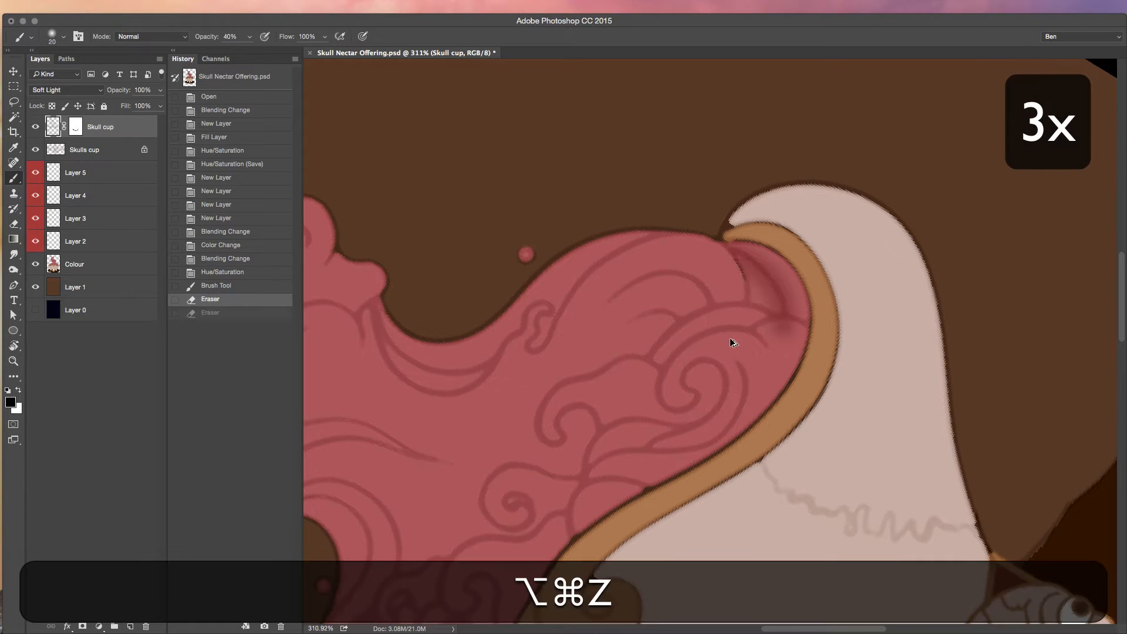
On Layer 2, shade the folds at the nectar's tip beside the rim with soft dark strokes and erase the overspill
click(100, 241)
key(b)
mouse_move(730, 239)
mouse_down()
mouse_move(766, 277)
mouse_move(780, 322)
mouse_up()
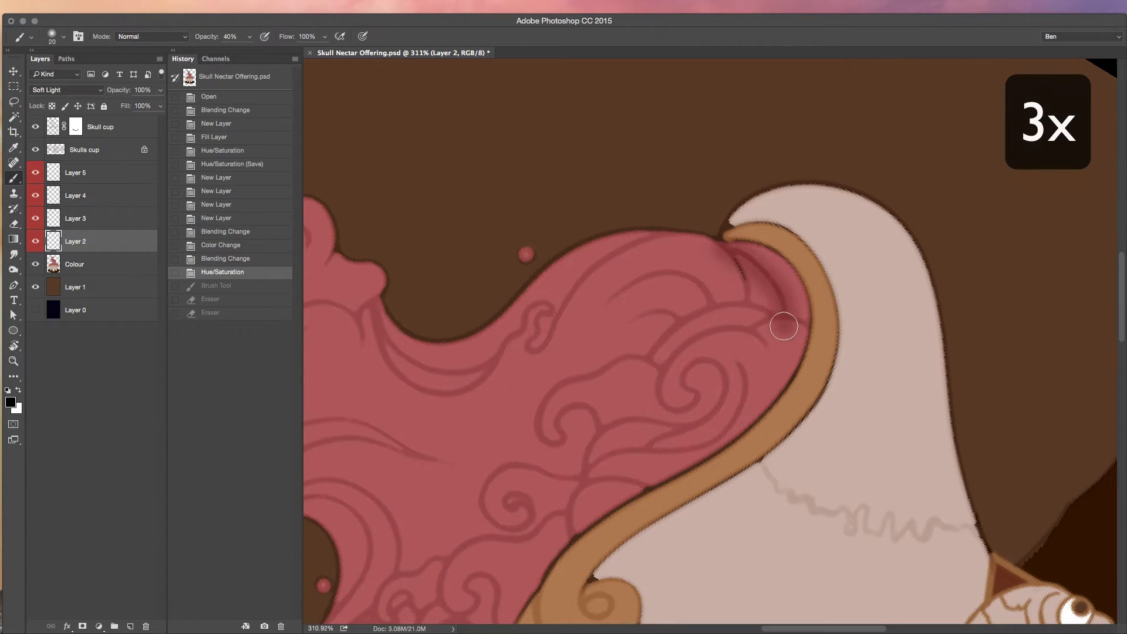
key(e)
mouse_move(730, 272)
mouse_down()
mouse_move(762, 298)
mouse_move(758, 287)
mouse_move(783, 334)
mouse_move(722, 278)
mouse_up()
key(b)
mouse_move(730, 240)
mouse_down()
mouse_move(722, 252)
mouse_move(775, 356)
mouse_up()
key(e)
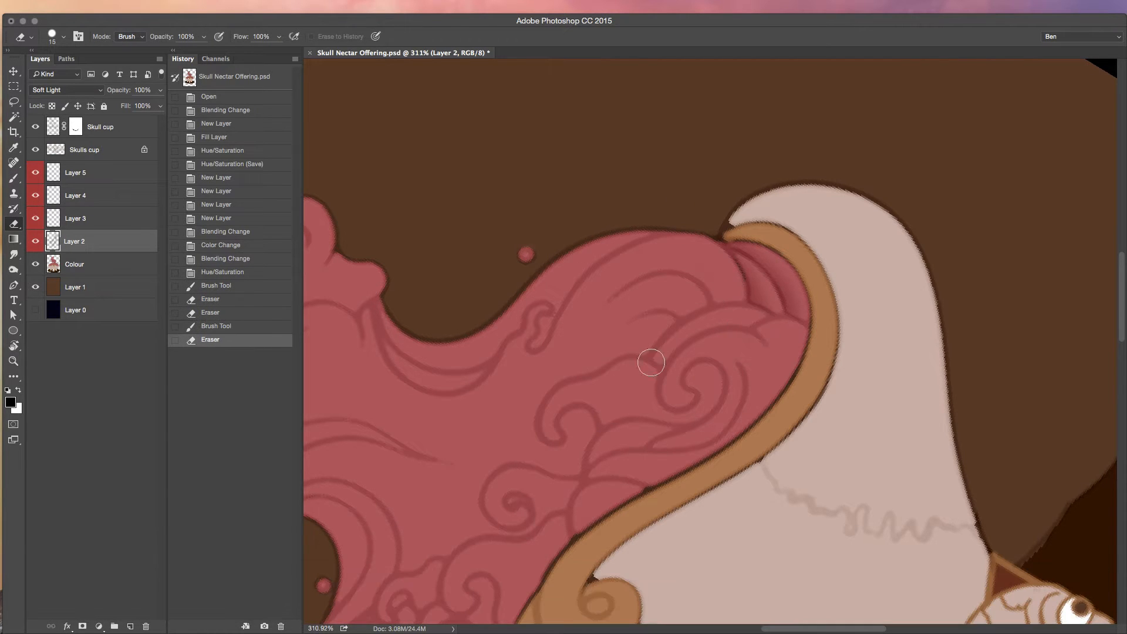
Shade the curved inner folds beside the nectar's tip and erase the shading that crosses their outlines
key(b)
mouse_move(722, 315)
mouse_down()
mouse_move(674, 280)
mouse_move(629, 299)
mouse_up()
key(e)
mouse_move(713, 310)
mouse_down()
mouse_move(671, 348)
mouse_move(666, 315)
mouse_move(632, 340)
mouse_move(655, 327)
mouse_move(690, 336)
mouse_move(666, 380)
mouse_up()
key(b)
key(e)
key(b)
mouse_move(781, 331)
mouse_down()
mouse_move(701, 340)
mouse_move(665, 379)
mouse_move(704, 348)
mouse_move(762, 354)
mouse_move(787, 338)
mouse_up()
key(e)
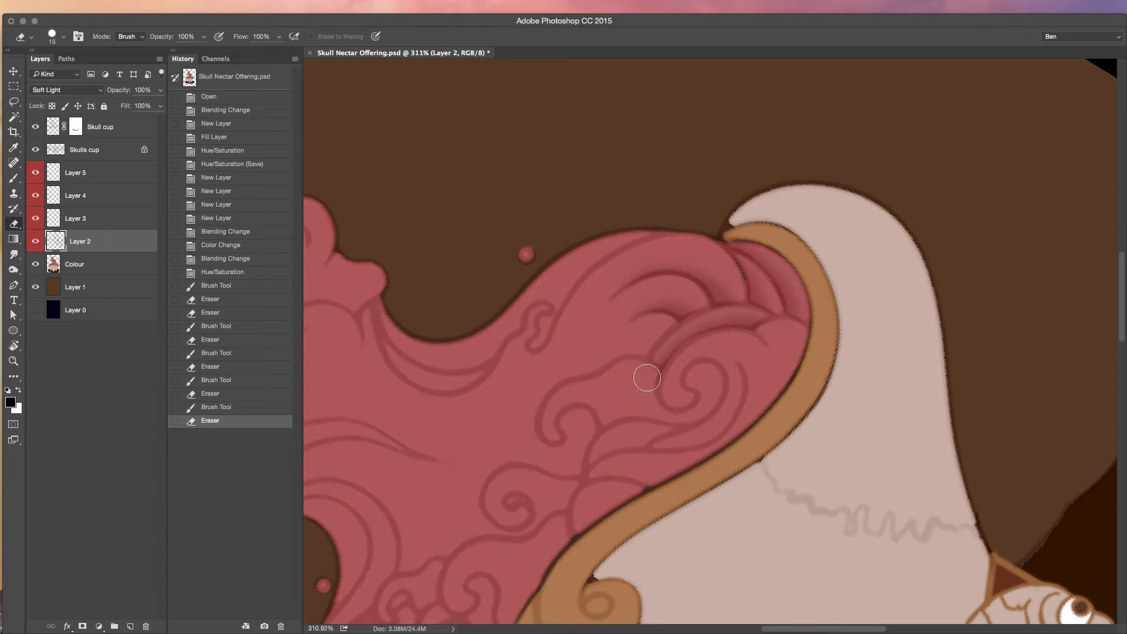
drag(647, 378, 652, 387)
drag(648, 470, 652, 484)
Shade the upper fold along the dip in the nectar's outer edge and erase the excess around it
key(b)
mouse_move(361, 297)
mouse_down()
mouse_move(415, 358)
mouse_move(509, 363)
mouse_up()
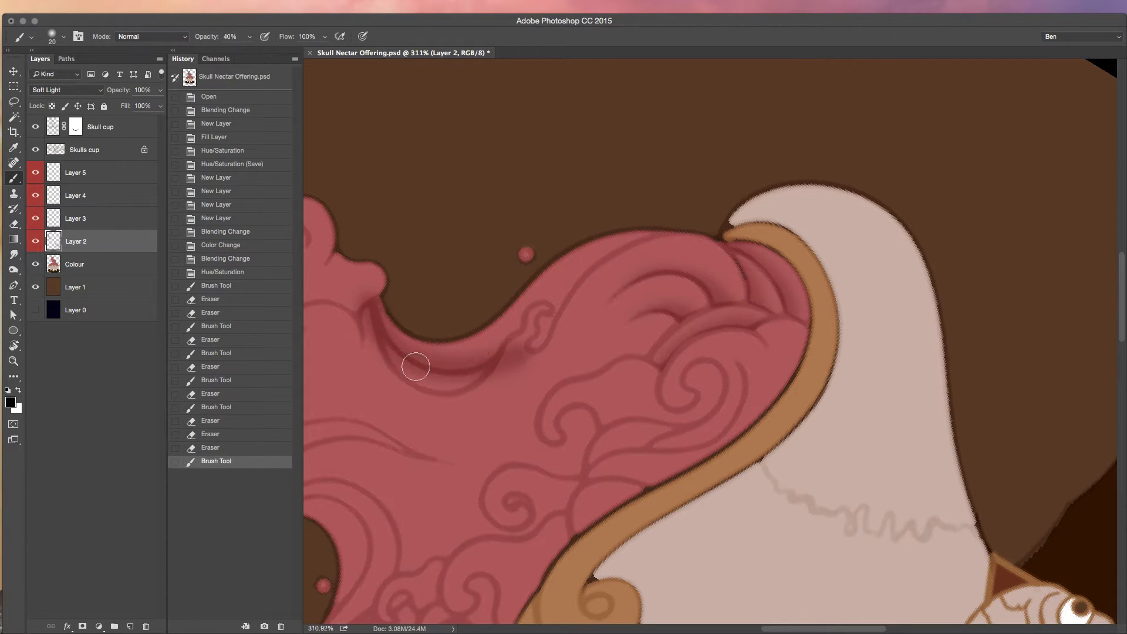
key(e)
drag(353, 289, 367, 347)
drag(509, 367, 546, 352)
key(b)
mouse_move(532, 364)
mouse_down()
mouse_move(542, 336)
mouse_move(604, 270)
mouse_up()
key(super+z)
On Layer 3, shade the long fold above the small curl and trim the excess, finishing with a 7 px eraser
click(105, 218)
drag(529, 358, 606, 264)
key(e)
mouse_move(529, 370)
mouse_down()
mouse_move(565, 343)
mouse_move(583, 302)
mouse_move(643, 256)
mouse_up()
key(bracketleft)
key(bracketleft)
key(bracketleft)
key(bracketleft)
mouse_move(538, 308)
mouse_down()
mouse_move(520, 347)
mouse_move(525, 311)
mouse_up()
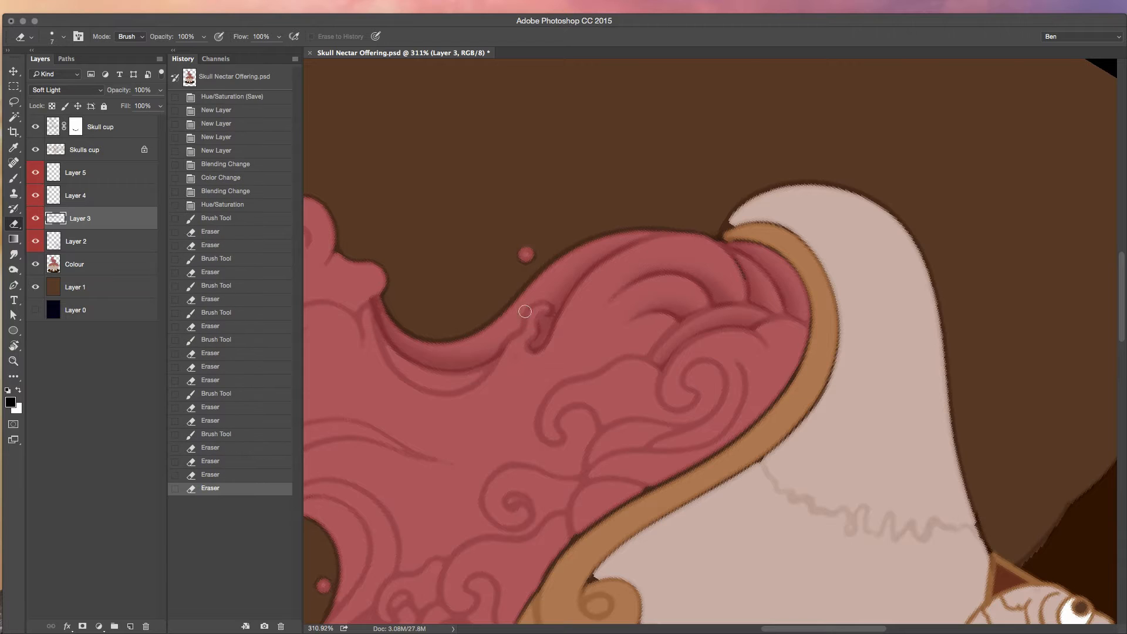
Shade the lower fold beneath the dip in the nectar's outer edge and clean its outline with a 9 px eraser
scroll(428, 443, down, 2)
key(b)
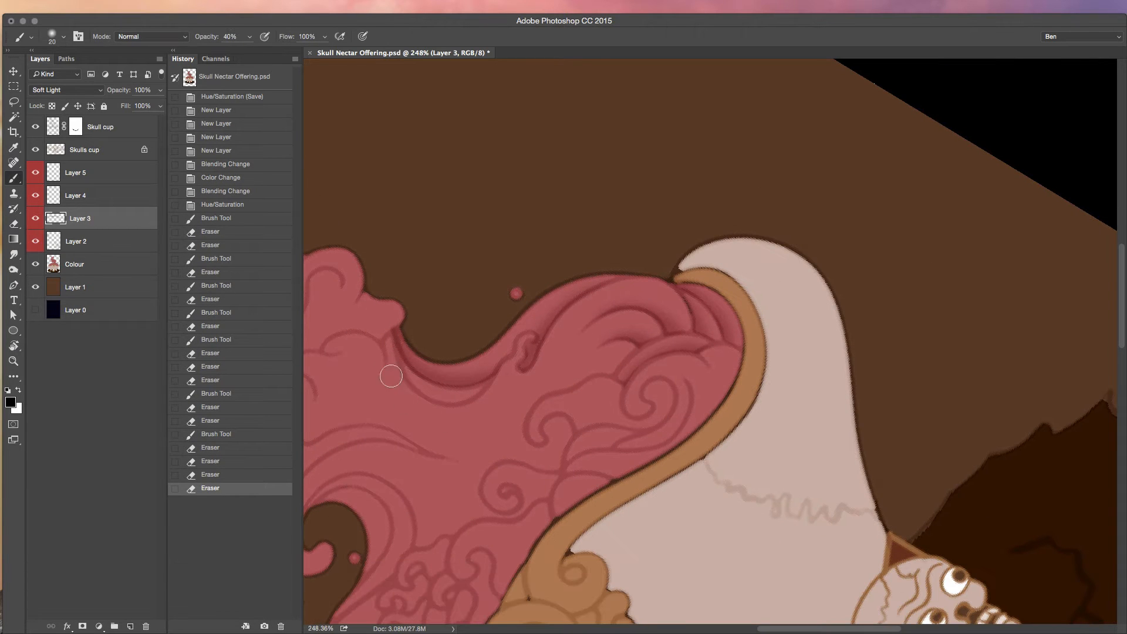
mouse_move(382, 346)
mouse_down()
mouse_move(406, 385)
mouse_move(450, 408)
mouse_move(499, 396)
mouse_up()
key(e)
scroll(472, 430, up, 2)
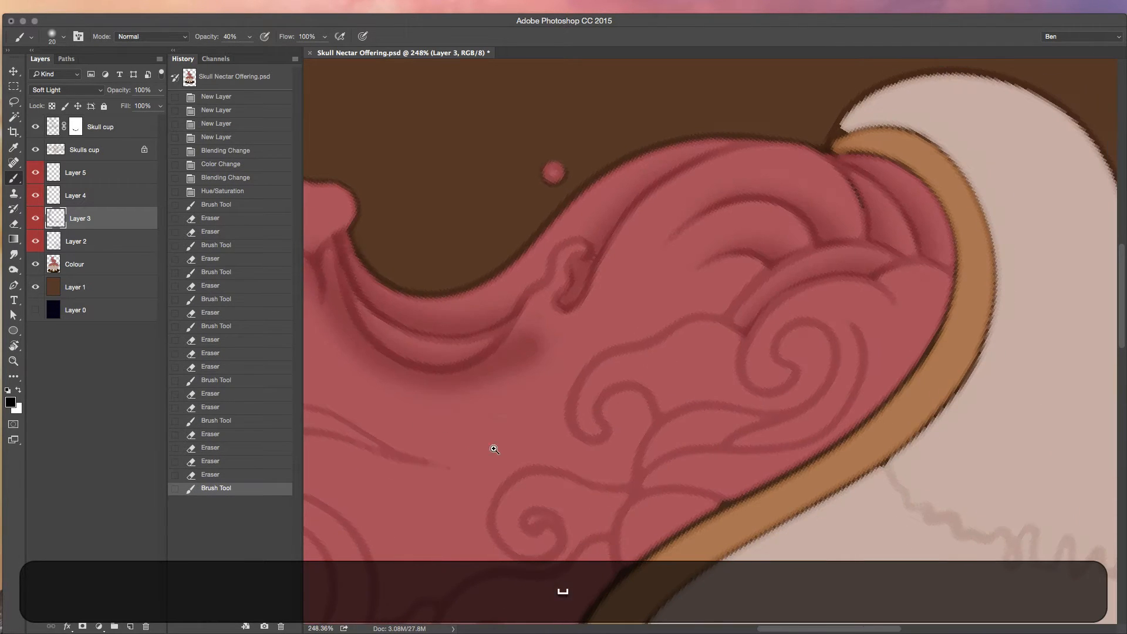
key(r)
scroll(495, 239, left, 5)
key(e)
key(bracketright)
drag(472, 264, 520, 346)
mouse_move(513, 267)
mouse_down()
mouse_move(545, 363)
mouse_move(601, 392)
mouse_move(674, 379)
mouse_move(726, 341)
mouse_move(745, 360)
mouse_move(590, 417)
mouse_move(547, 411)
mouse_move(593, 411)
mouse_up()
Shade the wavy strand leading into the large spiral near the rim and erase the overspill along its outline
scroll(579, 448, down, 2)
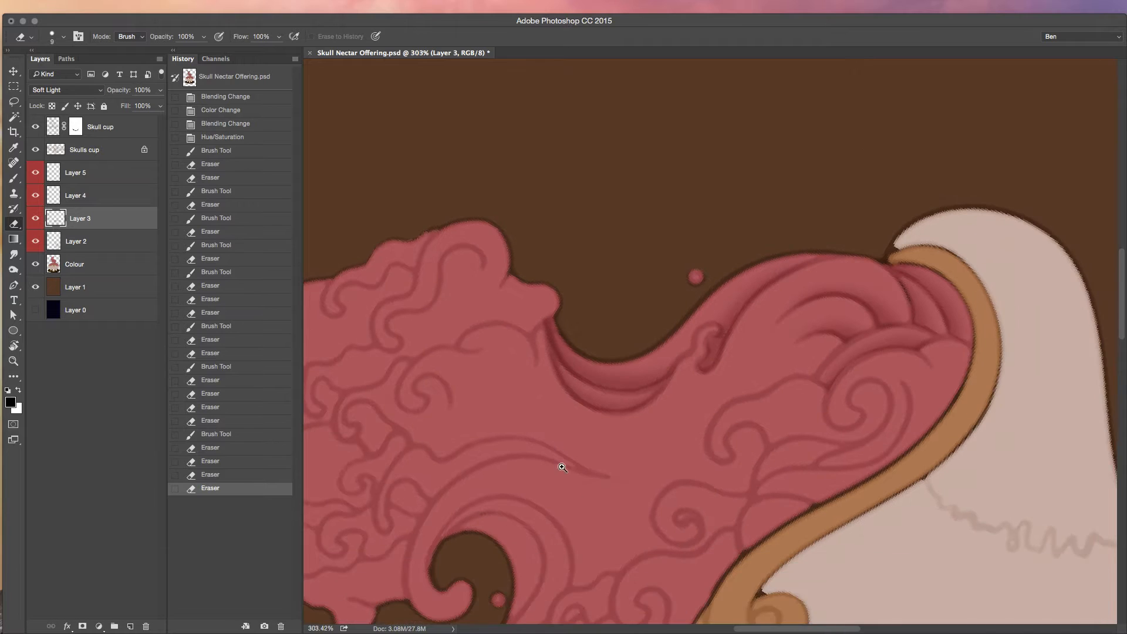
drag(558, 468, 458, 453)
key(r)
scroll(624, 460, up, 2)
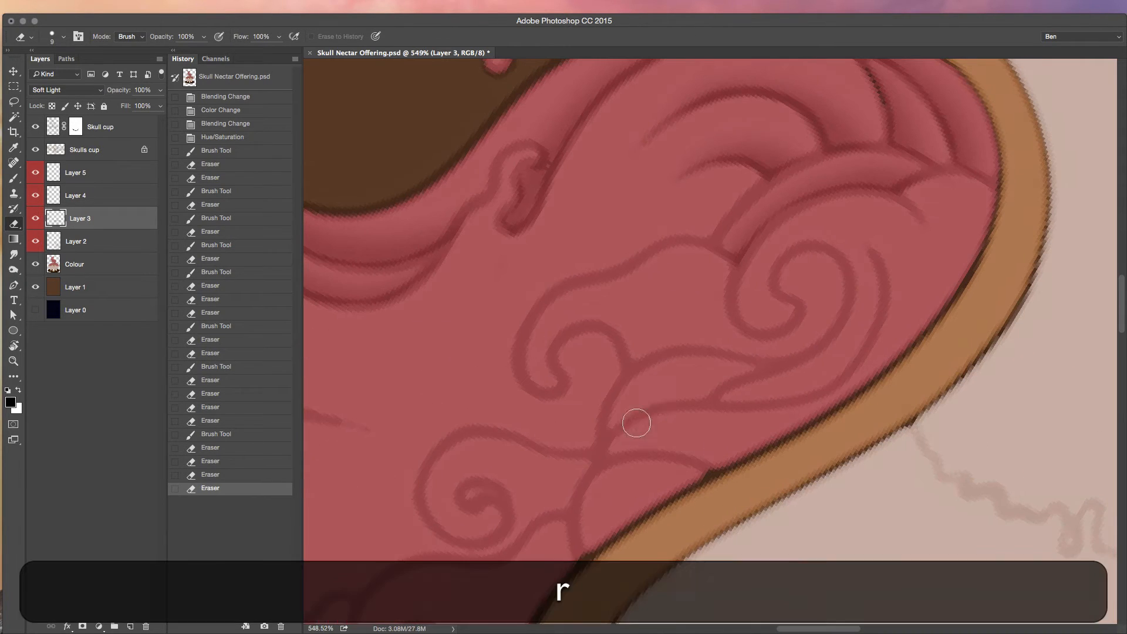
key(b)
drag(636, 383, 755, 365)
key(e)
mouse_move(611, 364)
mouse_down()
mouse_move(614, 410)
mouse_move(858, 329)
mouse_move(861, 251)
mouse_up()
Shade the fold just beneath the large spiral's strand and erase the shading outside its lines
key(r)
drag(564, 473, 634, 335)
key(b)
drag(682, 392, 661, 414)
key(e)
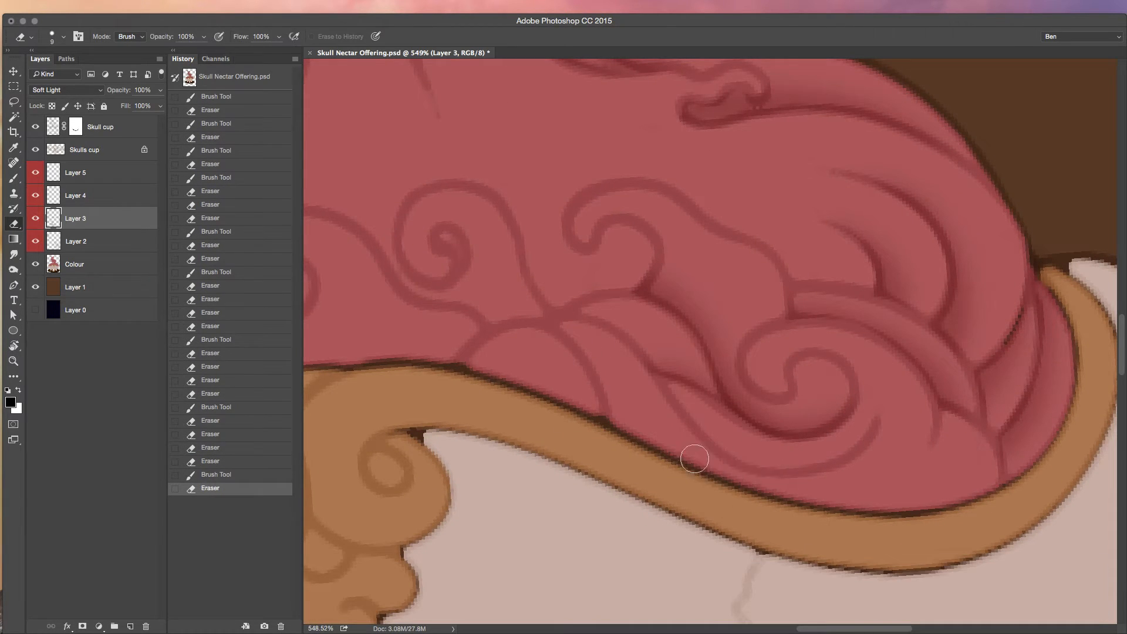
drag(695, 458, 738, 486)
Shade the remaining folds between the spiral's strands and the cup rim and erase the excess beside their outlines
key(b)
mouse_move(564, 327)
mouse_down()
mouse_move(644, 363)
mouse_move(742, 472)
mouse_move(878, 450)
mouse_move(565, 335)
mouse_move(621, 361)
mouse_move(605, 410)
mouse_up()
key(e)
mouse_move(707, 466)
mouse_down()
mouse_move(768, 491)
mouse_move(838, 478)
mouse_up()
mouse_move(726, 500)
mouse_down()
mouse_move(617, 433)
mouse_move(663, 484)
mouse_up()
key(b)
key(e)
mouse_move(501, 349)
mouse_down()
mouse_move(567, 373)
mouse_move(675, 490)
mouse_up()
Load the Nectar channel as a selection and hide the selection edges
key(b)
click(215, 58)
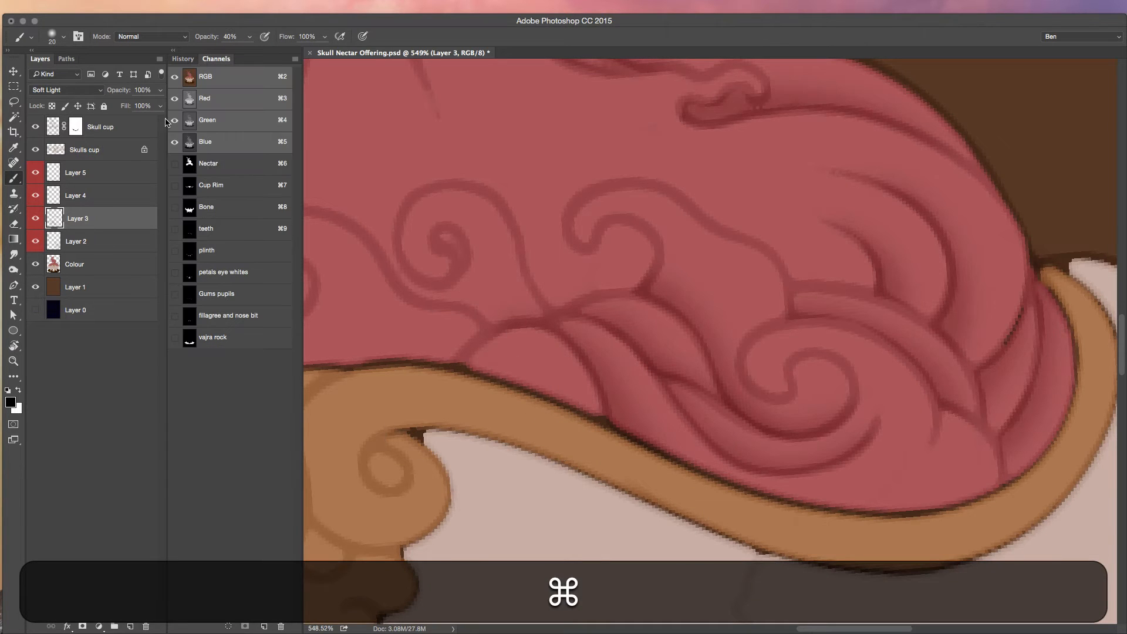
super+click(227, 170)
key(super+h)
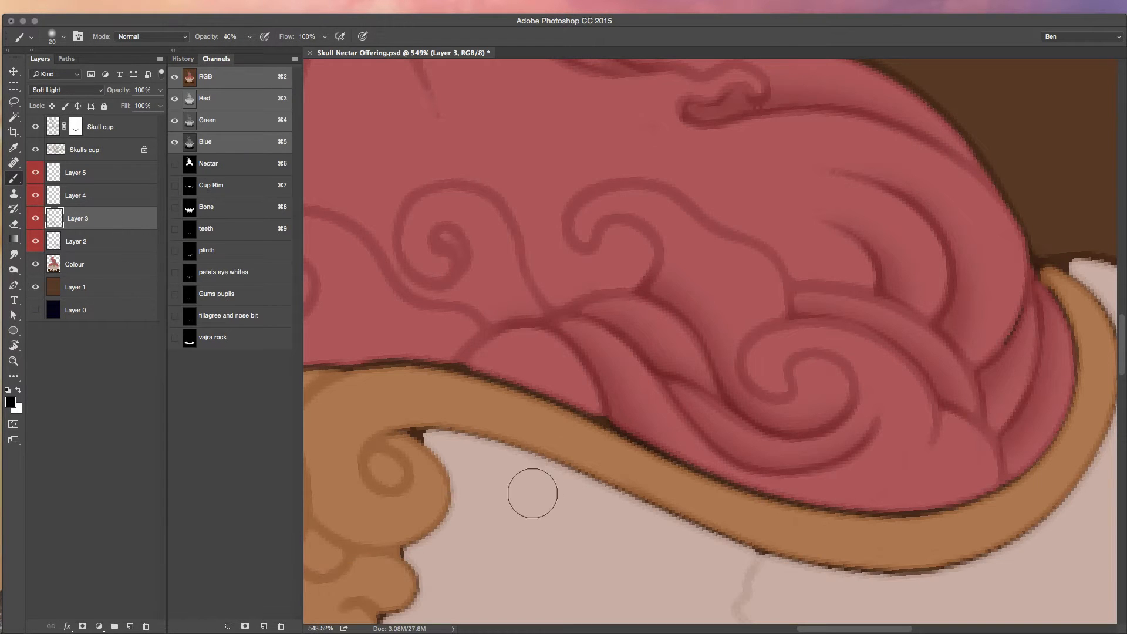
Shade the short fold at the nectar's opposite rim-side tip and clean it up with a 10 px eraser
scroll(474, 406, down, 6)
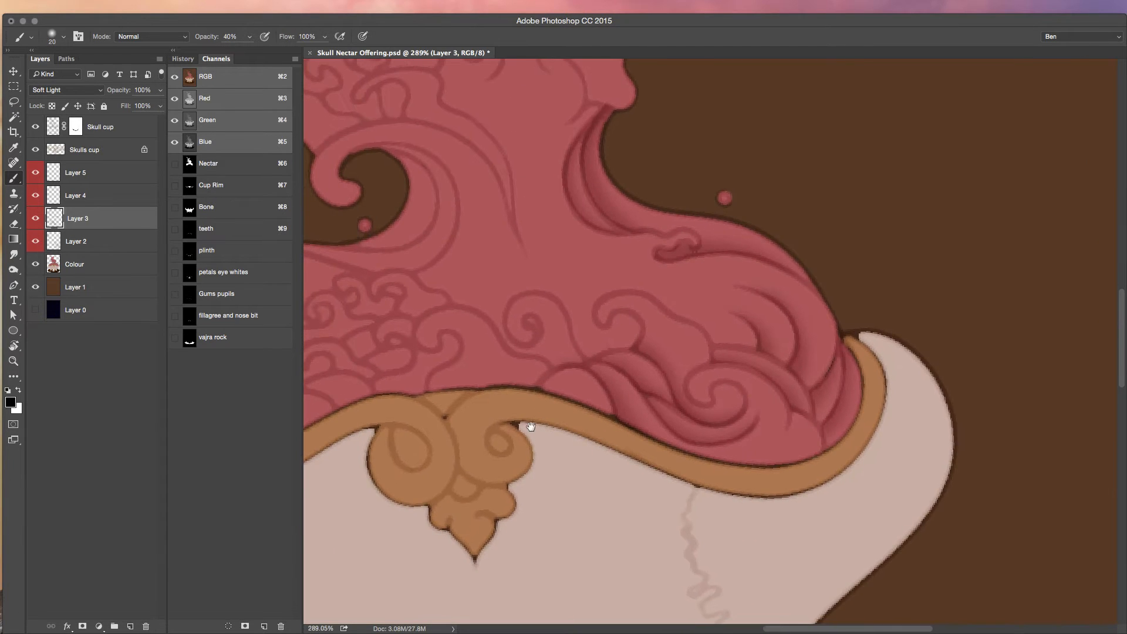
key(e)
key(shift+bracketleft)
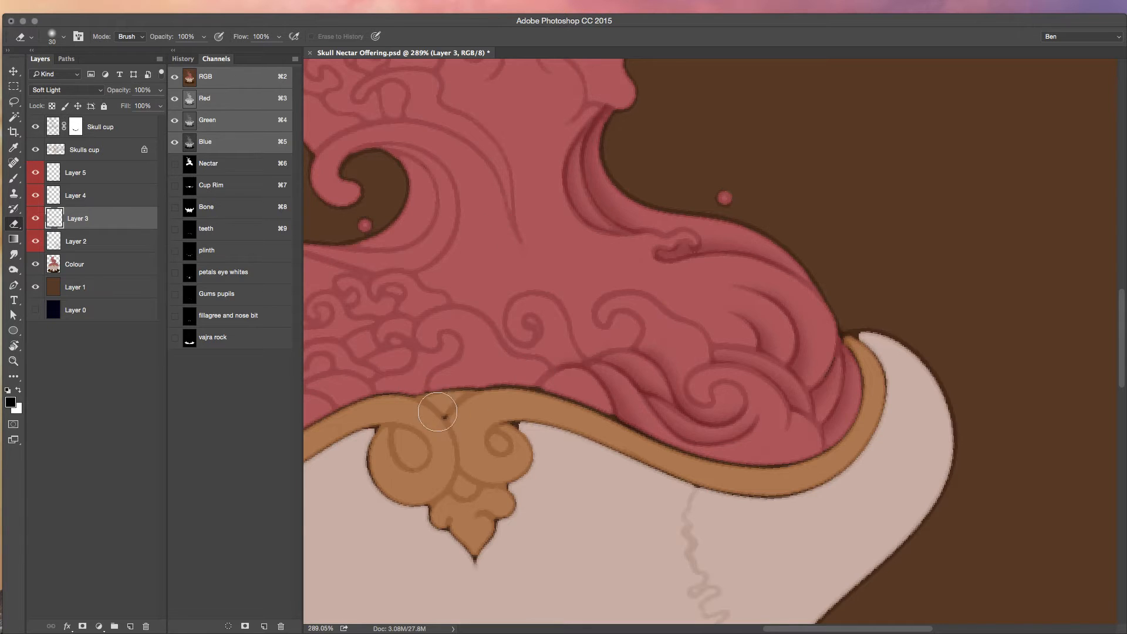
scroll(437, 411, left, 10)
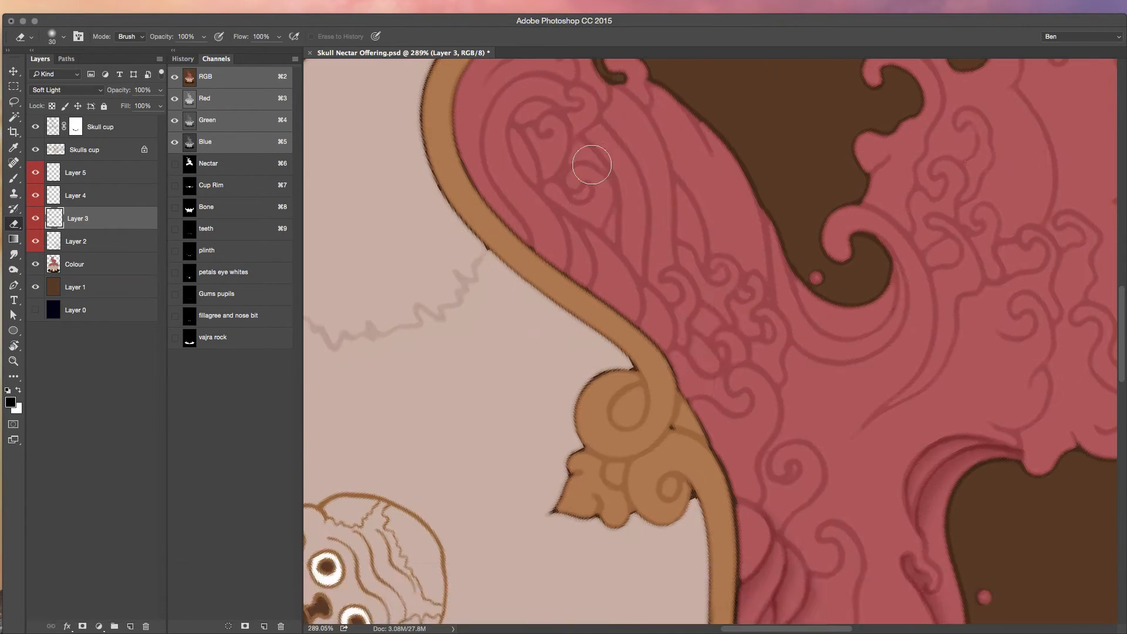
scroll(592, 165, up, 5)
key(b)
scroll(663, 260, up, 3)
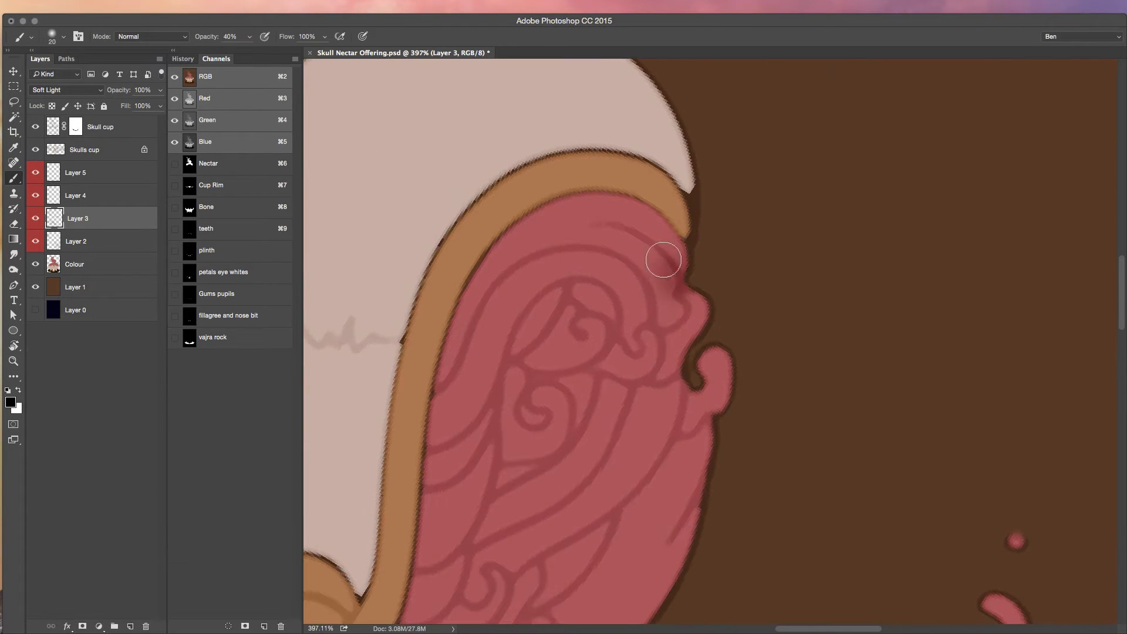
key(e)
key(shift+bracketright)
key(bracketleft)
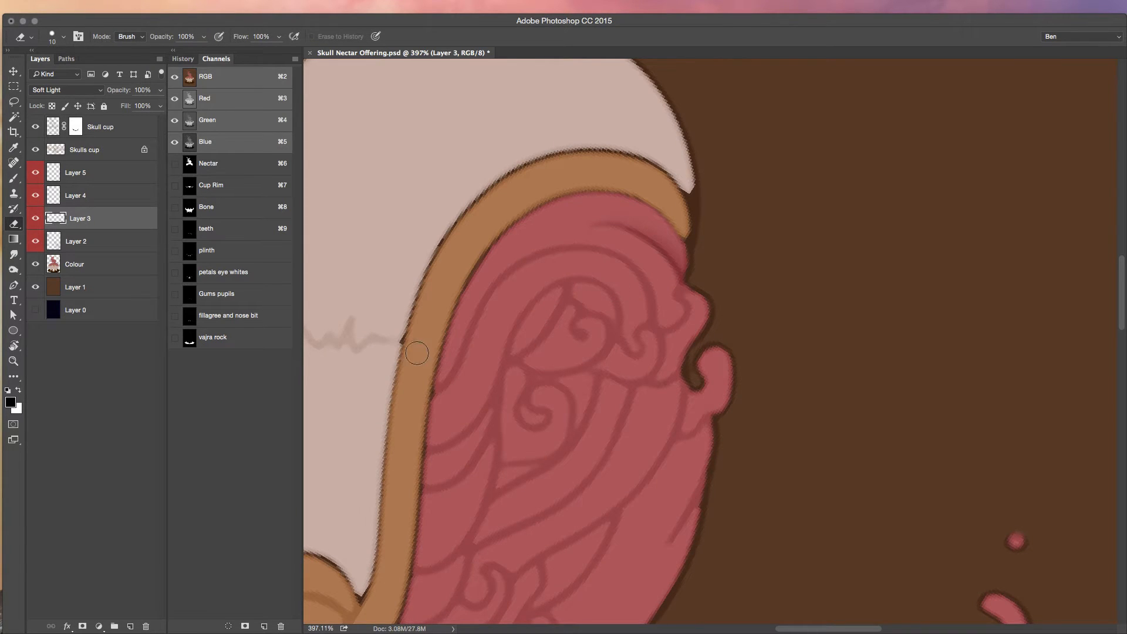
Shade the outer curve of the large arched fold and its continuation along the inside of the rim, erasing stray shading
key(b)
mouse_move(649, 323)
mouse_down()
mouse_move(620, 264)
mouse_move(539, 273)
mouse_move(525, 325)
mouse_move(515, 293)
mouse_move(561, 264)
mouse_move(617, 274)
mouse_move(637, 322)
mouse_up()
key(e)
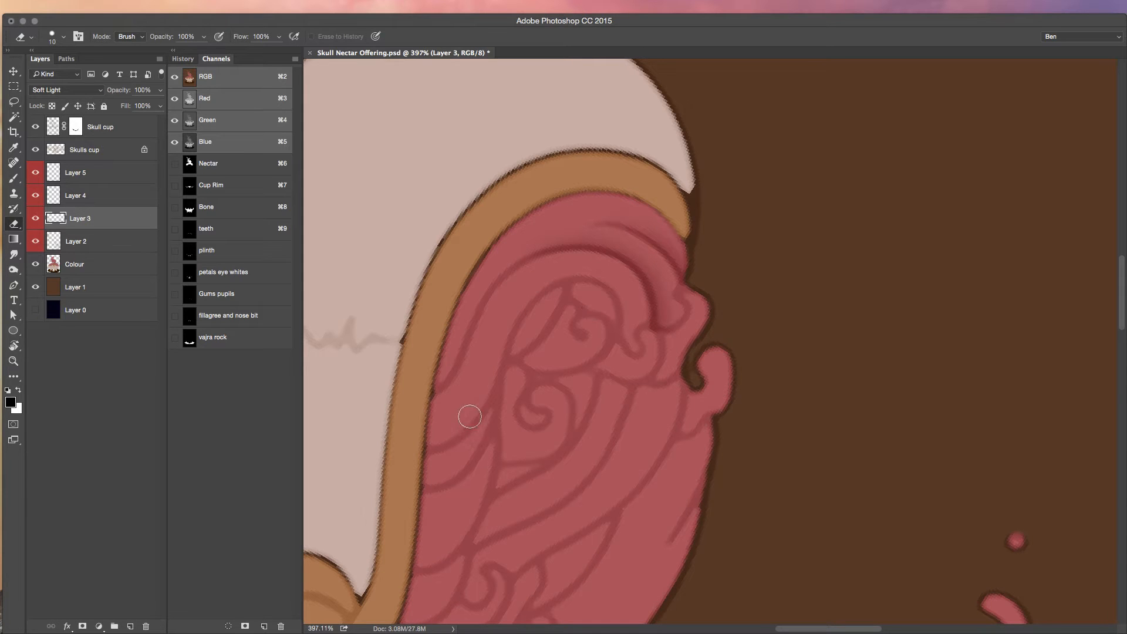
key(b)
mouse_move(435, 385)
mouse_down()
mouse_move(470, 318)
mouse_move(473, 251)
mouse_up()
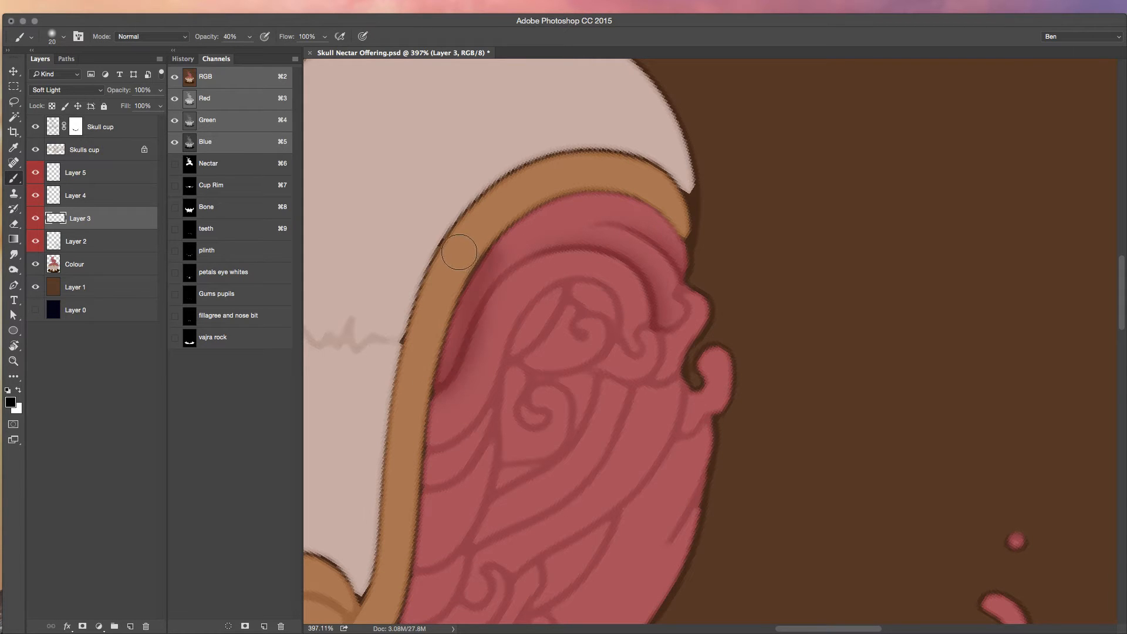
Shade the row of short overlapping folds that meet the rim near the ornament, undoing unwanted strokes
key(r)
drag(637, 456, 564, 357)
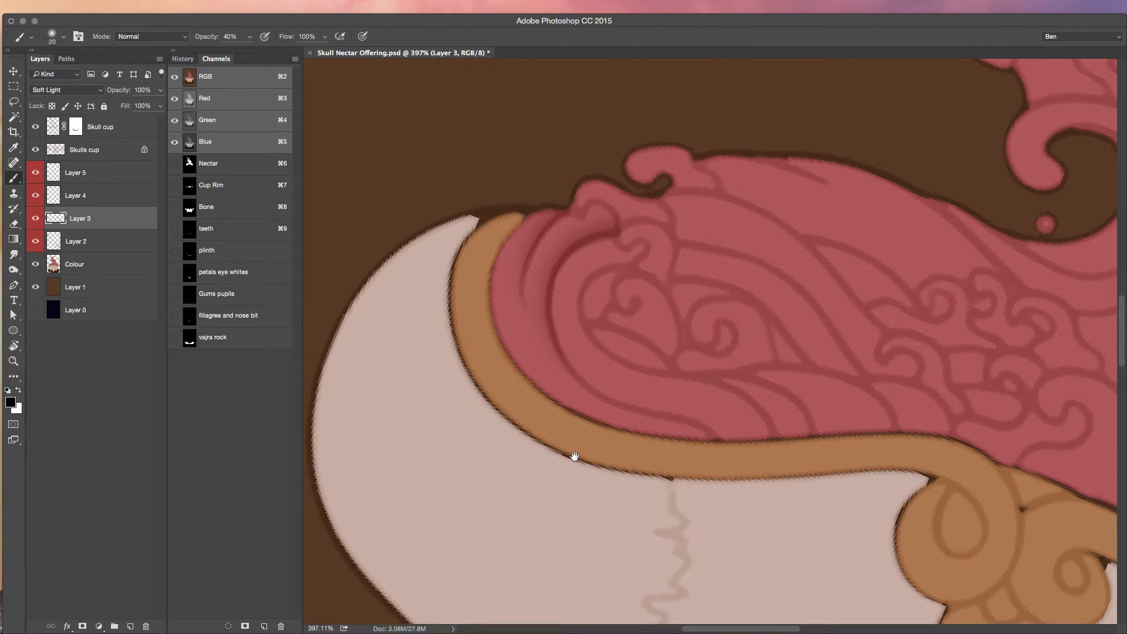
mouse_move(921, 428)
mouse_down()
mouse_move(910, 390)
mouse_move(932, 415)
mouse_move(792, 425)
mouse_up()
key(e)
key(b)
key(e)
mouse_move(733, 397)
mouse_down()
mouse_move(709, 403)
mouse_move(782, 446)
mouse_move(712, 402)
mouse_up()
key(super+z)
key(b)
key(super+z)
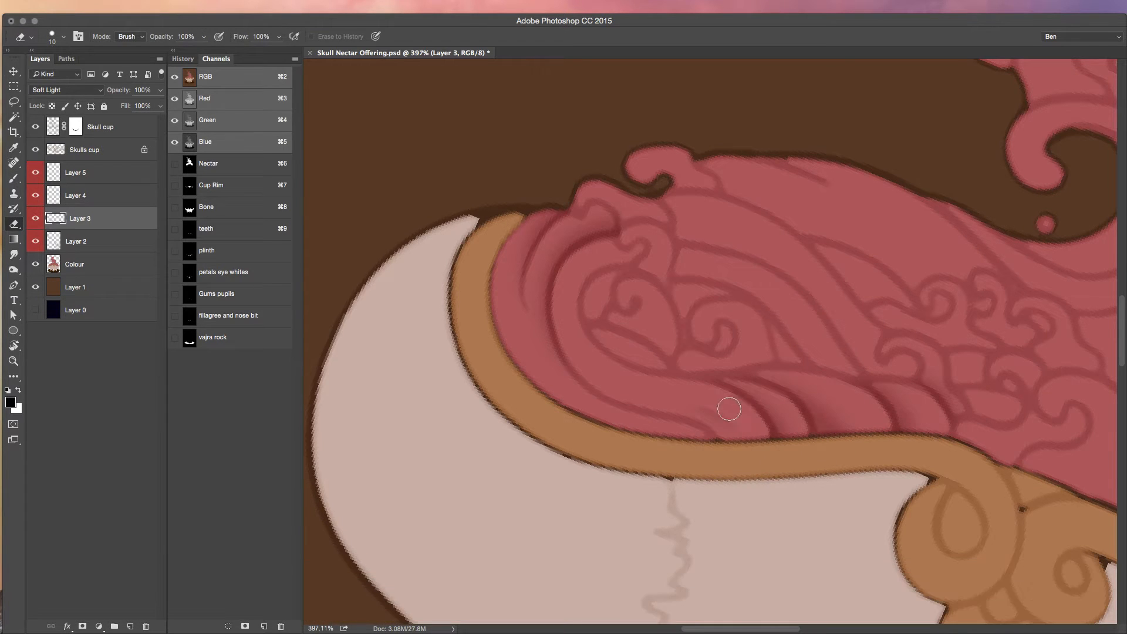
Shade the long fold running along the inside of the rim and erase its overspill
mouse_move(739, 450)
mouse_down()
mouse_move(652, 411)
mouse_move(554, 390)
mouse_up()
key(e)
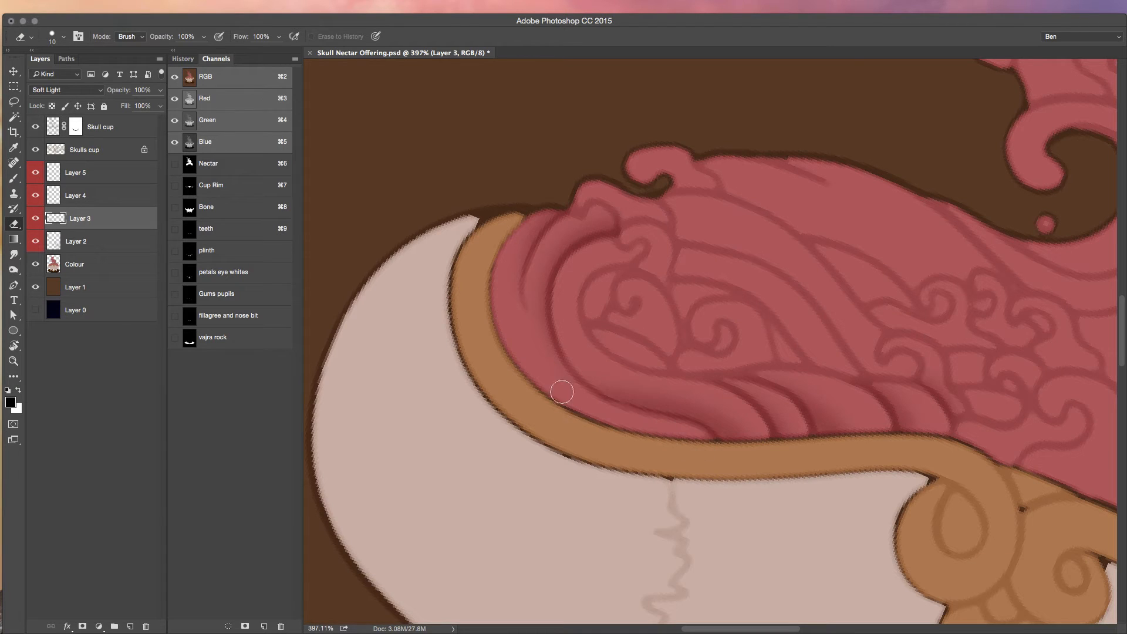
key(b)
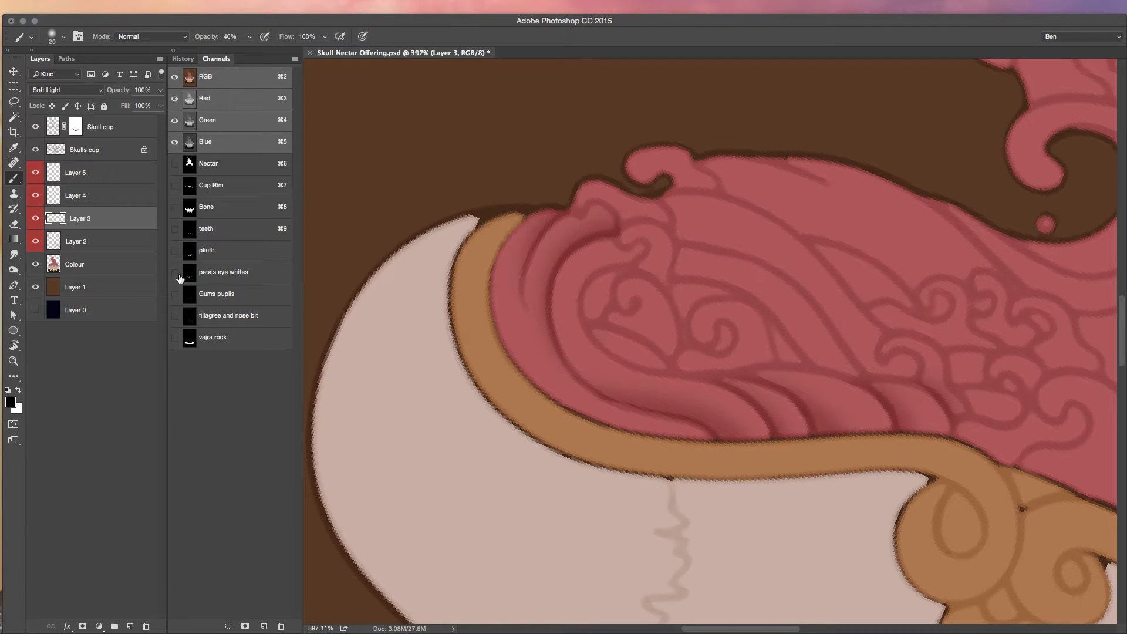
On Layer 2, shade the middle fold leading to the cluster of small curls and erase the shading beyond its outline
click(94, 237)
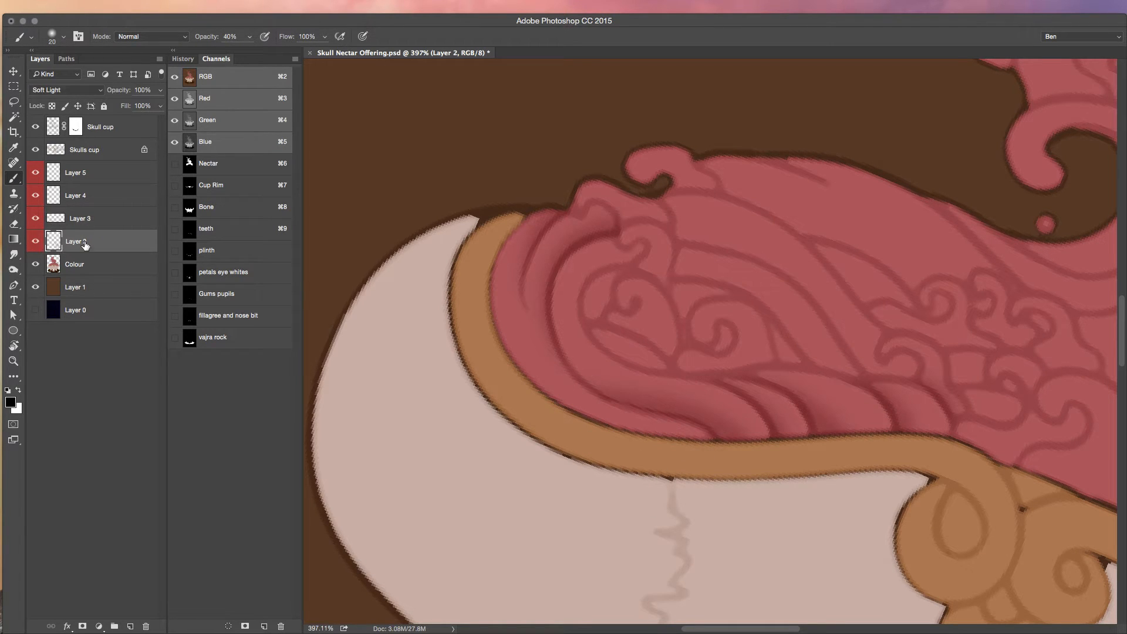
mouse_move(859, 286)
mouse_down()
mouse_move(889, 271)
mouse_move(777, 245)
mouse_up()
key(e)
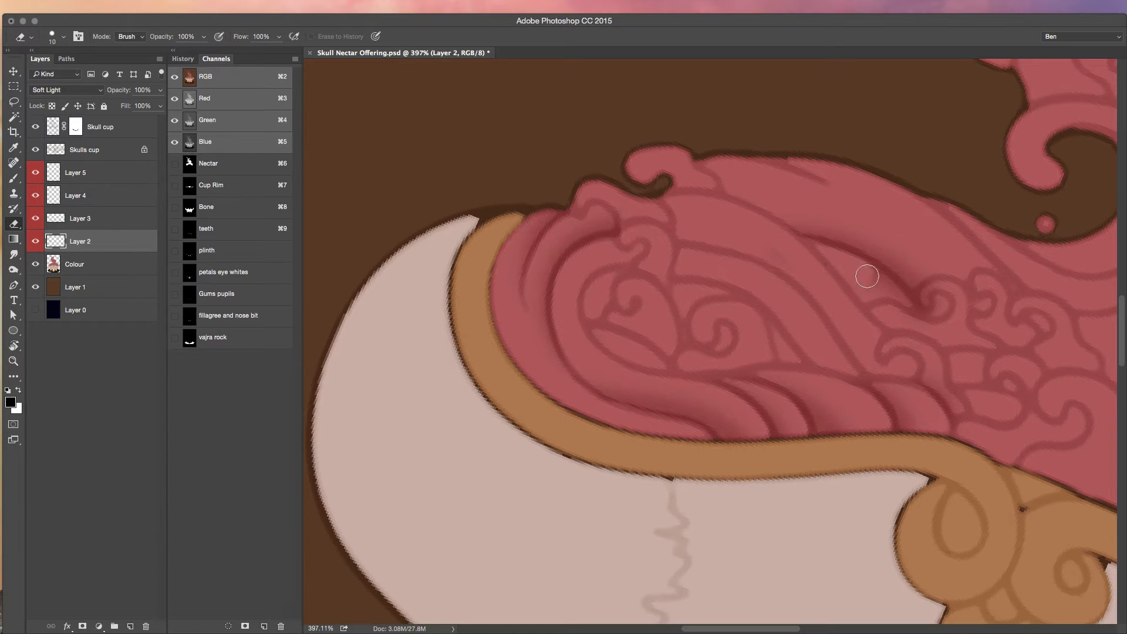
key(e)
mouse_move(810, 262)
mouse_down()
mouse_move(787, 249)
mouse_move(963, 369)
mouse_up()
key(b)
key(e)
mouse_move(855, 329)
mouse_down()
mouse_move(943, 369)
mouse_move(893, 370)
mouse_up()
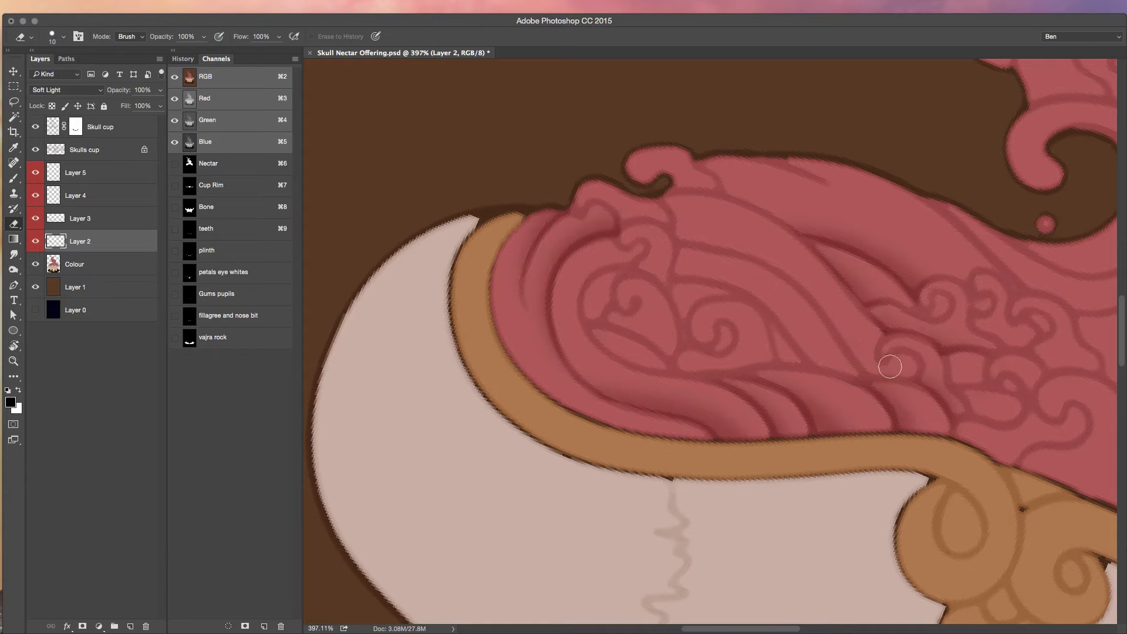
Shade the two long strands sweeping over the inner spirals toward the rim folds and erase the excess beneath them
key(b)
mouse_move(662, 238)
mouse_down()
mouse_move(711, 244)
mouse_move(792, 286)
mouse_move(849, 370)
mouse_up()
key(e)
mouse_move(675, 256)
mouse_down()
mouse_move(775, 287)
mouse_move(819, 370)
mouse_up()
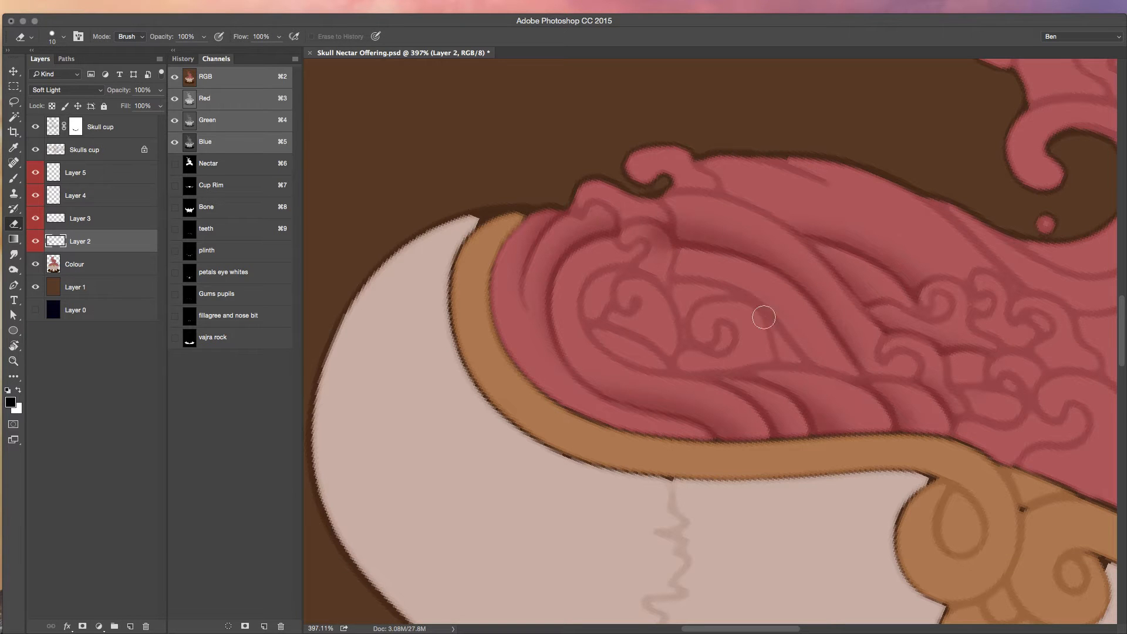
key(b)
drag(675, 284, 846, 405)
key(e)
mouse_move(675, 305)
mouse_down()
mouse_move(760, 319)
mouse_move(845, 406)
mouse_up()
Shade the recesses around the small spirals inside the arched fold and erase the shading that crosses their lines
key(b)
mouse_move(605, 322)
mouse_down()
mouse_move(712, 320)
mouse_move(703, 370)
mouse_move(750, 357)
mouse_move(700, 335)
mouse_up()
key(e)
mouse_move(608, 330)
mouse_down()
mouse_move(634, 307)
mouse_move(623, 337)
mouse_up()
key(b)
drag(669, 373, 581, 323)
key(e)
mouse_move(582, 323)
mouse_down()
mouse_move(629, 352)
mouse_move(581, 338)
mouse_up()
key(b)
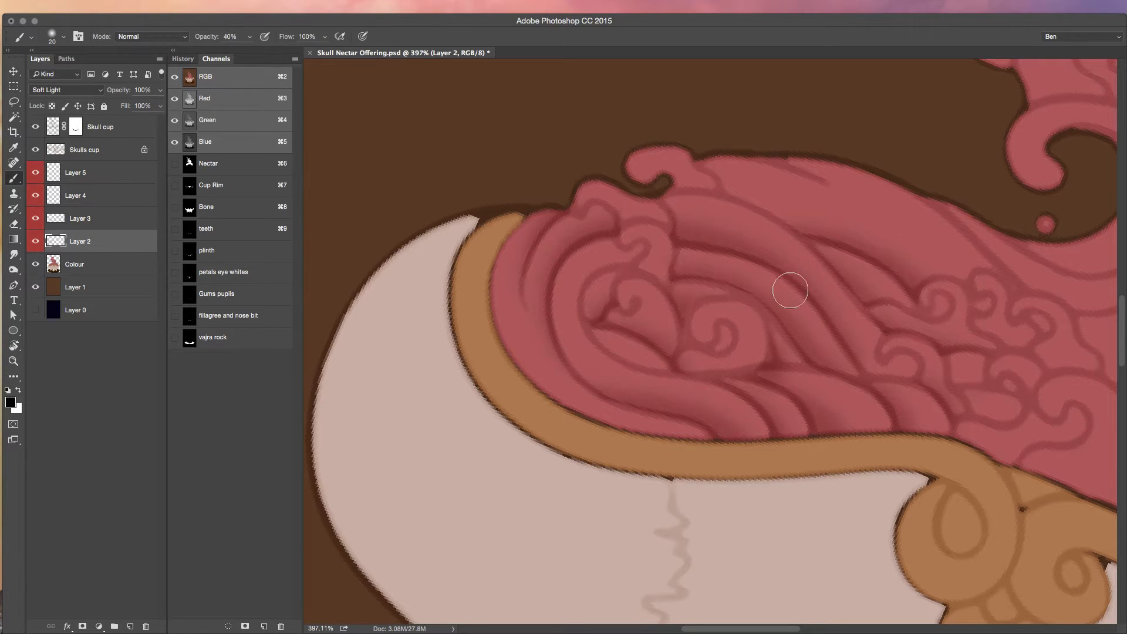
On Layer 3, shade the upper fold along the nectar's top outline and erase the shading that crosses onto neighbouring strands
click(115, 218)
key(b)
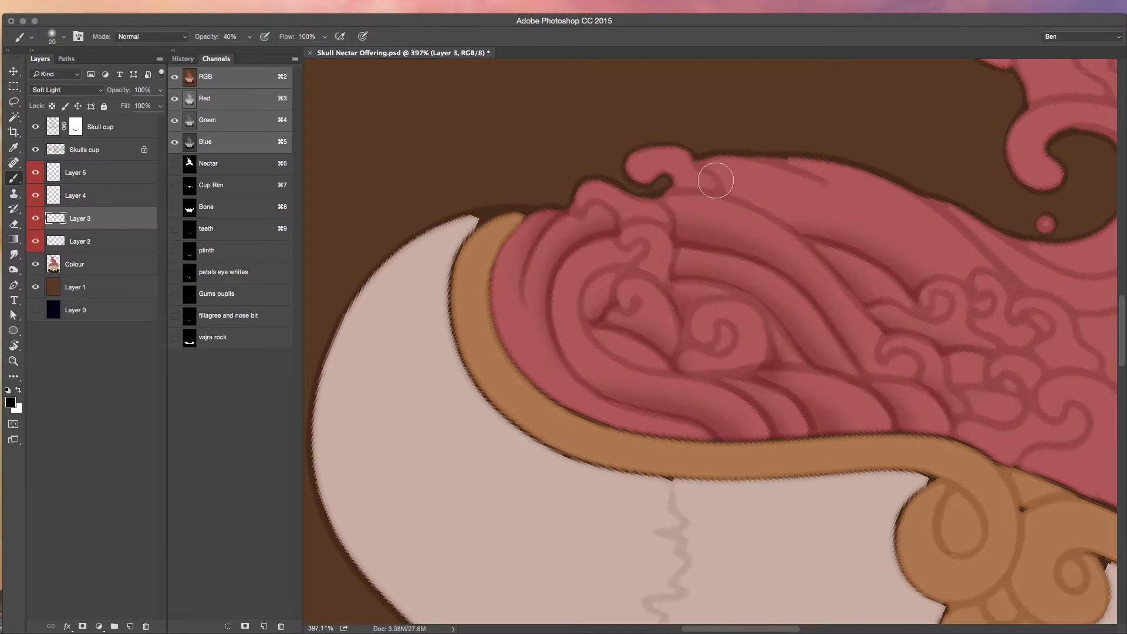
key(e)
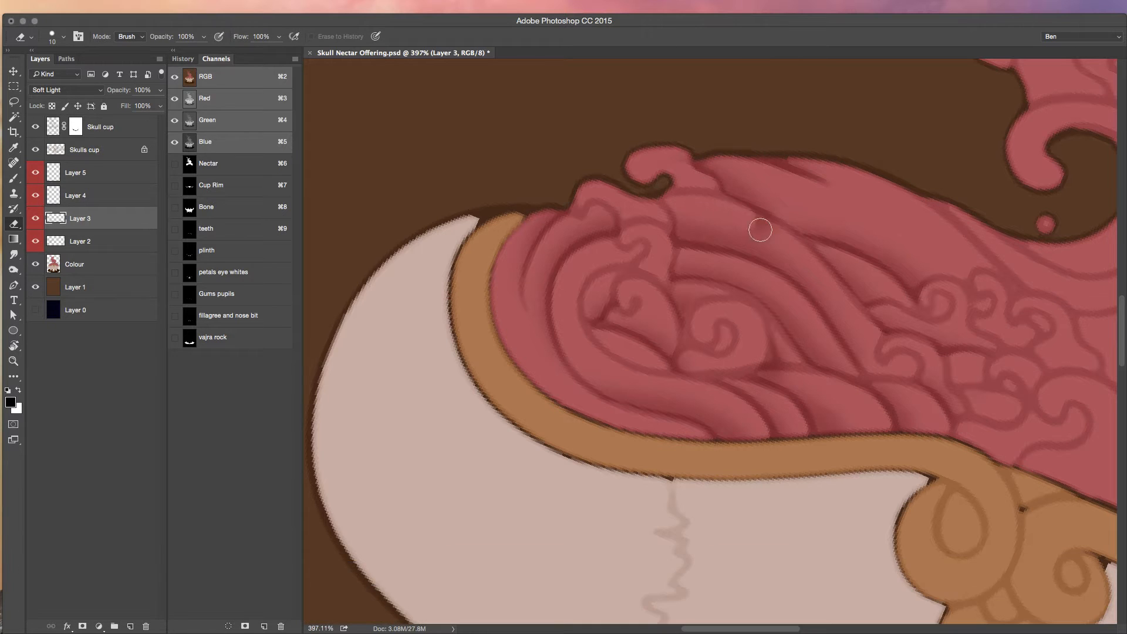
drag(762, 245, 678, 449)
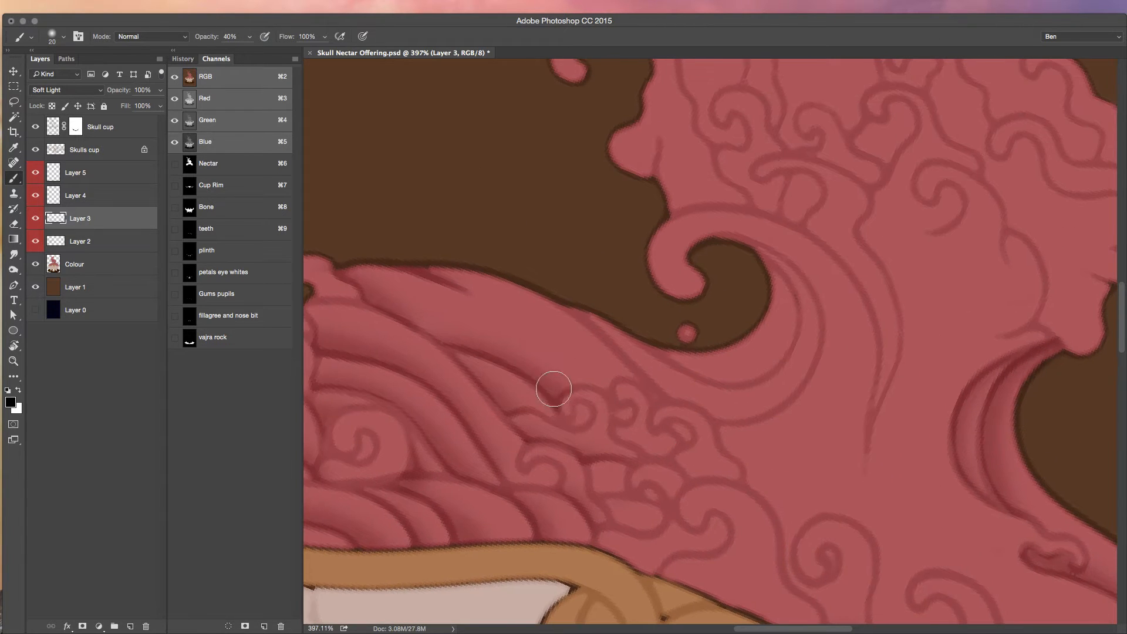
drag(544, 383, 636, 294)
Shade the innermost band beneath the large wave curl and erase the shading outside its outline
key(b)
mouse_move(669, 370)
mouse_down()
mouse_move(773, 402)
mouse_move(819, 312)
mouse_up()
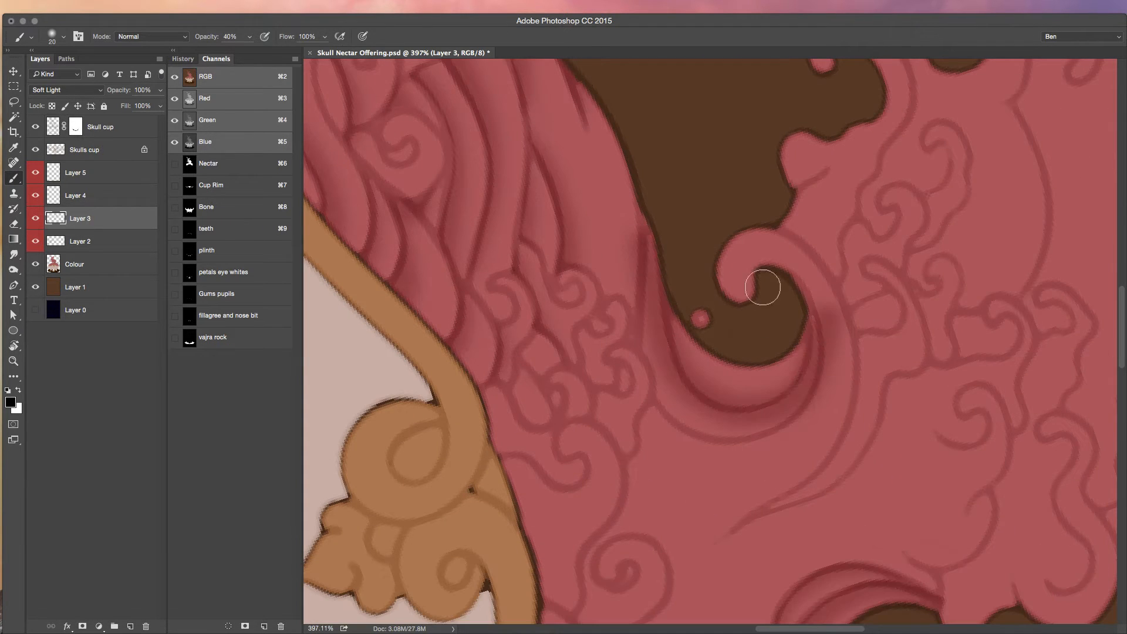
key(e)
drag(649, 289, 650, 335)
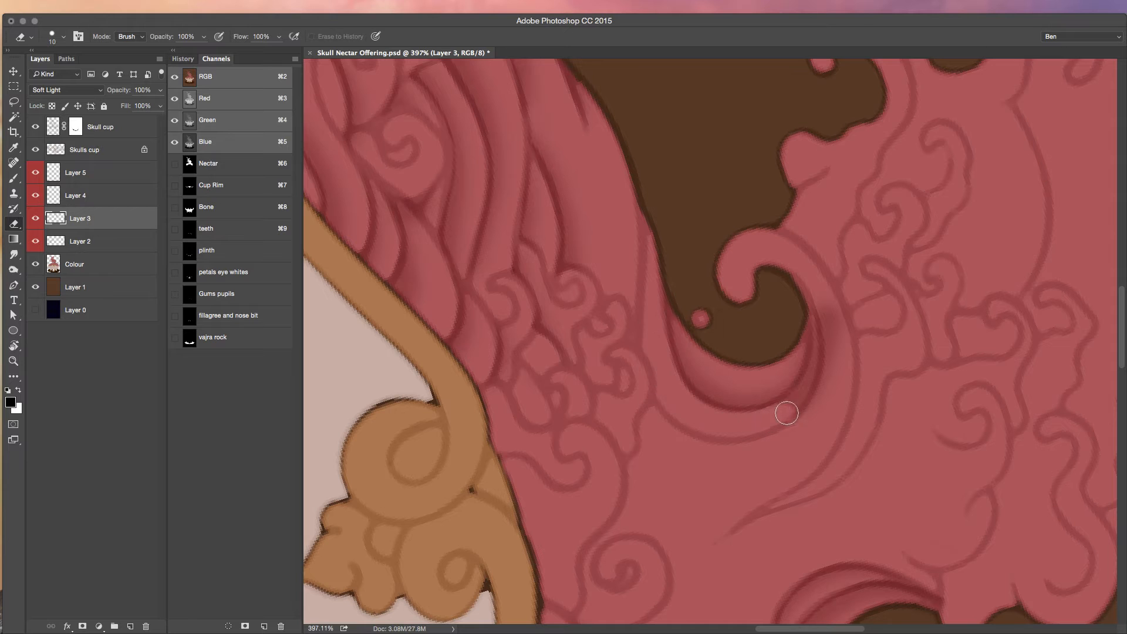
drag(779, 418, 823, 337)
Shade the second band sweeping under the large wave curl and erase the overspill along its outer line
key(b)
mouse_move(629, 244)
mouse_down()
mouse_move(791, 428)
mouse_move(825, 282)
mouse_up()
key(e)
drag(611, 282, 621, 347)
mouse_move(626, 387)
mouse_down()
mouse_move(699, 453)
mouse_move(800, 428)
mouse_move(833, 282)
mouse_up()
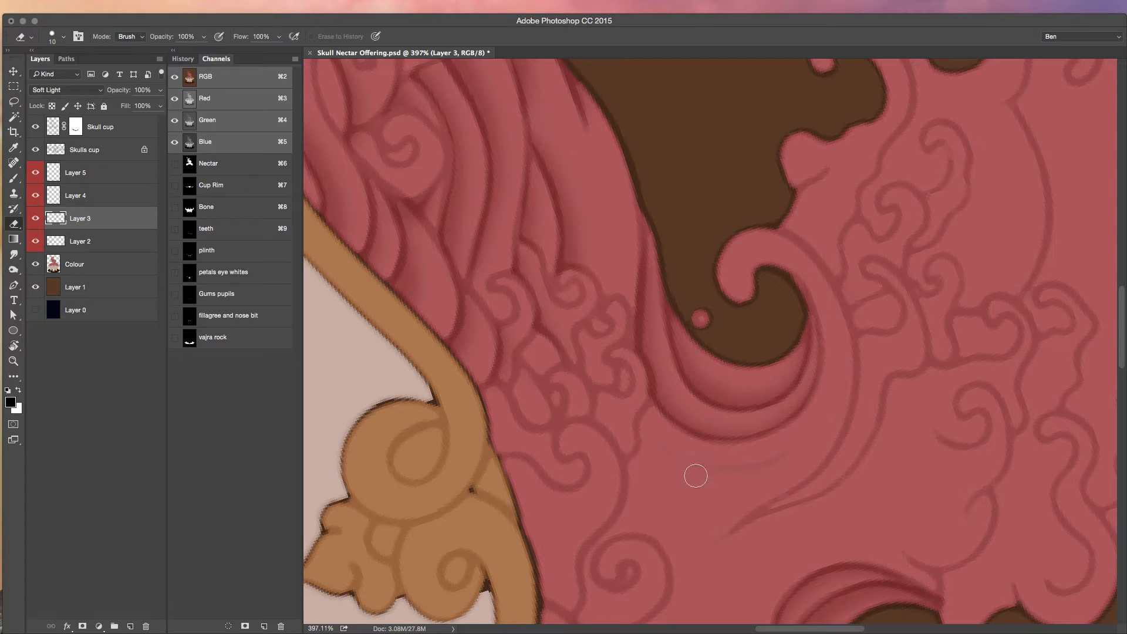
Shade the broad fold arching down the nectar column and erase the spill beneath its line with an enlarged eraser
key(b)
key(r)
mouse_move(687, 506)
mouse_down()
mouse_move(860, 411)
mouse_move(747, 466)
mouse_move(716, 503)
mouse_move(714, 482)
mouse_move(767, 468)
mouse_move(821, 372)
mouse_up()
key(space)
key(b)
mouse_move(694, 196)
mouse_down()
mouse_move(838, 301)
mouse_move(863, 411)
mouse_up()
key(e)
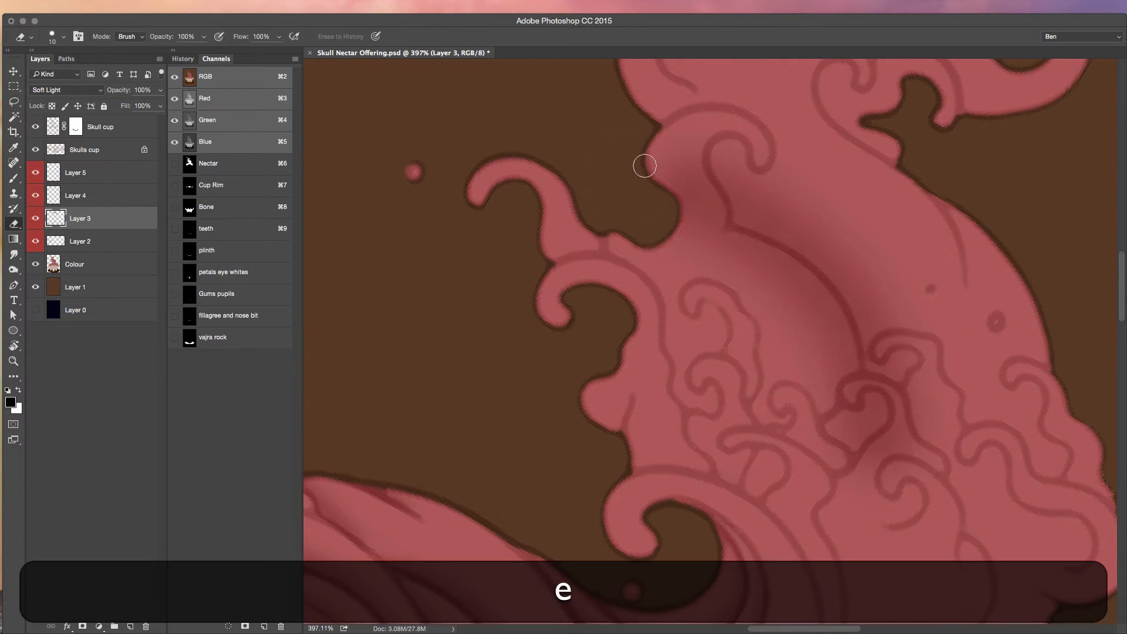
key(bracketright)
key(bracketright)
key(bracketright)
mouse_move(674, 166)
mouse_down()
mouse_move(675, 226)
mouse_move(770, 272)
mouse_move(853, 455)
mouse_up()
Reduce the eraser size to 7 and clean up the shading around the small curls at the arching fold's lower end
key(bracketleft)
key(bracketleft)
key(bracketleft)
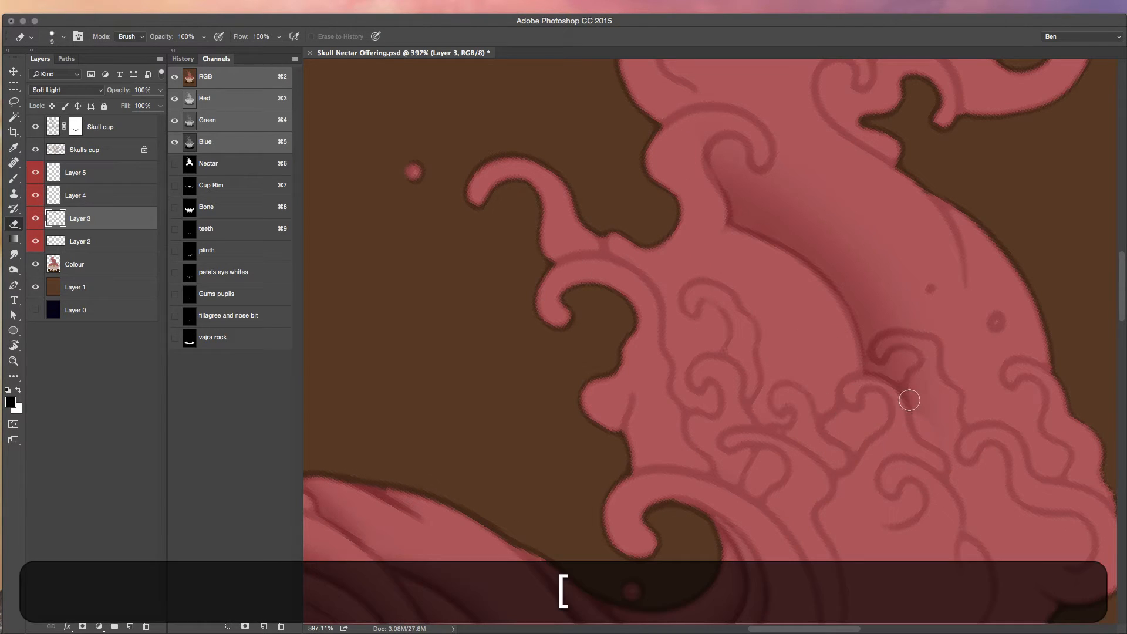
key(bracketleft)
key(bracketleft)
key(bracketleft)
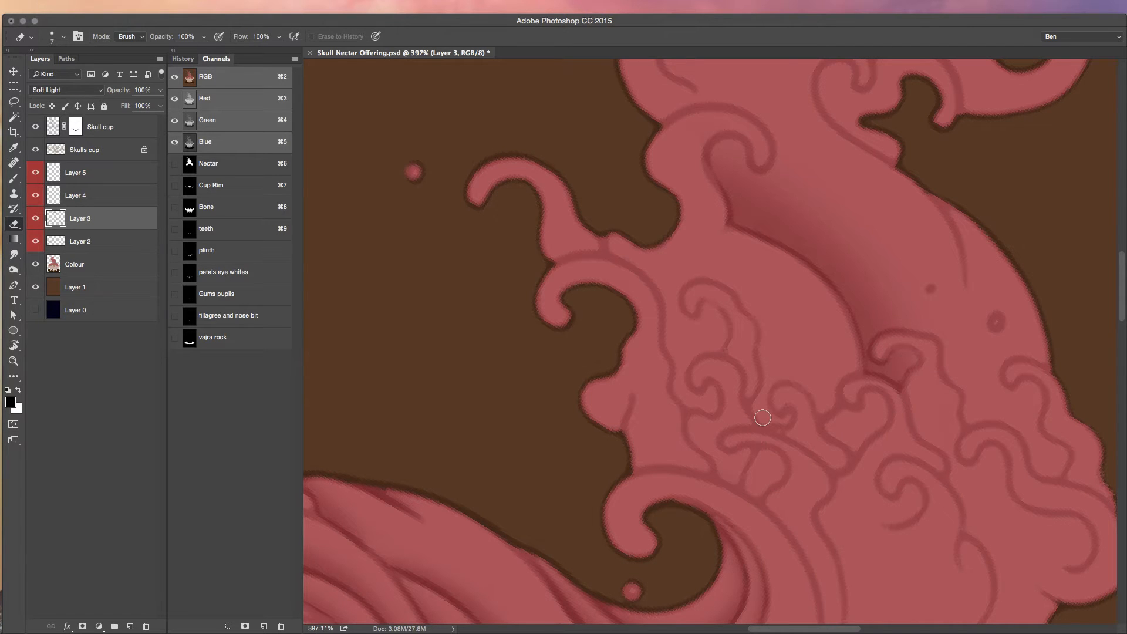
Shade the hollow inside the large rounded curl on the column's right edge and erase the excess along its outline
scroll(762, 417, right, 5)
key(b)
mouse_move(860, 433)
mouse_down()
mouse_move(856, 453)
mouse_move(891, 430)
mouse_up()
key(e)
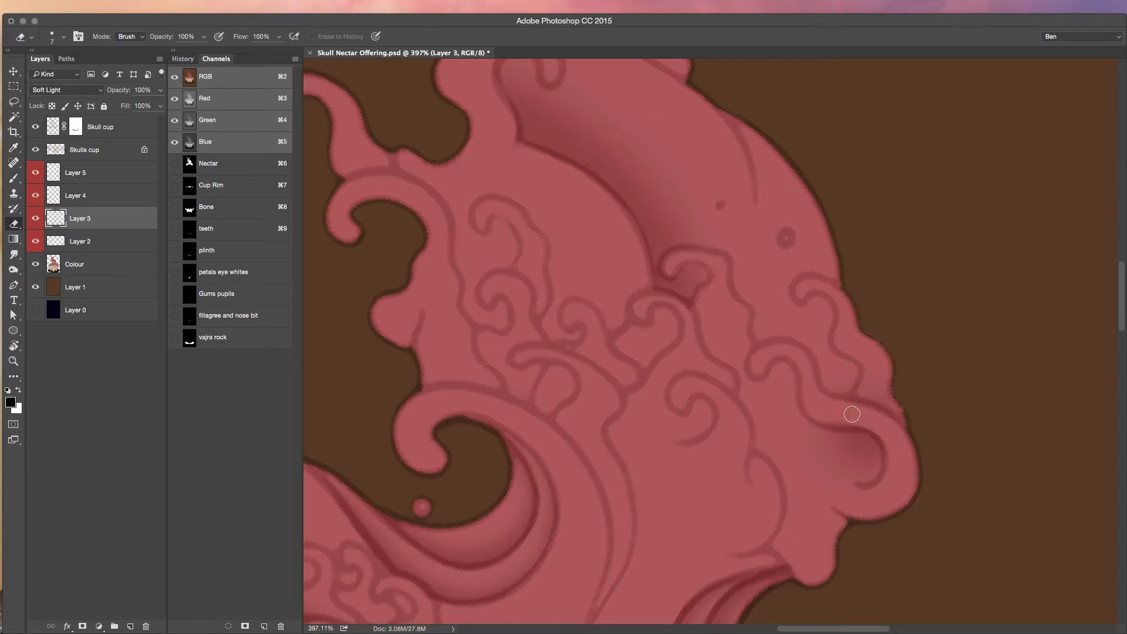
Shade the recess where the wavy strand's curl meets the neighbouring fold and erase the shading below its outline
key(b)
drag(731, 343, 775, 405)
key(e)
drag(713, 327, 743, 347)
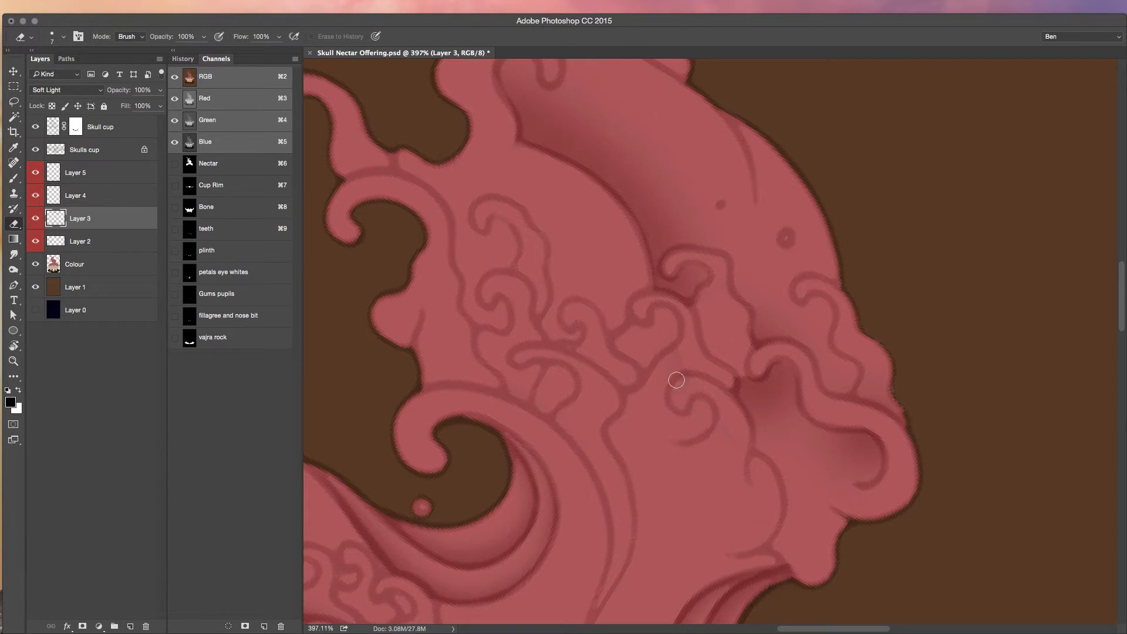
drag(730, 380, 779, 407)
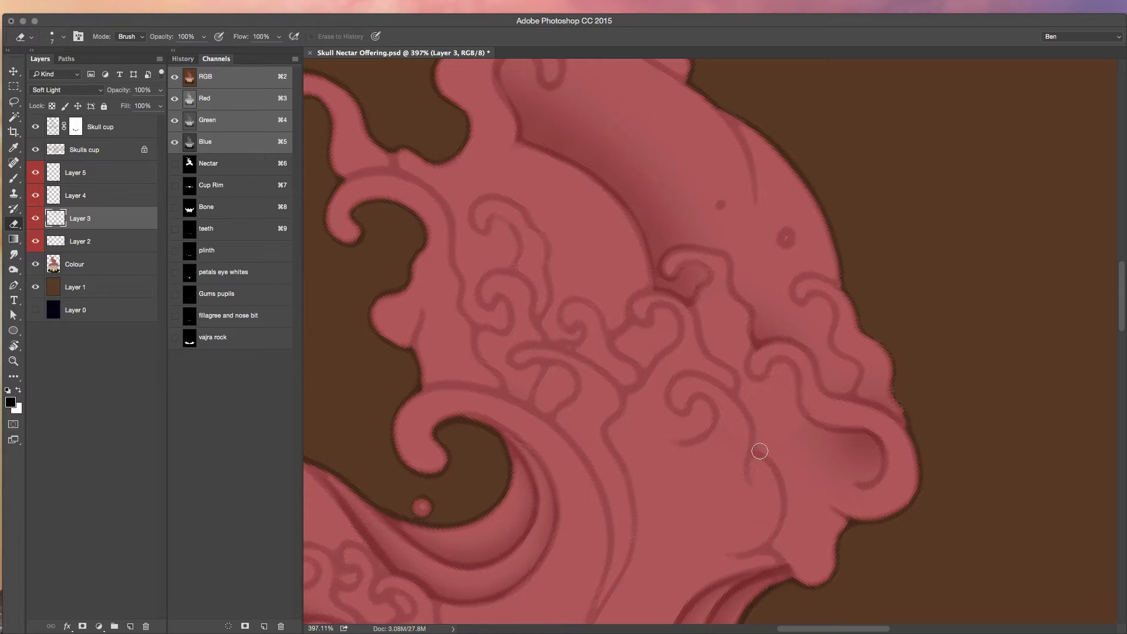
On Layer 4, shade along the upper side of the wavy strand with a smaller brush and erase the spill onto the strand
key(alt+bracketright)
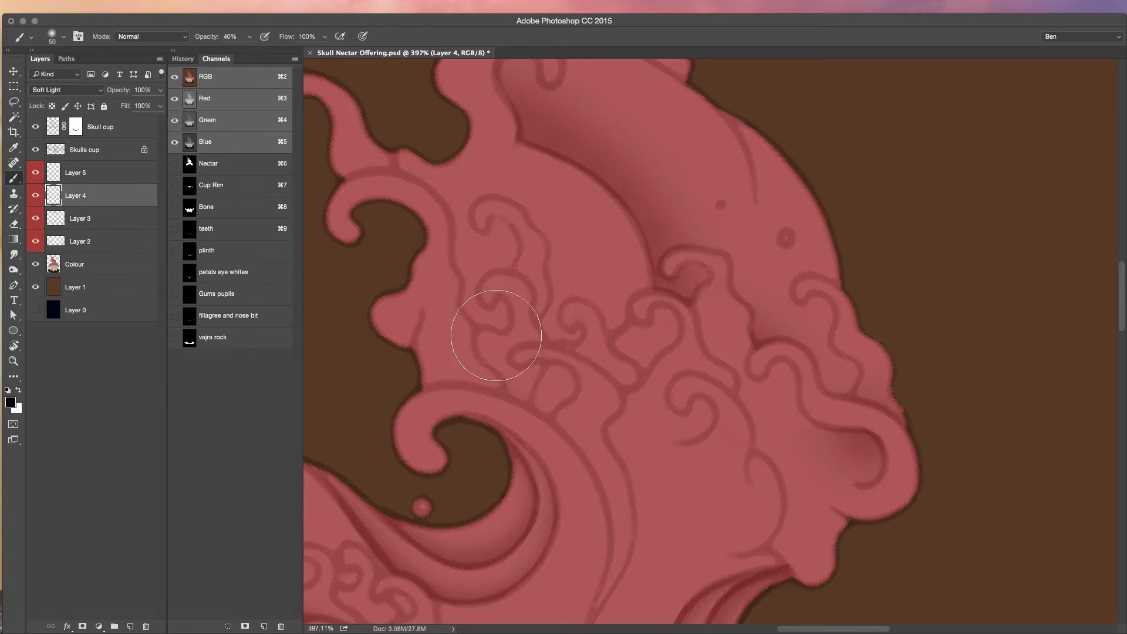
key(b)
key(bracketleft)
drag(834, 412, 773, 383)
key(e)
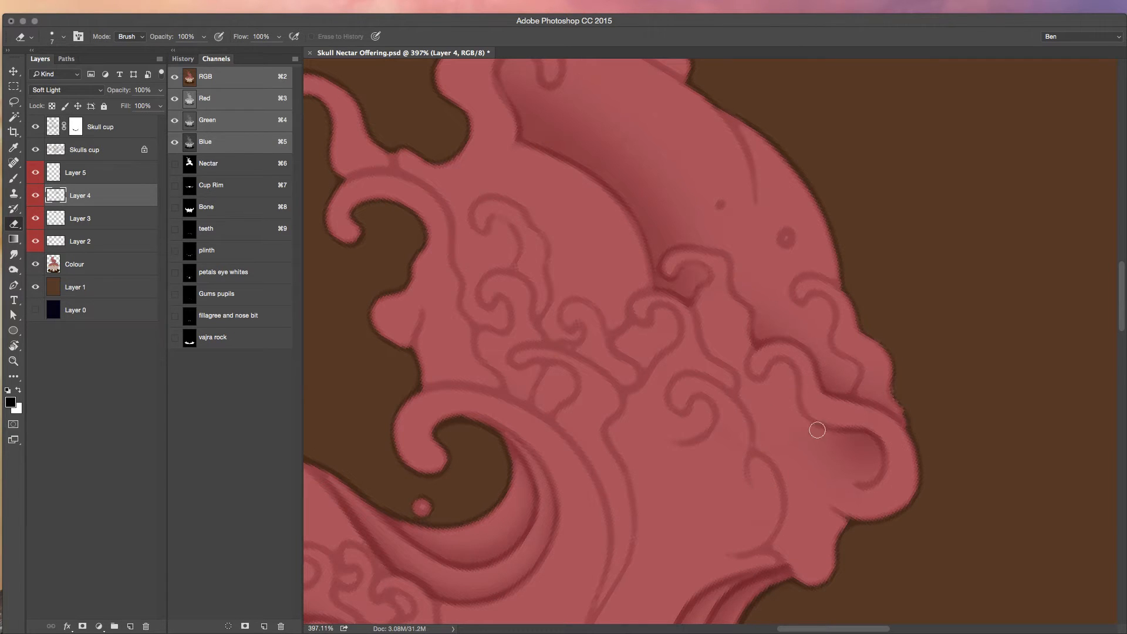
Shade the long fold between the spiral and the wavy strand, erasing the excess around the spiral and heart-shaped curl
key(b)
mouse_move(761, 527)
mouse_down()
mouse_move(752, 478)
mouse_move(772, 541)
mouse_move(699, 345)
mouse_move(640, 329)
mouse_up()
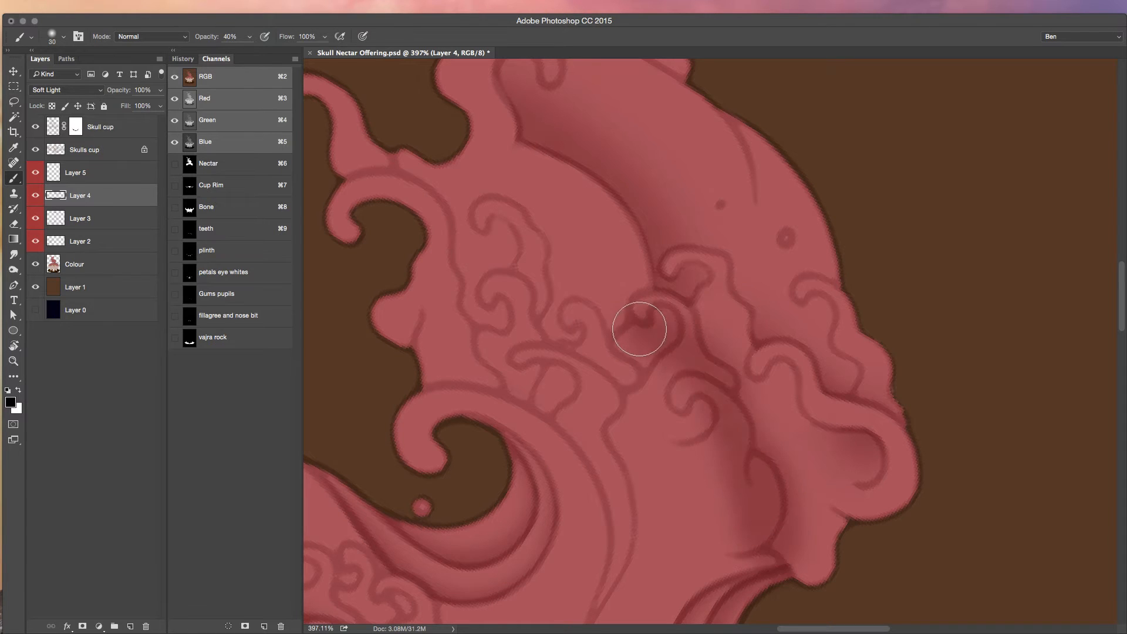
key(e)
mouse_move(745, 460)
mouse_down()
mouse_move(757, 505)
mouse_move(736, 524)
mouse_up()
drag(633, 339, 684, 350)
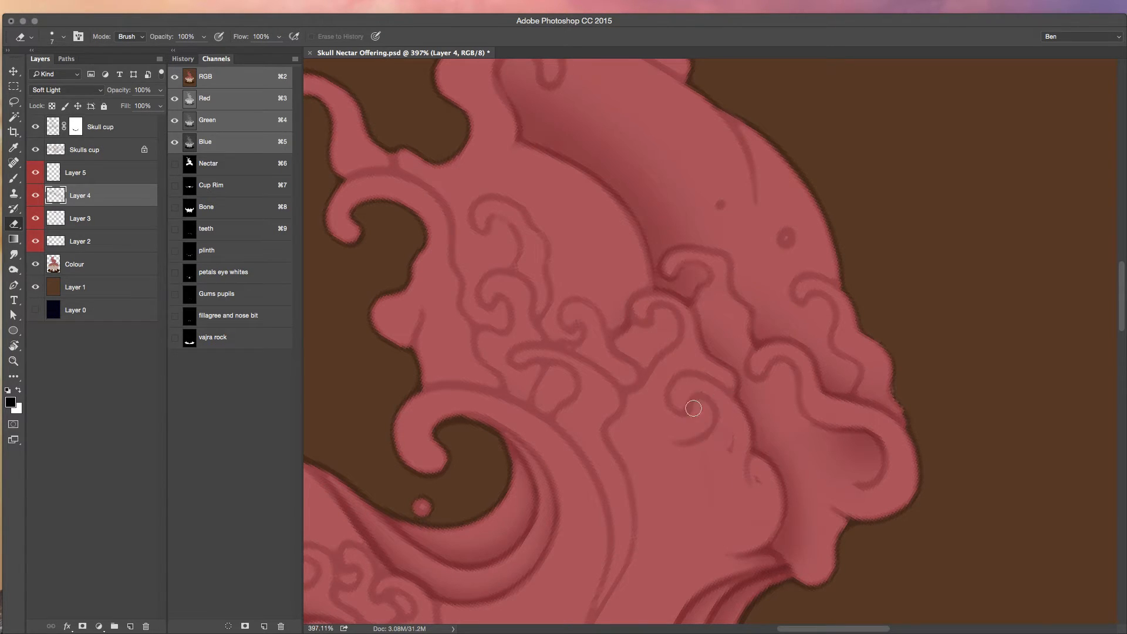
Undo the last stroke beside the spiral, shade the spiral's hollow and clean up its edge with the eraser
drag(730, 456, 730, 467)
key(super+z)
key(e)
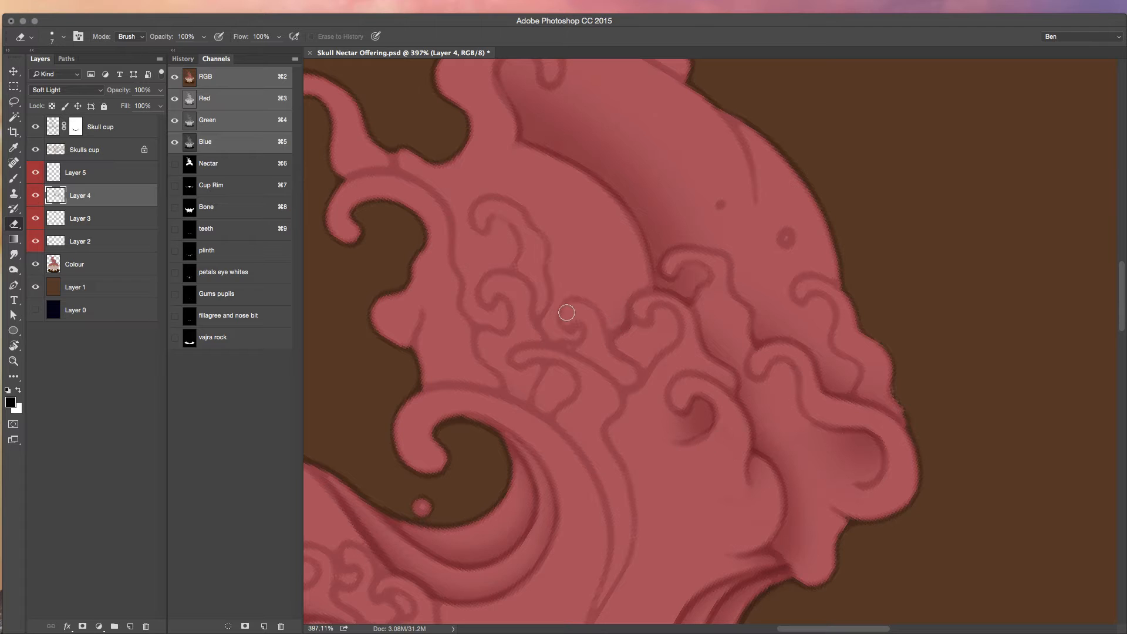
On Layer 5, shade the heart-shaped recess and the gaps around the neighbouring small curls, erasing the shading over their lines
key(alt+bracketright)
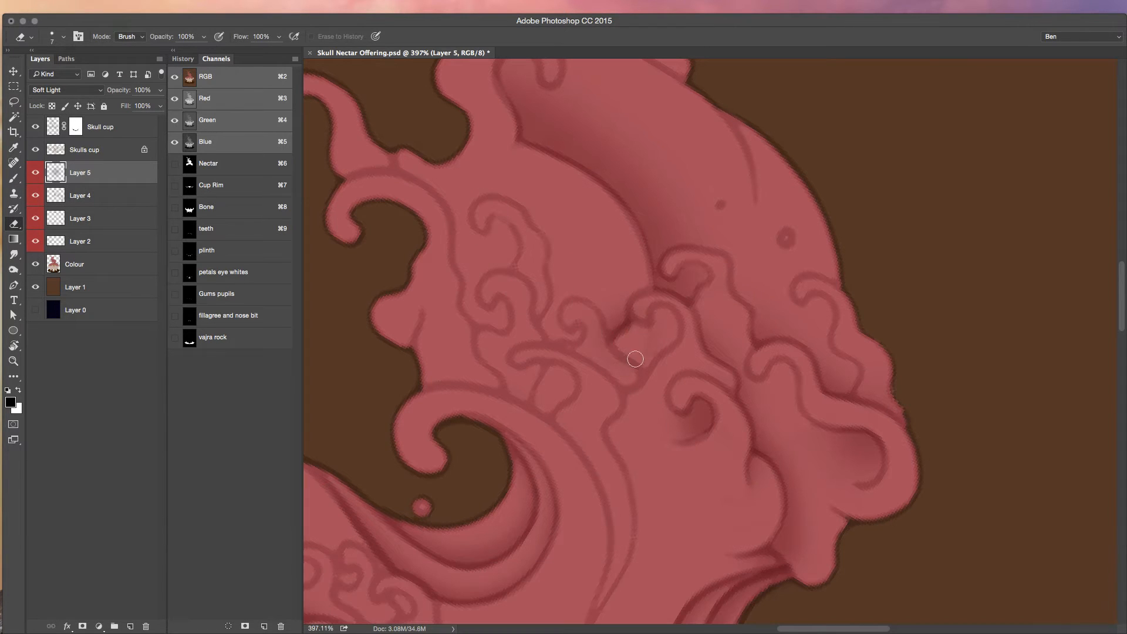
mouse_move(595, 342)
mouse_down()
mouse_move(610, 359)
mouse_move(666, 356)
mouse_move(630, 380)
mouse_move(602, 377)
mouse_move(606, 362)
mouse_move(647, 383)
mouse_move(692, 334)
mouse_move(649, 414)
mouse_move(703, 430)
mouse_move(606, 378)
mouse_move(623, 448)
mouse_up()
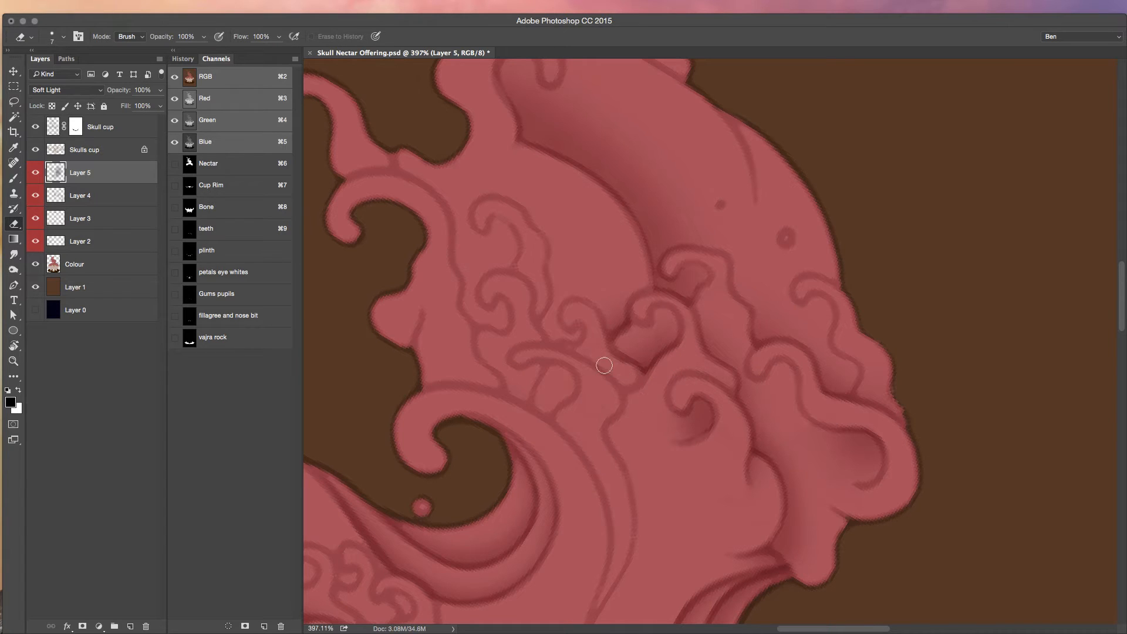
drag(451, 318, 573, 361)
key(e)
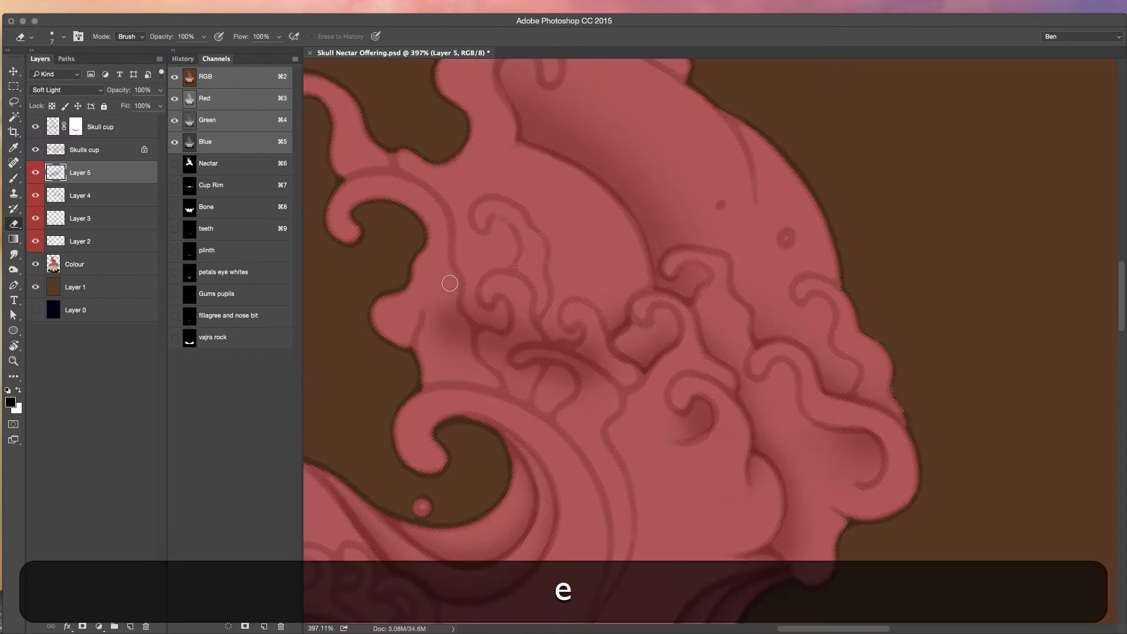
mouse_move(488, 339)
mouse_down()
mouse_move(525, 328)
mouse_move(556, 352)
mouse_move(596, 338)
mouse_move(607, 356)
mouse_move(592, 370)
mouse_move(535, 361)
mouse_move(519, 303)
mouse_up()
drag(458, 349, 518, 382)
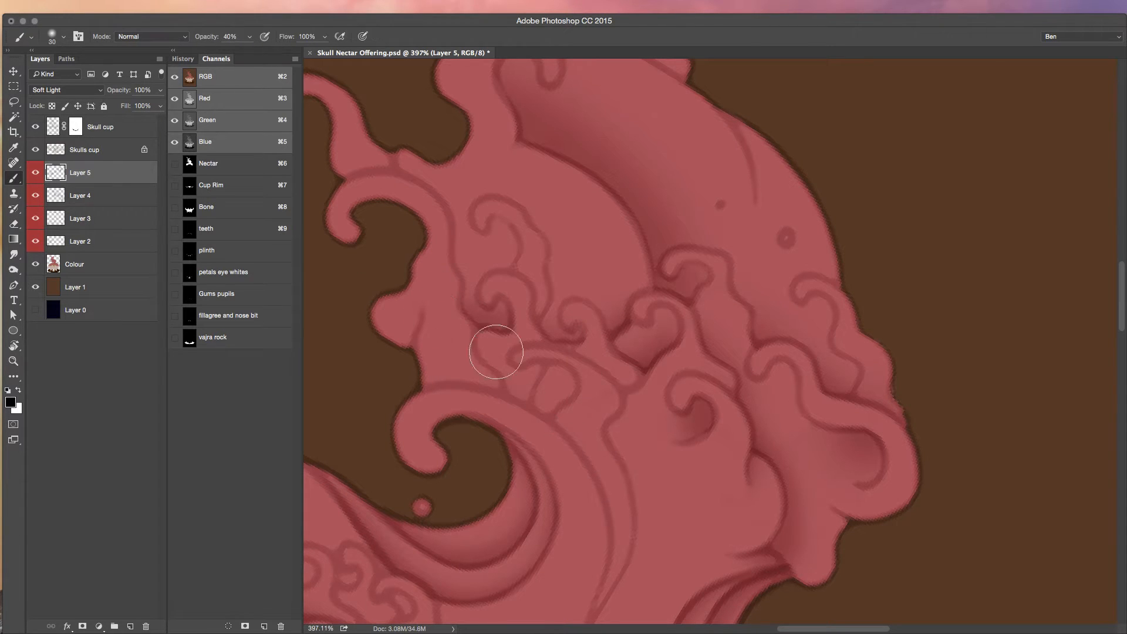
Shade the strip above the large wave curl with brush size 45 and erase the overspill with eraser size 9
key(b)
key(bracketright)
key(bracketright)
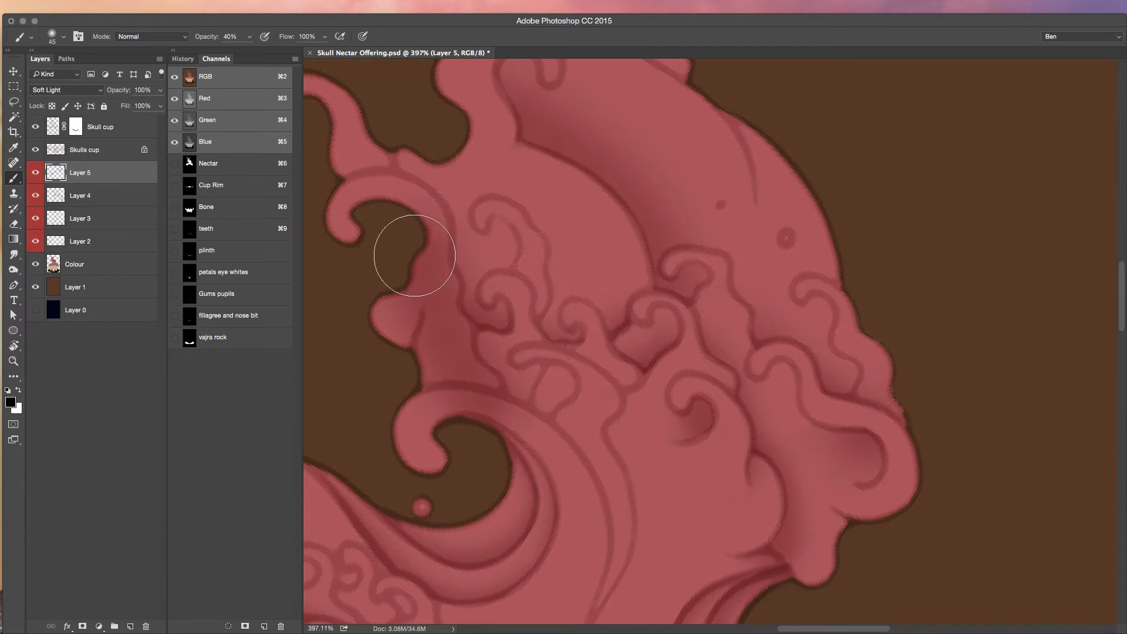
key(e)
key(bracketright)
mouse_move(439, 256)
mouse_down()
mouse_move(447, 306)
mouse_move(485, 381)
mouse_move(397, 275)
mouse_move(429, 396)
mouse_move(458, 383)
mouse_move(547, 448)
mouse_up()
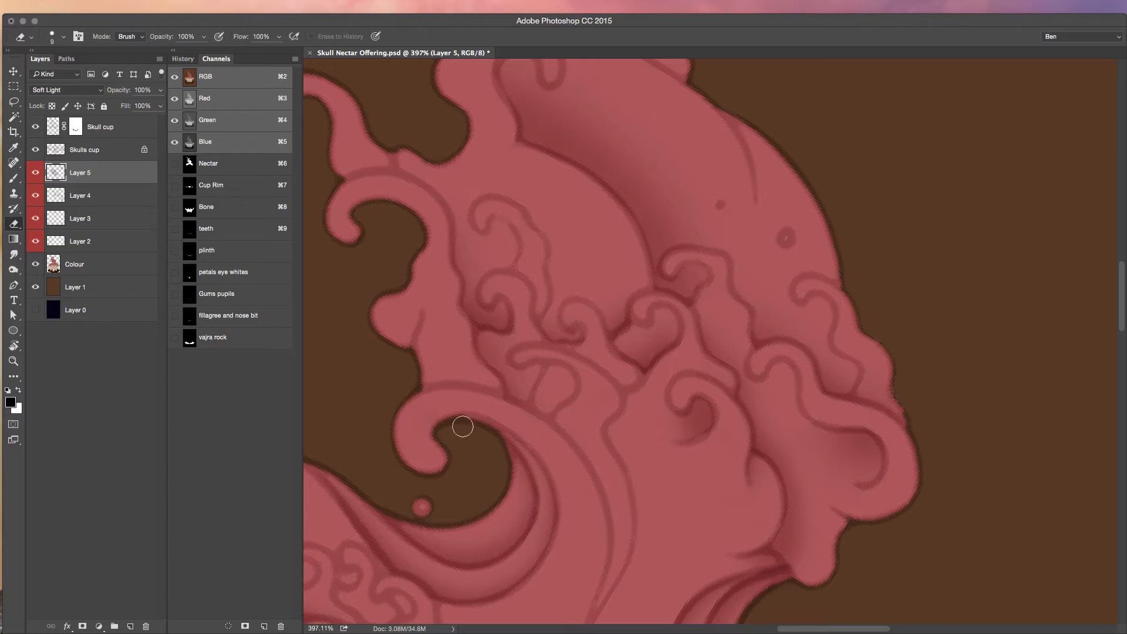
Shade behind the round nub and at the base of the hooked strand on the column's left edge, erasing the excess
key(b)
key(e)
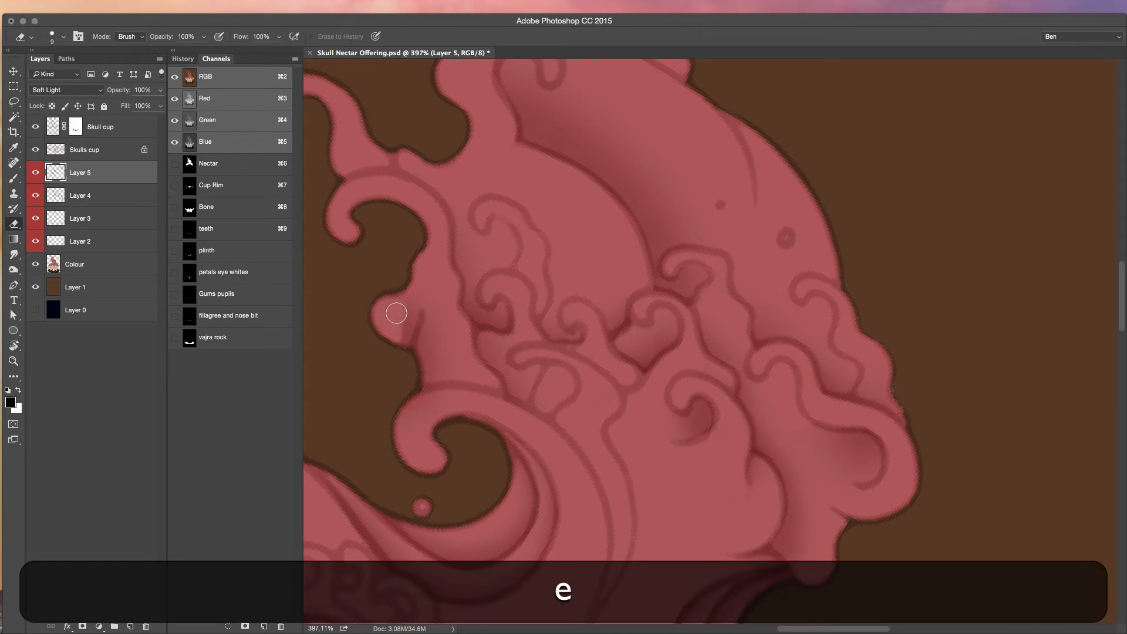
drag(536, 468, 496, 432)
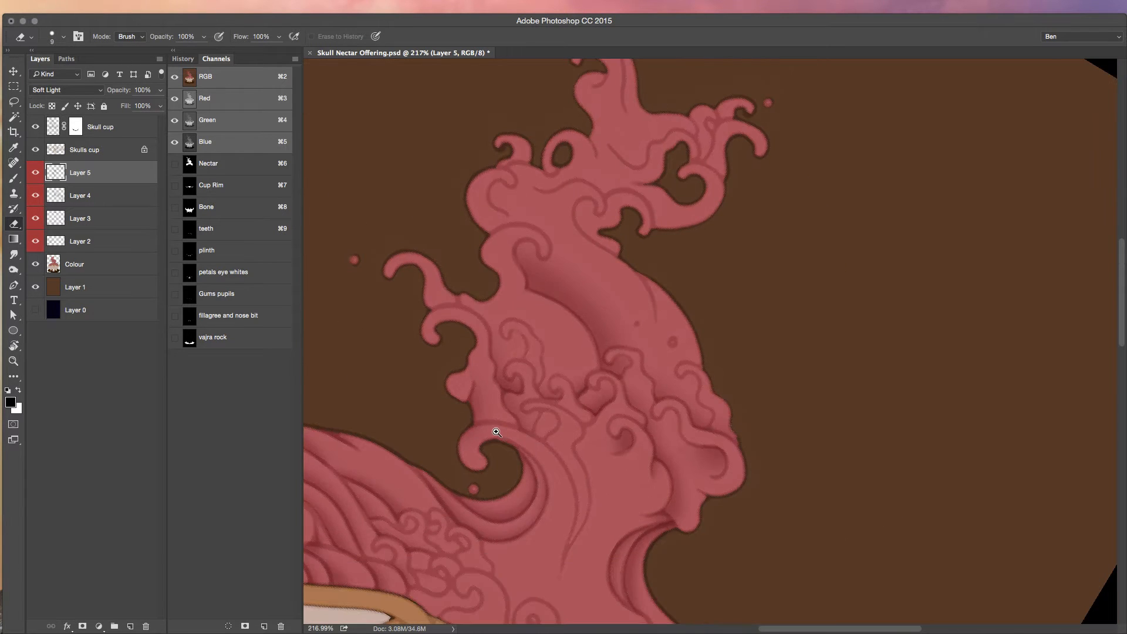
mouse_move(557, 459)
mouse_down()
mouse_move(584, 478)
mouse_move(478, 340)
mouse_up()
key(b)
key(e)
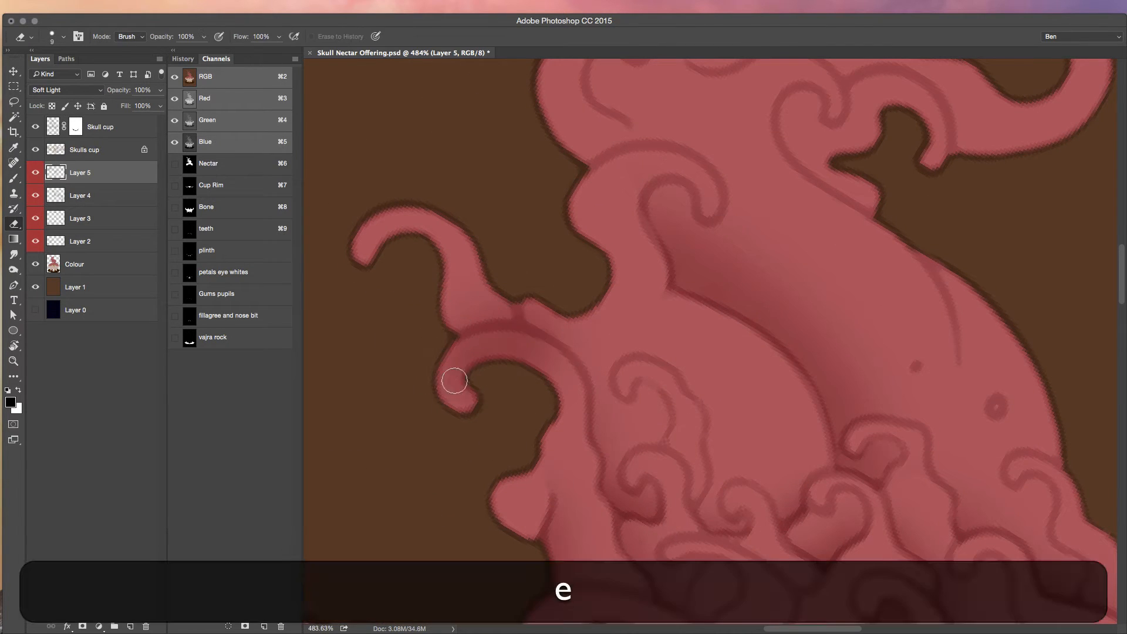
On Layer 2, shade the recess between the small curl and the large wave curl and erase the excess over the outlines
key(z)
drag(492, 401, 600, 445)
click(76, 241)
key(b)
mouse_move(566, 378)
mouse_down()
mouse_move(644, 380)
mouse_move(561, 422)
mouse_up()
key(e)
mouse_move(529, 385)
mouse_down()
mouse_move(578, 411)
mouse_move(576, 383)
mouse_move(604, 344)
mouse_move(622, 346)
mouse_move(661, 380)
mouse_move(651, 421)
mouse_move(679, 441)
mouse_move(624, 381)
mouse_move(579, 418)
mouse_move(502, 383)
mouse_up()
Shade the outer band of the large wave curl down its tapering tail and erase the shading inside the curl
key(e)
key(bracketleft)
key(bracketright)
key(b)
key(bracketleft)
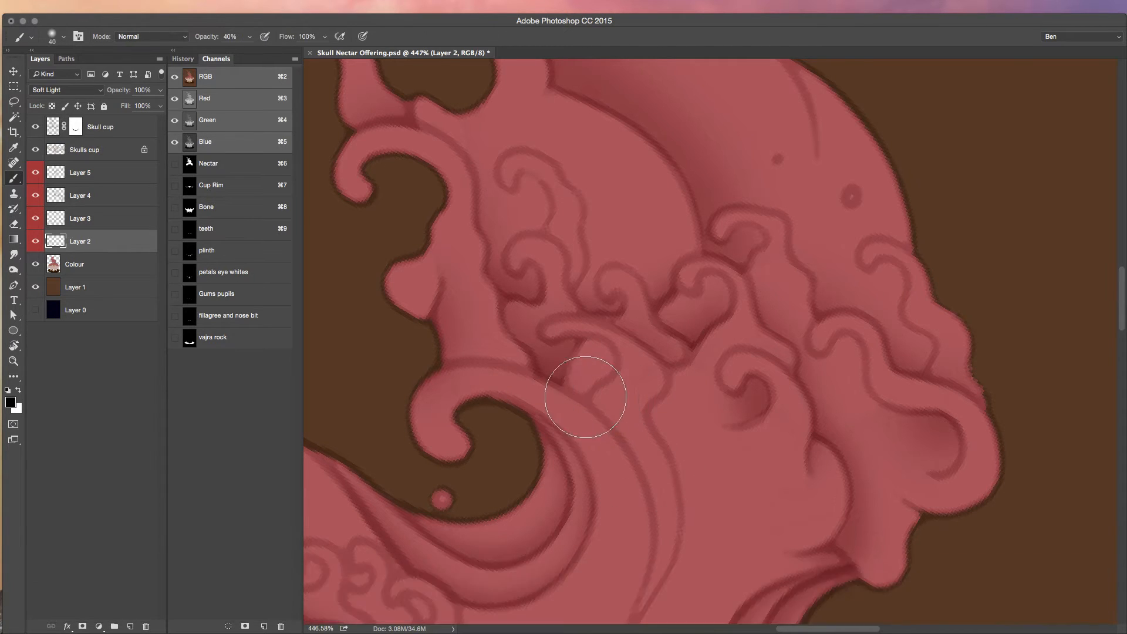
click(36, 241)
click(35, 242)
mouse_move(451, 393)
mouse_down()
mouse_move(616, 433)
mouse_move(659, 502)
mouse_move(642, 559)
mouse_move(615, 580)
mouse_up()
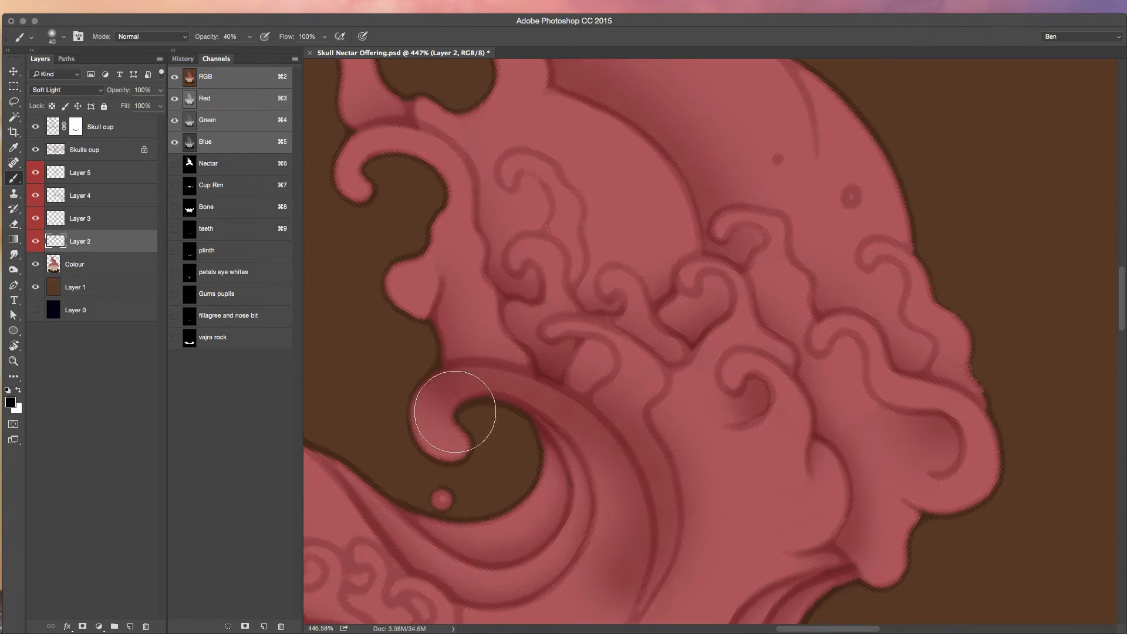
key(e)
key(bracketright)
mouse_move(435, 427)
mouse_down()
mouse_move(433, 390)
mouse_move(631, 432)
mouse_move(654, 558)
mouse_move(643, 584)
mouse_up()
mouse_move(502, 388)
mouse_down()
mouse_move(564, 480)
mouse_move(630, 509)
mouse_up()
Shade the inner side of the large wave curl down its stem and erase the spill over the curl and lower bands
scroll(551, 521, down, 5)
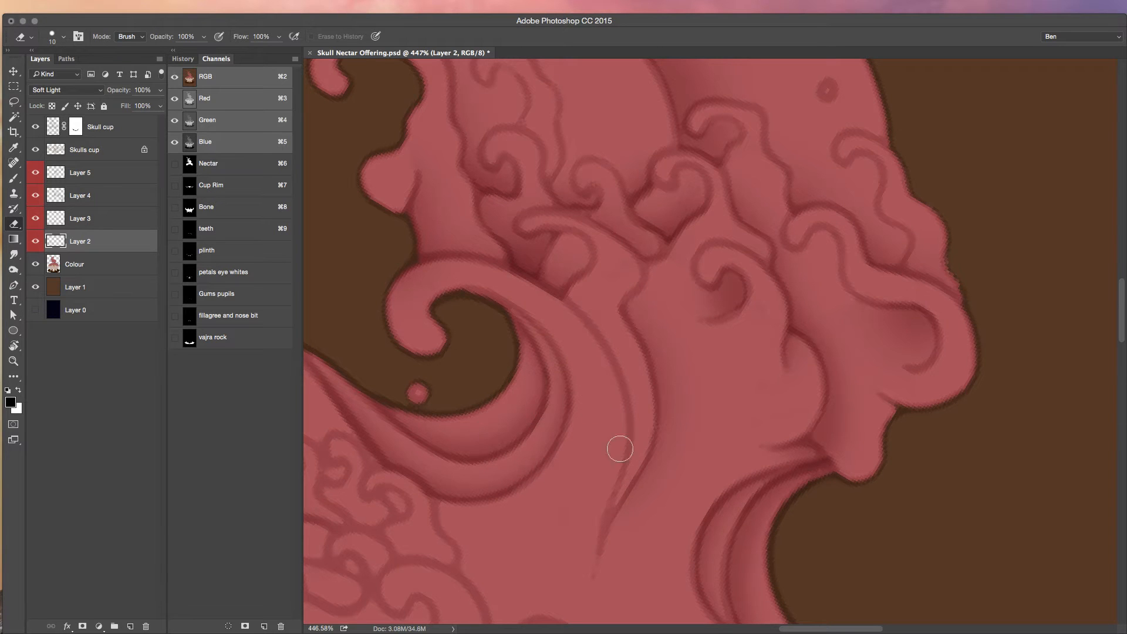
key(b)
mouse_move(474, 315)
mouse_down()
mouse_move(586, 357)
mouse_move(596, 431)
mouse_move(571, 486)
mouse_up()
key(e)
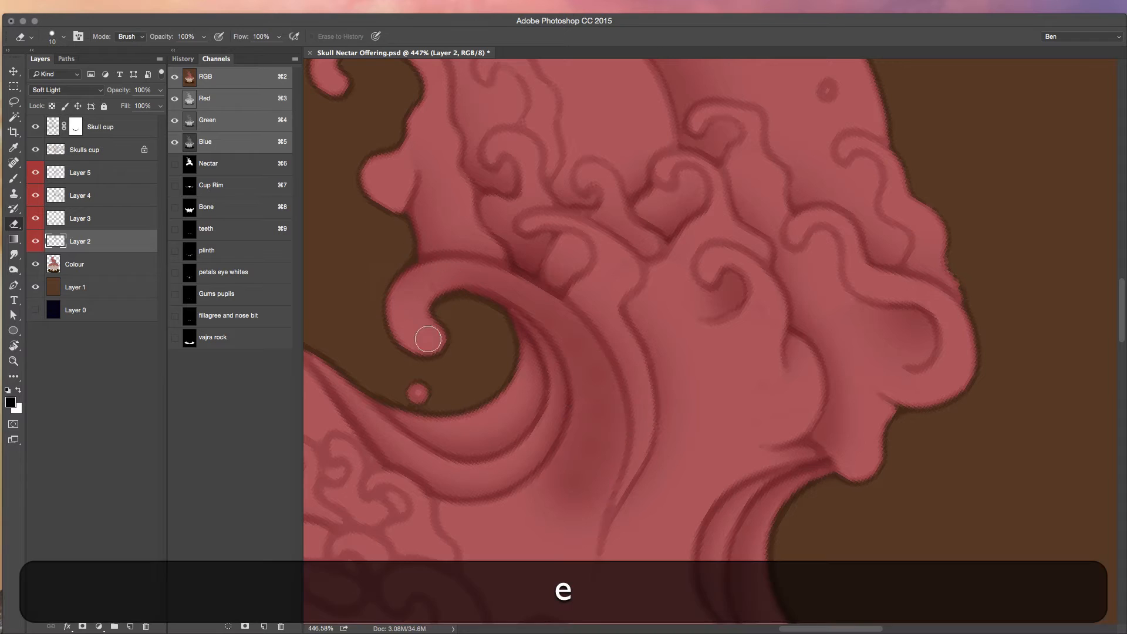
mouse_move(504, 289)
mouse_down()
mouse_move(566, 322)
mouse_move(606, 374)
mouse_move(614, 438)
mouse_move(590, 517)
mouse_up()
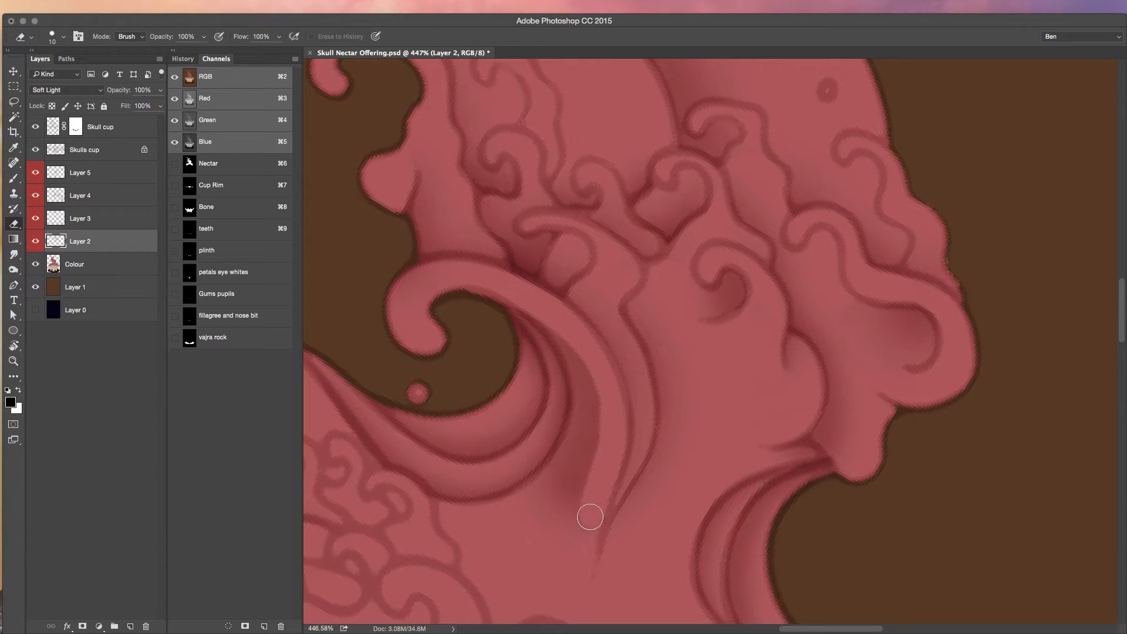
mouse_move(450, 279)
mouse_down()
mouse_move(574, 362)
mouse_move(590, 482)
mouse_up()
mouse_move(516, 505)
mouse_down()
mouse_move(561, 469)
mouse_move(579, 511)
mouse_up()
Shade the rounded lobe on the upper left edge of the nectar column and clean it up with the eraser
scroll(541, 557, down, 10)
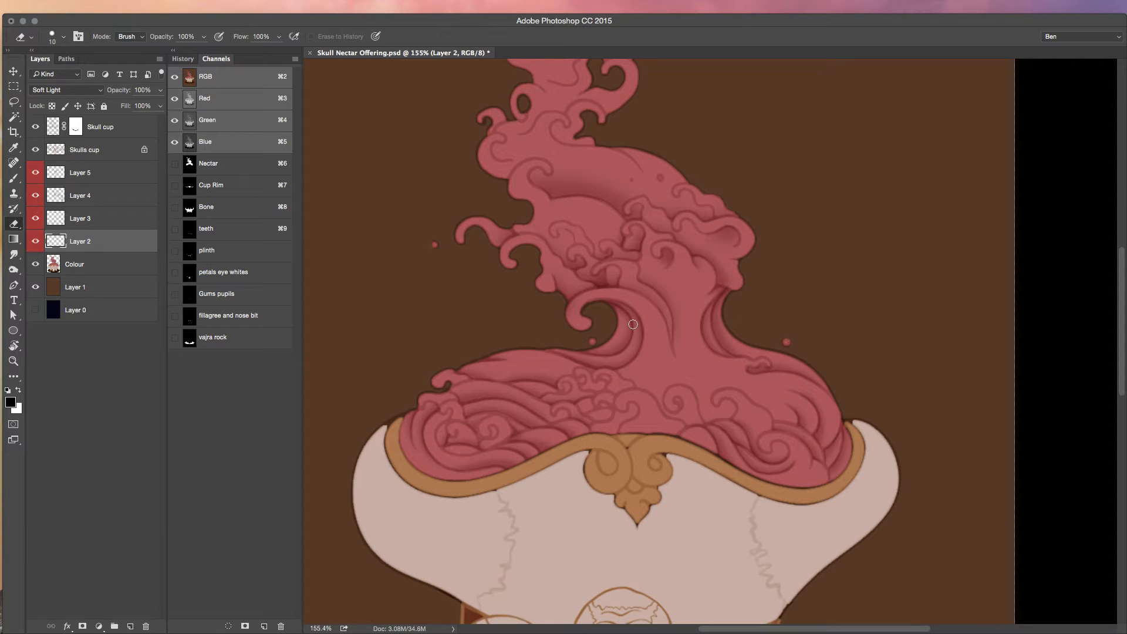
scroll(479, 174, up, 10)
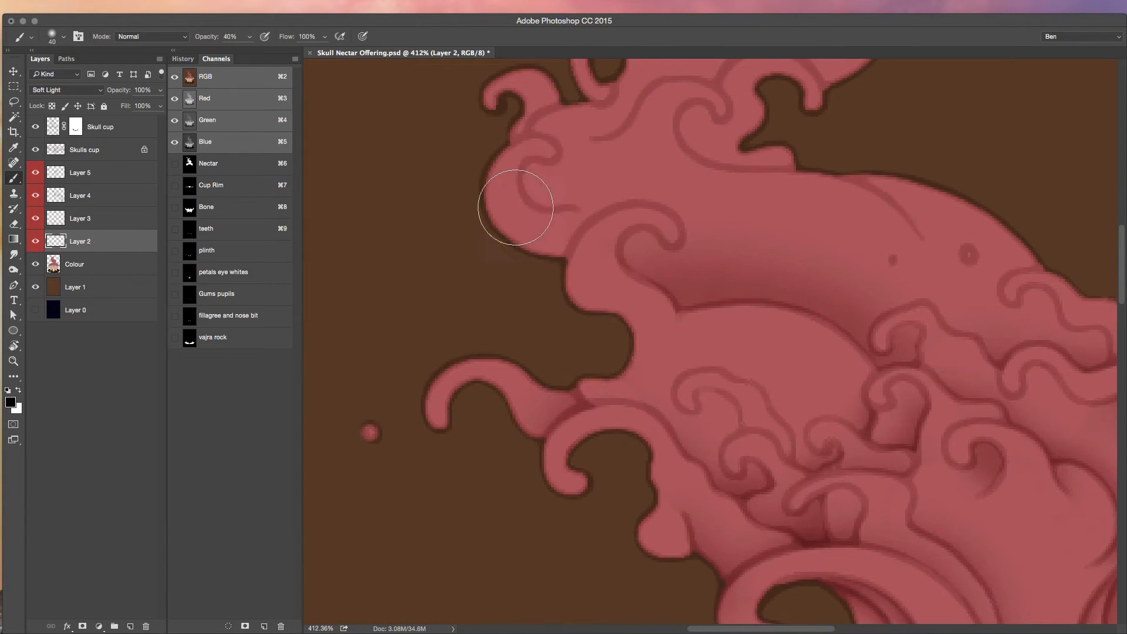
key(e)
key(b)
scroll(468, 284, down, 8)
Reduce the brush size to 20 and undo the last stroke
drag(485, 370, 486, 381)
key(bracketleft)
key(bracketleft)
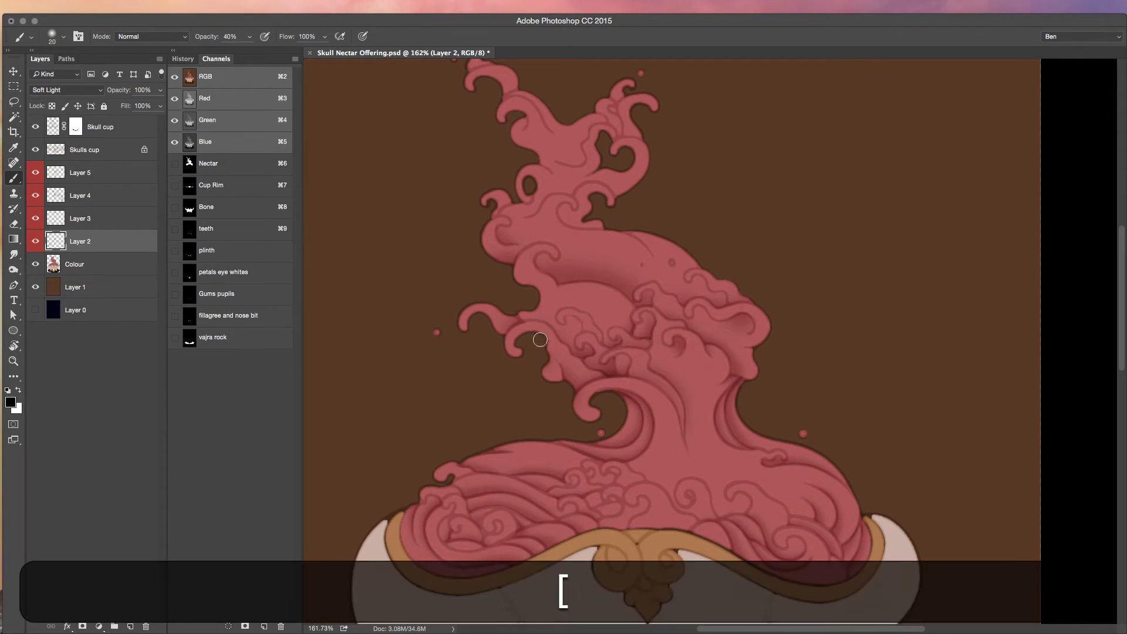
key(super+z)
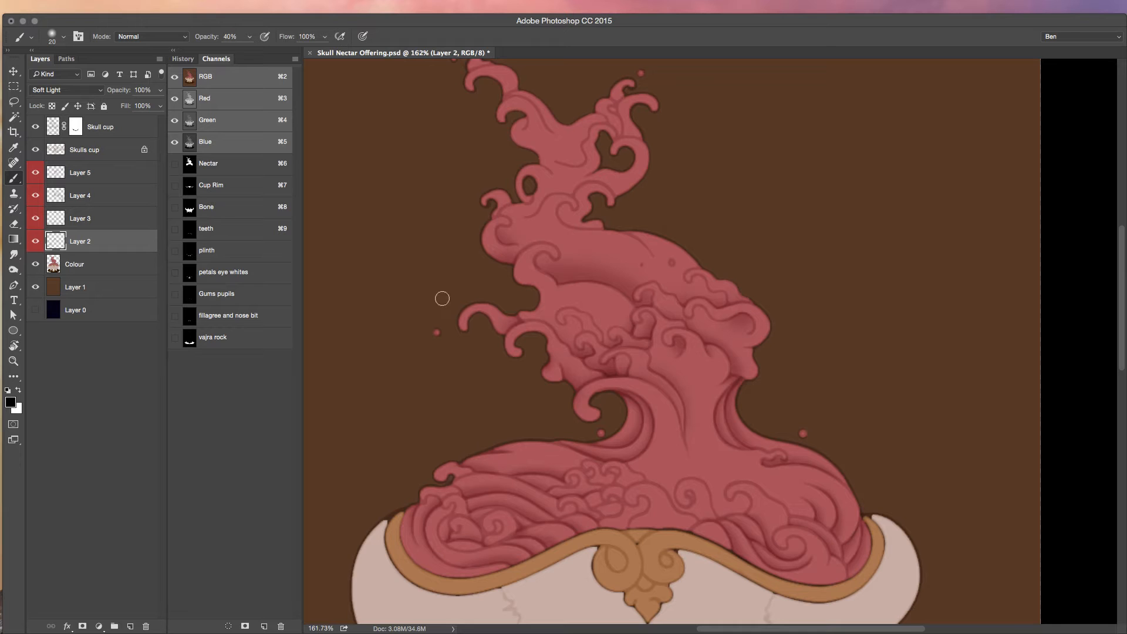
On Layer 5, shade broadly across the small curls at the base of the nectar with a size 70 brush
scroll(436, 335, down, 3)
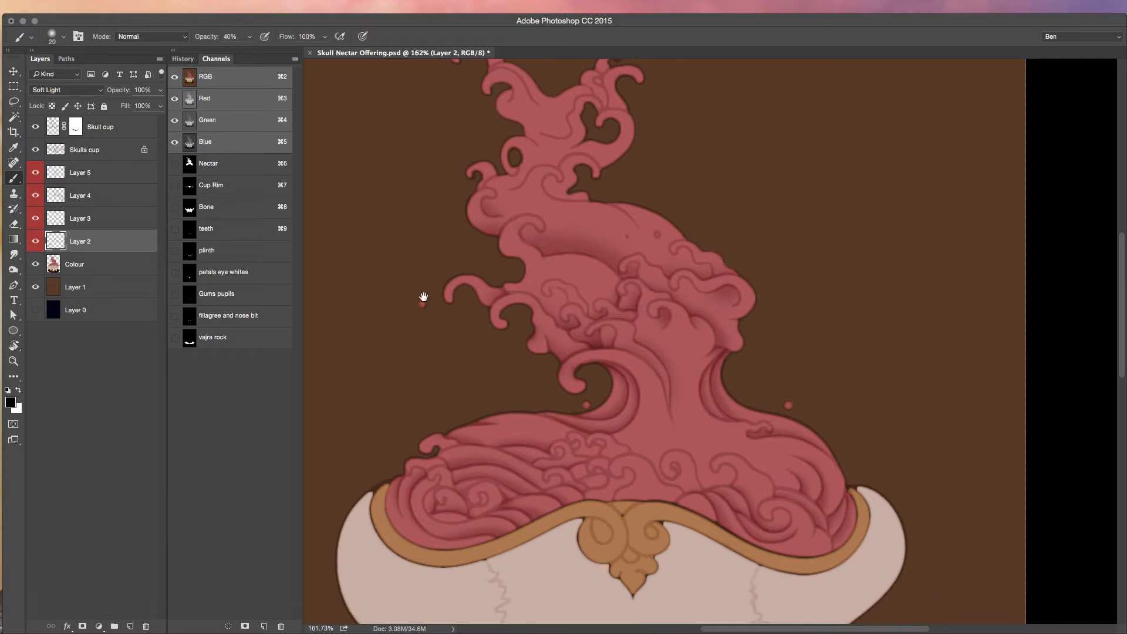
click(631, 507)
key(alt+bracketright)
key(alt+bracketright)
key(alt+bracketright)
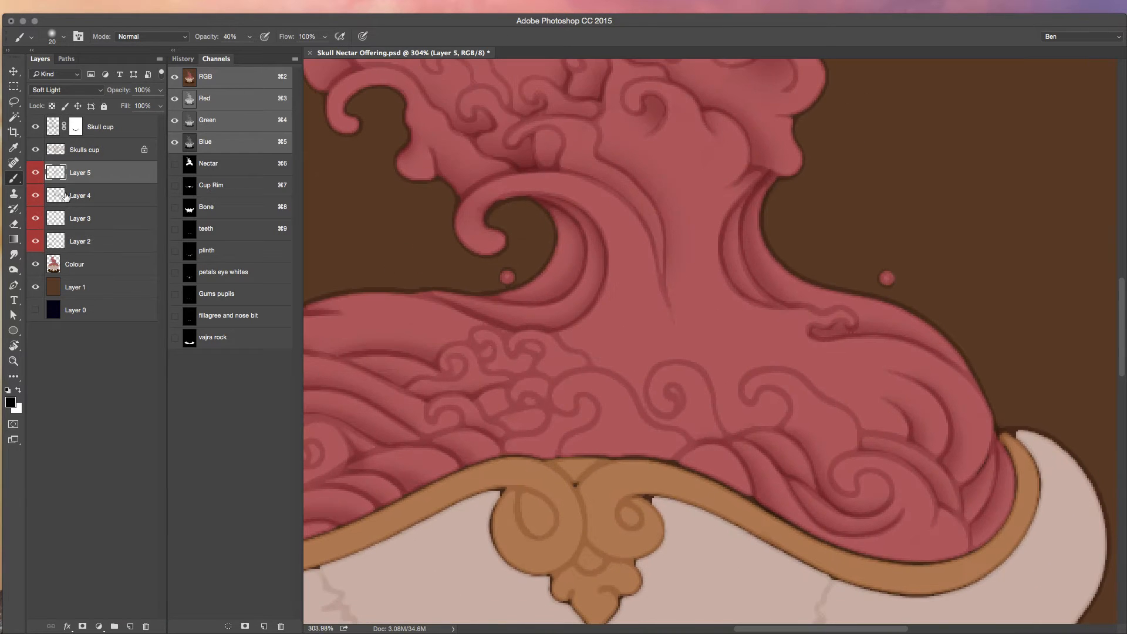
key(b)
key(bracketright)
key(bracketright)
key(bracketright)
mouse_move(456, 387)
mouse_down()
mouse_move(497, 372)
mouse_move(617, 392)
mouse_move(753, 435)
mouse_move(866, 433)
mouse_move(937, 500)
mouse_move(951, 542)
mouse_up()
key(super+z)
key(bracketright)
key(bracketright)
key(bracketright)
mouse_move(411, 403)
mouse_down()
mouse_move(485, 373)
mouse_move(740, 395)
mouse_move(909, 474)
mouse_move(921, 528)
mouse_up()
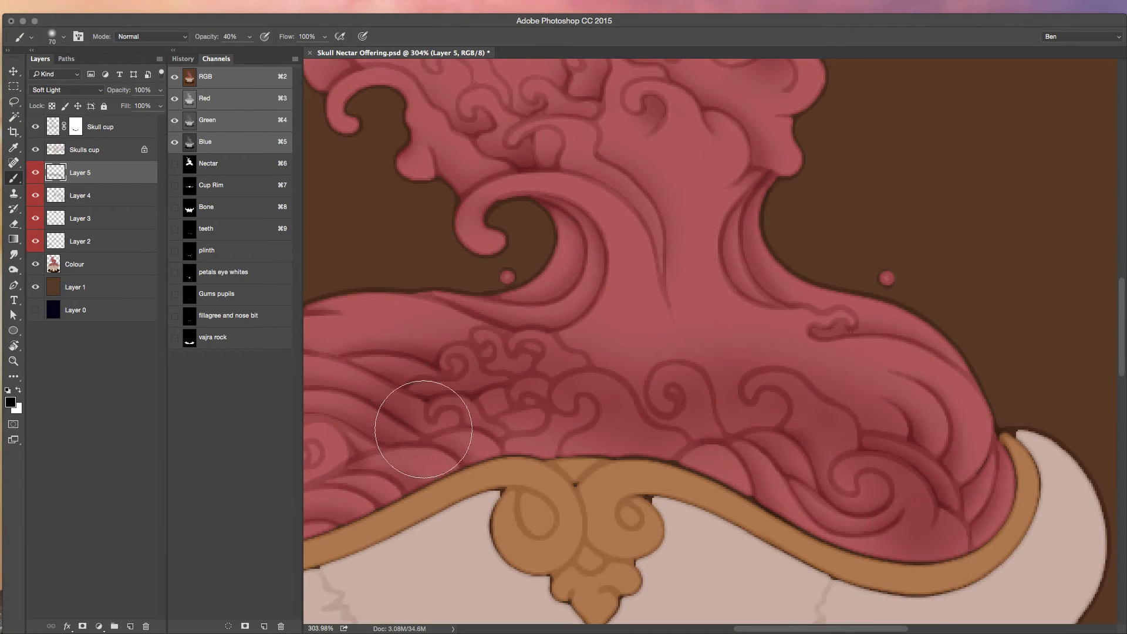
Erase the broad shading from the curls and folds above the gold rim, keeping it only in the recesses behind them
key(e)
mouse_move(373, 436)
mouse_down()
mouse_move(478, 344)
mouse_move(604, 376)
mouse_move(668, 436)
mouse_move(660, 400)
mouse_move(698, 376)
mouse_move(679, 411)
mouse_up()
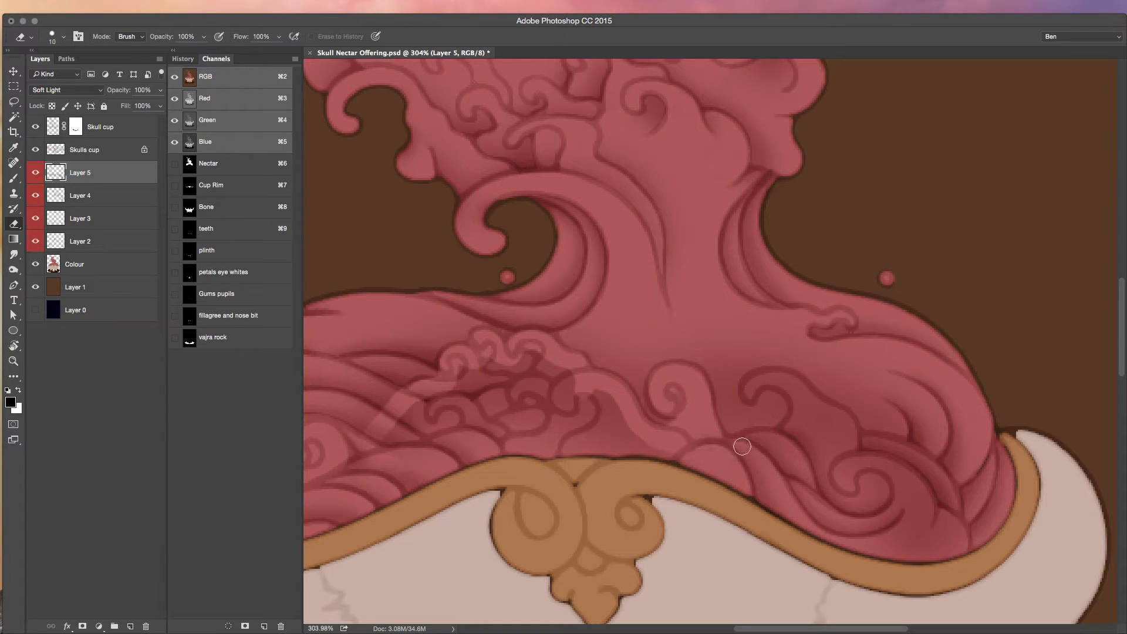
mouse_move(796, 423)
mouse_down()
mouse_move(785, 382)
mouse_move(757, 382)
mouse_up()
mouse_move(820, 411)
mouse_down()
mouse_move(850, 454)
mouse_move(921, 495)
mouse_up()
key(bracketright)
key(bracketright)
key(bracketright)
mouse_move(395, 448)
mouse_down()
mouse_move(516, 372)
mouse_move(699, 466)
mouse_move(842, 473)
mouse_move(830, 521)
mouse_move(488, 435)
mouse_up()
On Layer 4, shade beneath the upper row of small curls above the gold rim with a smaller brush
scroll(544, 453, down, 5)
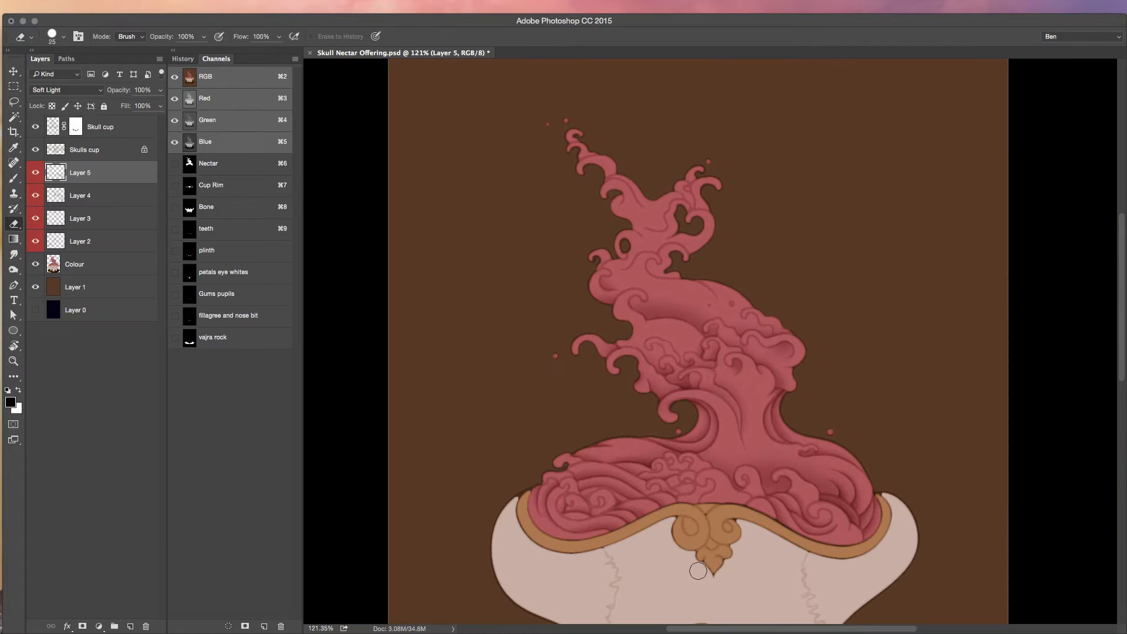
scroll(745, 524, up, 5)
click(37, 227)
click(56, 197)
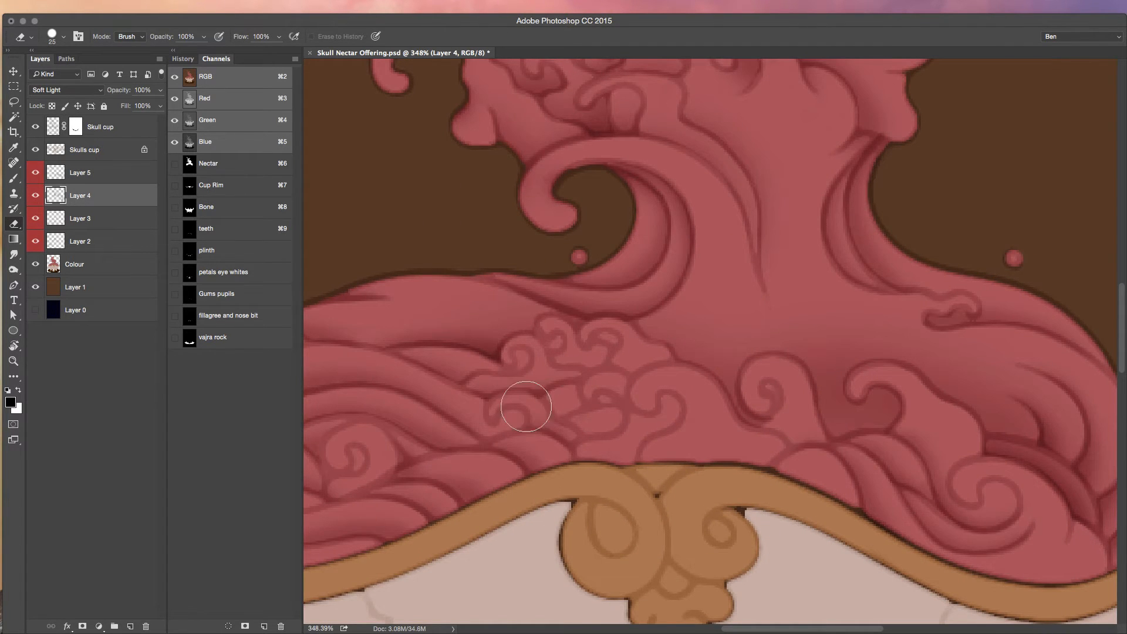
key(b)
key(bracketleft)
key(bracketleft)
key(bracketleft)
key(bracketleft)
key(bracketleft)
key(bracketleft)
key(bracketleft)
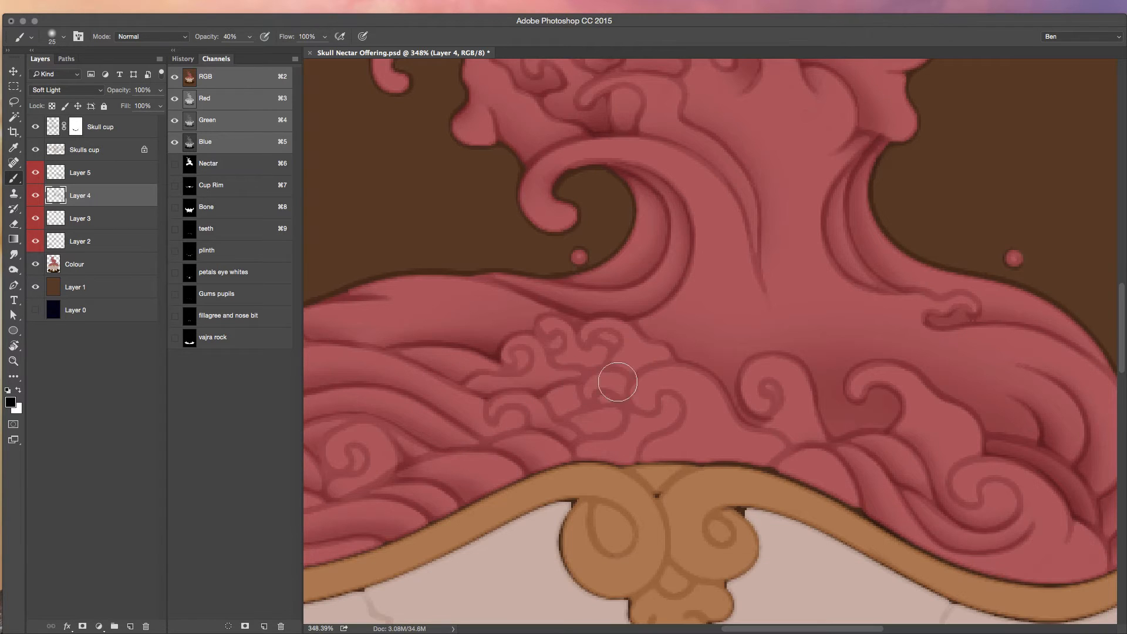
key(bracketleft)
key(bracketleft)
drag(554, 372, 671, 372)
Erase the shading that spills over the upper small curls and the fold below them
key(e)
key(bracketleft)
key(bracketleft)
mouse_move(529, 376)
mouse_down()
mouse_move(622, 386)
mouse_move(685, 377)
mouse_up()
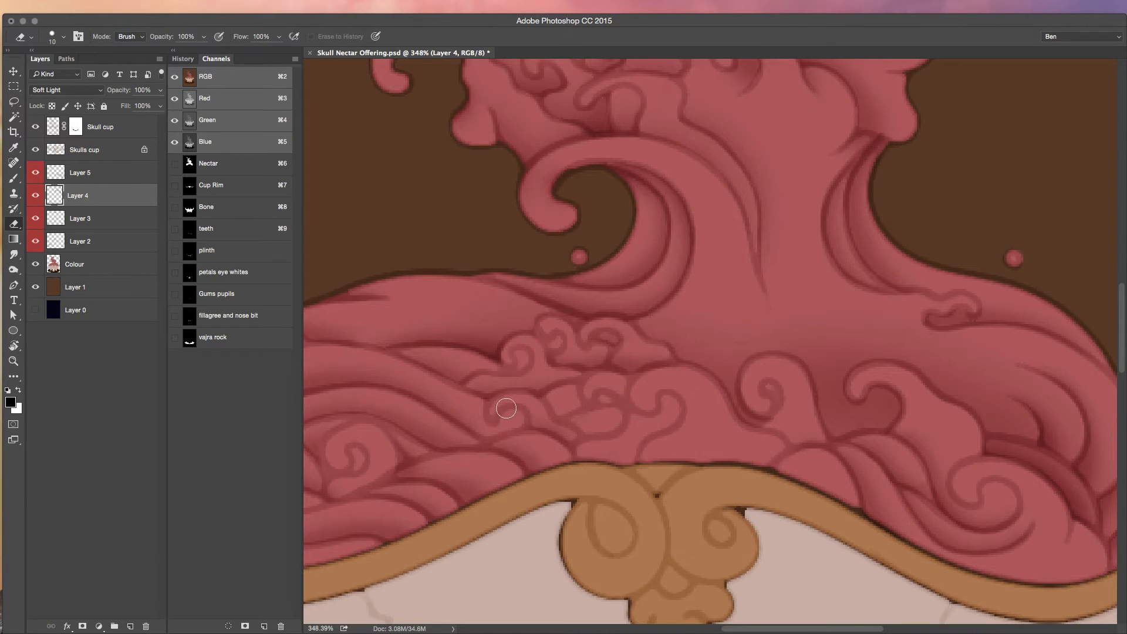
Shade between the lower small curls with a size 20 brush and erase the spill over their faces
key(b)
key(bracketright)
drag(544, 428, 622, 411)
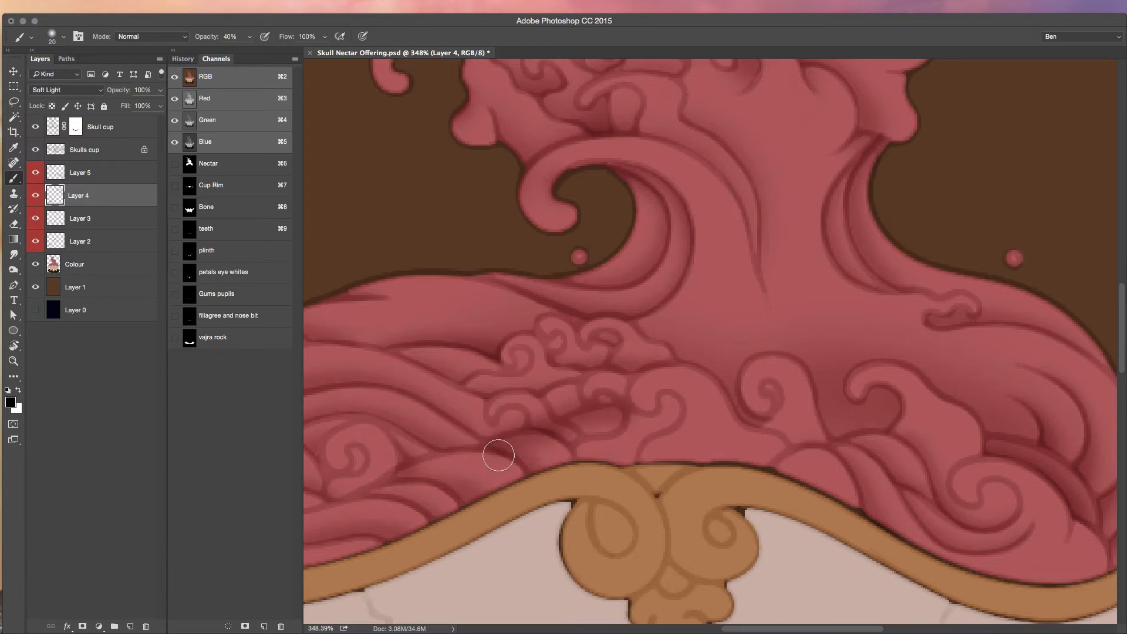
key(e)
mouse_move(533, 407)
mouse_down()
mouse_move(585, 422)
mouse_move(641, 407)
mouse_up()
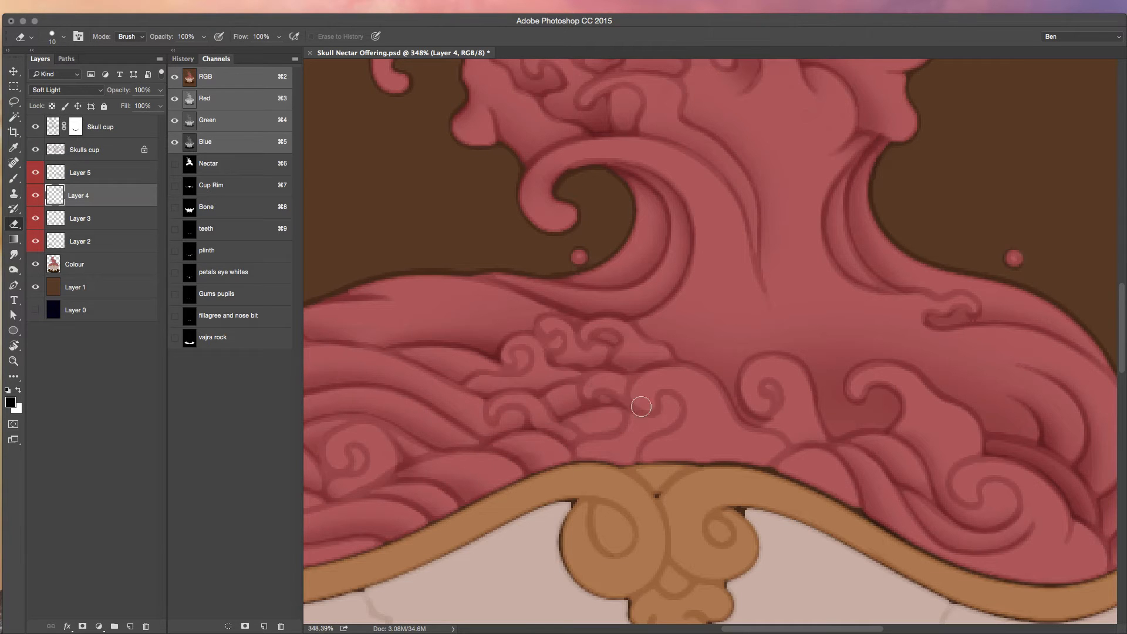
Shade around the curl directly above the rim's central ornament and clean up its edges with the eraser
key(b)
key(e)
mouse_move(785, 438)
mouse_down()
mouse_move(766, 463)
mouse_move(806, 471)
mouse_move(792, 457)
mouse_up()
key(b)
key(e)
key(b)
key(e)
drag(574, 433, 654, 433)
key(b)
mouse_move(593, 481)
mouse_down()
mouse_move(655, 439)
mouse_move(689, 453)
mouse_move(688, 436)
mouse_move(655, 475)
mouse_up()
key(e)
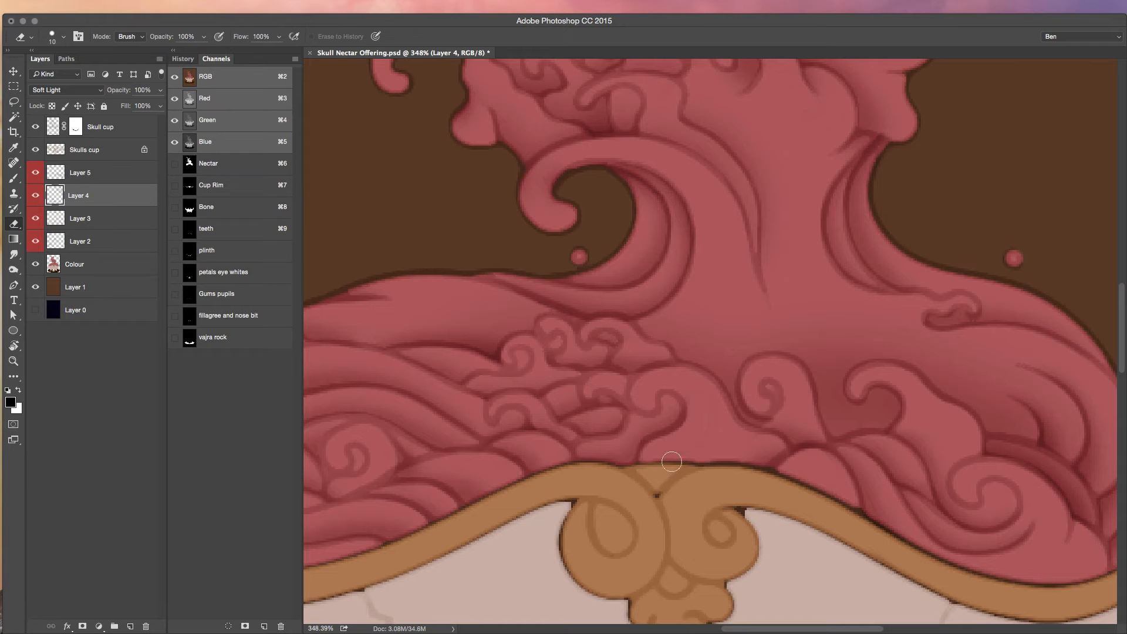
Shade inside the large spiral curl at the right end of the nectar pool and erase the spill around it
key(b)
scroll(663, 486, down, 5)
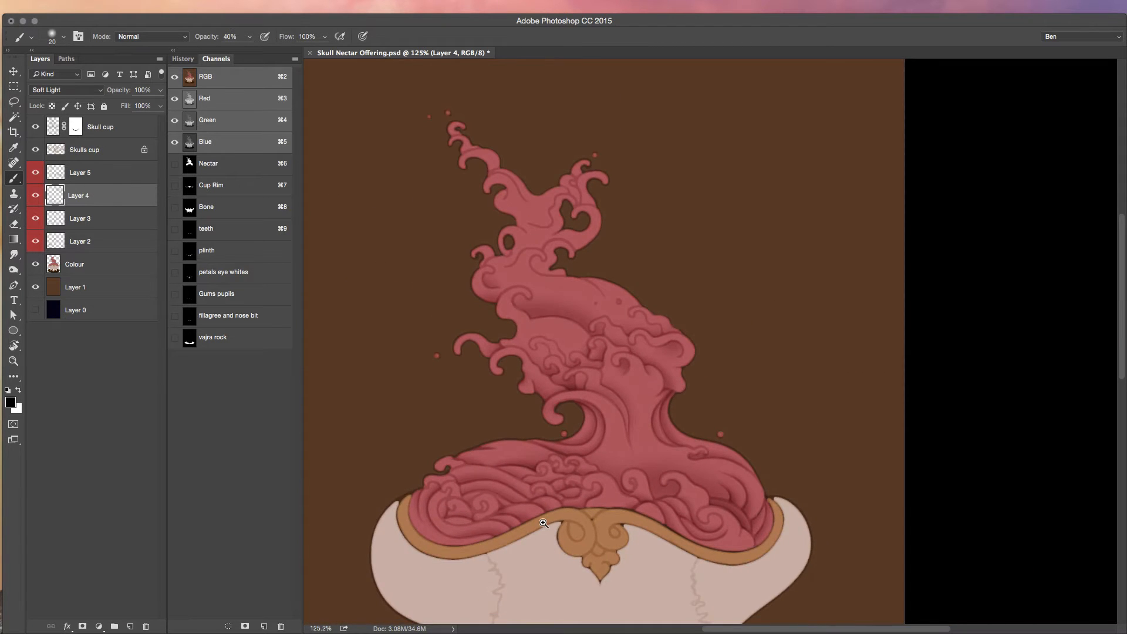
drag(729, 561, 776, 554)
drag(655, 417, 720, 432)
key(e)
drag(649, 428, 733, 447)
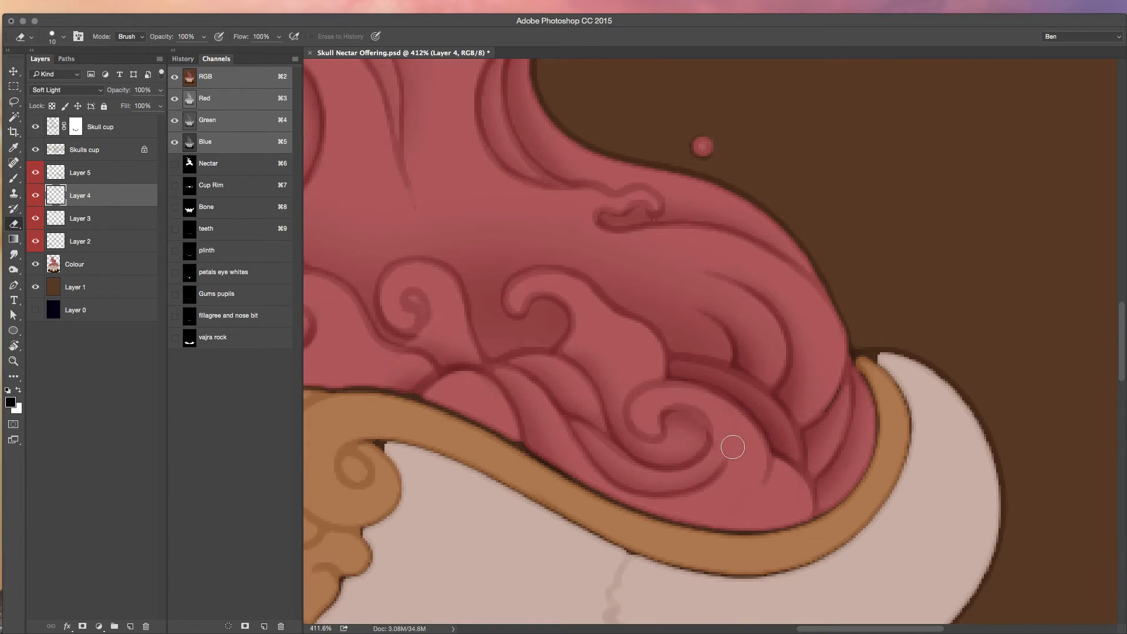
Set the Smudge tool to size 20 for blending the shading inside the right-hand spiral curl
key(s)
key(bracketleft)
key(bracketleft)
key(bracketleft)
key(bracketleft)
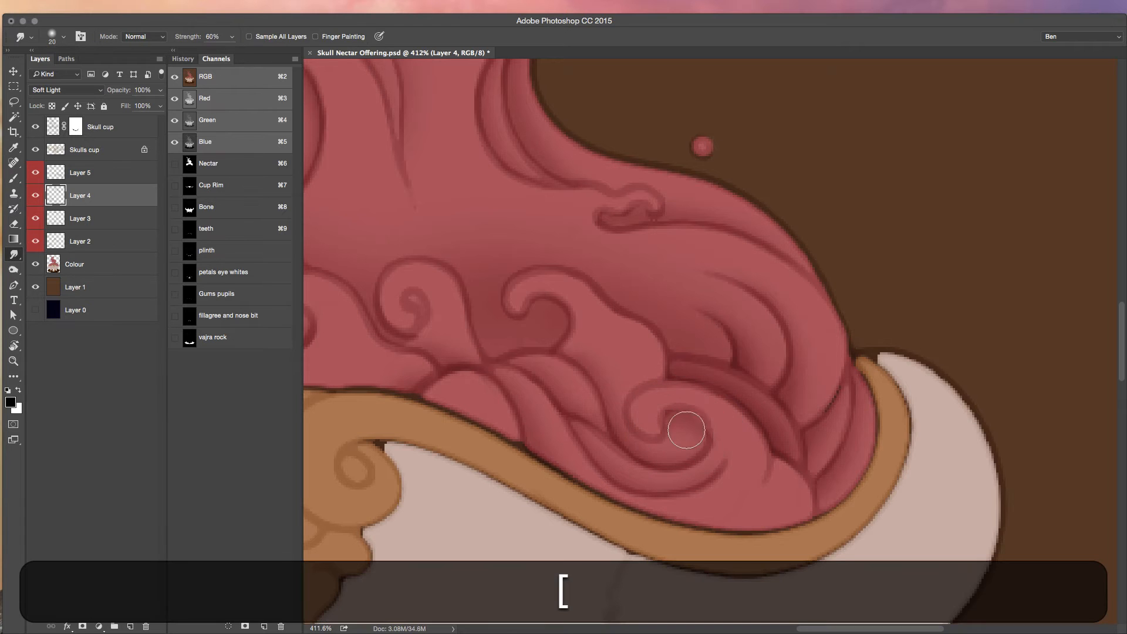
On the Colour layer, darken the hollows of the curls across the nectar pool with sampled dark red at brush size 7
scroll(554, 473, down, 5)
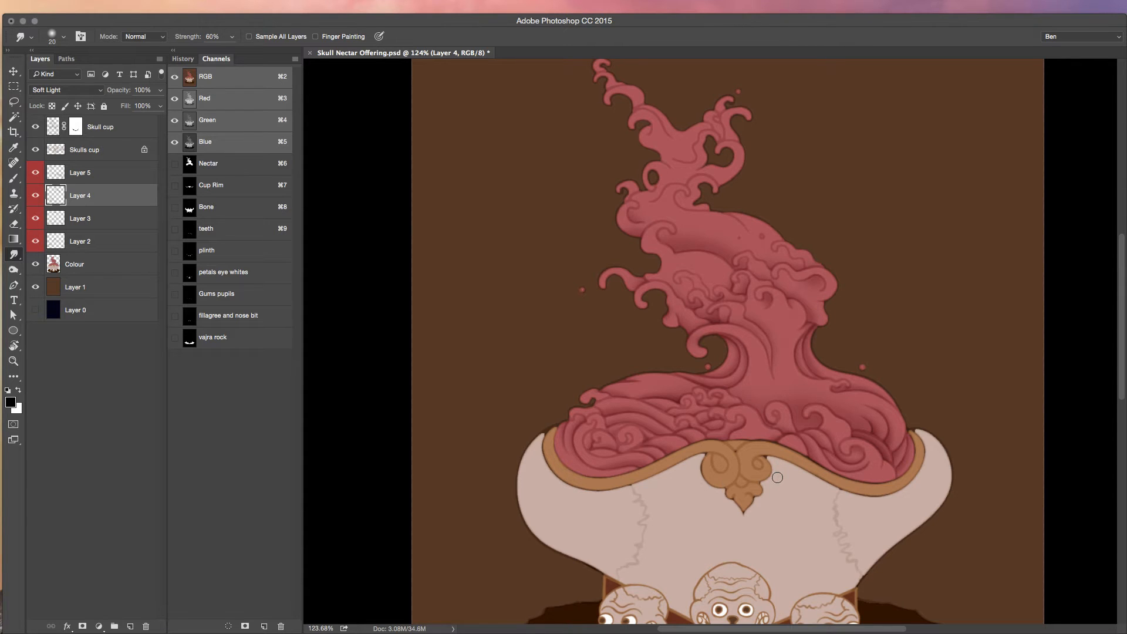
click(94, 268)
key(b)
scroll(726, 461, up, 5)
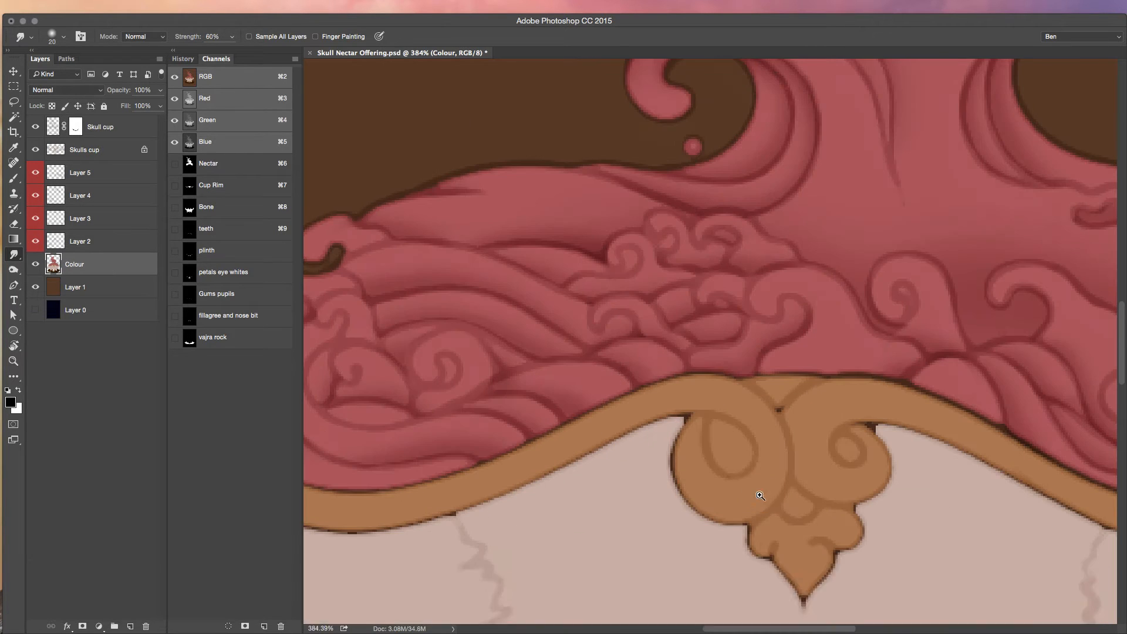
alt+click(720, 303)
key(bracketleft)
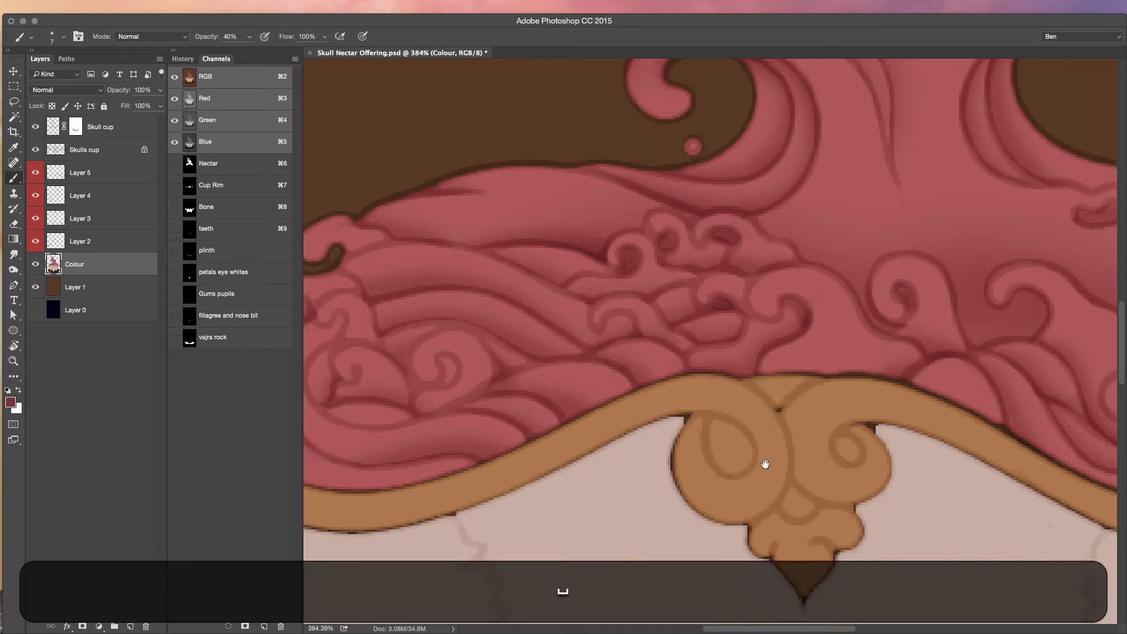
scroll(786, 302, right, 8)
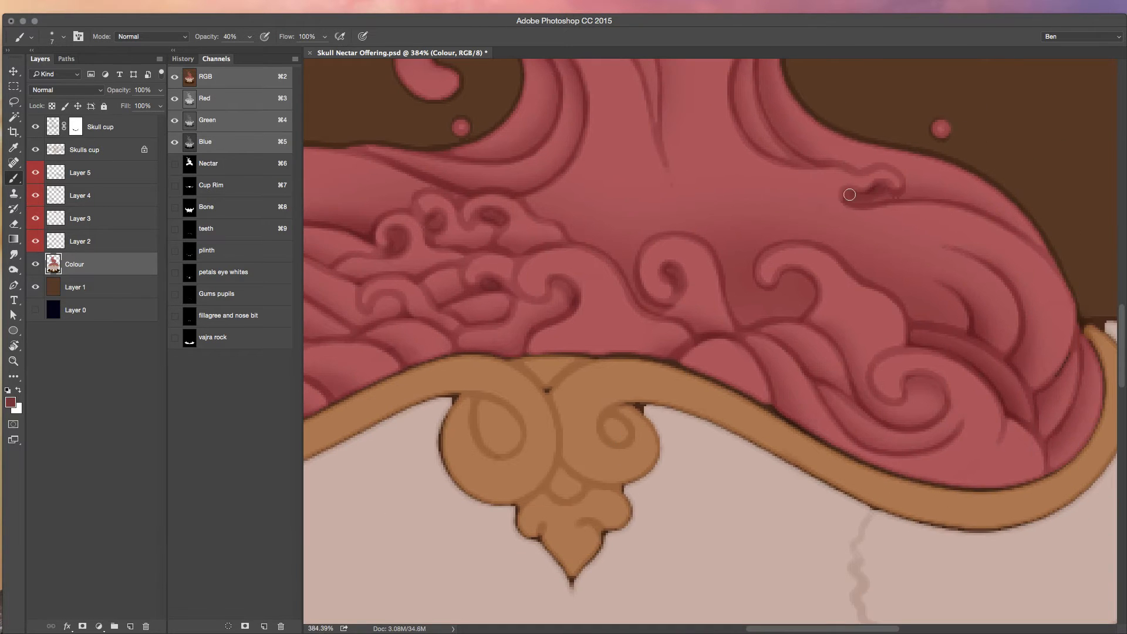
scroll(697, 460, left, 12)
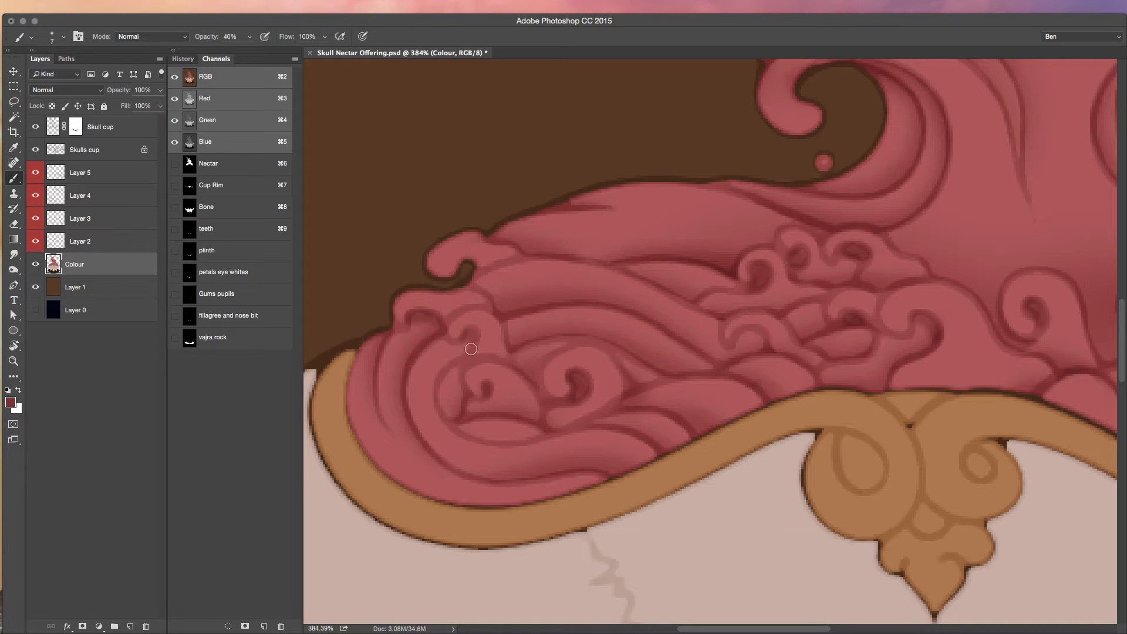
Darken the hollows of the curls up the nectar column with the same dark red
scroll(691, 491, up, 10)
scroll(691, 490, right, 6)
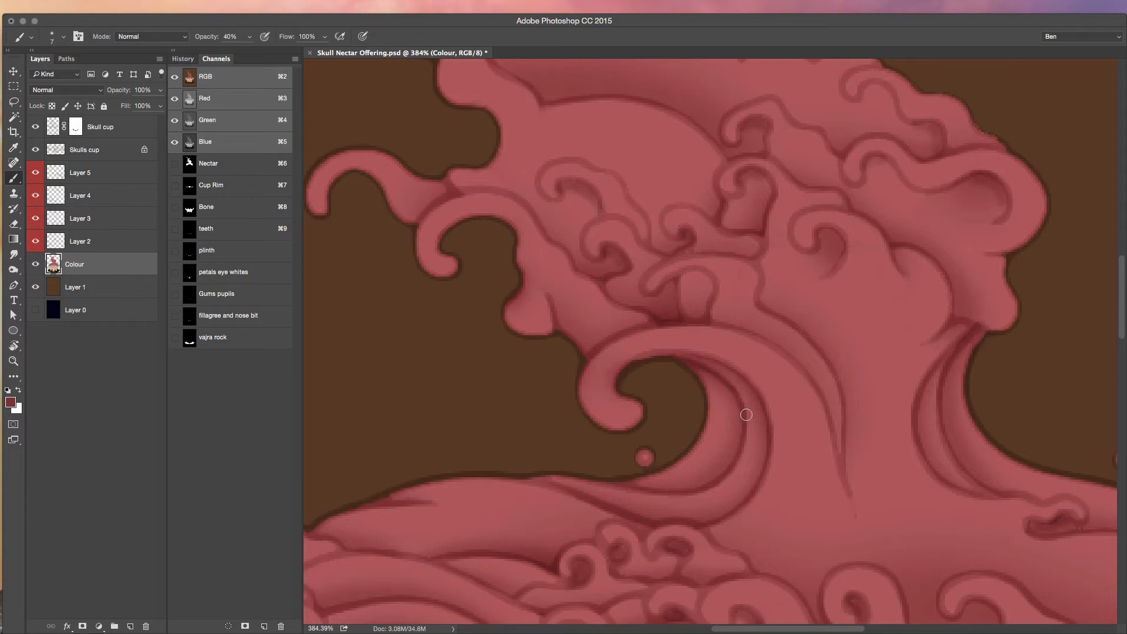
scroll(746, 414, down, 8)
scroll(718, 140, up, 8)
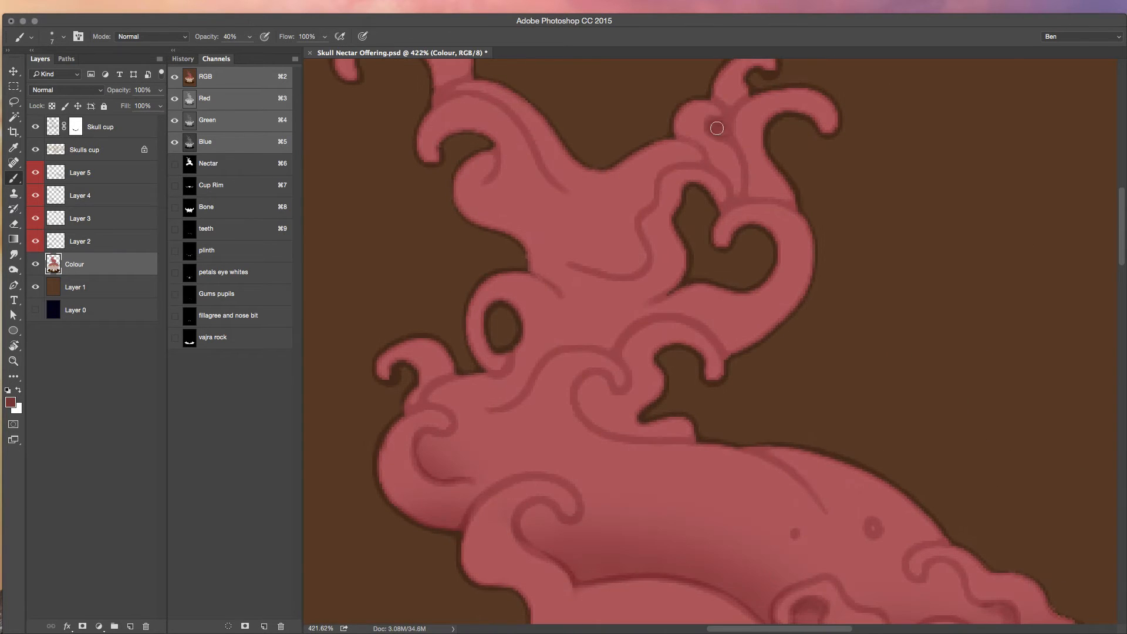
drag(537, 186, 613, 298)
Darken the left end of the nectar pool on the Colour layer with a size 200 brush at 100% opacity
scroll(560, 274, down, 6)
scroll(638, 360, up, 2)
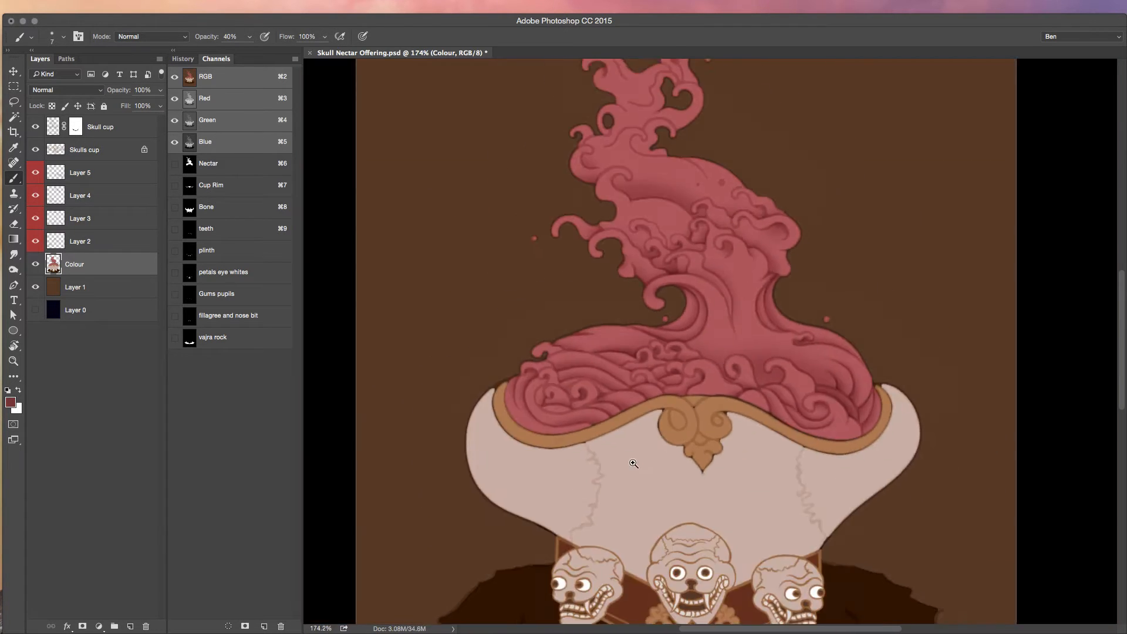
scroll(576, 495, down, 2)
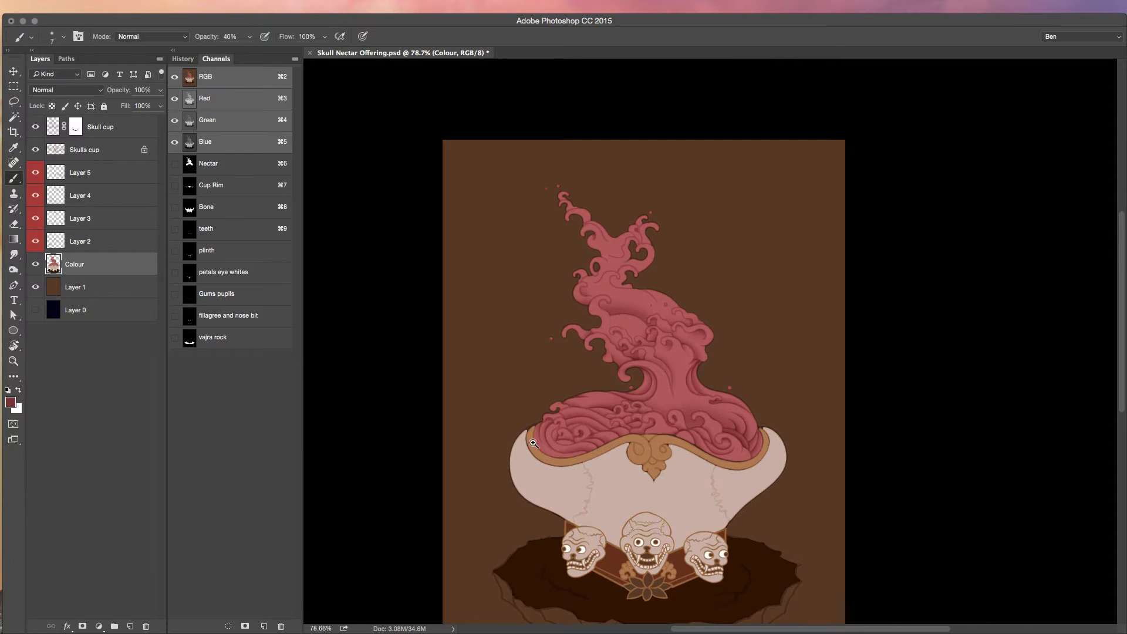
scroll(534, 443, up, 2)
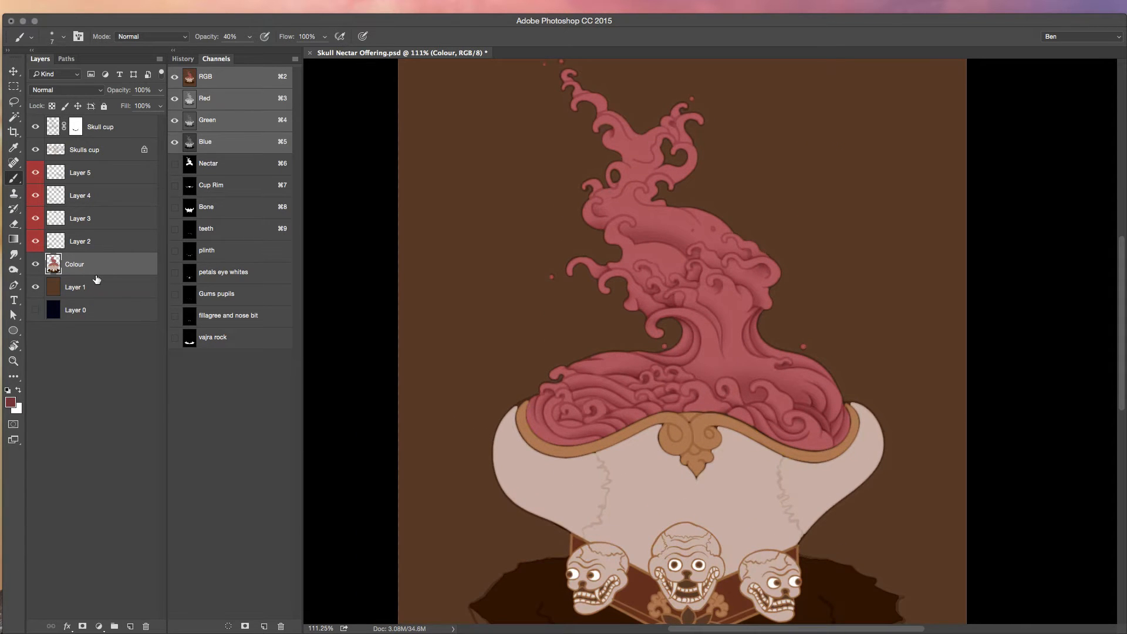
key(bracketright)
drag(487, 392, 528, 391)
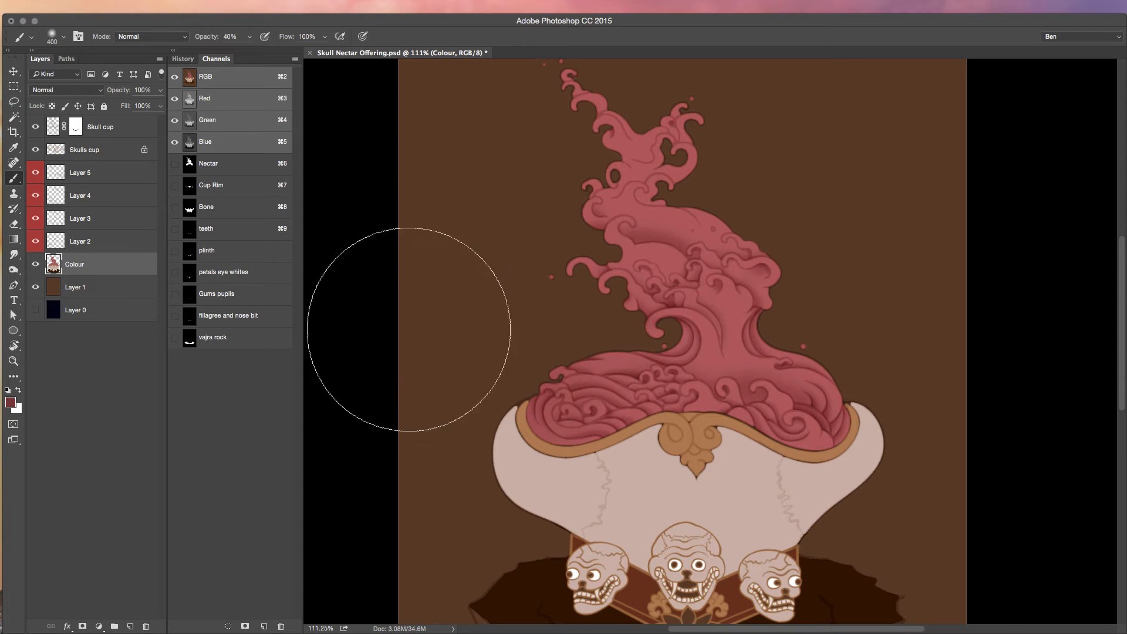
key(super+z)
key(0)
key(bracketleft)
key(bracketleft)
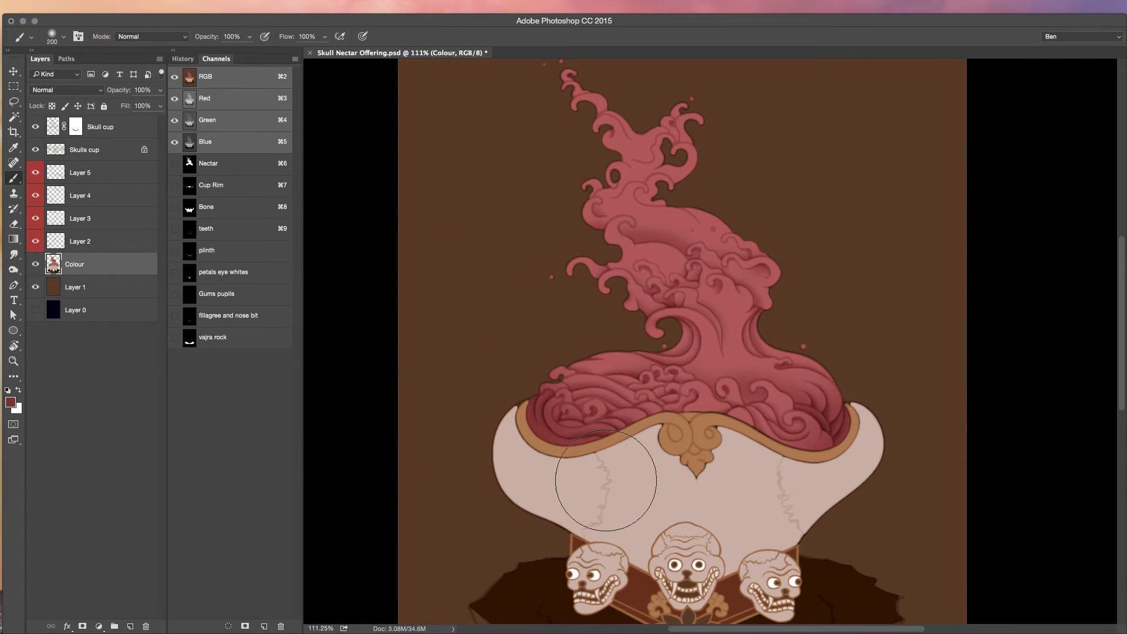
Darken the hollow of the large wave curl and the folds beside the column's base with a size 125 brush
key(bracketleft)
key(bracketleft)
key(bracketleft)
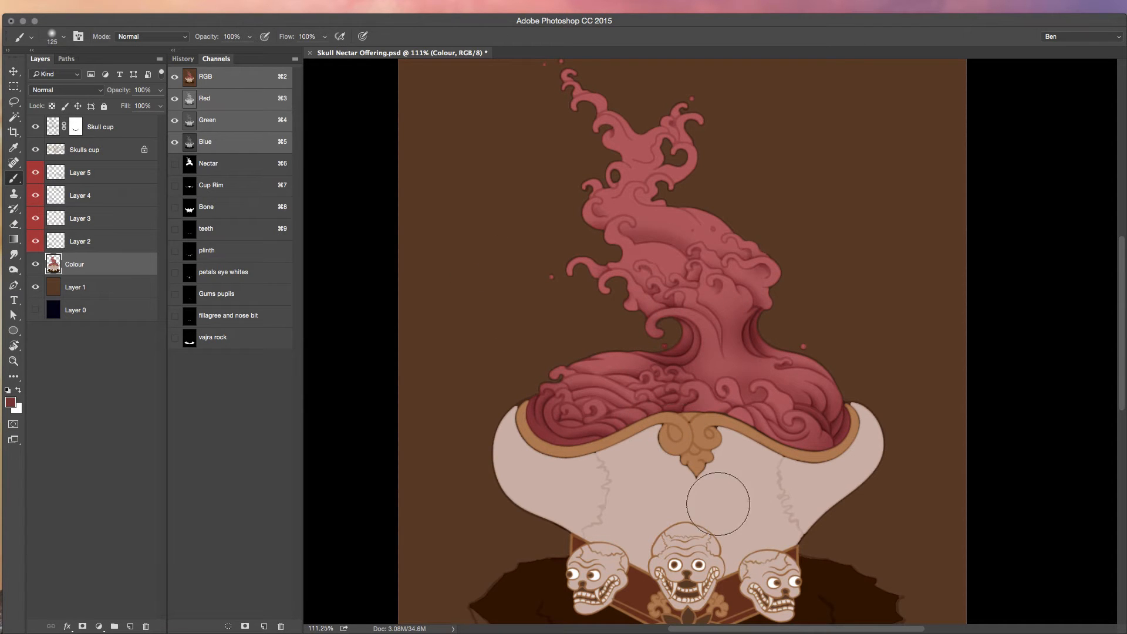
key(super)
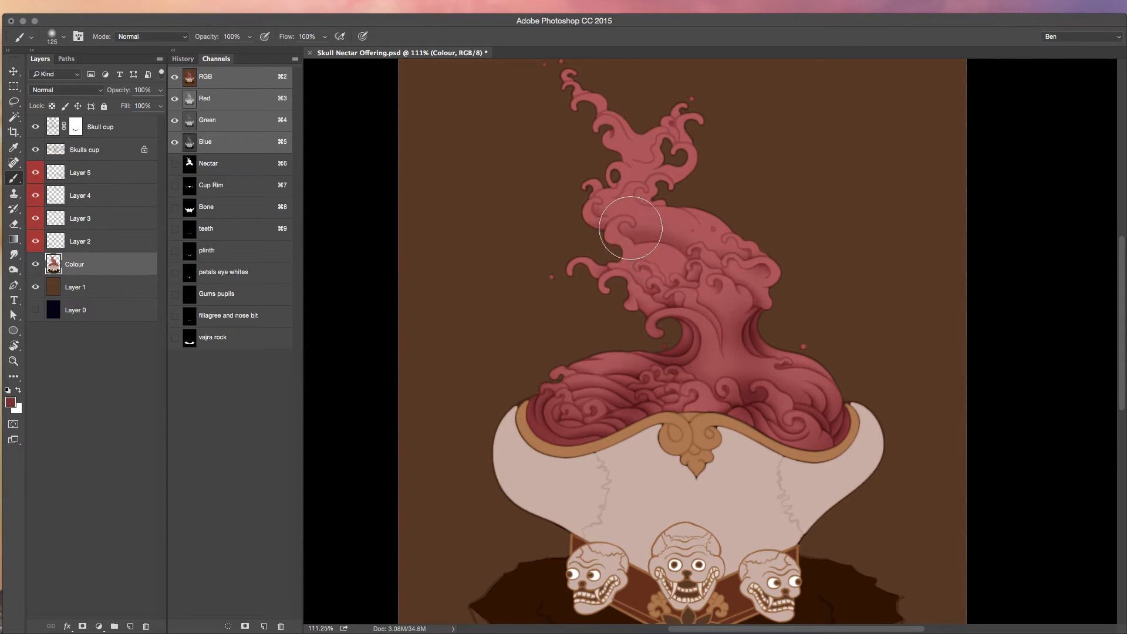
Lighten the spiral curls at the left end of the pool with a sampled lighter pink at brush size 60
alt+click(603, 370)
key([)
key([)
key([)
key([)
key([)
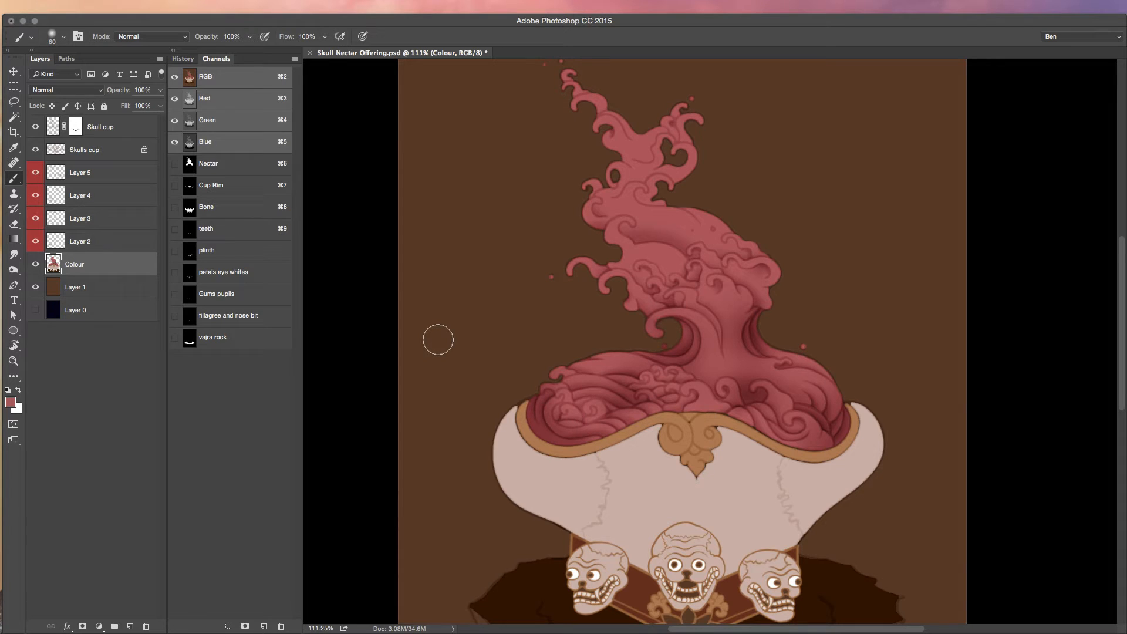
Shade the nectar pool softly with sampled dark red, using a size 125 brush at 30% opacity
alt+click(616, 368)
key(])
key(3)
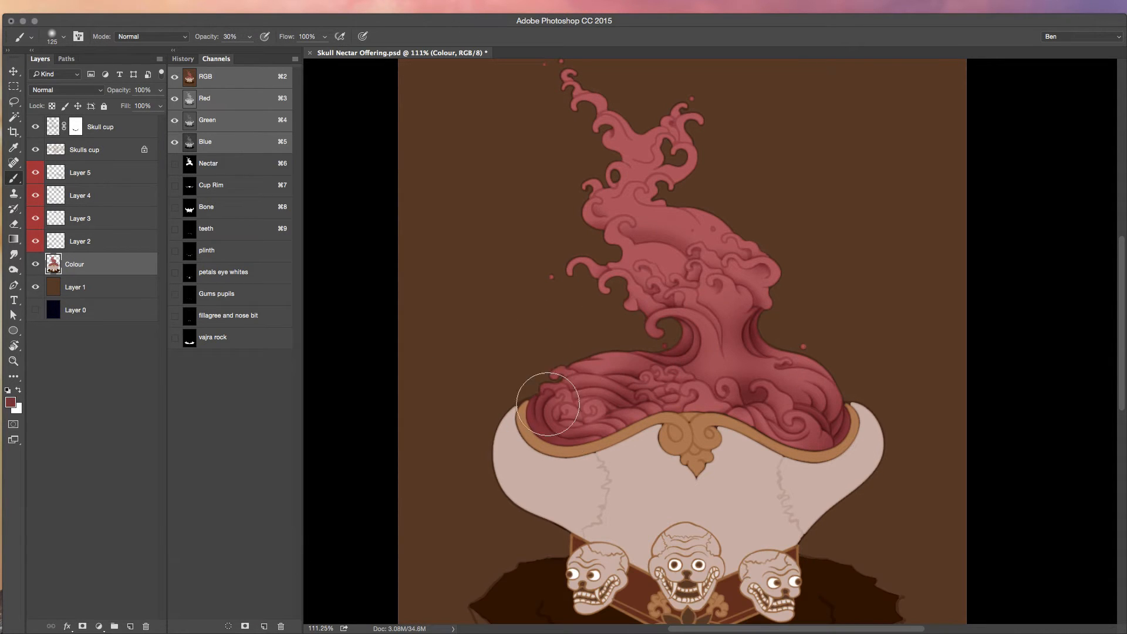
mouse_move(835, 441)
mouse_down()
mouse_move(761, 473)
mouse_move(729, 460)
mouse_up()
Try erasing around the small curl at the nectar pool's left edge and undo it
key(e)
key(super+z)
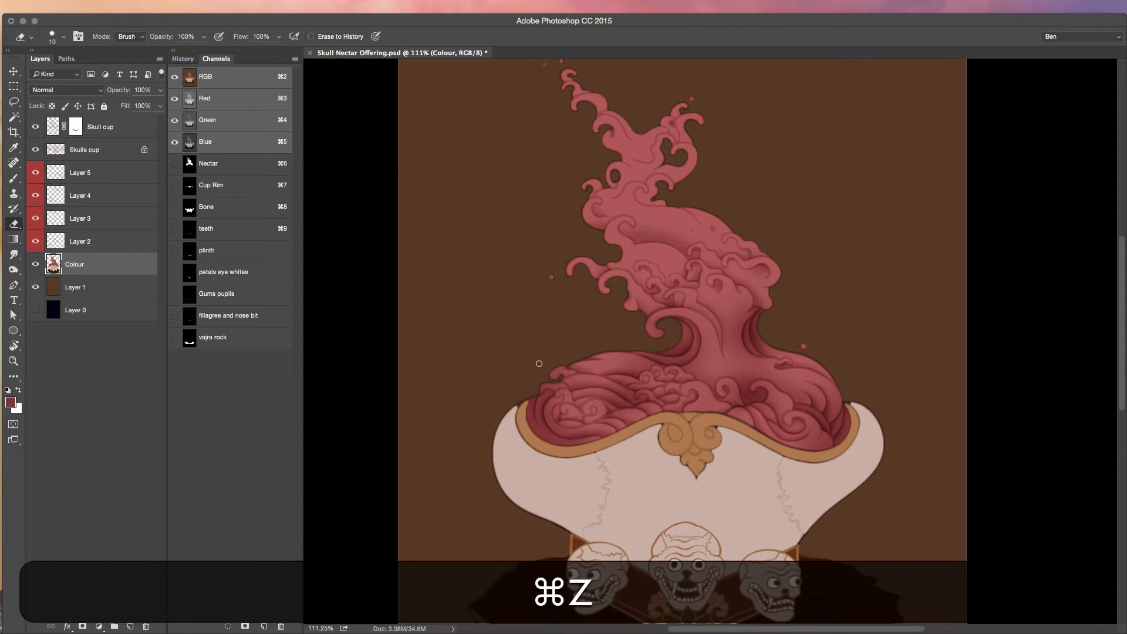
scroll(596, 411, up, 5)
key(super+z)
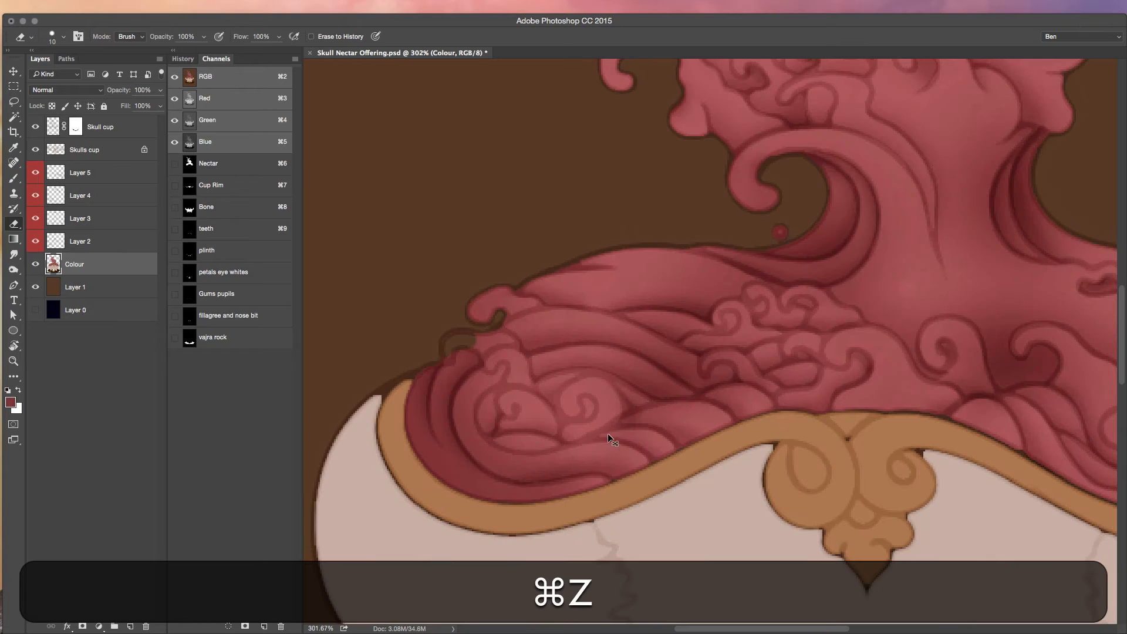
Repaint the small curl at the nectar pool's left edge in pink with a size 10 brush
key(b)
key(bracketleft)
key(bracketleft)
key(bracketleft)
key(bracketleft)
key(bracketleft)
key(bracketleft)
key(bracketleft)
key(bracketleft)
key(bracketleft)
key(bracketleft)
key(bracketleft)
key(bracketleft)
key(bracketleft)
key(bracketleft)
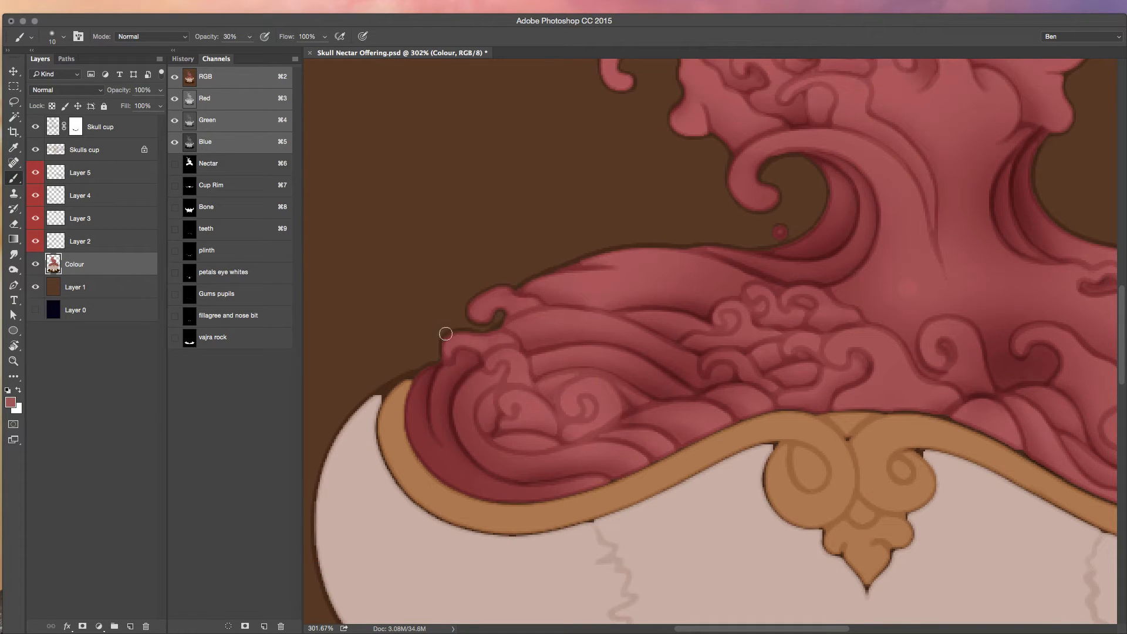
Darken the hollow of the spiral curl at the pool's left end with a size 8 brush at 100% opacity and save
key(0)
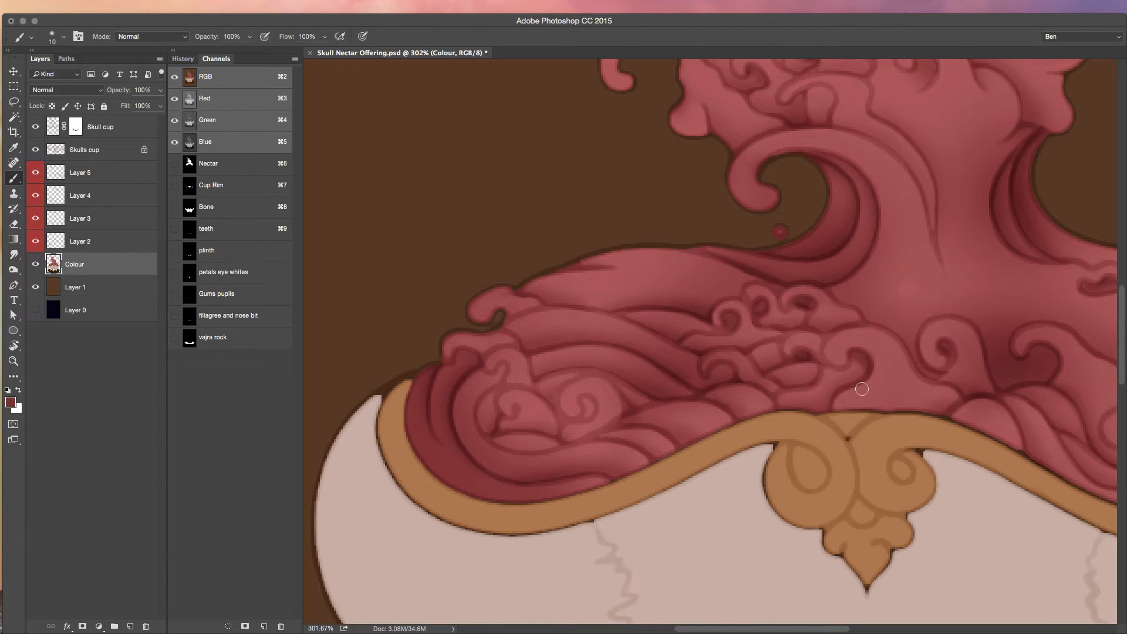
mouse_move(729, 491)
mouse_down()
mouse_move(703, 481)
mouse_move(736, 511)
mouse_move(712, 496)
mouse_up()
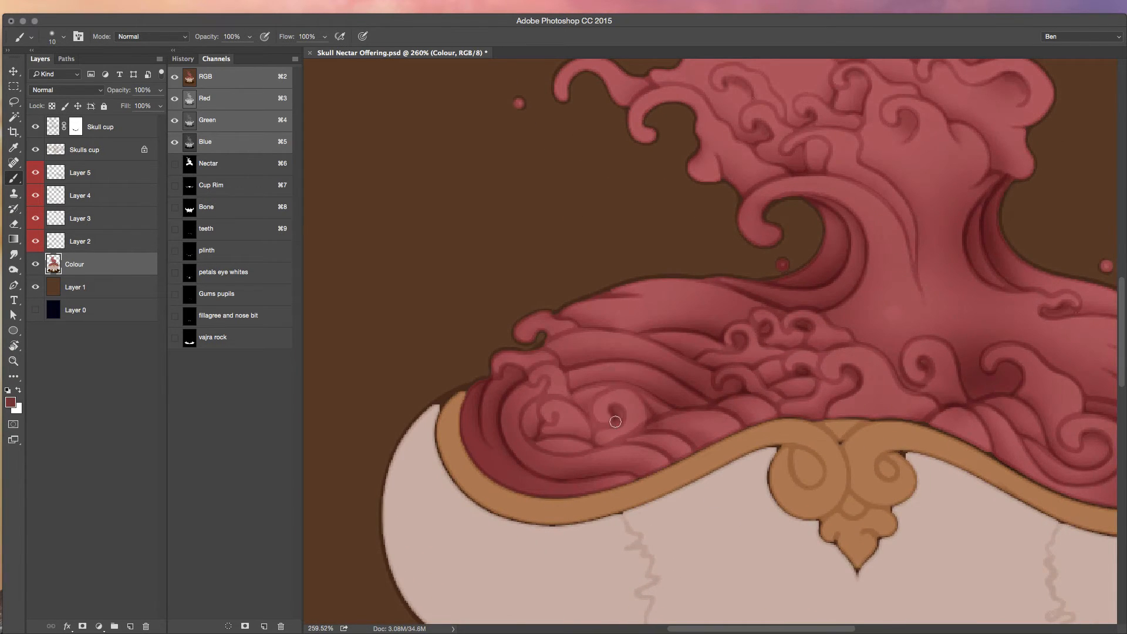
key(bracketleft)
key(bracketleft)
key(bracketleft)
key(bracketright)
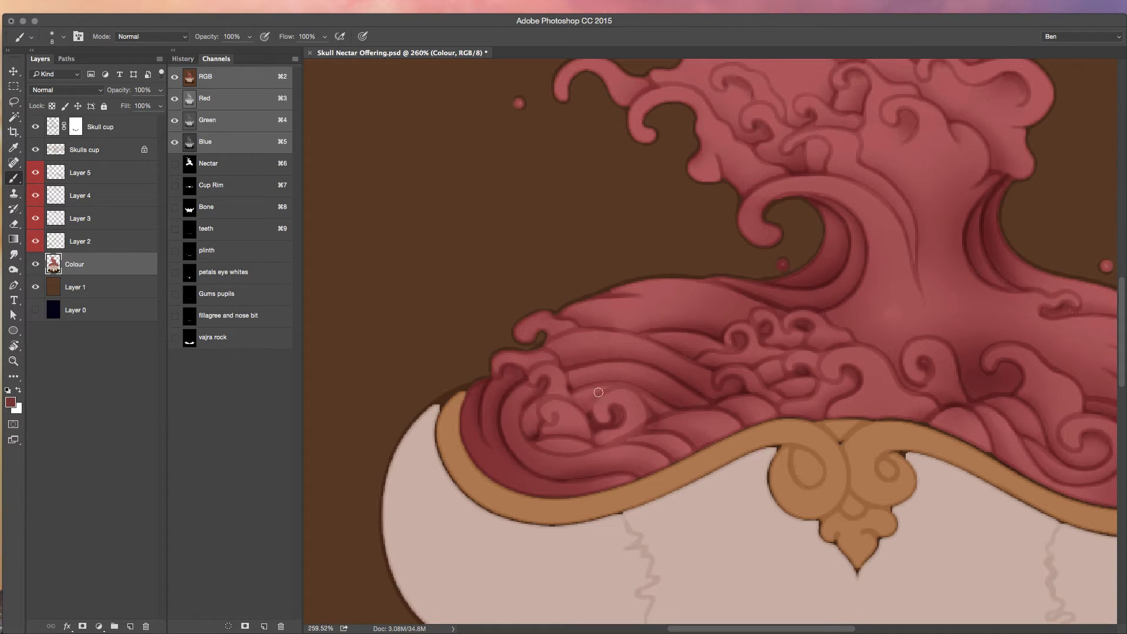
key(super+z)
drag(692, 513, 642, 467)
key(super+s)
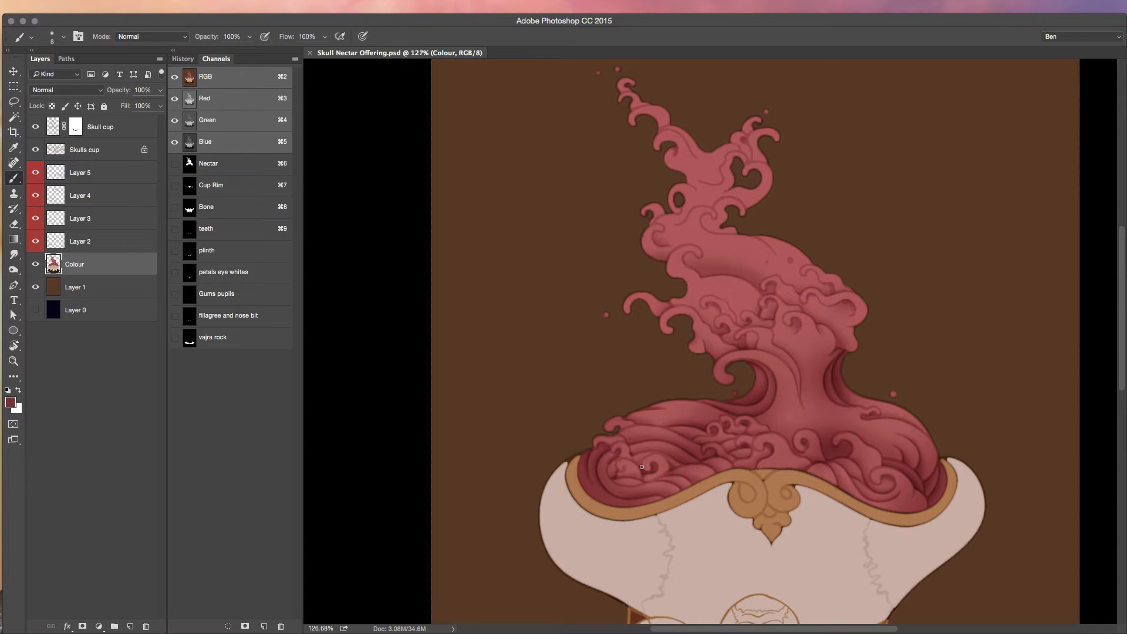
Hide and show the Colour layer and Layer 2 in turn to compare the nectar shading
drag(795, 431, 848, 478)
click(35, 265)
click(36, 264)
click(36, 241)
click(35, 241)
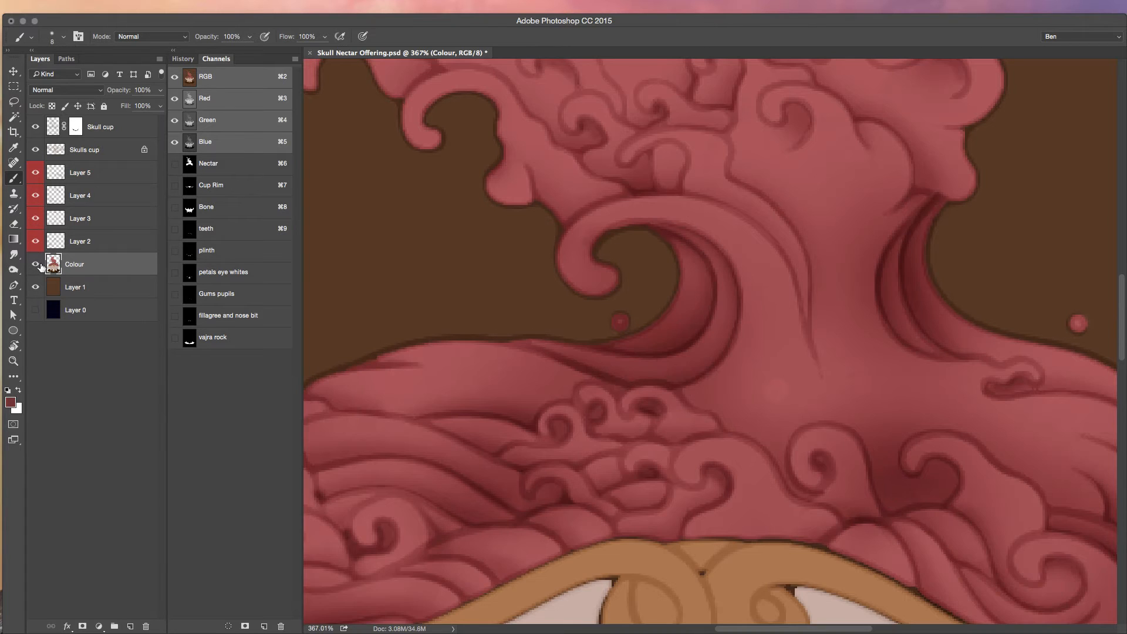
Shade the curls at the nectar column's upper-left tip in black on Layer 2, using a size 15 brush at 40% opacity and erasing overspill
alt+click(772, 394)
key(h)
click(737, 315)
mouse_move(738, 315)
mouse_down()
mouse_move(722, 465)
mouse_move(545, 196)
mouse_move(566, 285)
mouse_up()
click(117, 241)
key(d)
key(bracketright)
key(4)
key(e)
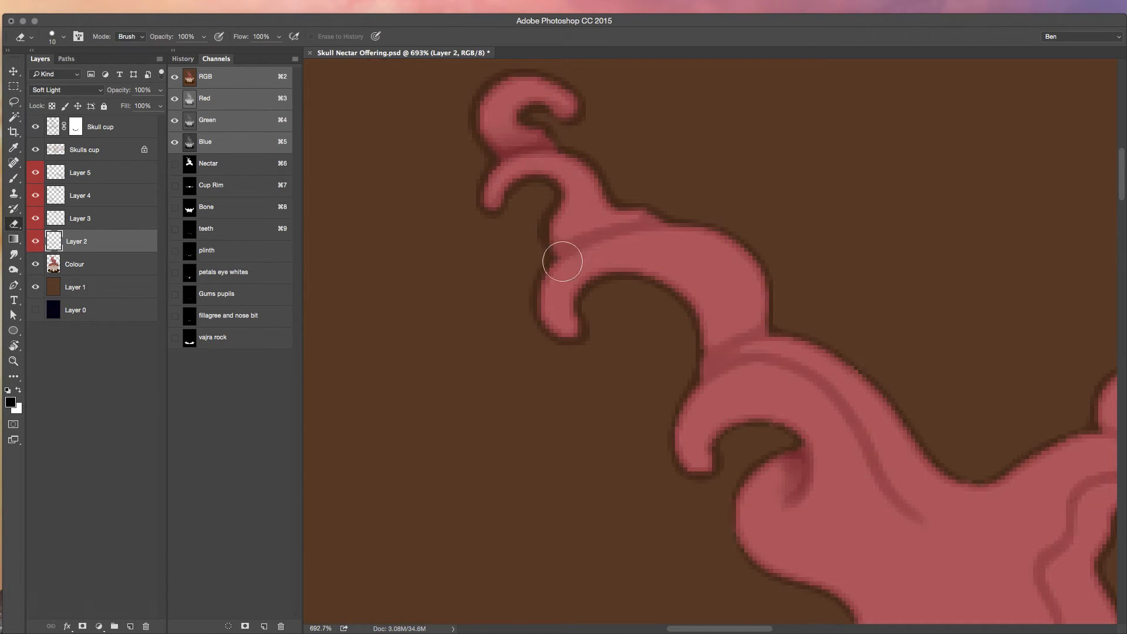
key(e)
key(e)
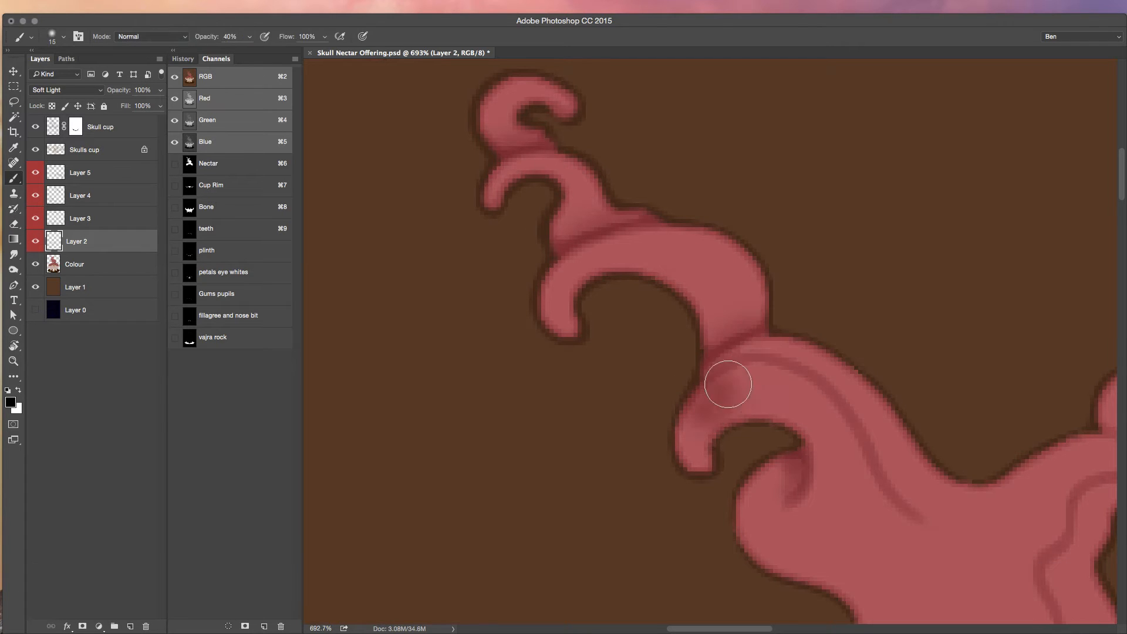
key(e)
scroll(789, 535, down, 5)
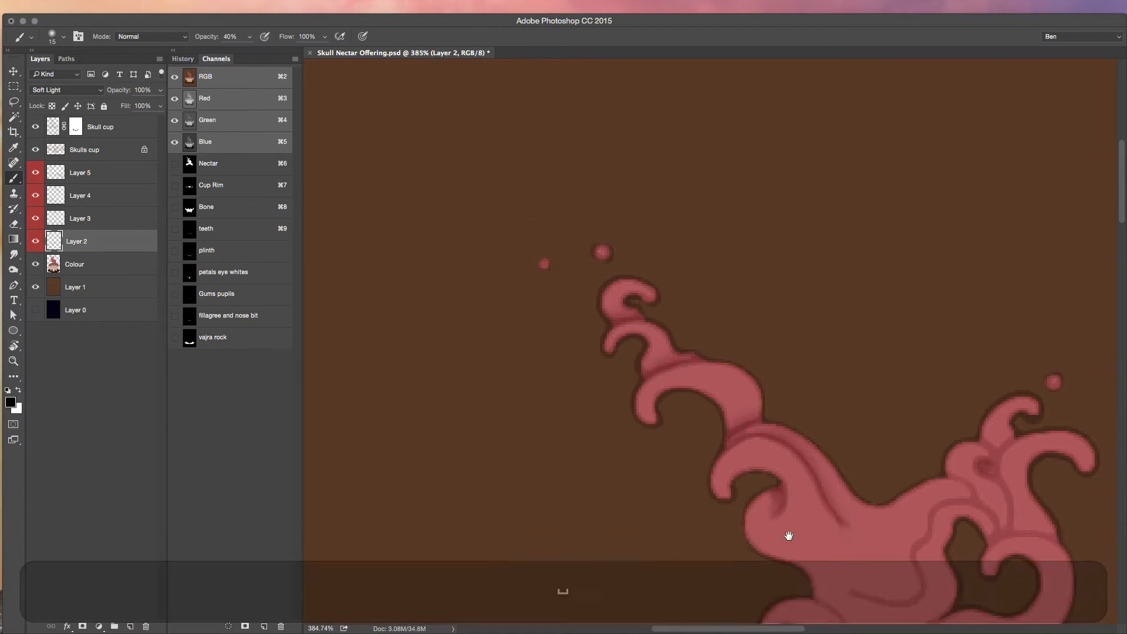
Shade the cluster of small curls on the column's upper-right branch on Layer 2 and clean its edges with the Eraser
scroll(789, 535, up, 3)
key(e)
scroll(654, 428, right, 5)
drag(674, 355, 714, 346)
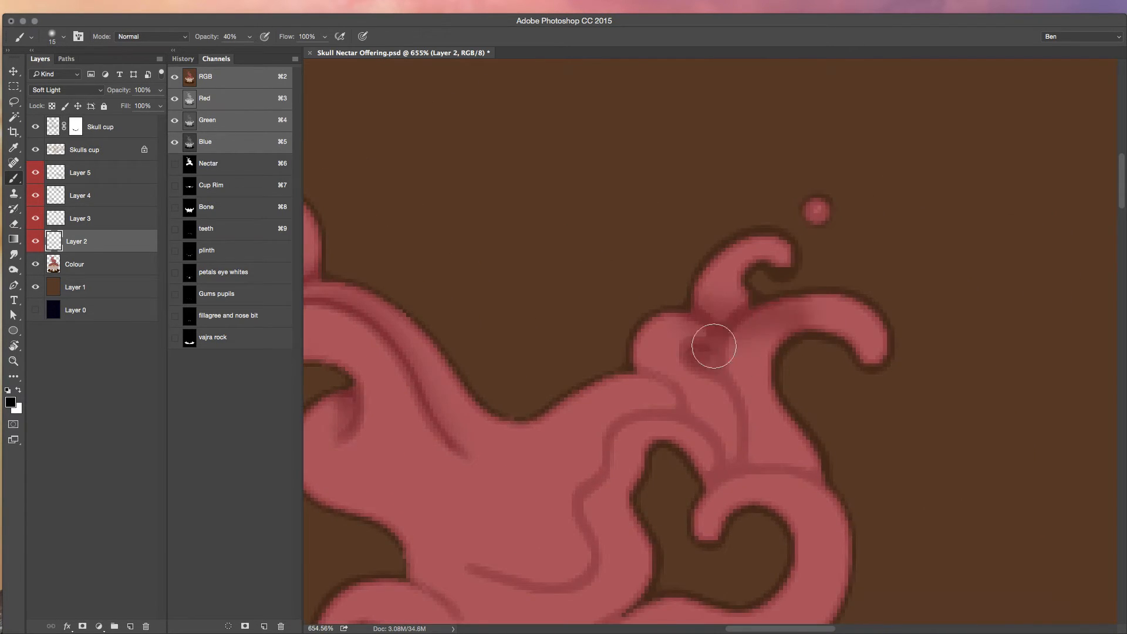
key(e)
key(e)
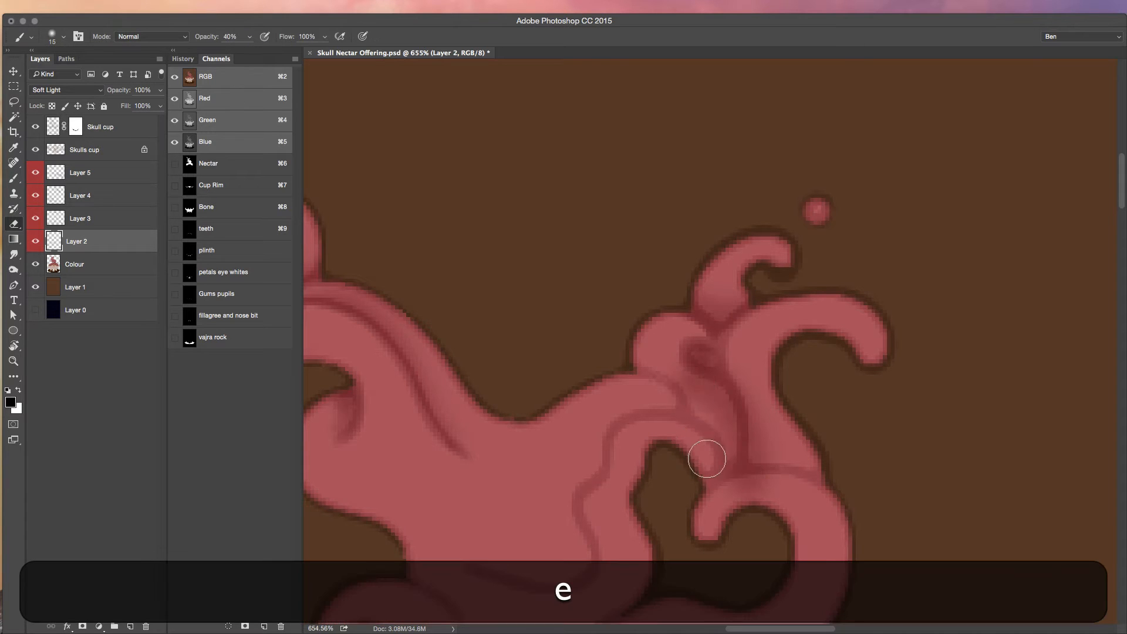
Shade the wavy fold between the two upper branches and the base of the round loop below it
mouse_move(813, 502)
mouse_down()
mouse_move(705, 446)
mouse_move(634, 473)
mouse_move(558, 583)
mouse_move(689, 453)
mouse_move(449, 590)
mouse_move(501, 599)
mouse_move(611, 526)
mouse_move(629, 442)
mouse_move(631, 532)
mouse_up()
key(super+z)
key(e)
key(b)
scroll(599, 491, down, 5)
scroll(599, 491, left, 4)
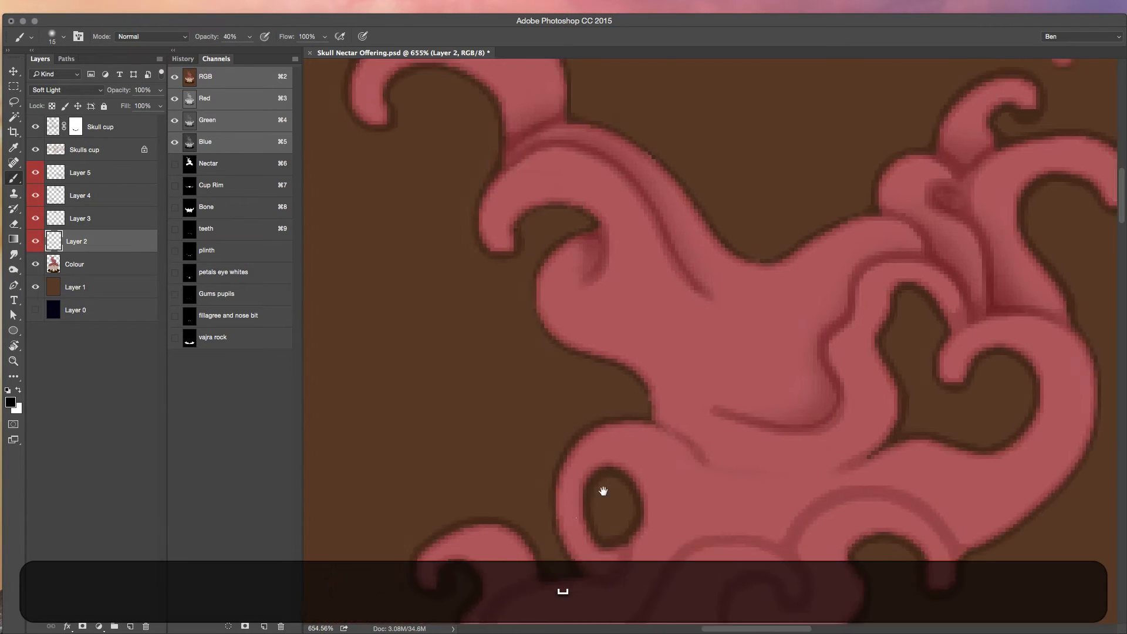
key(e)
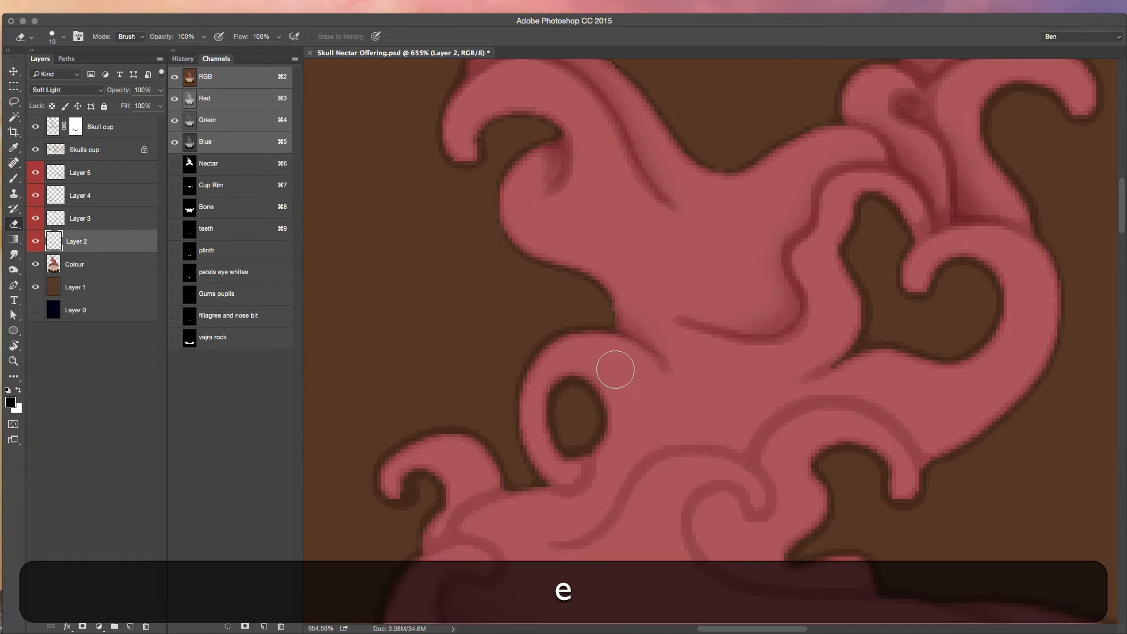
key(e)
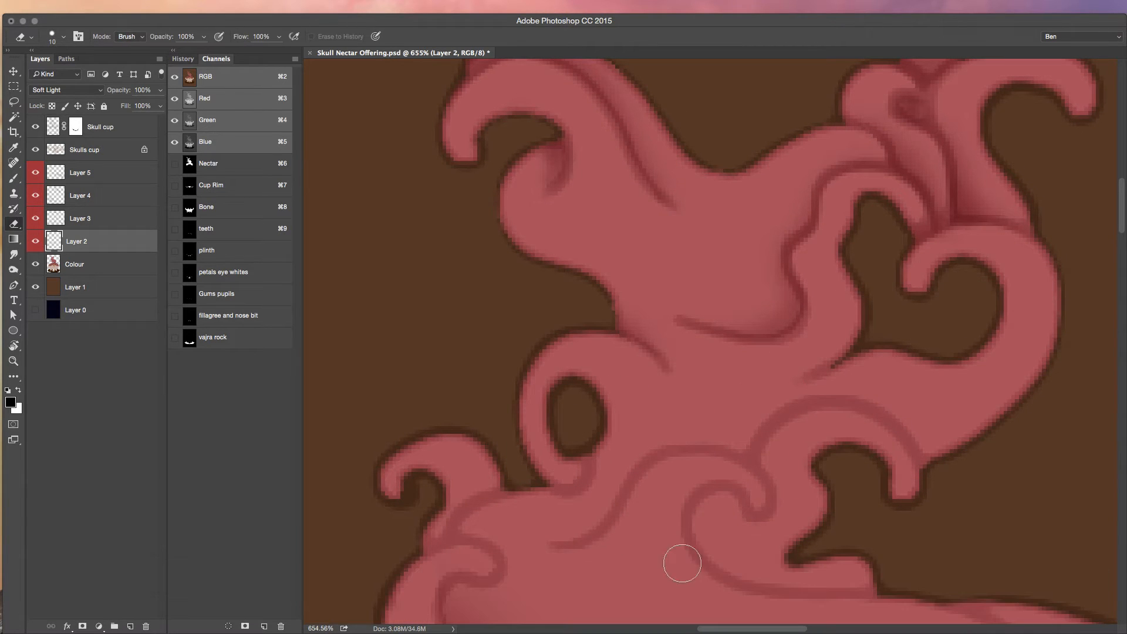
Shade along the curls and arched fold below the round loop, erasing the overspill from their crests
key(e)
key(e)
mouse_move(411, 564)
mouse_down()
mouse_move(515, 524)
mouse_move(471, 537)
mouse_move(428, 571)
mouse_move(458, 579)
mouse_move(410, 593)
mouse_up()
key(e)
key(e)
key(e)
key(e)
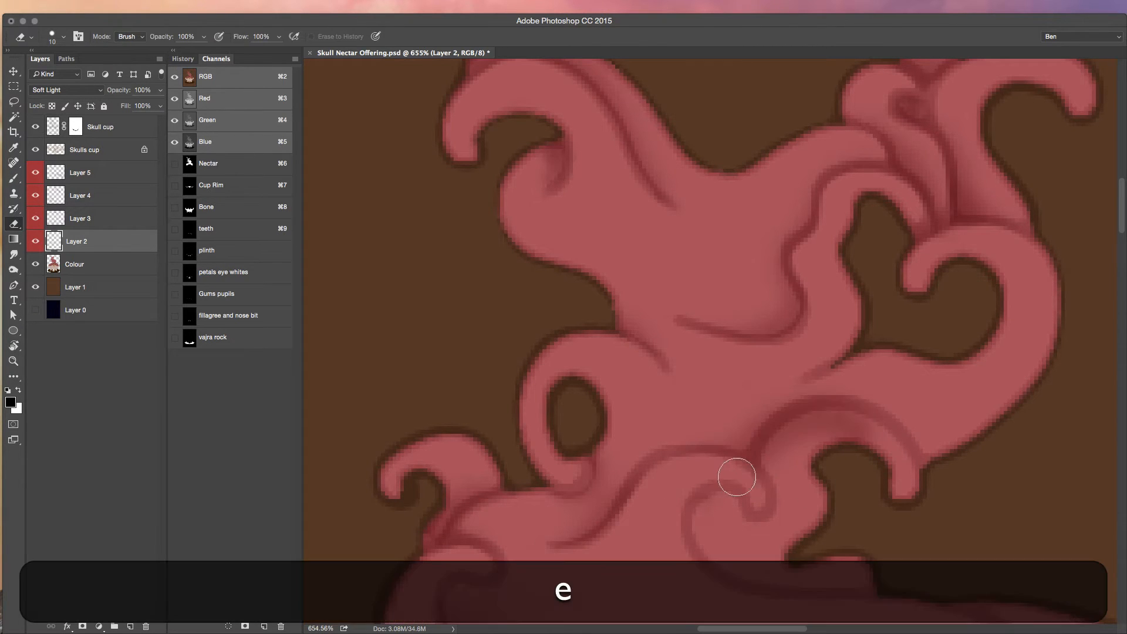
key(e)
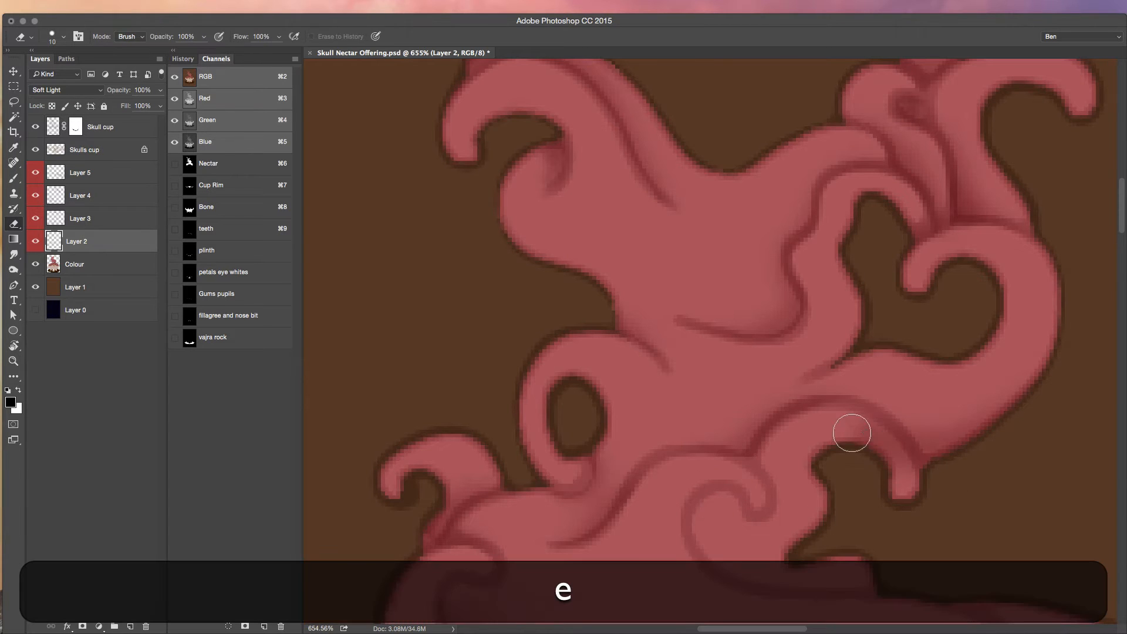
Shade the spiral curl and the large fold beneath it with a size 20 brush, trimming the edges with a size 6 eraser
scroll(632, 569, down, 3)
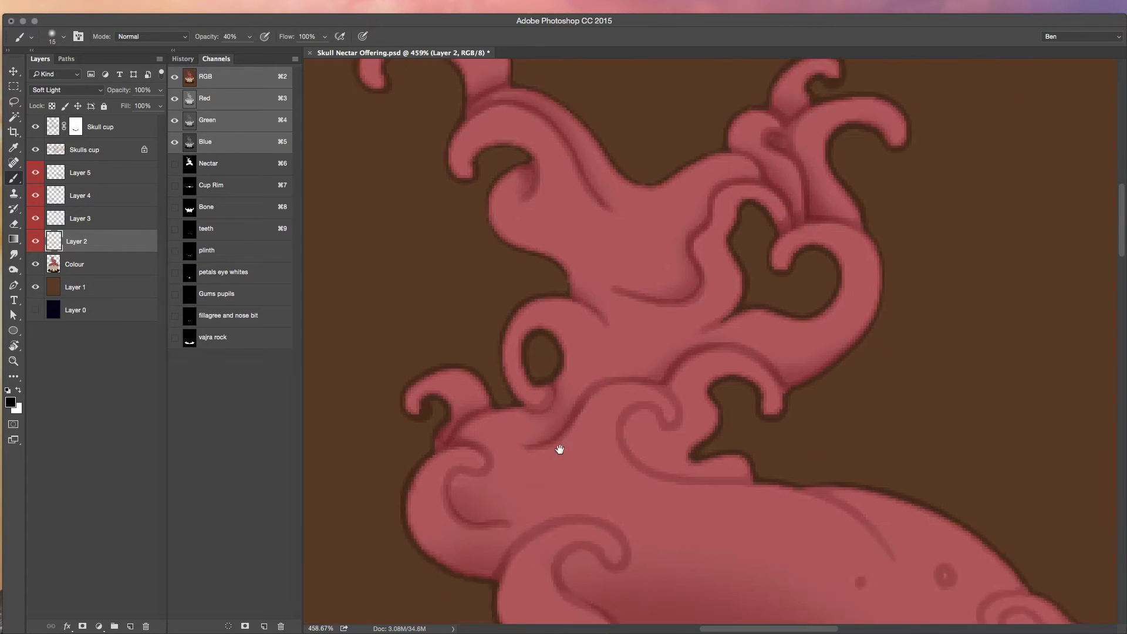
scroll(559, 448, up, 2)
key(b)
key(bracketright)
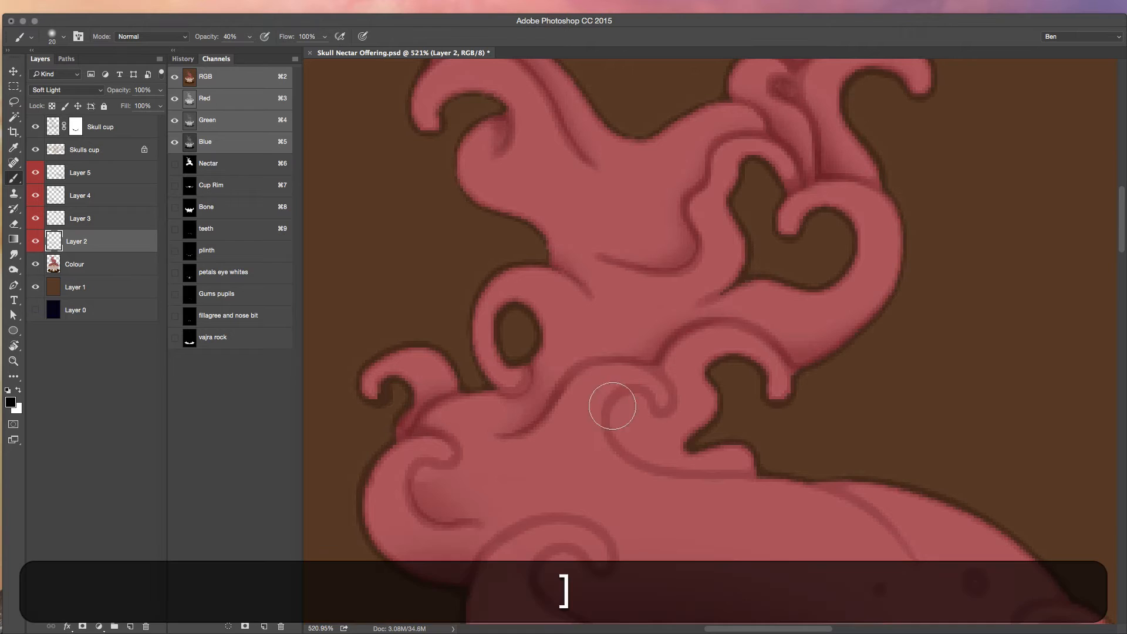
drag(614, 402, 614, 418)
key(e)
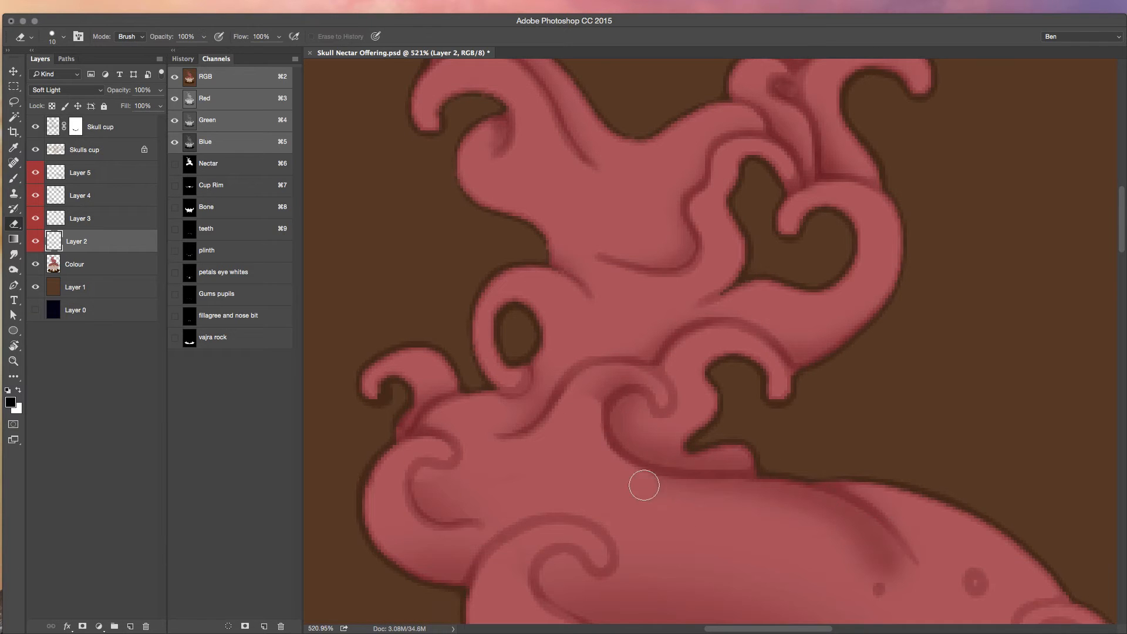
key(bracketleft)
key(bracketleft)
key(bracketleft)
key(bracketleft)
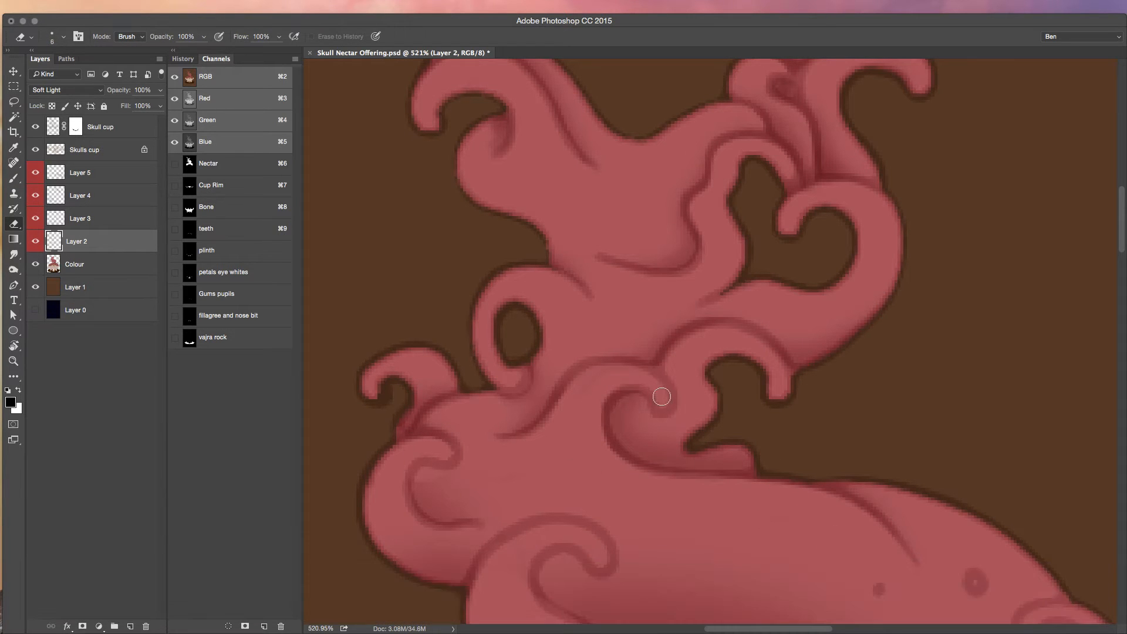
Add a new layer directly above the Colour layer
scroll(491, 496, down, 10)
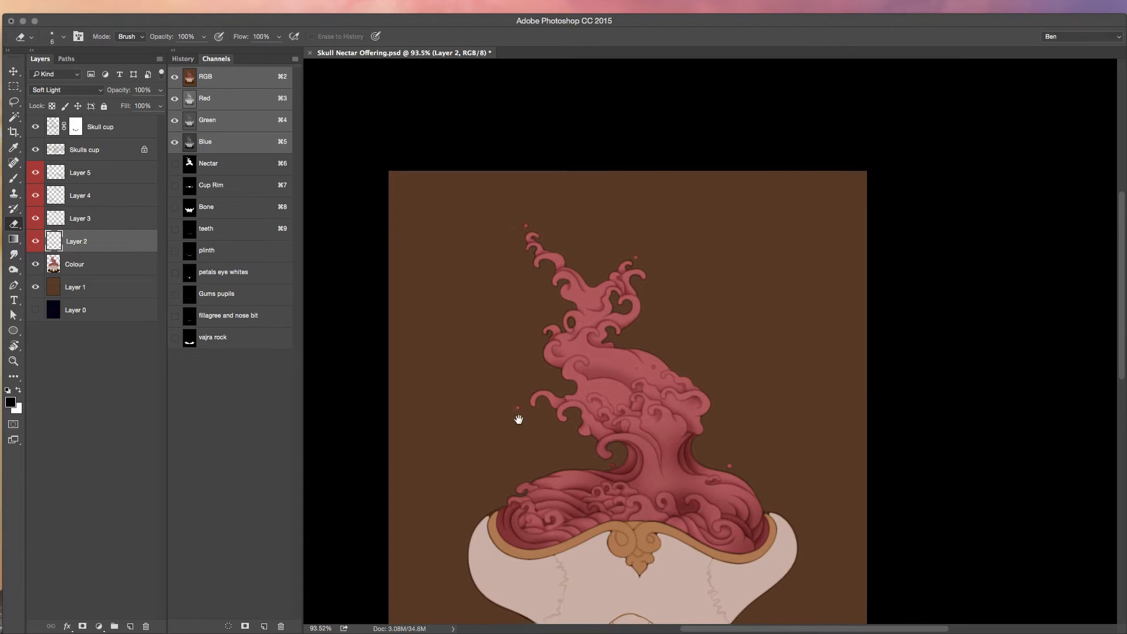
drag(516, 418, 513, 382)
click(75, 264)
click(131, 626)
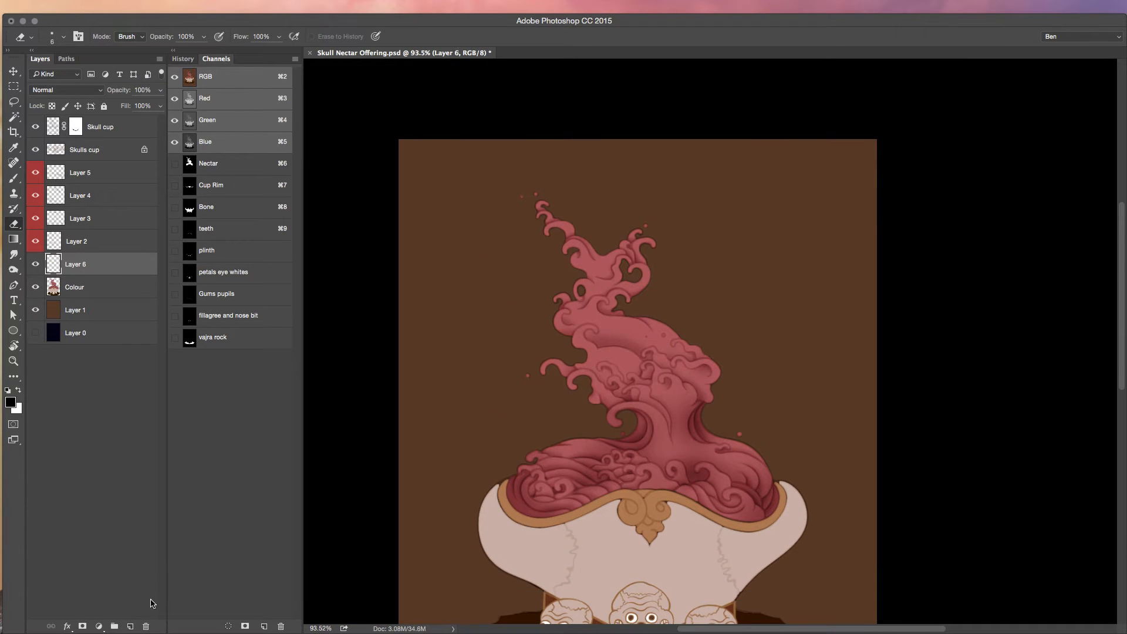
Brush sampled dark red broadly across the nectar column's large fold on Layer 6 with an enlarged brush at 100% opacity
key(b)
alt+click(509, 495)
key(0)
key(bracketright)
key(bracketright)
key(bracketright)
key(bracketright)
key(bracketright)
key(bracketright)
key(bracketright)
key(bracketright)
key(bracketright)
key(bracketright)
mouse_move(559, 377)
mouse_down()
mouse_move(528, 322)
mouse_move(587, 382)
mouse_move(605, 335)
mouse_move(691, 337)
mouse_up()
Erase the dark red overspill from the raised curl on the column's left side on Layer 6, reducing the eraser to size 8
scroll(587, 381, up, 5)
key(e)
key(bracketright)
key(bracketright)
key(bracketright)
key(bracketright)
key(bracketright)
key(bracketright)
key(bracketright)
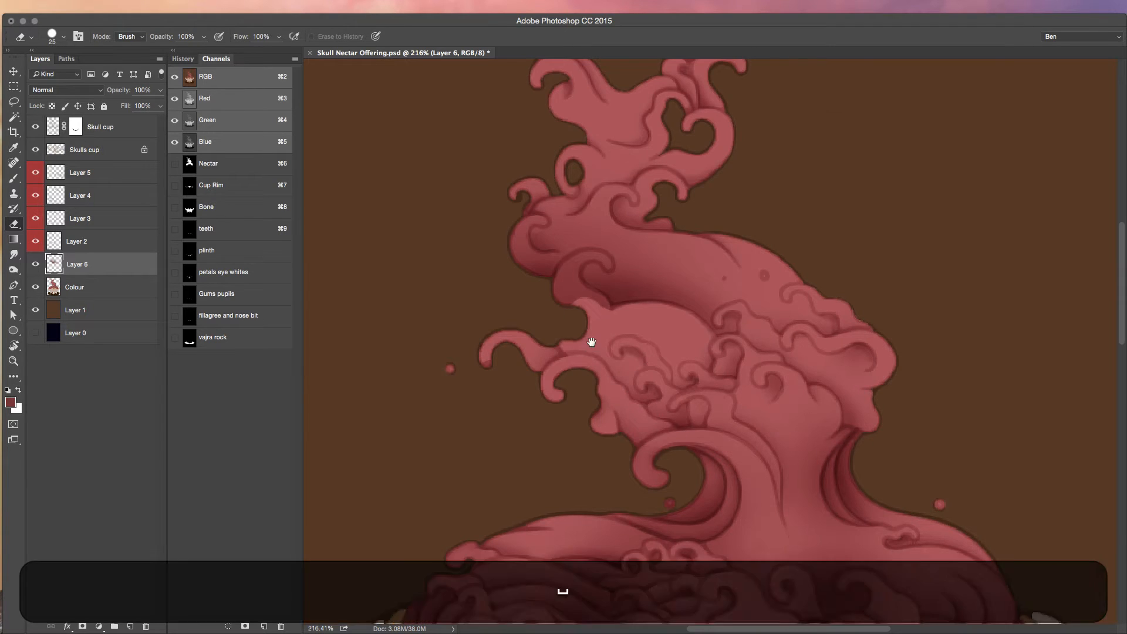
scroll(593, 344, up, 4)
key(bracketleft)
key(bracketleft)
key(bracketleft)
key(bracketleft)
key(bracketleft)
mouse_move(585, 246)
mouse_down()
mouse_move(522, 249)
mouse_move(579, 242)
mouse_move(551, 178)
mouse_move(608, 170)
mouse_up()
drag(511, 232, 534, 181)
scroll(454, 352, down, 8)
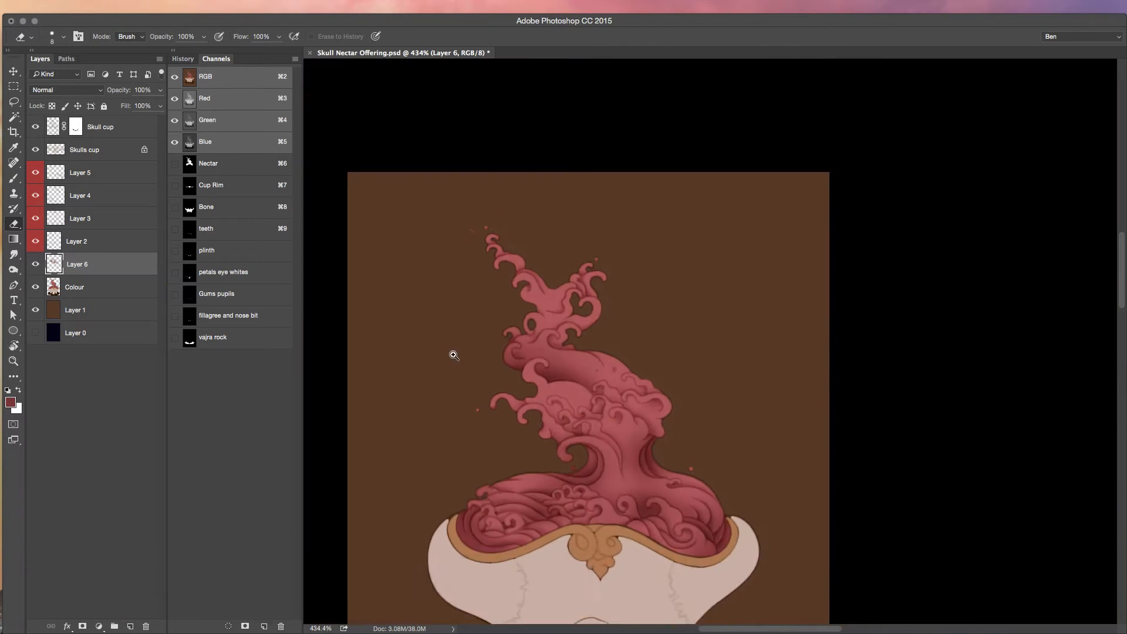
Darken the curls along the column's left edge on Layer 6 with a size 200 brush
key(b)
scroll(528, 450, up, 1)
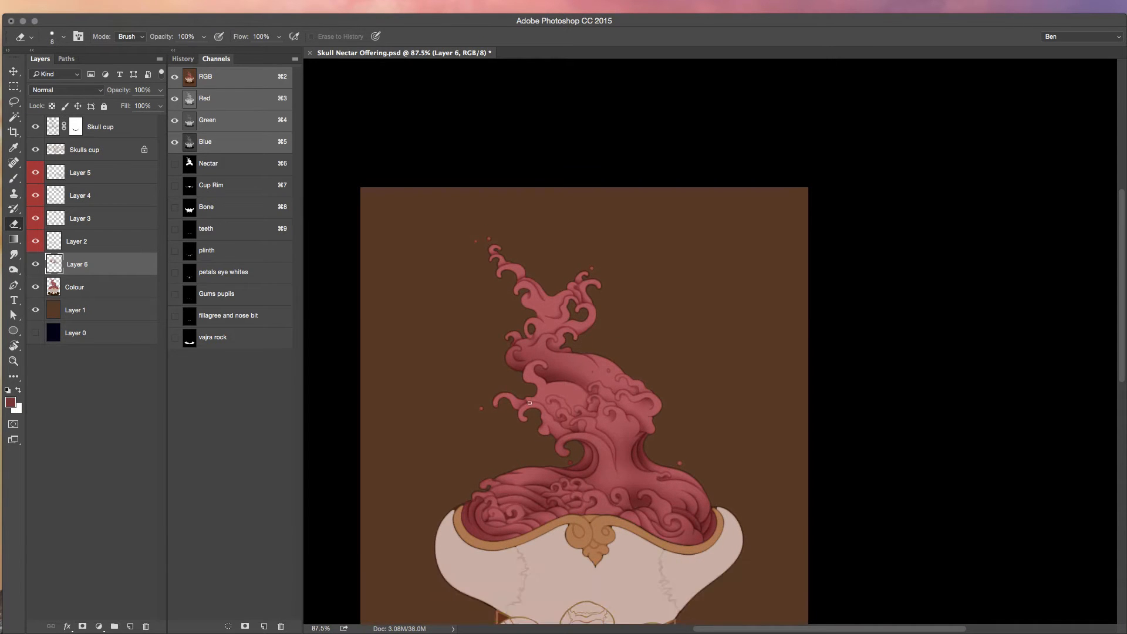
scroll(473, 395, up, 3)
scroll(466, 411, down, 5)
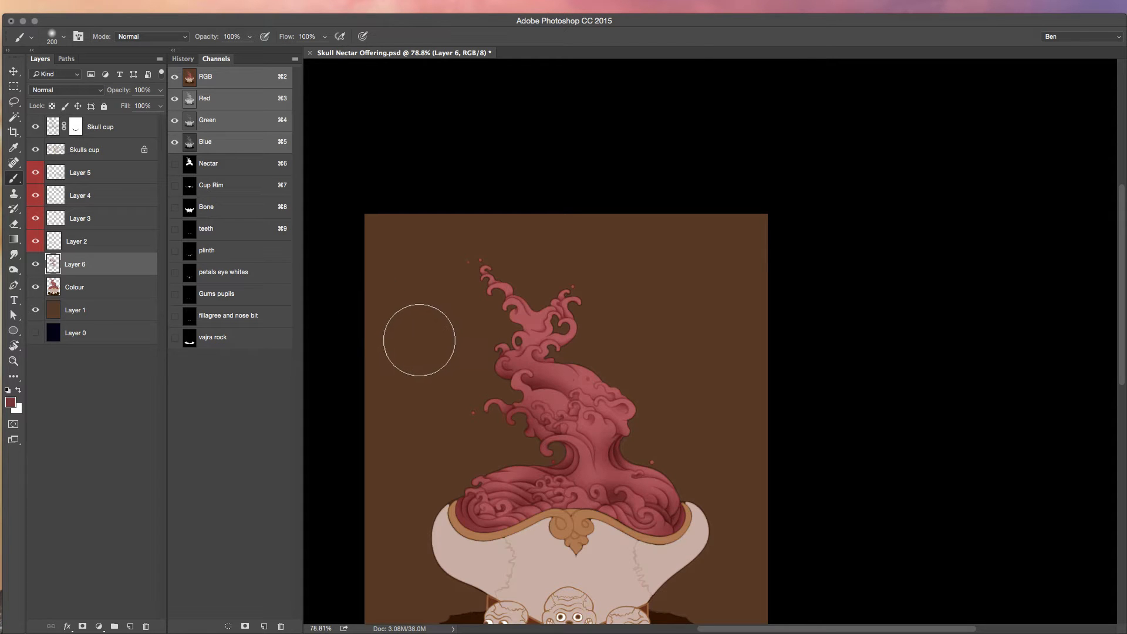
Darken the hooked curl on the column's right branch on a new layer with a size 100 brush, trimming it with a size 15 eraser
click(130, 626)
key(bracketleft)
key(bracketleft)
key(bracketleft)
key(bracketleft)
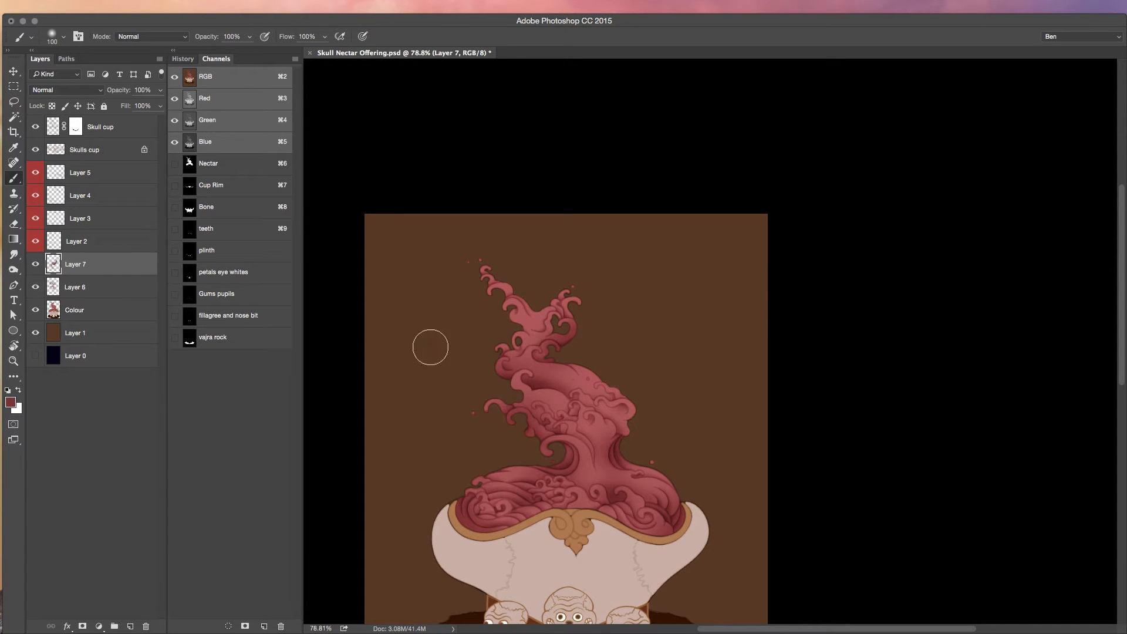
scroll(586, 369, up, 5)
key(e)
key(bracketright)
key(bracketright)
key(bracketright)
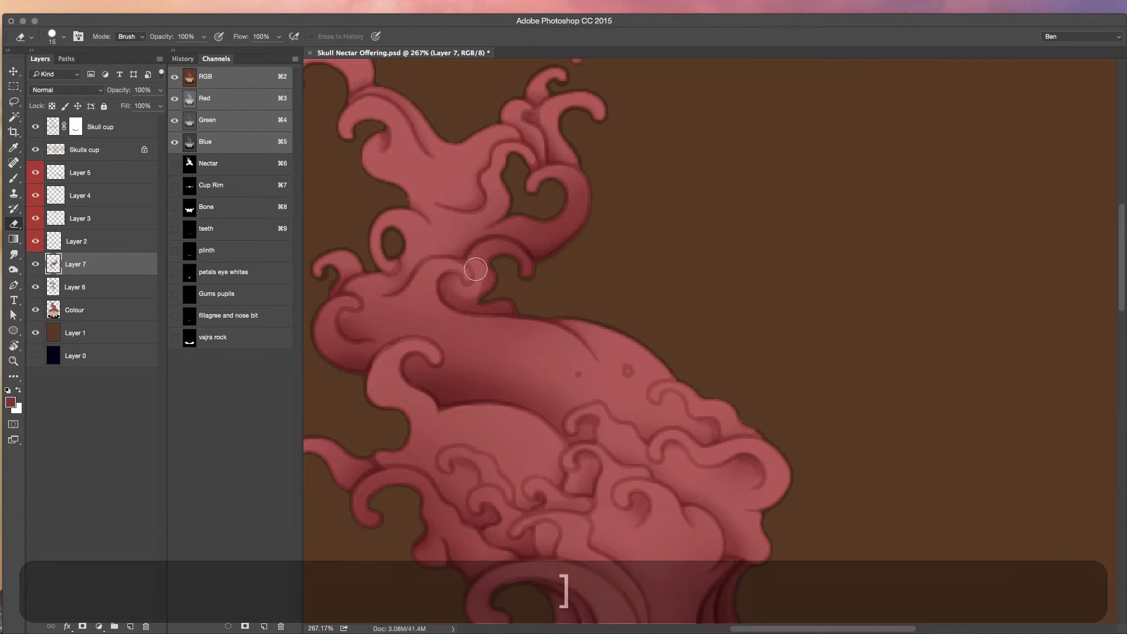
scroll(464, 429, down, 5)
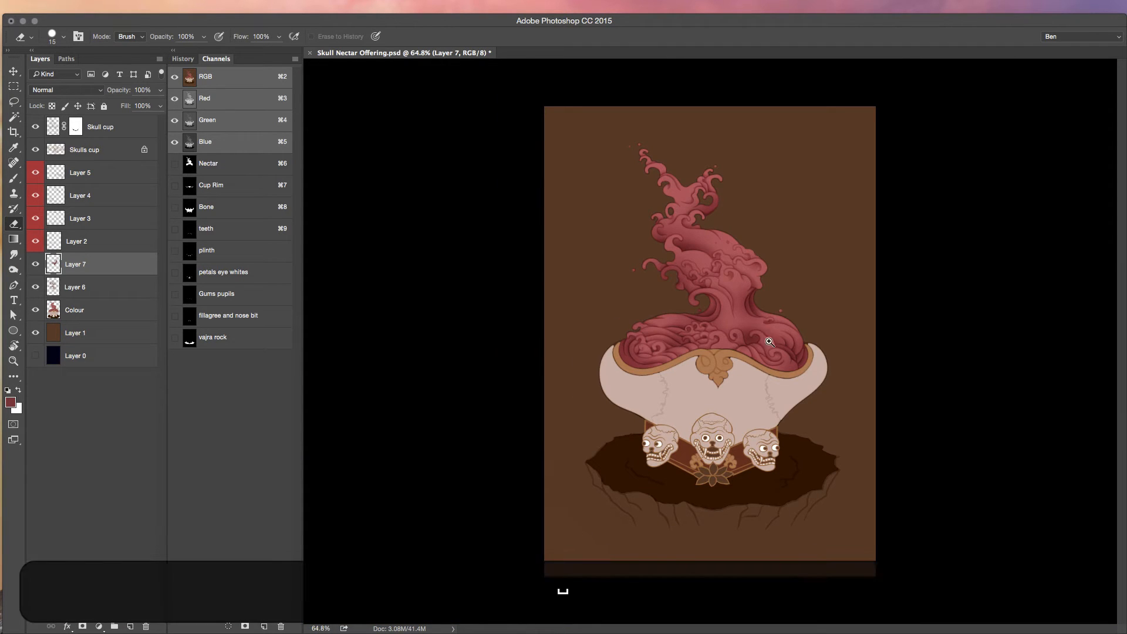
Shade the middle of the column in dark red on Layer 7 and erase the overspill from the central curl
scroll(767, 339, up, 4)
key(b)
drag(704, 202, 699, 230)
scroll(700, 230, up, 3)
key(e)
mouse_move(640, 270)
mouse_down()
mouse_move(669, 277)
mouse_move(699, 306)
mouse_move(735, 315)
mouse_move(749, 349)
mouse_move(721, 391)
mouse_up()
key(super+z)
mouse_move(637, 276)
mouse_down()
mouse_move(682, 283)
mouse_move(734, 314)
mouse_move(750, 343)
mouse_move(705, 441)
mouse_move(704, 388)
mouse_move(662, 305)
mouse_move(635, 300)
mouse_move(686, 454)
mouse_move(615, 343)
mouse_move(655, 337)
mouse_up()
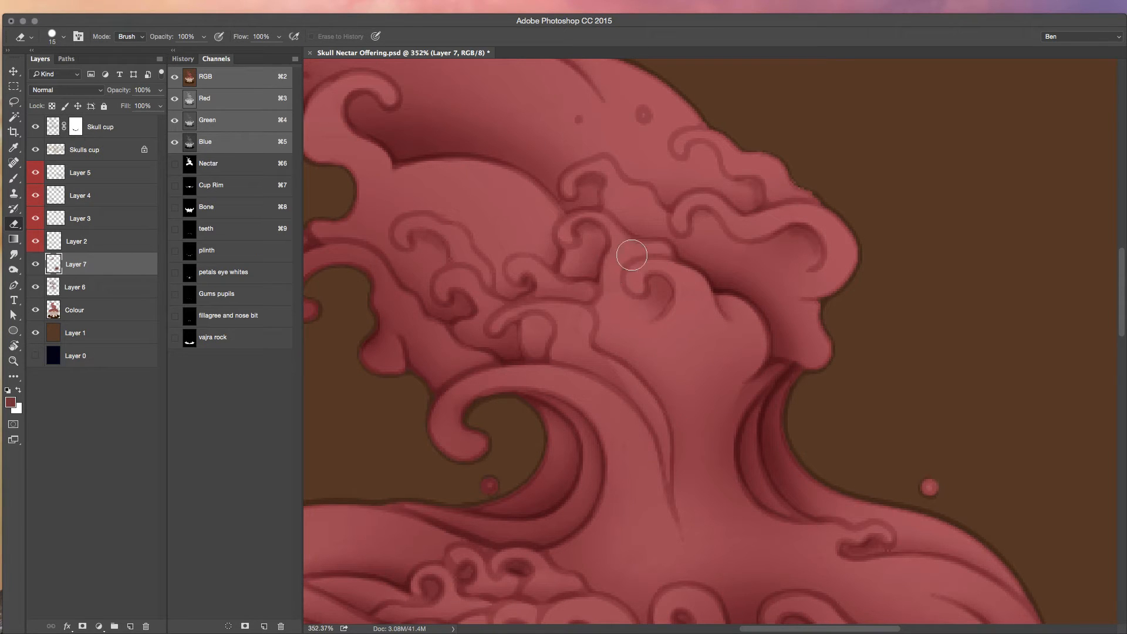
Shade around the large hooked wave at the column's base, erase the overspill, and merge Layer 7 into Layer 6
key(b)
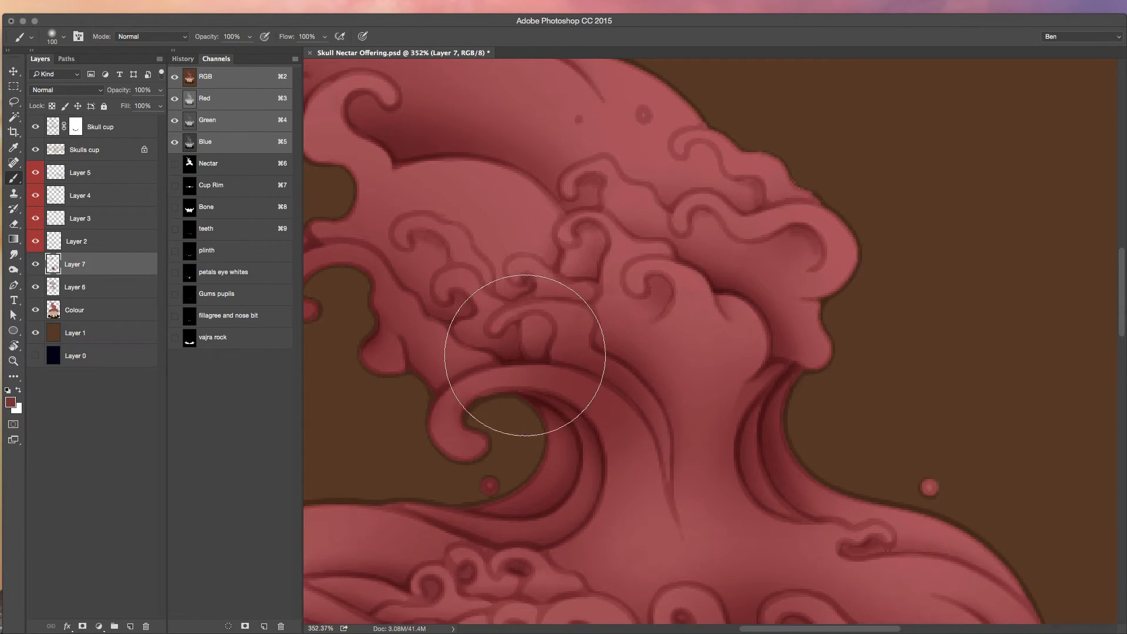
key(e)
mouse_move(571, 322)
mouse_down()
mouse_move(581, 355)
mouse_move(624, 389)
mouse_move(654, 447)
mouse_move(606, 467)
mouse_move(585, 454)
mouse_move(584, 499)
mouse_move(560, 319)
mouse_move(536, 341)
mouse_up()
scroll(541, 446, down, 15)
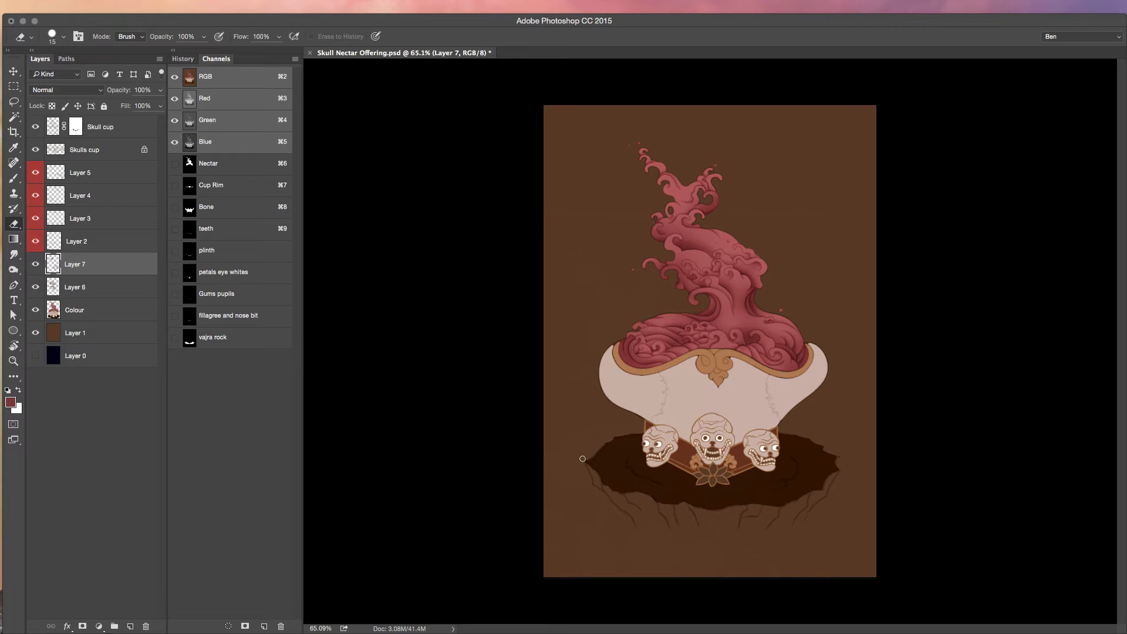
key(super+e)
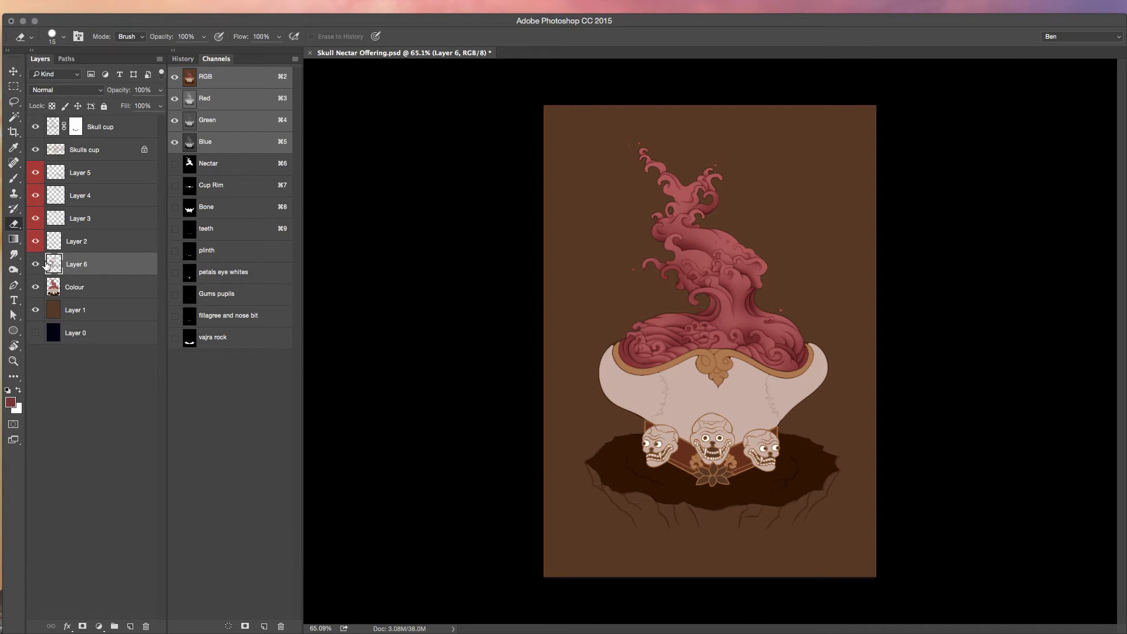
Darken the arched curl near the column's upper-left tip on Layer 6 and erase the overspill from the neighbouring curl
key(b)
scroll(624, 157, up, 10)
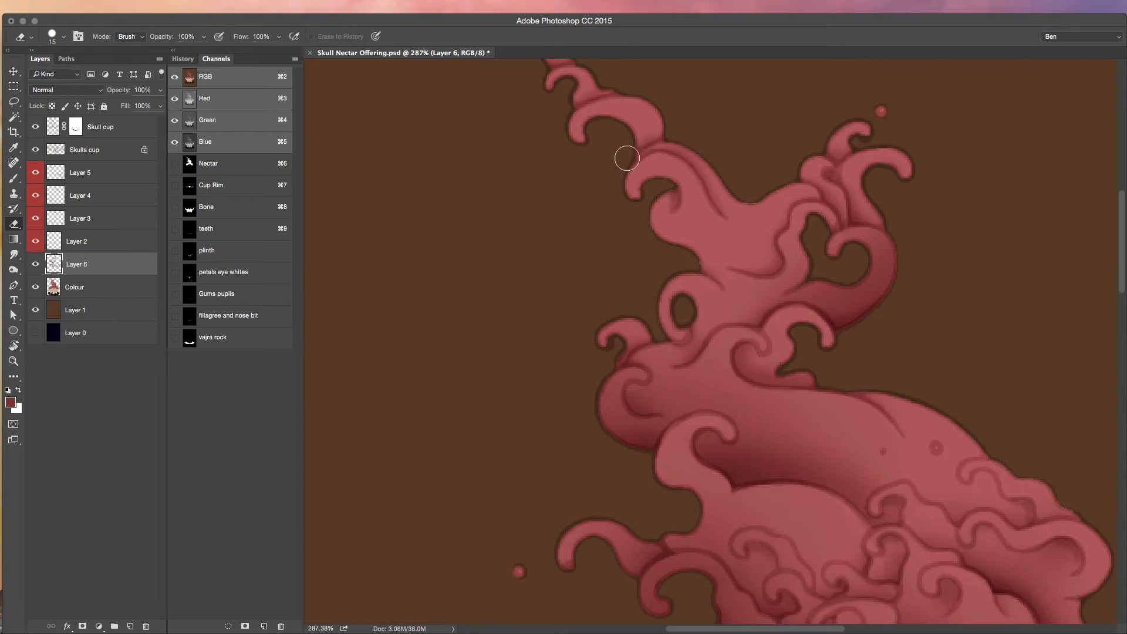
key(bracketleft)
key(e)
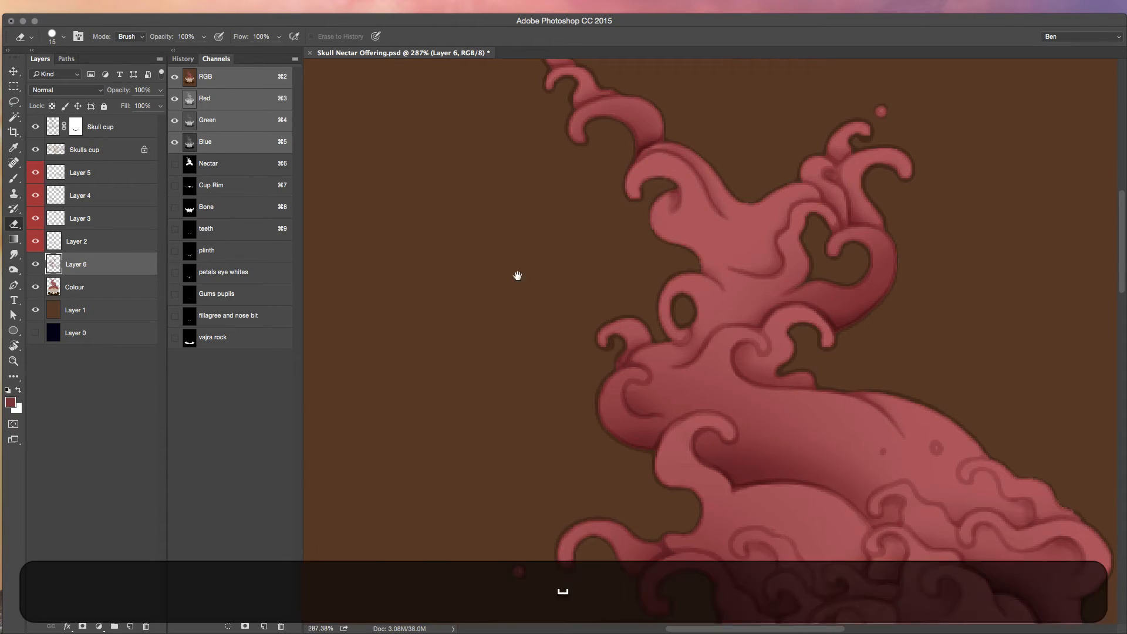
scroll(468, 257, down, 10)
scroll(647, 202, up, 5)
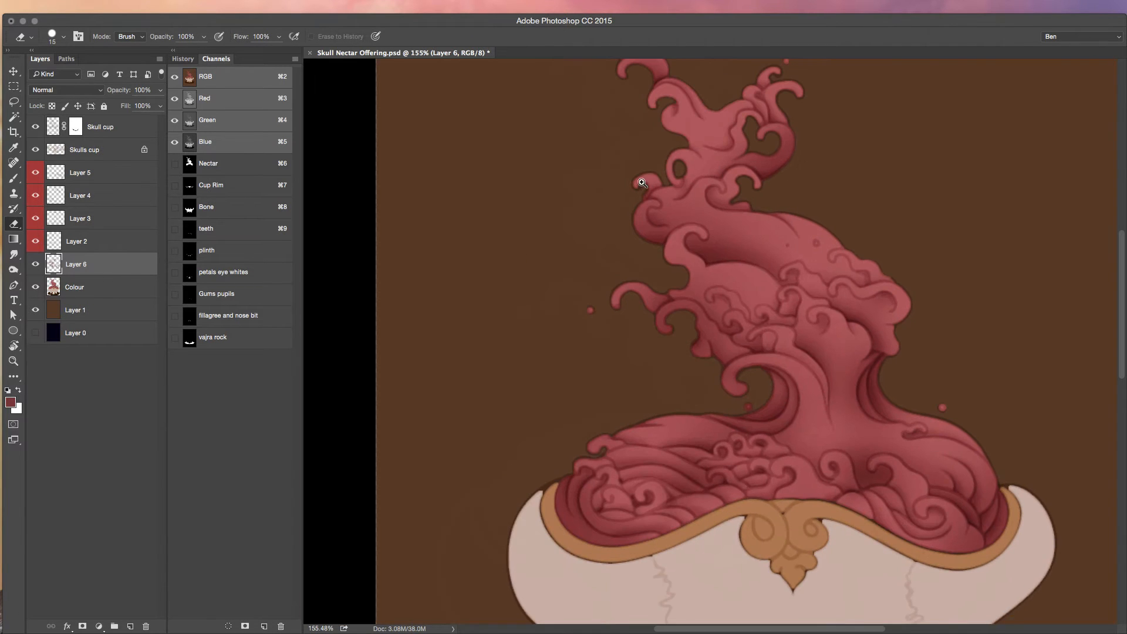
key(b)
key(e)
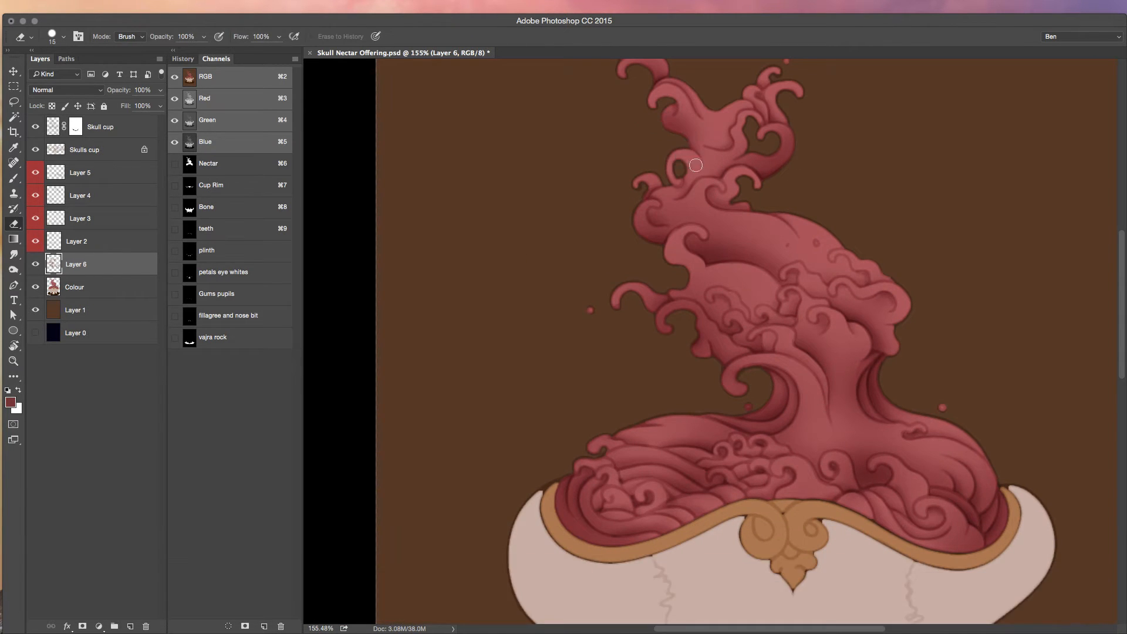
key(z)
drag(697, 189, 548, 288)
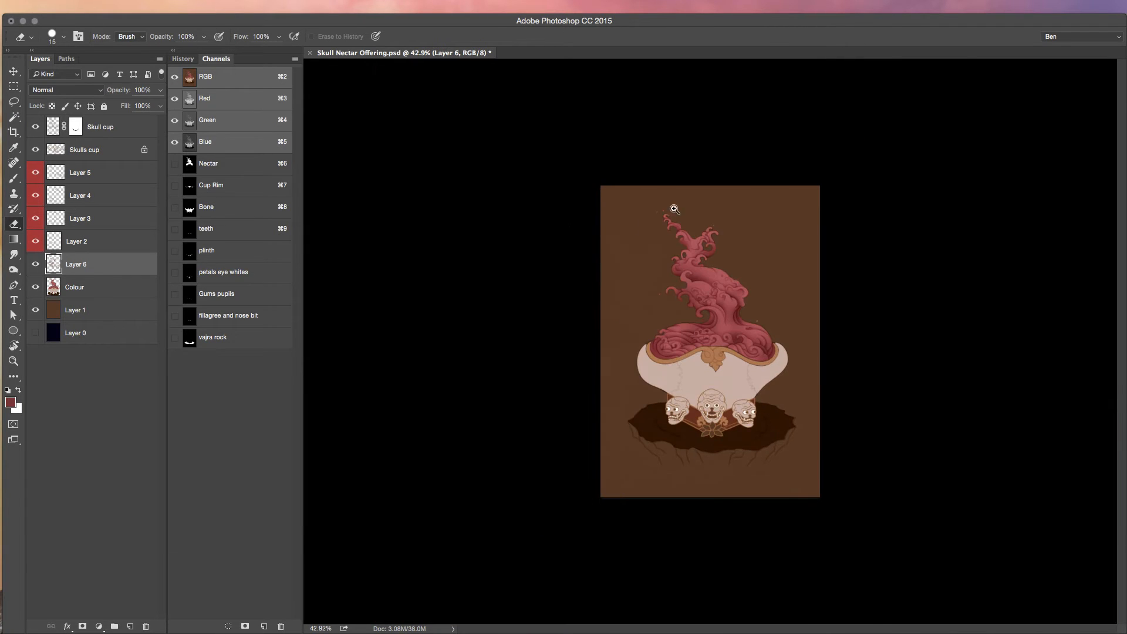
drag(674, 209, 775, 323)
key(alt+super+z)
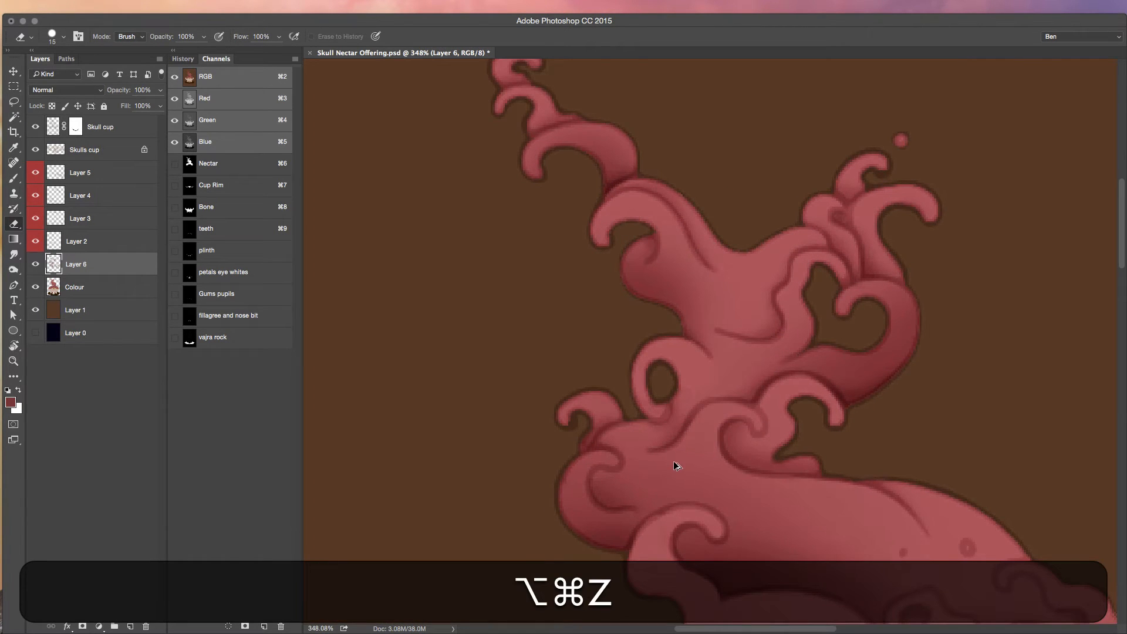
key(2)
key(c)
key(space)
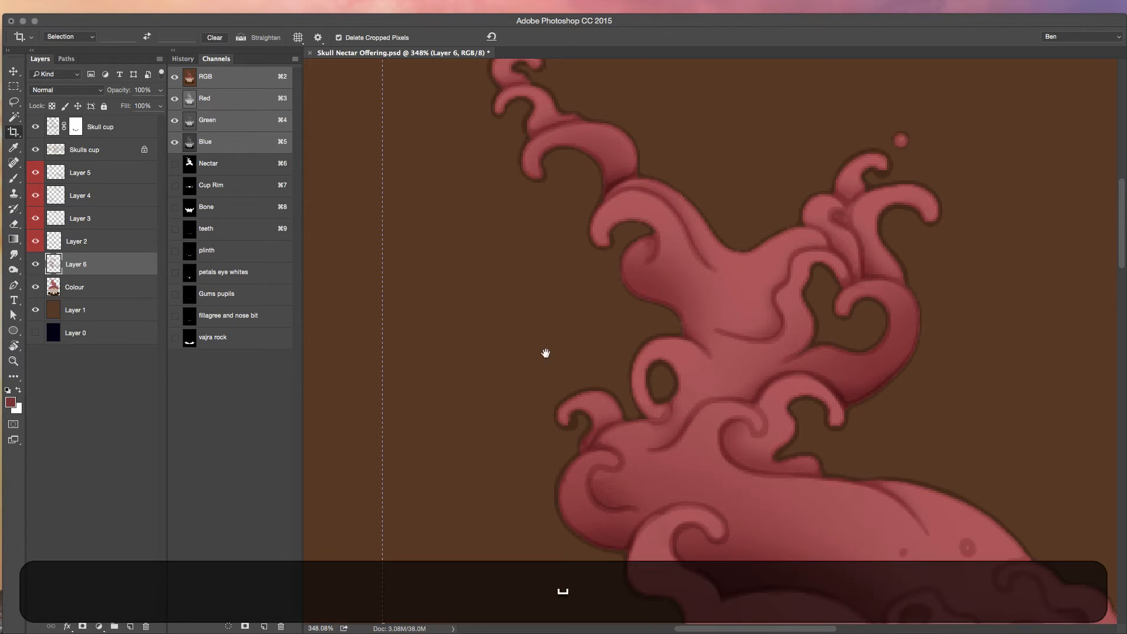
Save the document, and check the artwork with the brown background on Layer 1 hidden before showing it again
key(super+0)
key(v)
key(super+s)
click(35, 310)
key(super+s)
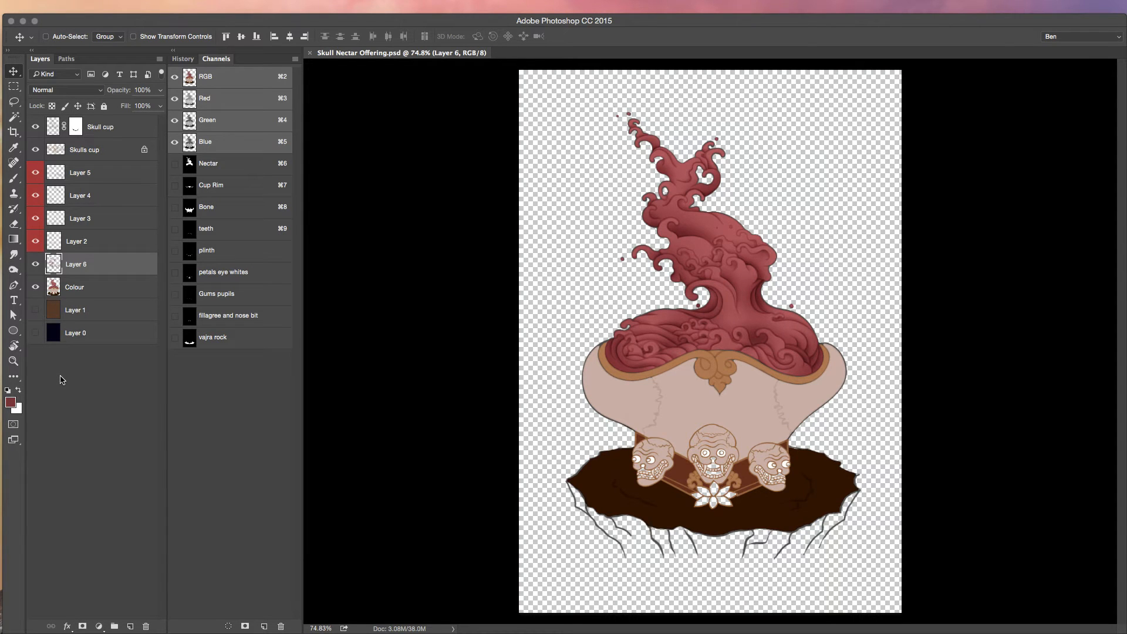
click(35, 310)
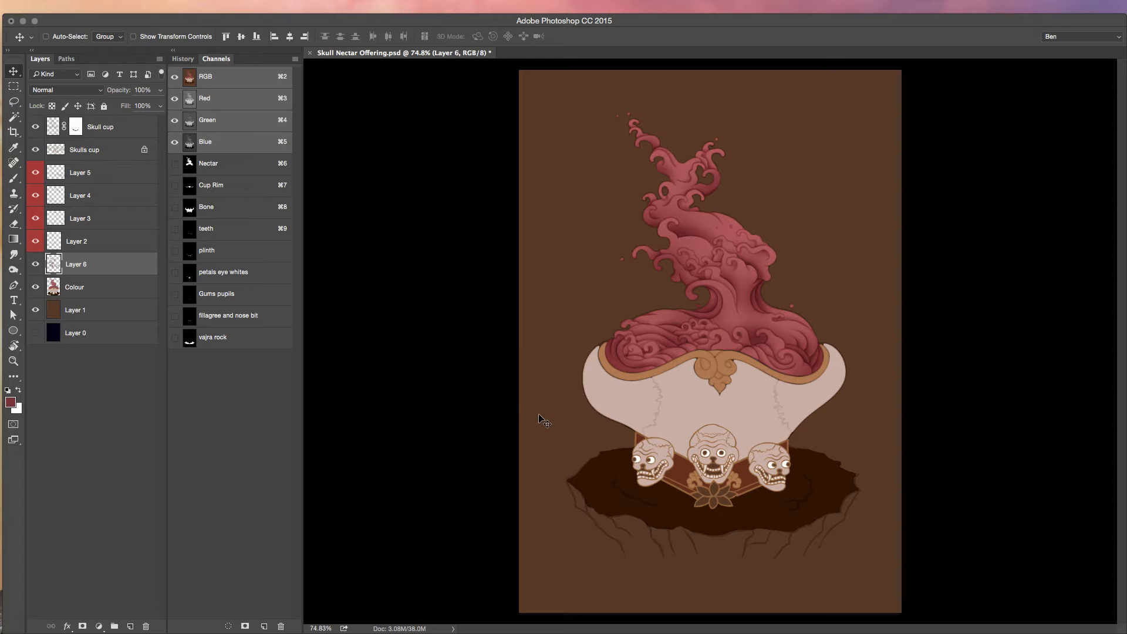
Check the nectar shading with the Colour layer briefly hidden, and reduce the brush to size 9 with Colour active
key(super+plus)
key(super+plus)
key(super+plus)
click(36, 287)
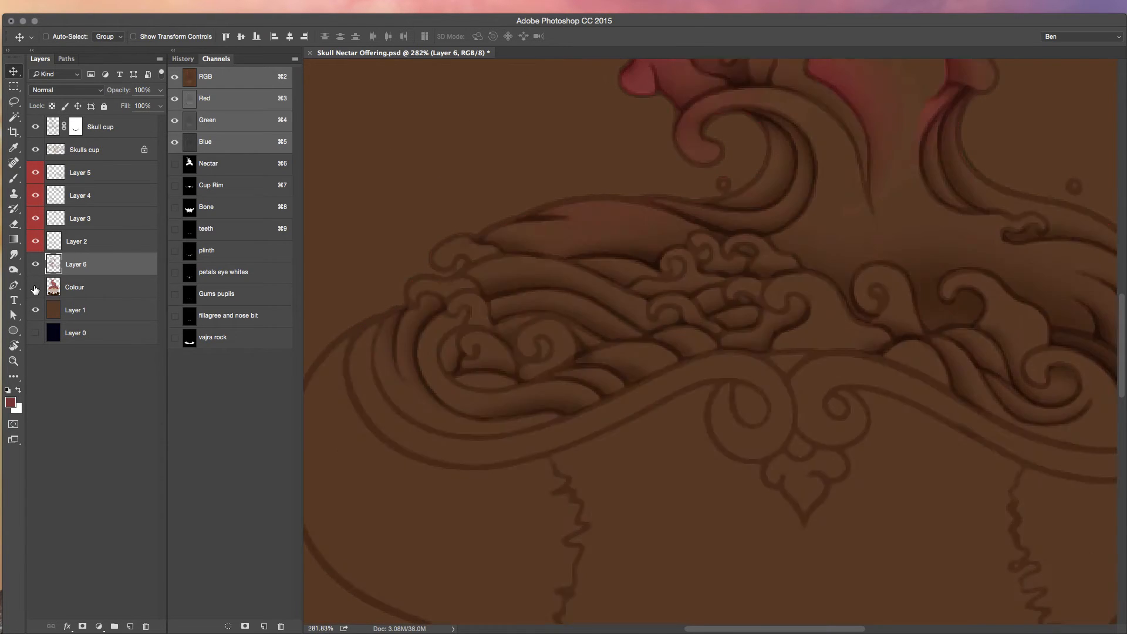
click(35, 287)
click(75, 287)
key(b)
key(bracketleft)
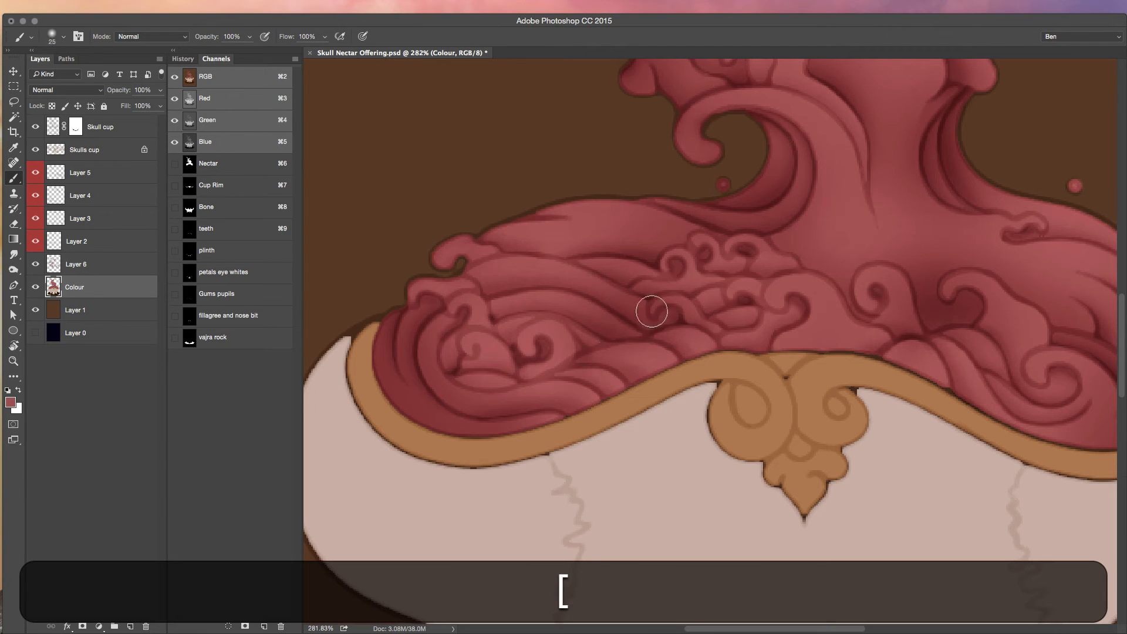
key(bracketleft)
key(bracketleft)
key(bracketleft)
key(bracketleft)
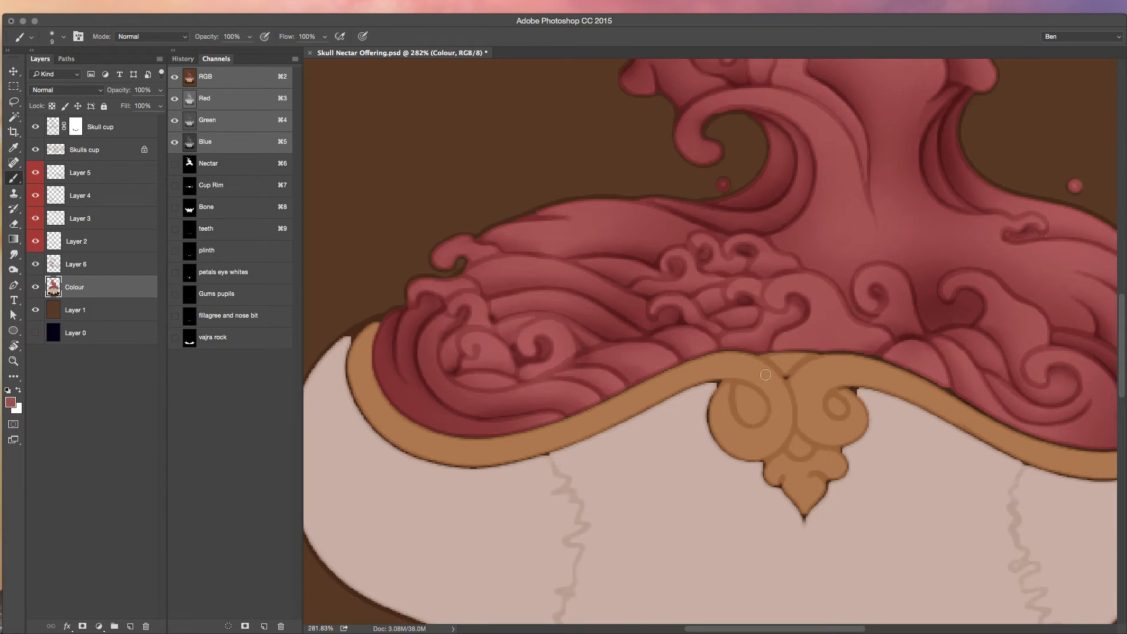
key(super+0)
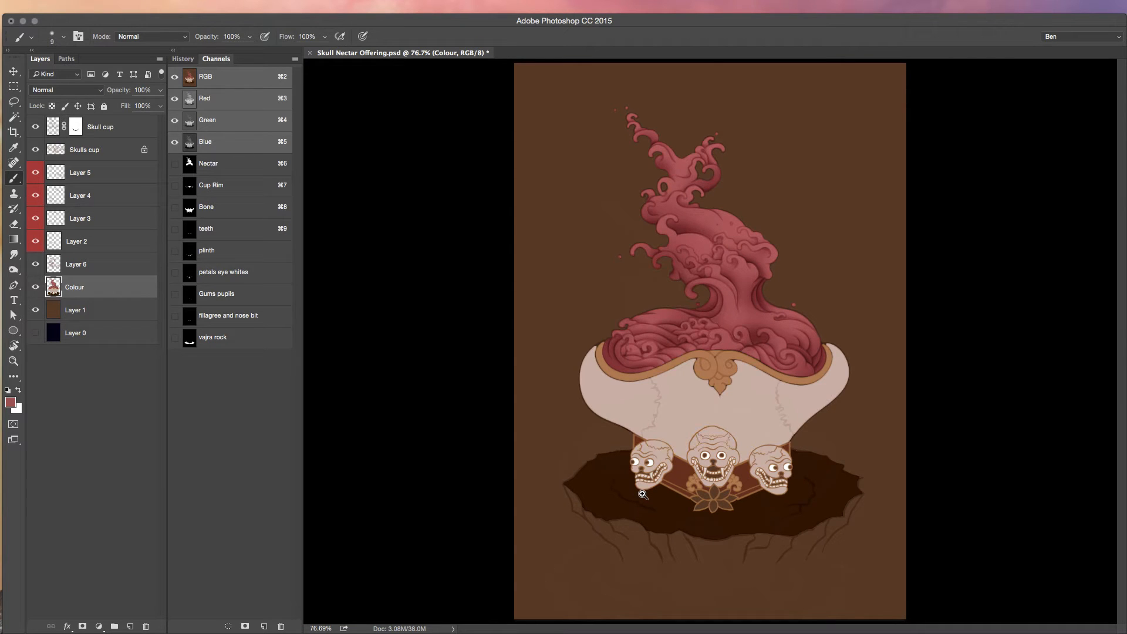
Add four new empty layers directly above Layer 5
click(95, 172)
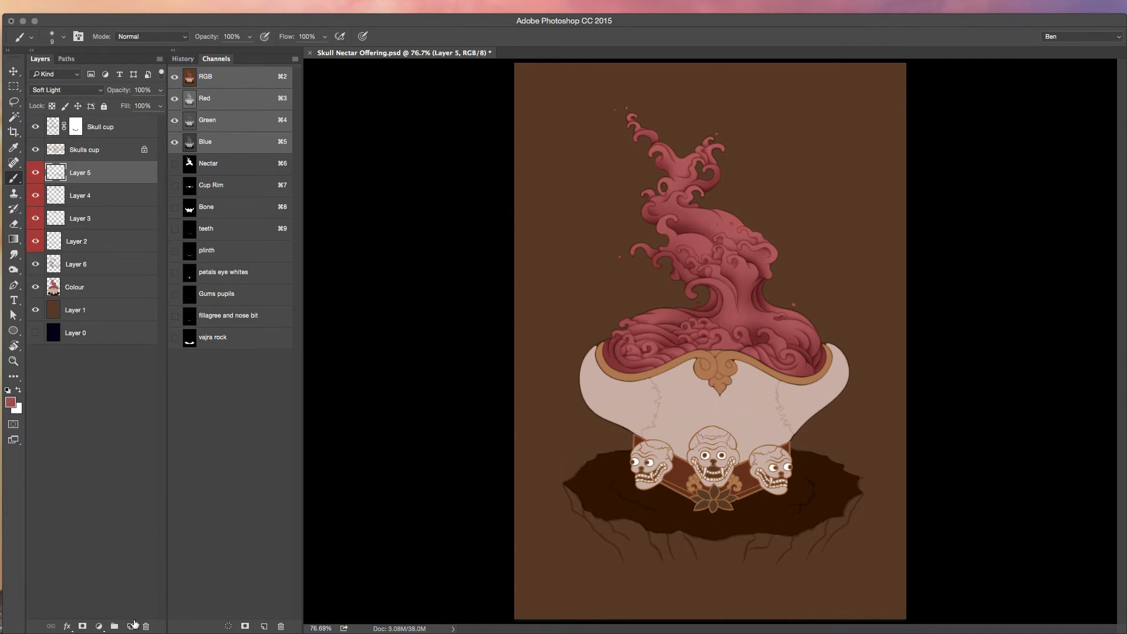
click(130, 626)
click(131, 626)
click(130, 625)
click(130, 626)
Set Layers 7 to 10 to the Soft Light blend mode and give them a yellow colour label
shift+click(98, 240)
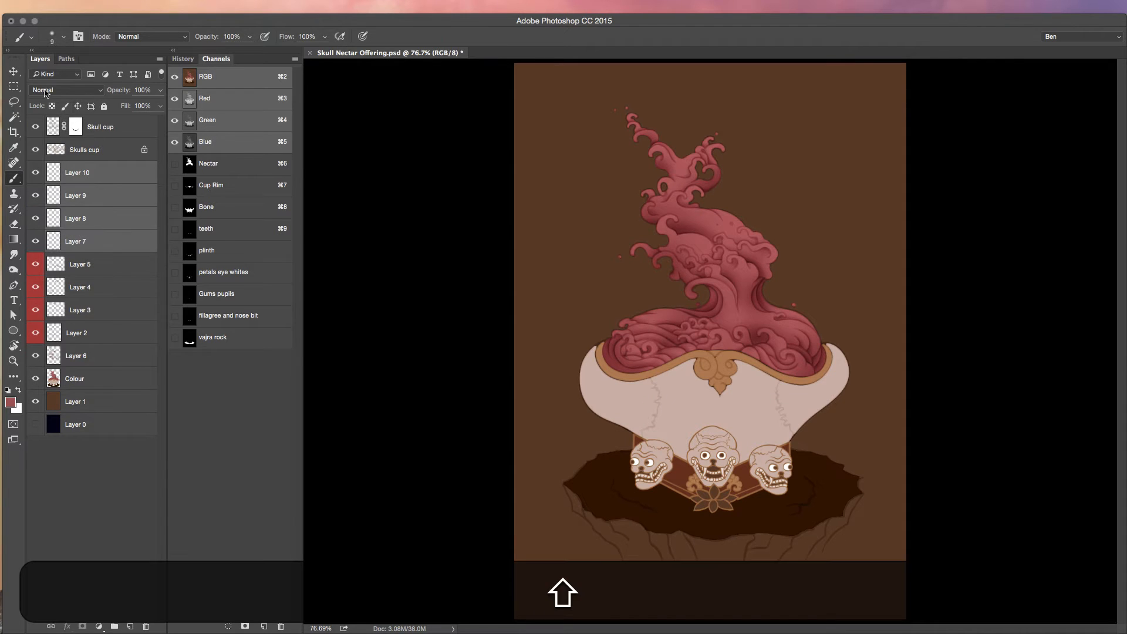
click(97, 91)
click(53, 192)
right_click(114, 206)
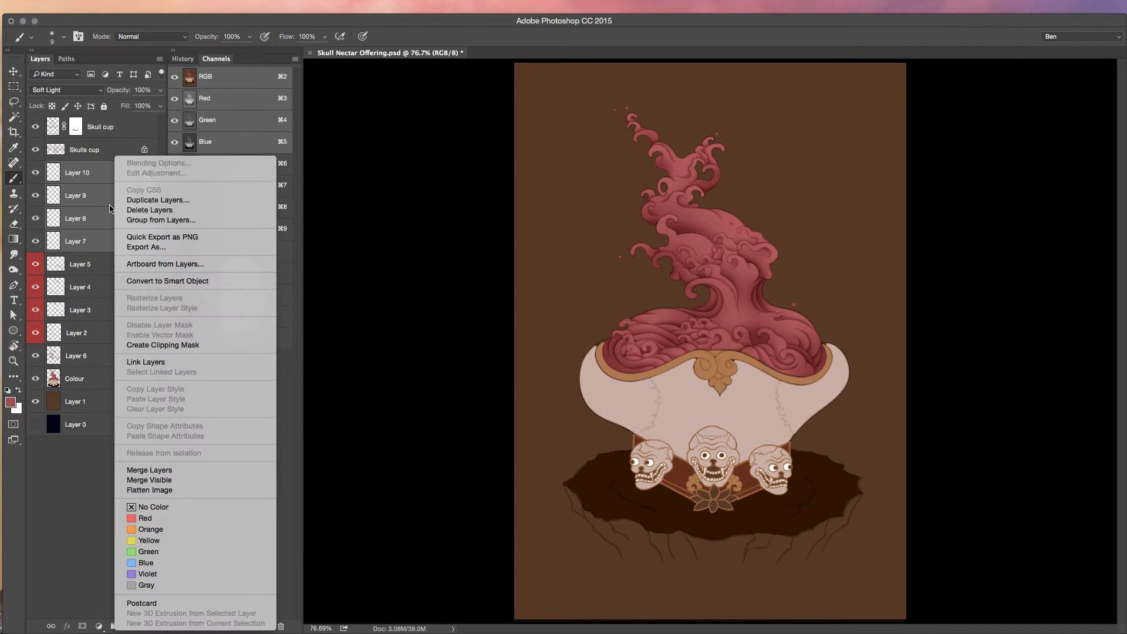
click(135, 534)
Merge the red-labelled Layers 2 to 5 into a single shading layer
click(88, 264)
shift+click(64, 338)
key(super+e)
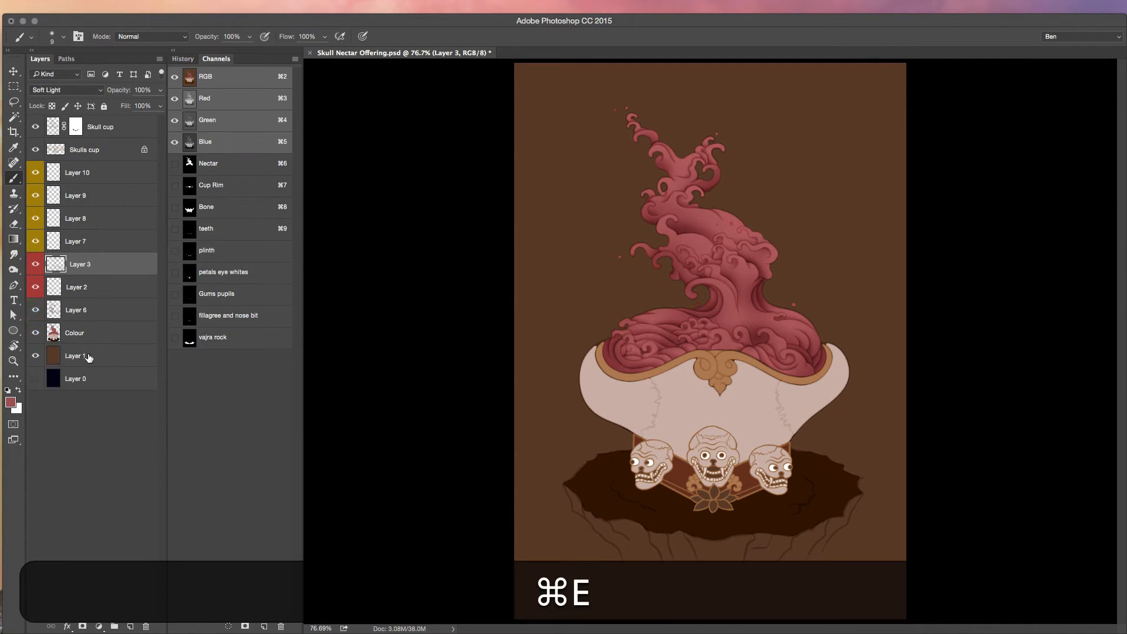
Dab white highlights onto the curls of the nectar column on Layer 7 with the size 9 brush
click(107, 241)
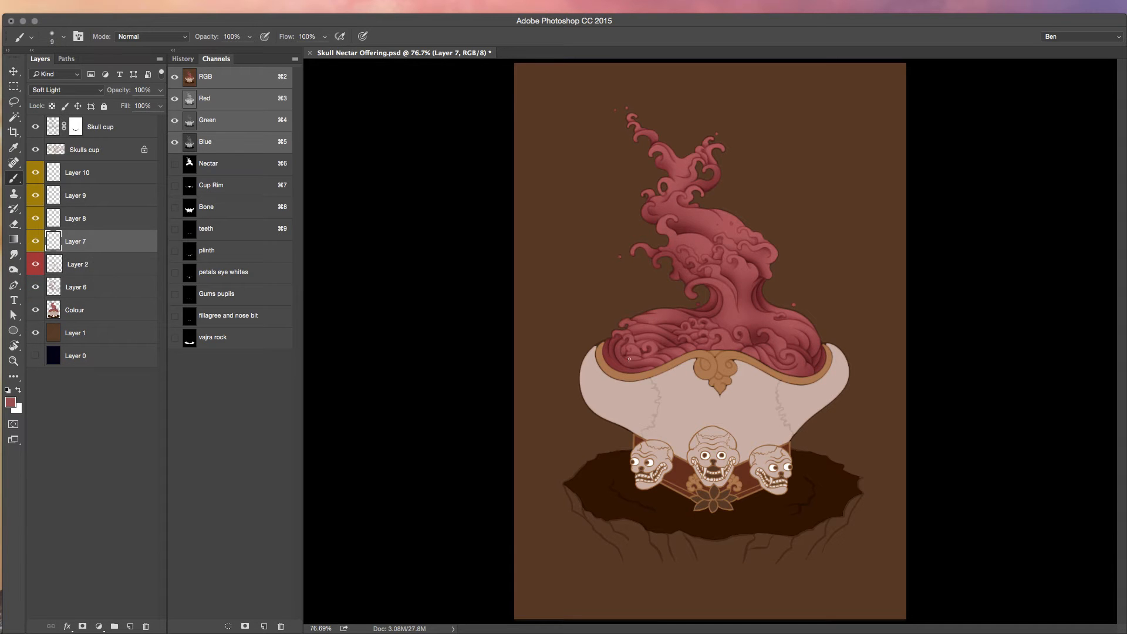
key(x)
scroll(708, 331, up, 5)
scroll(710, 306, up, 2)
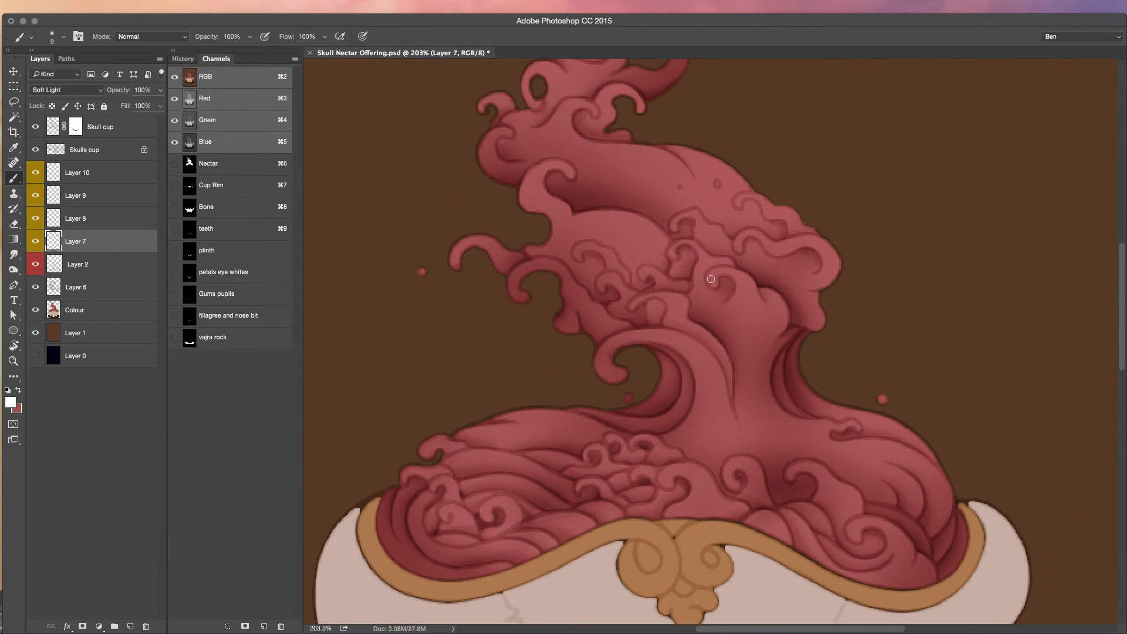
click(712, 280)
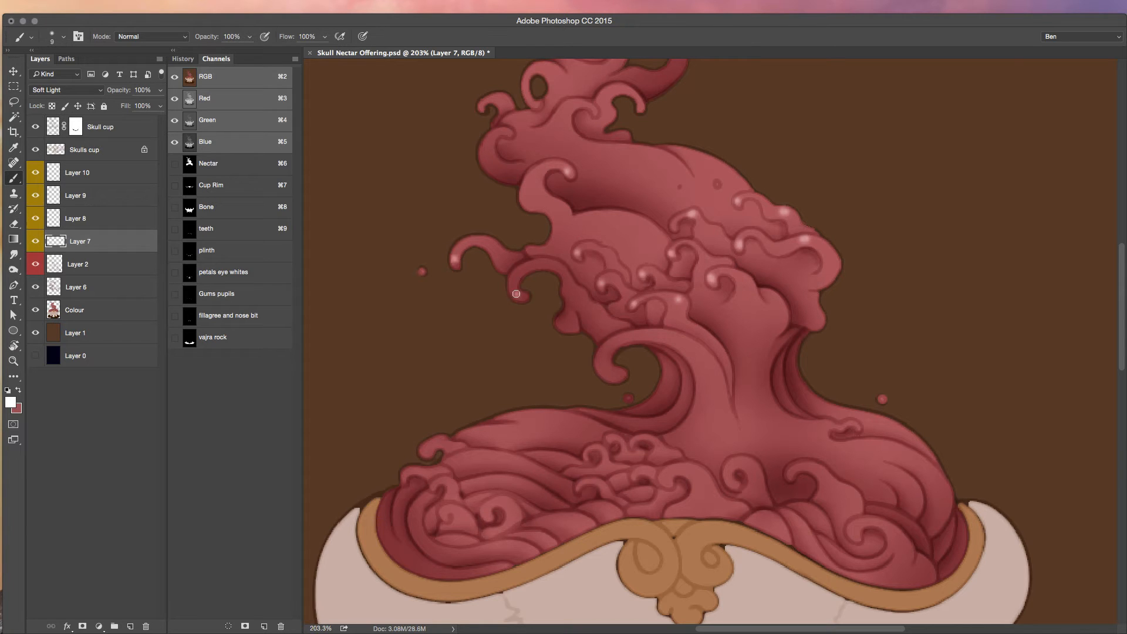
scroll(671, 335, up, 5)
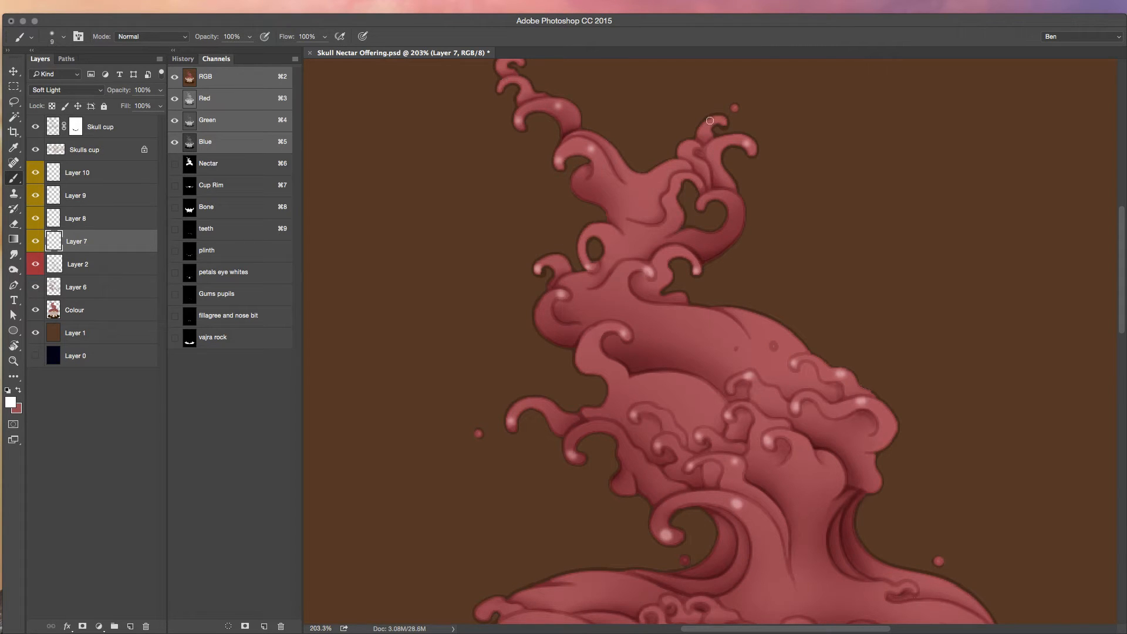
drag(694, 177, 571, 109)
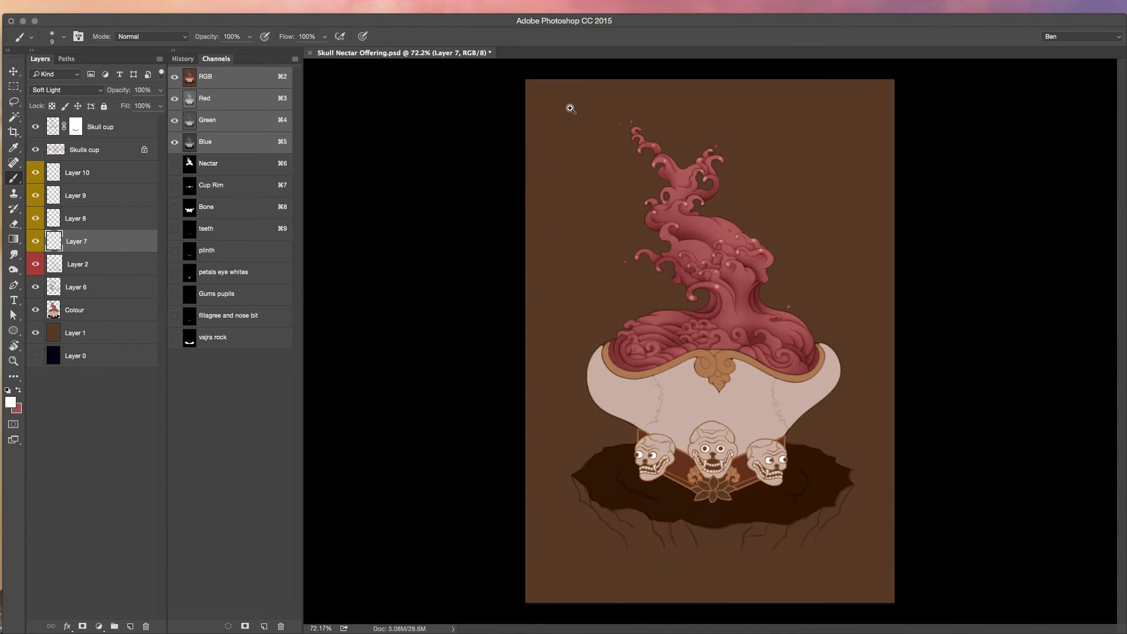
drag(656, 162, 695, 257)
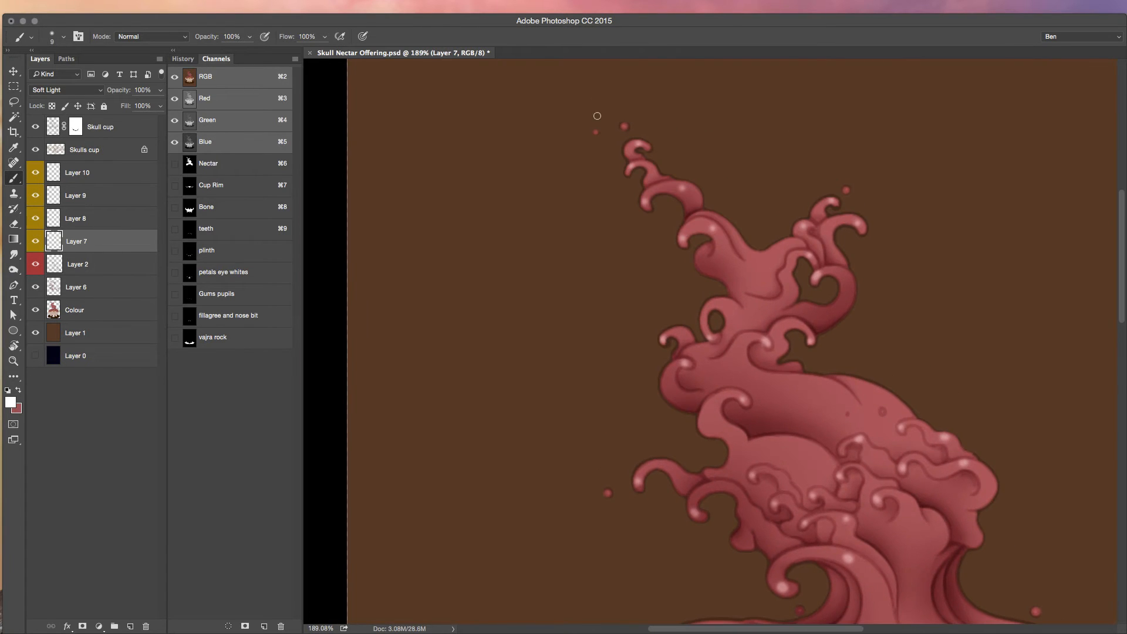
Add white highlights to the curls and folds of the nectar pool inside the cup on Layer 7
scroll(574, 302, down, 5)
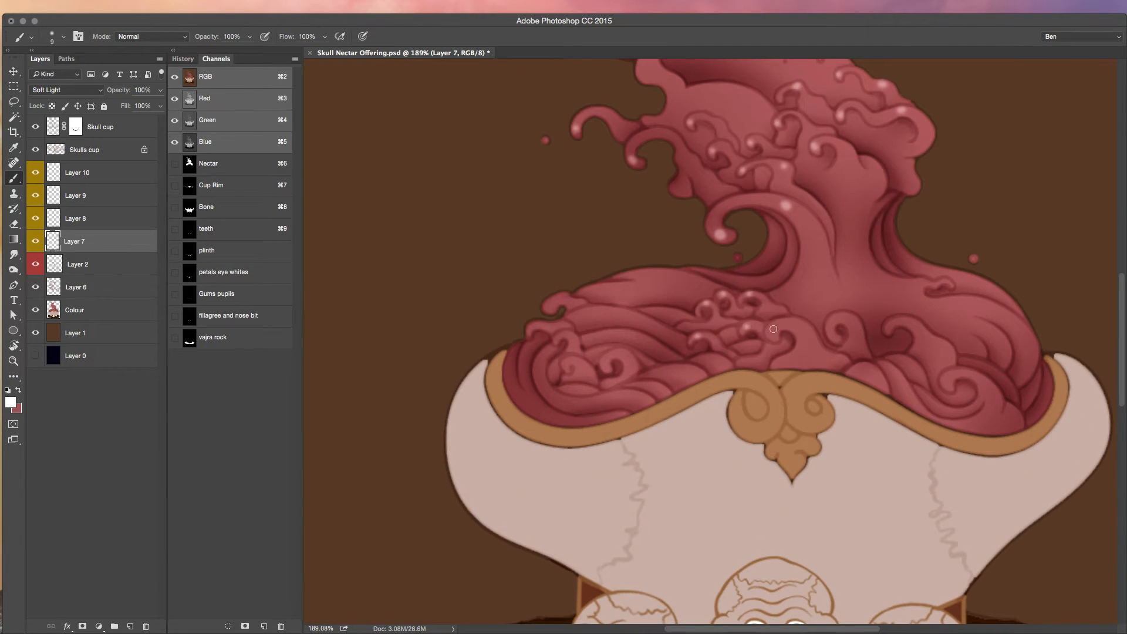
drag(1026, 344, 1012, 321)
drag(1004, 353, 993, 336)
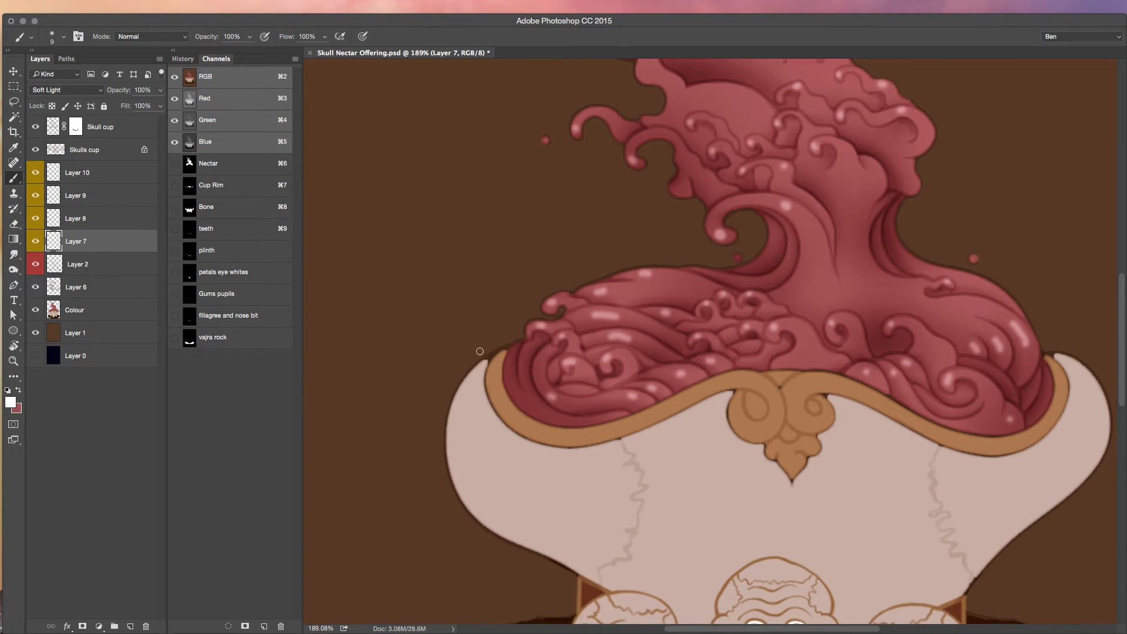
scroll(521, 421, down, 3)
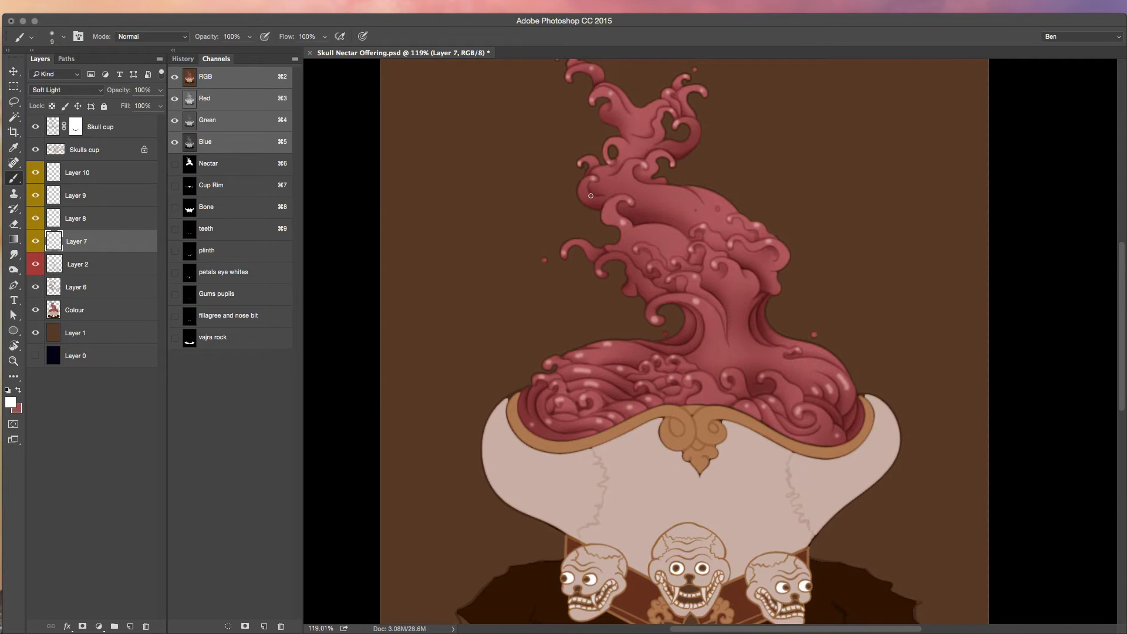
Smudge the highlights along the curls at the column's upper-left tip with a size 10 Smudge tool at 60% strength
scroll(590, 196, up, 5)
drag(662, 256, 601, 435)
key(s)
key(bracketleft)
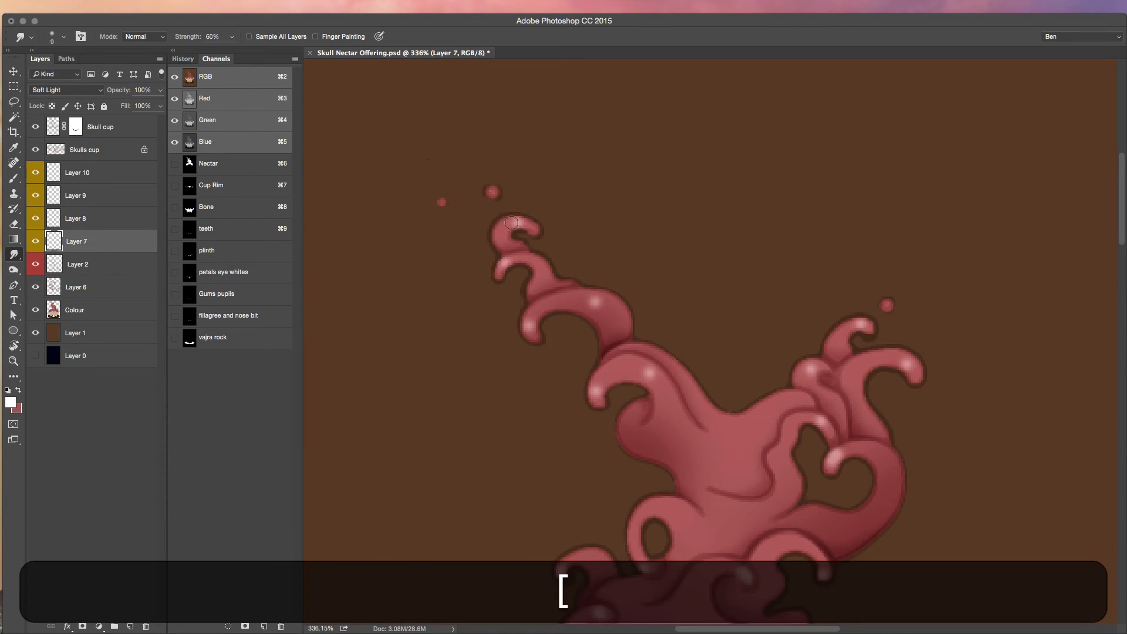
drag(512, 262, 502, 303)
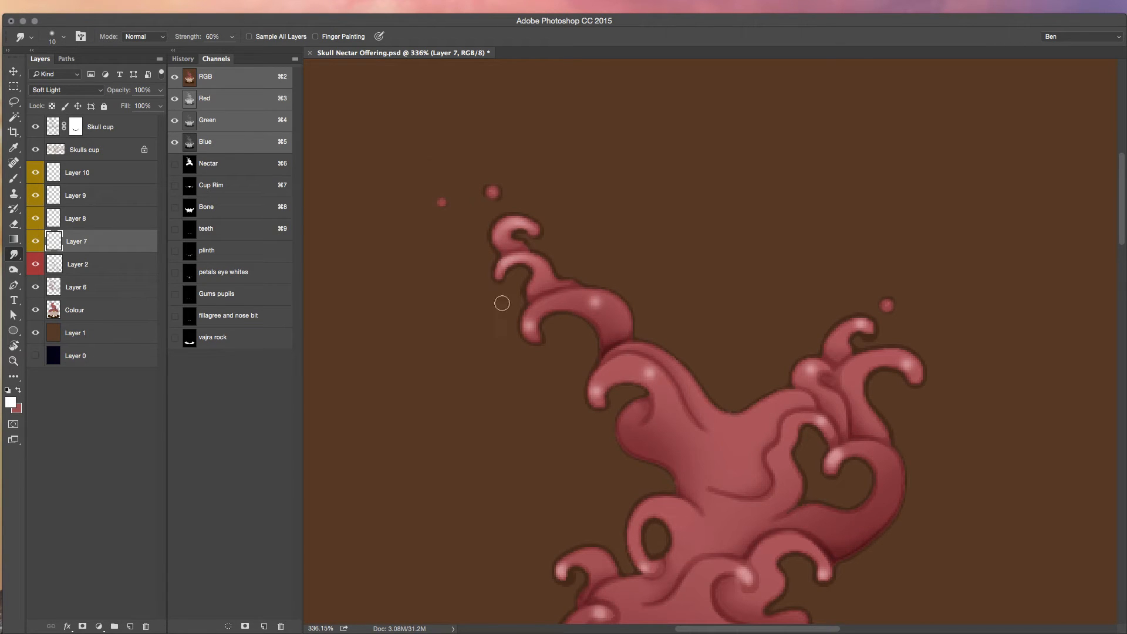
drag(575, 310, 627, 324)
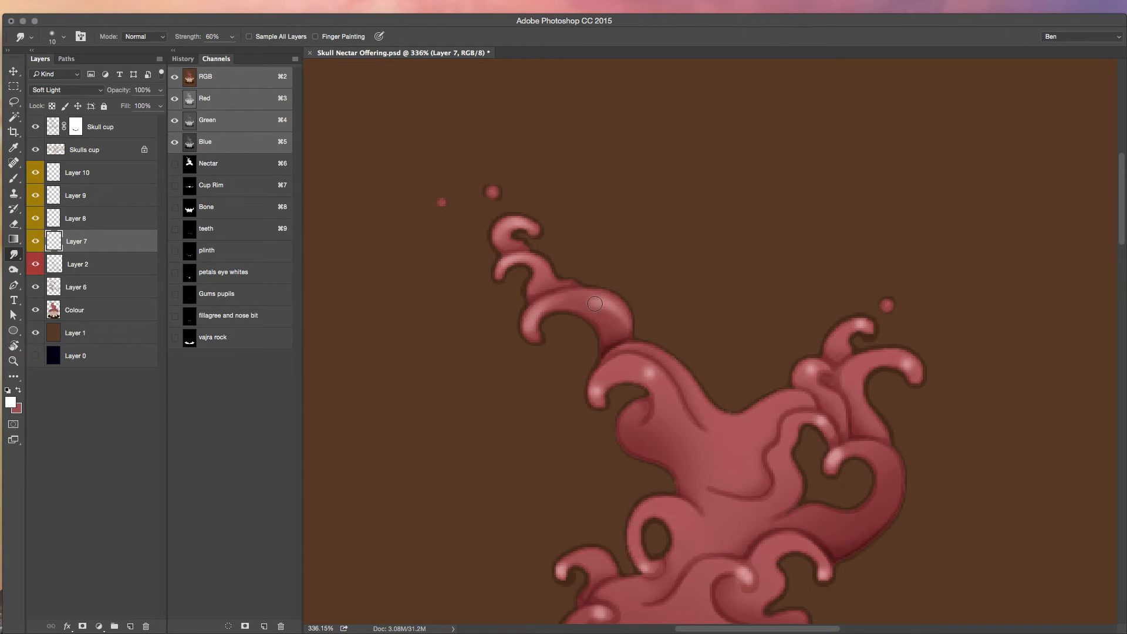
Smudge the highlights along the arched curl below the upper-left tip and the curls of the column's right branch
mouse_move(607, 374)
mouse_down()
mouse_move(660, 385)
mouse_move(670, 399)
mouse_up()
drag(829, 460, 874, 453)
drag(597, 382, 672, 411)
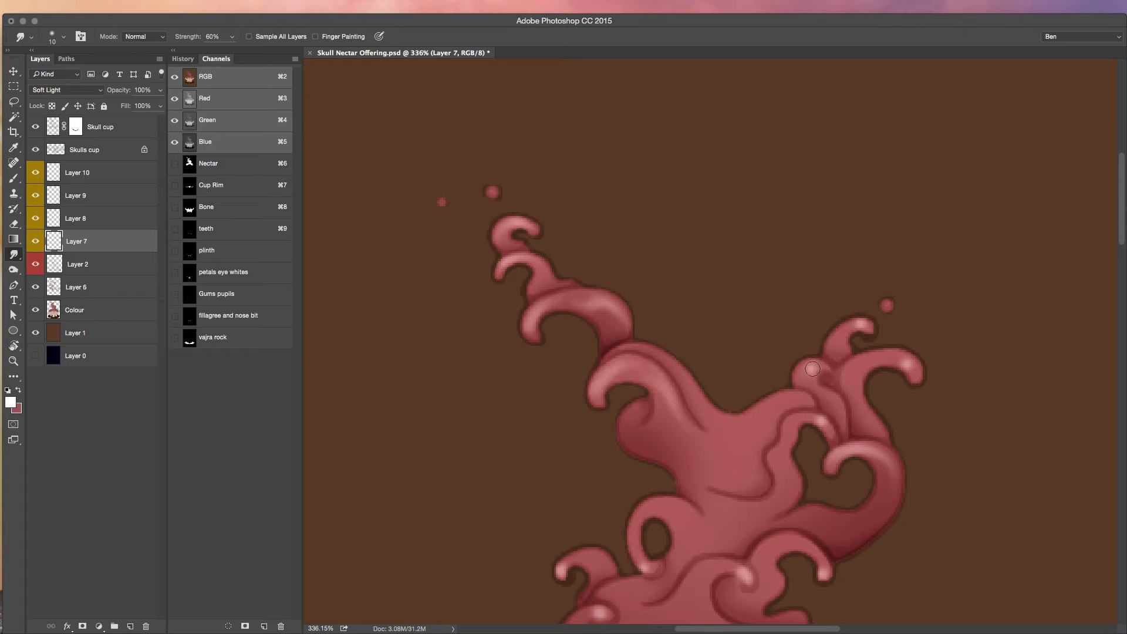
drag(910, 374, 869, 357)
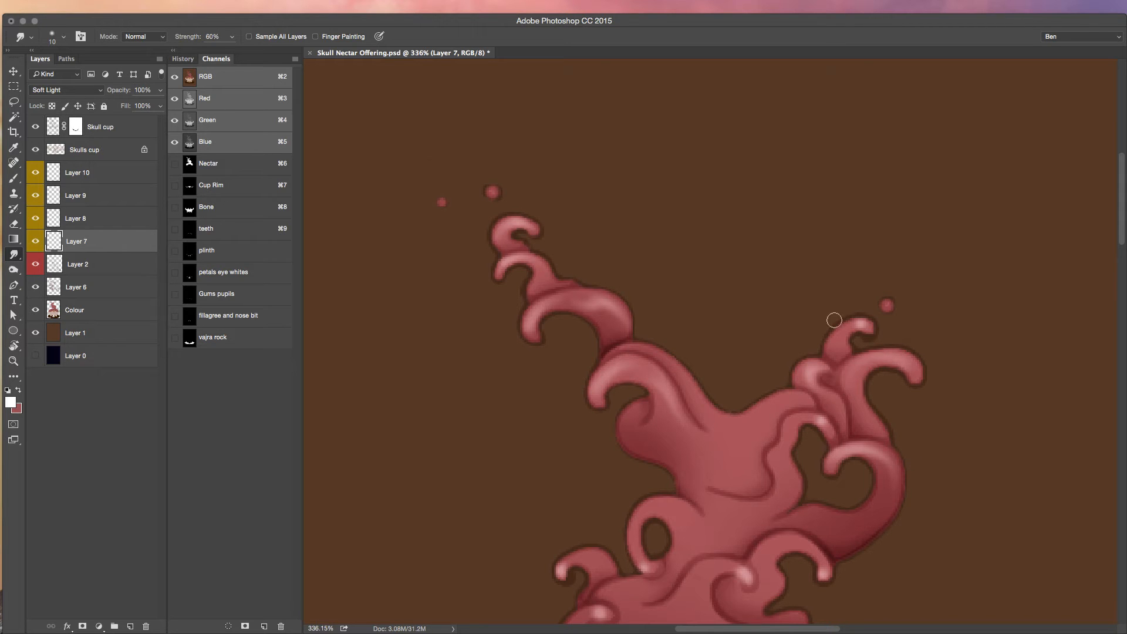
Smudge the highlights around the ring-shaped curl and the neighbouring curls below the column's fork
scroll(861, 435, down, 5)
mouse_move(728, 402)
mouse_down()
mouse_move(708, 399)
mouse_move(715, 390)
mouse_up()
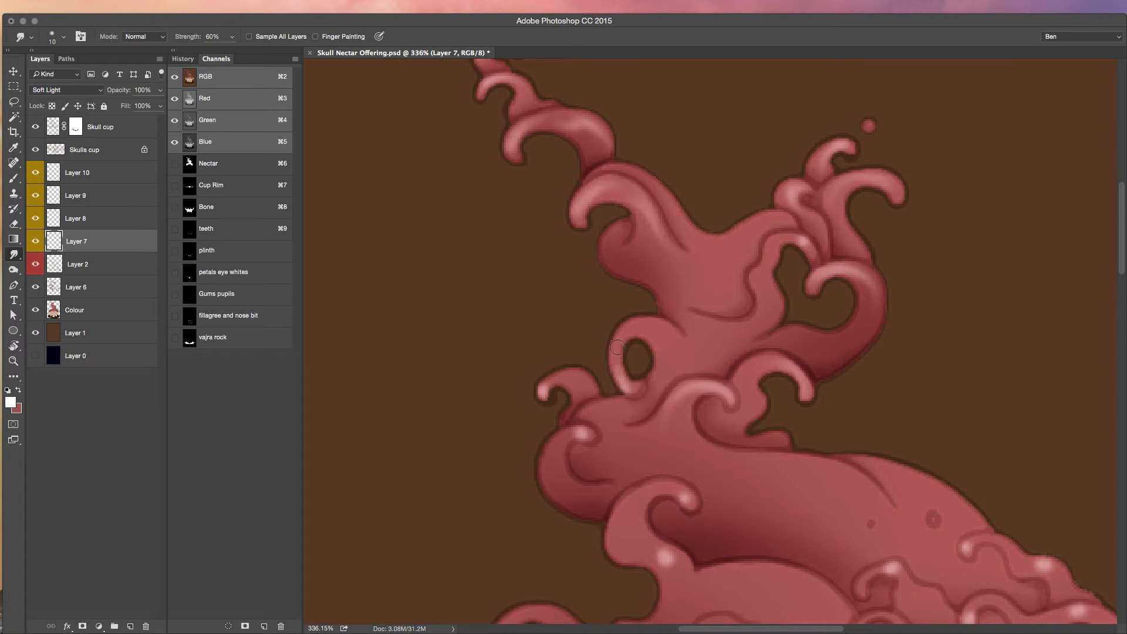
mouse_move(624, 338)
mouse_down()
mouse_move(559, 384)
mouse_move(584, 376)
mouse_up()
mouse_move(582, 429)
mouse_down()
mouse_move(554, 440)
mouse_move(551, 487)
mouse_up()
Raise the smudge strength to 70% and blend the highlights on the curls along the column's left side
key(7)
drag(688, 502, 630, 496)
drag(583, 533, 580, 383)
drag(446, 468, 515, 446)
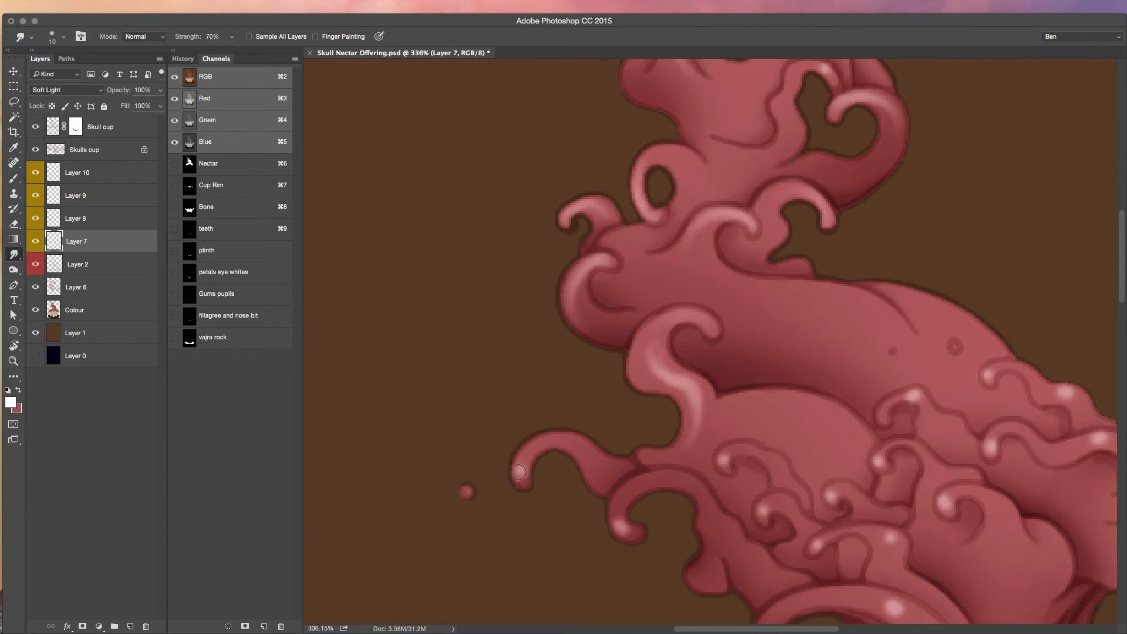
Smudge the highlights on the cluster of small curls across the column's middle and towards its right edge
drag(727, 464, 766, 452)
mouse_move(756, 516)
mouse_down()
mouse_move(805, 537)
mouse_move(831, 497)
mouse_move(815, 554)
mouse_move(851, 535)
mouse_move(885, 540)
mouse_move(931, 600)
mouse_up()
drag(949, 503, 941, 462)
mouse_move(920, 398)
mouse_down()
mouse_move(946, 423)
mouse_move(910, 398)
mouse_move(880, 420)
mouse_up()
mouse_move(998, 432)
mouse_down()
mouse_move(1001, 449)
mouse_move(1022, 450)
mouse_up()
key(space)
drag(990, 378, 709, 355)
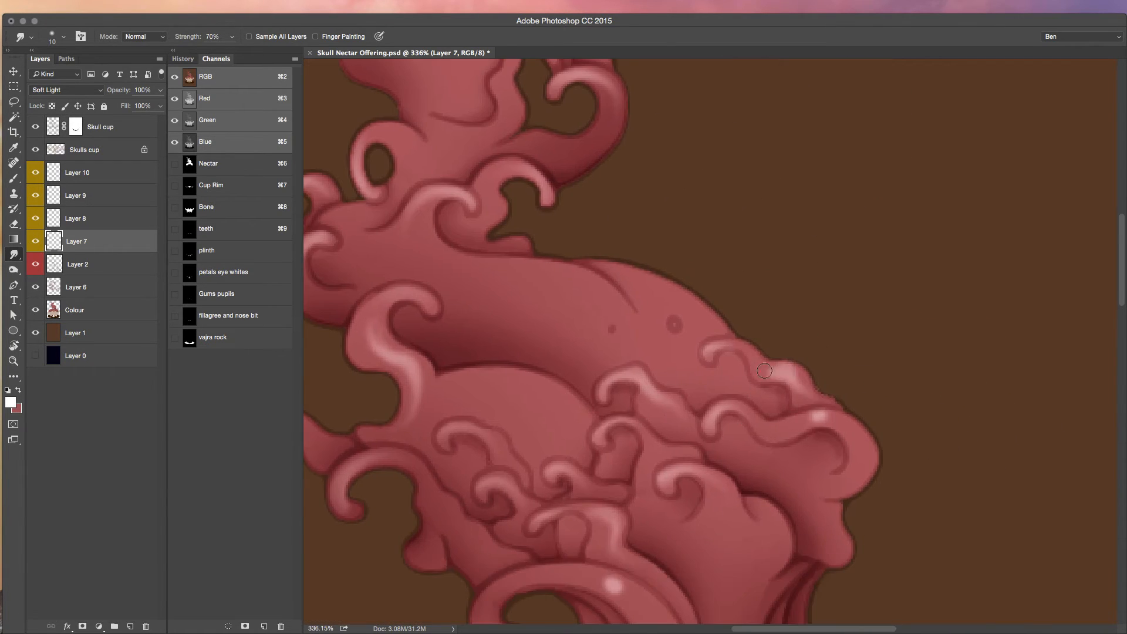
Smudge the highlights along the large hooked wave at the column's base and the pool's upper-left folds
key(space)
drag(705, 539, 802, 305)
mouse_move(670, 352)
mouse_down()
mouse_move(762, 402)
mouse_move(770, 423)
mouse_up()
drag(714, 351, 622, 336)
drag(734, 371, 775, 437)
mouse_move(590, 402)
mouse_down()
mouse_move(584, 367)
mouse_move(613, 360)
mouse_up()
key(space)
mouse_move(460, 481)
mouse_down()
mouse_move(524, 335)
mouse_move(606, 363)
mouse_move(474, 335)
mouse_move(424, 364)
mouse_move(387, 367)
mouse_move(543, 341)
mouse_move(593, 384)
mouse_move(564, 395)
mouse_move(675, 405)
mouse_move(546, 398)
mouse_move(714, 418)
mouse_move(720, 432)
mouse_move(531, 384)
mouse_up()
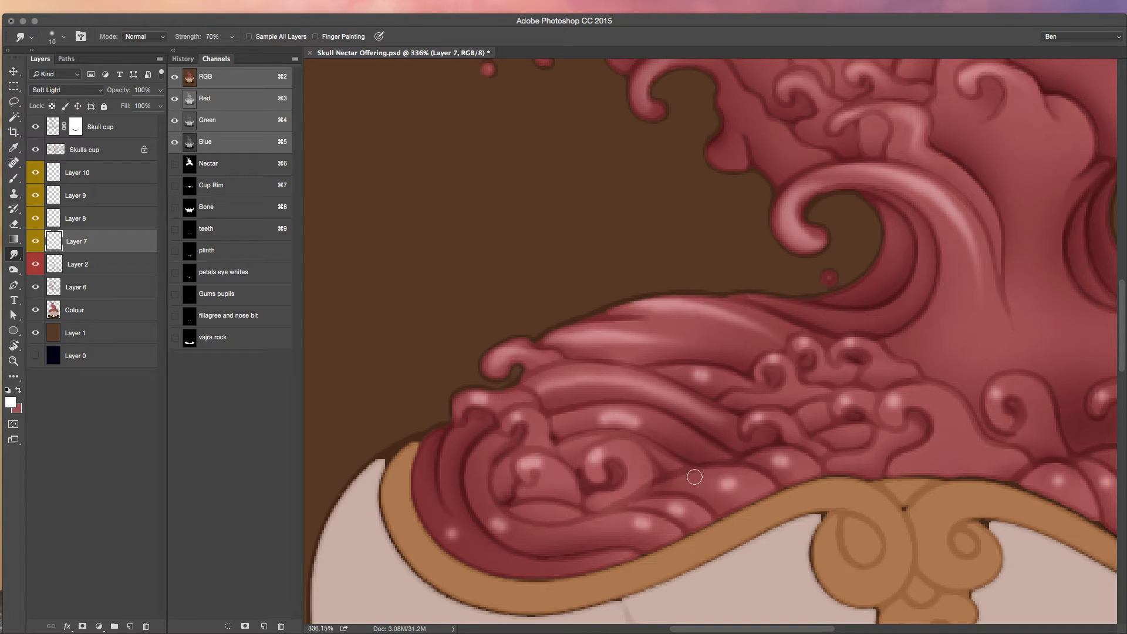
Return to an earlier history state, enlarge the smudge brush, and blend the highlights along the long folds on the pool's left side
click(191, 58)
click(220, 326)
key(bracketright)
drag(603, 392, 693, 407)
drag(575, 379, 699, 411)
mouse_move(585, 377)
mouse_down()
mouse_move(608, 390)
mouse_move(570, 380)
mouse_move(538, 383)
mouse_up()
drag(707, 384, 746, 369)
drag(672, 381, 690, 370)
drag(675, 379, 692, 369)
Reduce the smudge brush to size 8 and blend the highlights on the small curls in the pool's centre
key(bracketleft)
key(bracketleft)
key(bracketleft)
drag(768, 376, 794, 359)
drag(769, 375, 821, 337)
drag(757, 418, 787, 414)
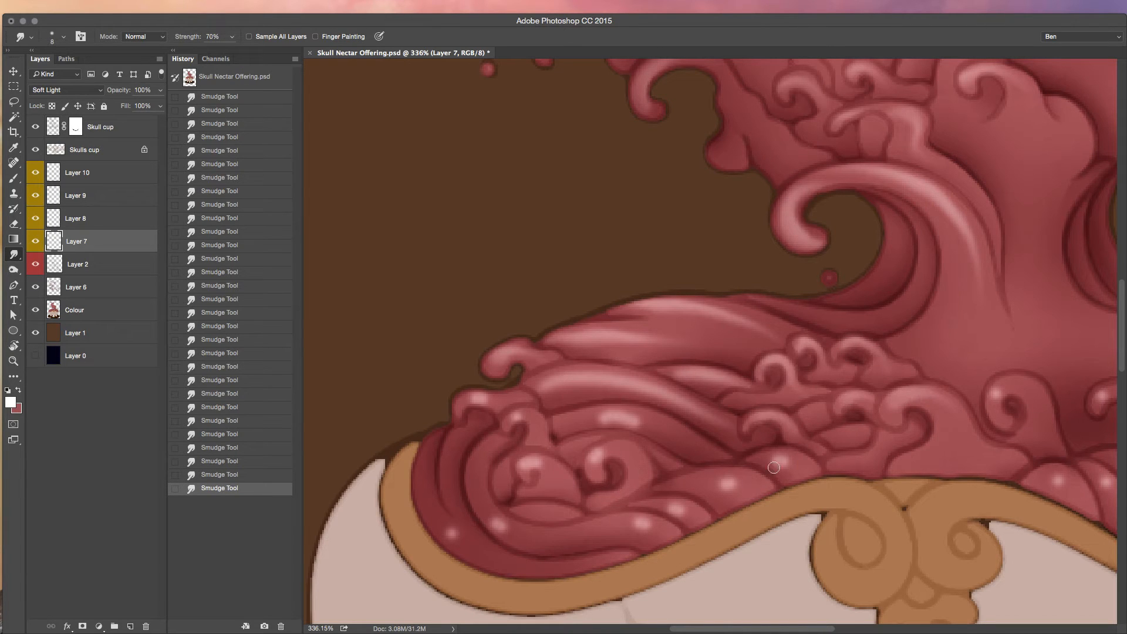
Smudge the highlights along the pool's lower folds and the fold curving around its left end
mouse_move(720, 483)
mouse_down()
mouse_move(669, 487)
mouse_move(690, 517)
mouse_move(581, 532)
mouse_up()
drag(488, 520, 477, 456)
drag(494, 518, 480, 455)
drag(474, 499, 484, 450)
Smudge the highlights on the pool's left-hand spiral curls, the fold above them and the outermost fold beside the rim
drag(540, 472, 603, 468)
mouse_move(640, 420)
mouse_down()
mouse_move(692, 441)
mouse_move(581, 420)
mouse_move(577, 437)
mouse_move(579, 424)
mouse_move(532, 429)
mouse_up()
drag(469, 399, 510, 419)
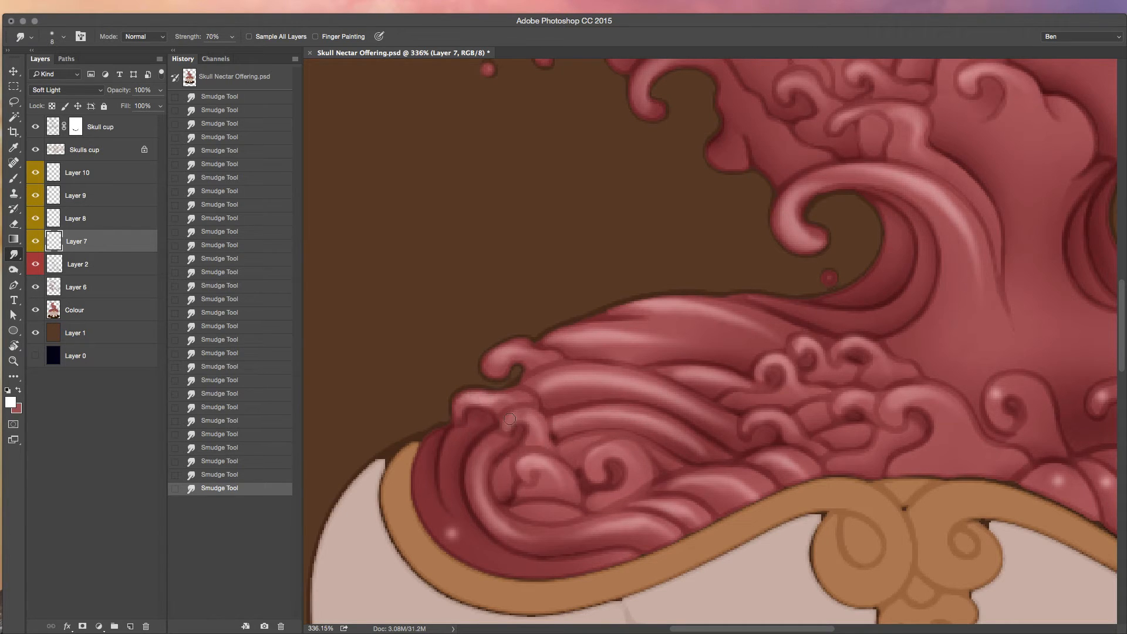
mouse_move(455, 540)
mouse_down()
mouse_move(392, 450)
mouse_move(422, 501)
mouse_up()
drag(603, 553, 438, 511)
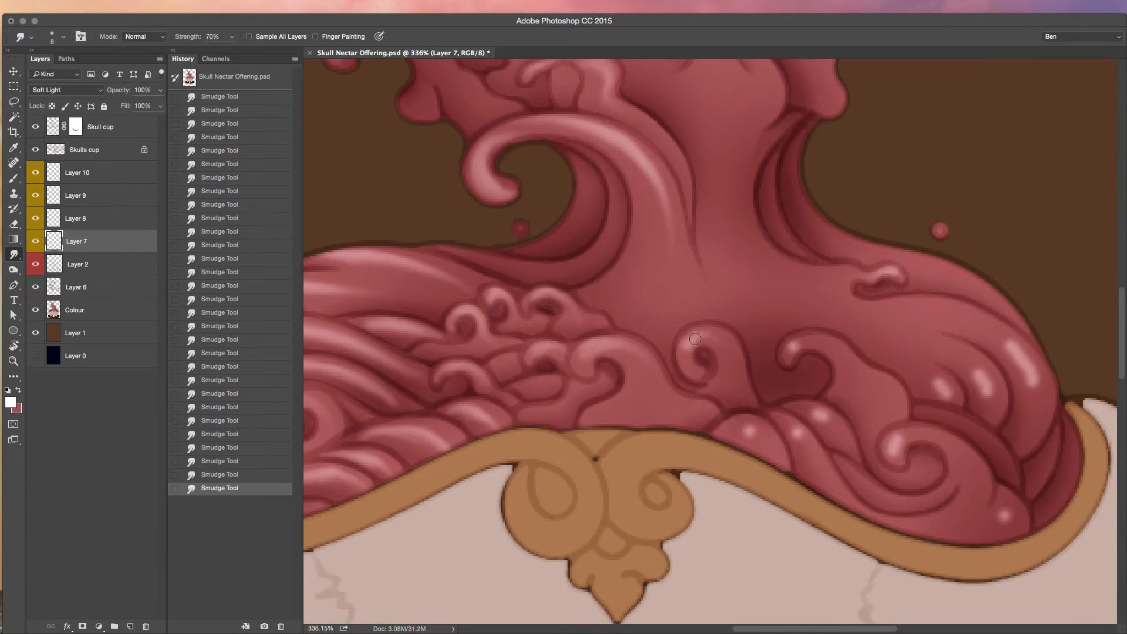
Smudge the white highlight dots along the folds and curls on the right side of the nectar pool
mouse_move(822, 416)
mouse_down()
mouse_move(844, 437)
mouse_move(787, 442)
mouse_move(819, 470)
mouse_up()
drag(787, 422, 728, 427)
drag(895, 449, 936, 435)
mouse_move(1007, 509)
mouse_down()
mouse_move(982, 531)
mouse_move(1006, 498)
mouse_up()
mouse_move(1039, 390)
mouse_down()
mouse_move(949, 315)
mouse_move(998, 332)
mouse_move(981, 382)
mouse_move(876, 329)
mouse_up()
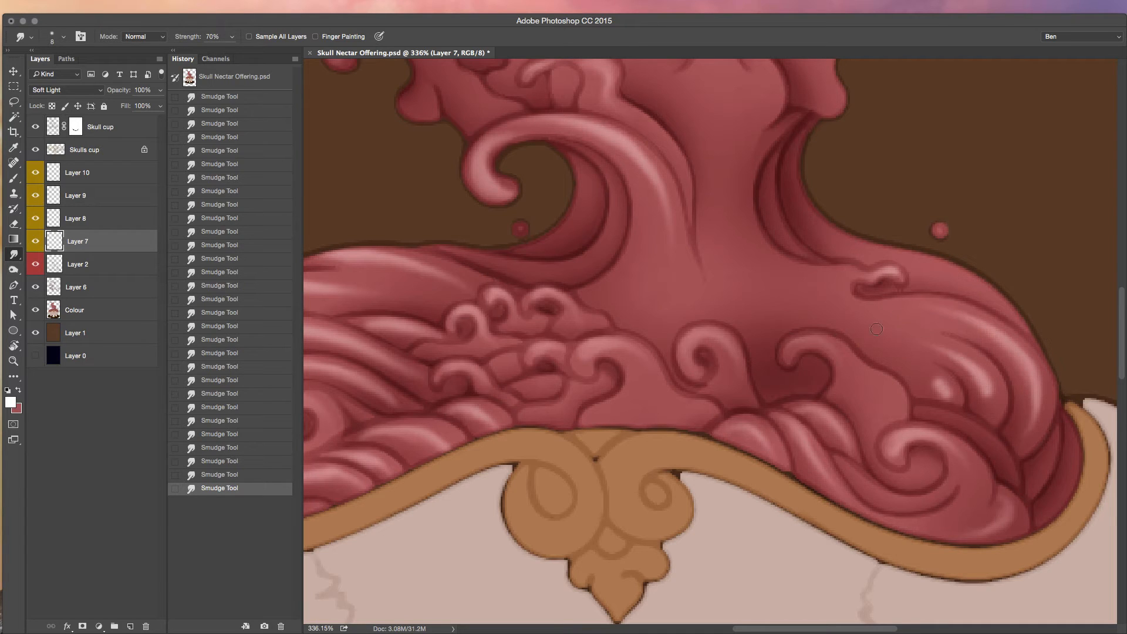
Soften the highlights on Layer 7 with a Gaussian Blur of 1.8 pixels radius
key(super+0)
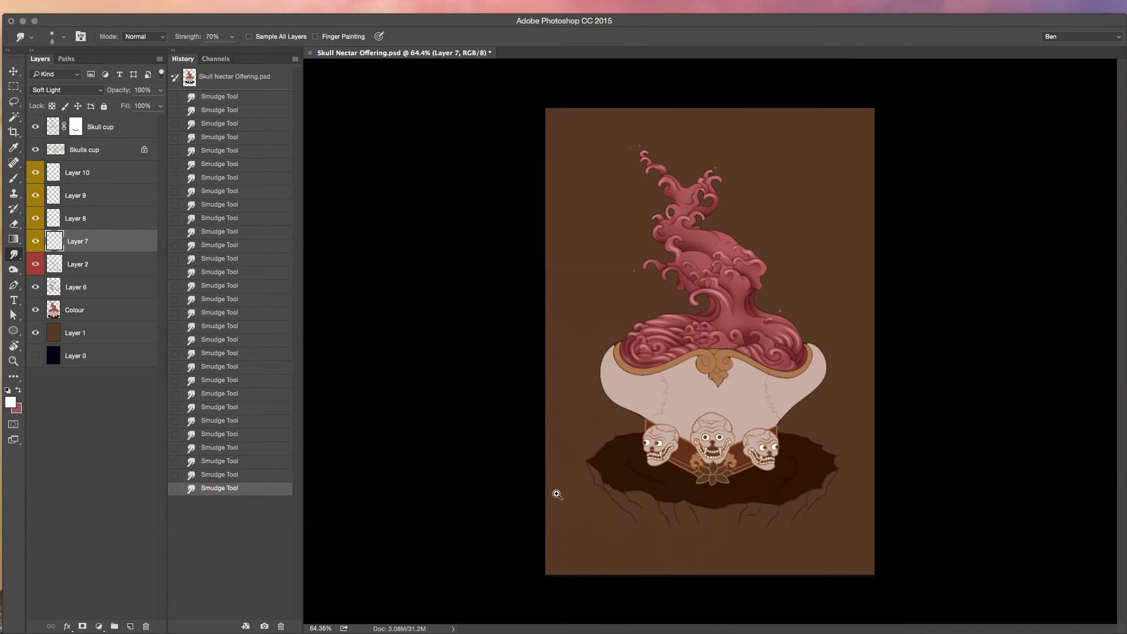
drag(667, 327, 655, 404)
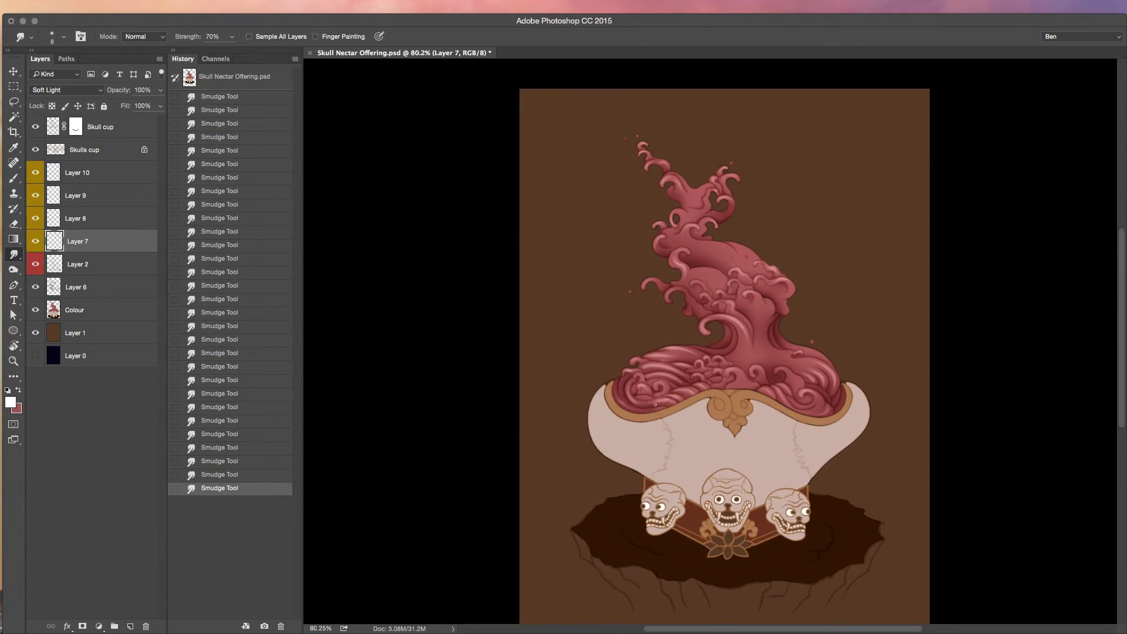
key(f)
click(292, 7)
mouse_move(297, 146)
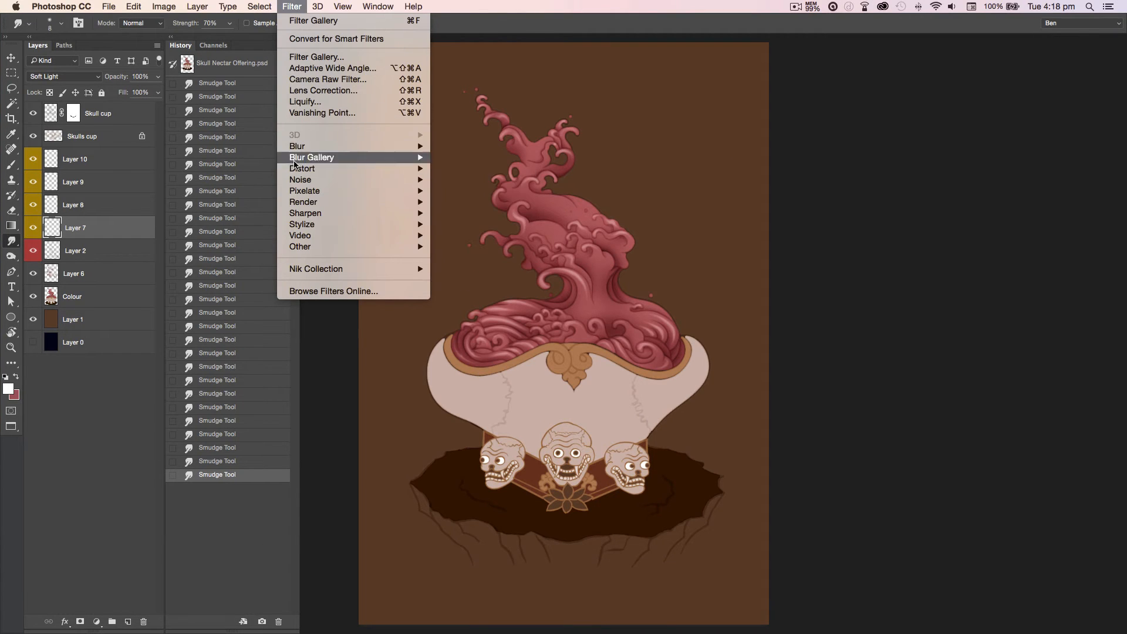
click(447, 191)
drag(200, 289, 174, 290)
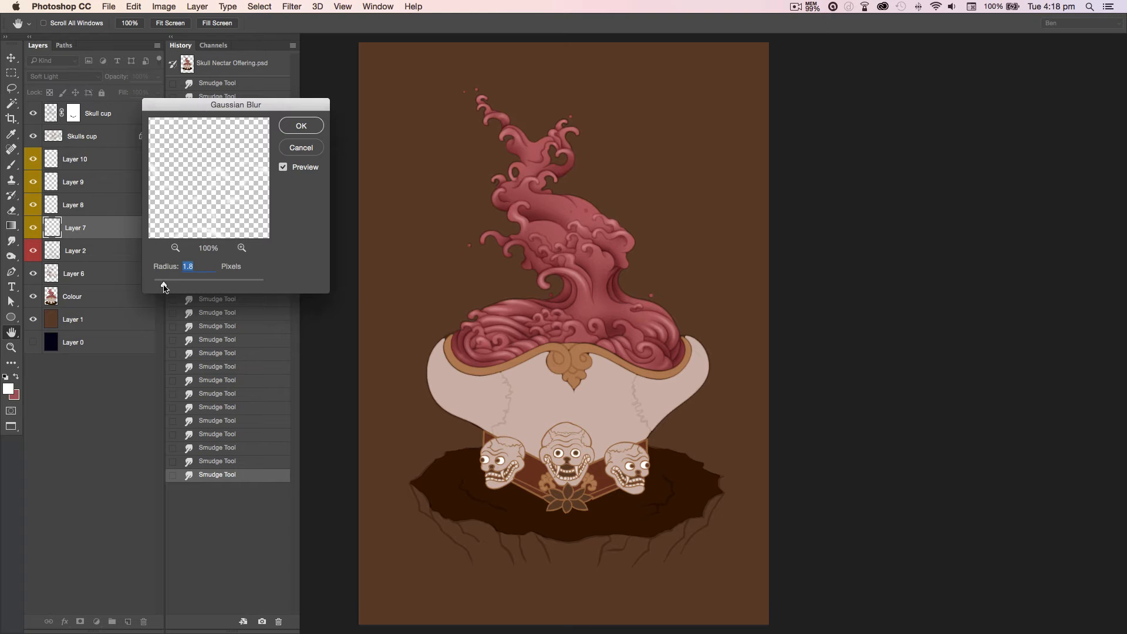
click(295, 122)
Lightly erase the Layer 7 highlights across the nectar with a soft eraser of size 60 at 20% opacity
key(super+equal)
key(e)
key(shift+bracketleft)
key(bracketright)
key(bracketright)
key(bracketright)
key(bracketright)
drag(704, 456, 695, 442)
key(2)
mouse_move(545, 282)
mouse_down()
mouse_move(547, 256)
mouse_move(522, 230)
mouse_move(466, 264)
mouse_move(492, 336)
mouse_move(433, 330)
mouse_move(429, 282)
mouse_move(523, 297)
mouse_move(552, 331)
mouse_move(703, 328)
mouse_up()
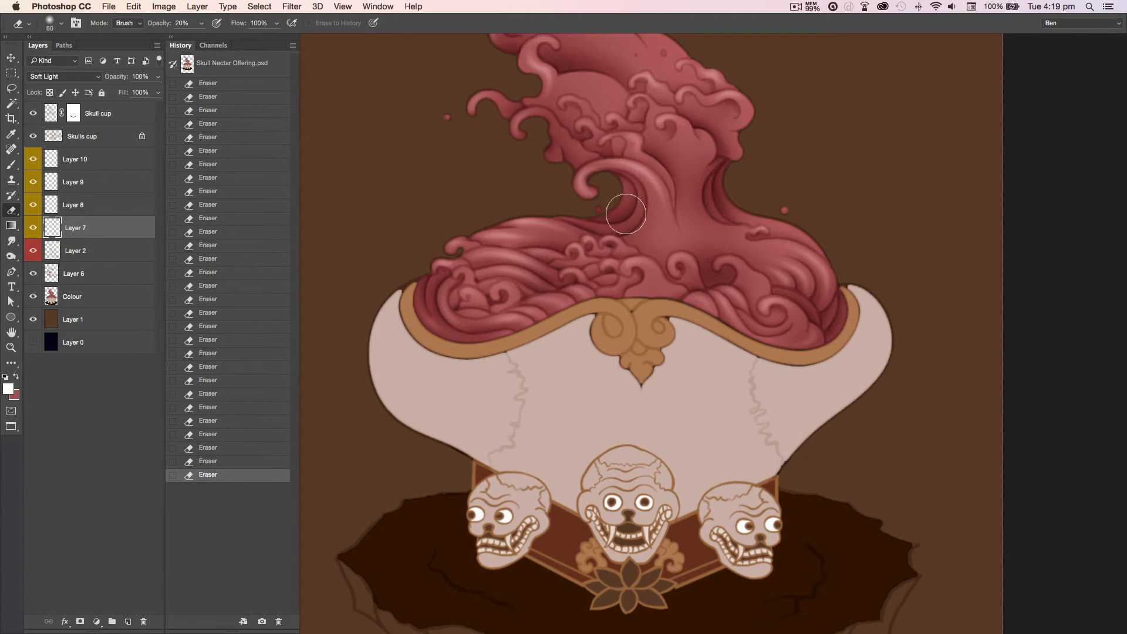
scroll(626, 214, up, 5)
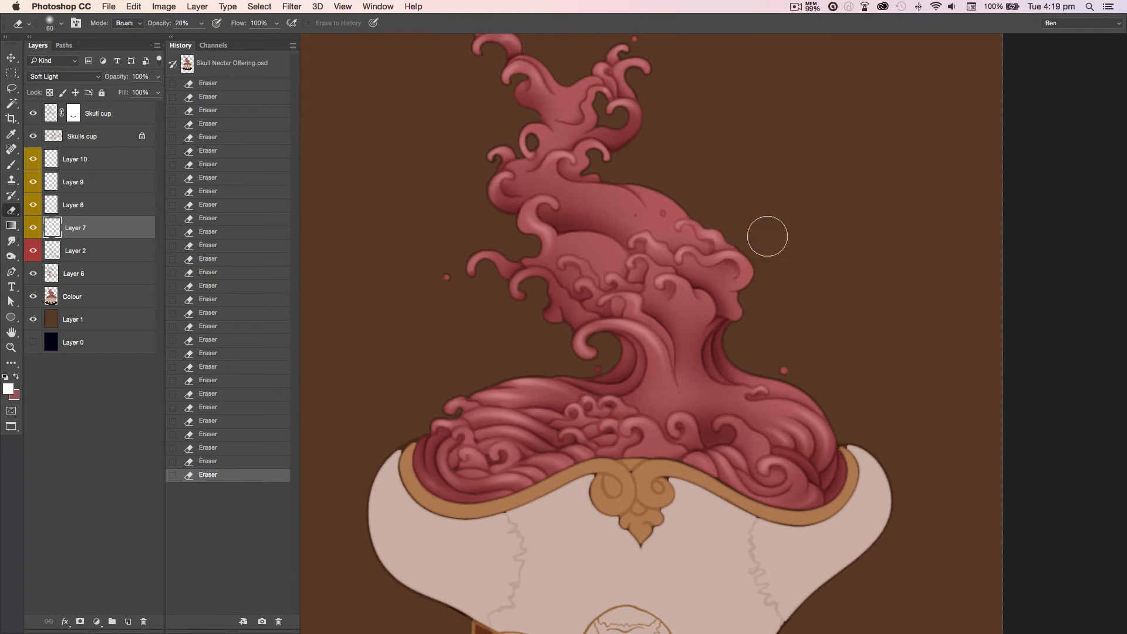
drag(452, 327, 392, 267)
drag(537, 388, 597, 389)
drag(587, 376, 681, 463)
On Layer 8, set a large soft white brush to 20% opacity and start painting broad, faint highlights over the nectar
click(116, 208)
key(b)
key(])
key(bracketright)
key(bracketright)
key(bracketright)
key(bracketright)
key(2)
key(equal)
key(bracketright)
key(bracketright)
key(bracketright)
key(bracketright)
key(bracketright)
drag(606, 146, 564, 112)
drag(529, 88, 478, 50)
Add broad, faint white highlights to the nectar pool and the base of its rising stem
scroll(667, 450, down, 2)
drag(602, 257, 581, 209)
click(555, 426)
drag(720, 431, 710, 455)
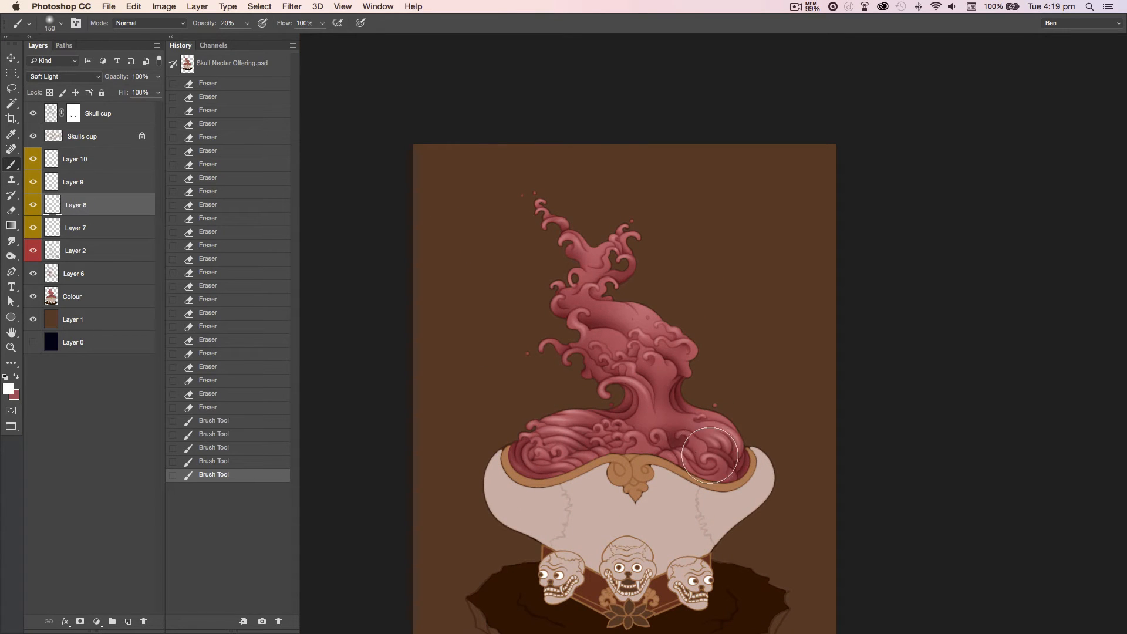
click(646, 418)
click(648, 414)
Reduce the brush to size 100 and dab smaller faint highlights on the stem, the column's bulges and the pool's curls
key(bracketleft)
key(bracketleft)
click(596, 391)
click(621, 316)
click(597, 312)
click(669, 355)
click(520, 456)
click(725, 465)
click(682, 465)
click(664, 448)
click(543, 284)
Set the opacity of Layer 7 to 71%
key(super+minus)
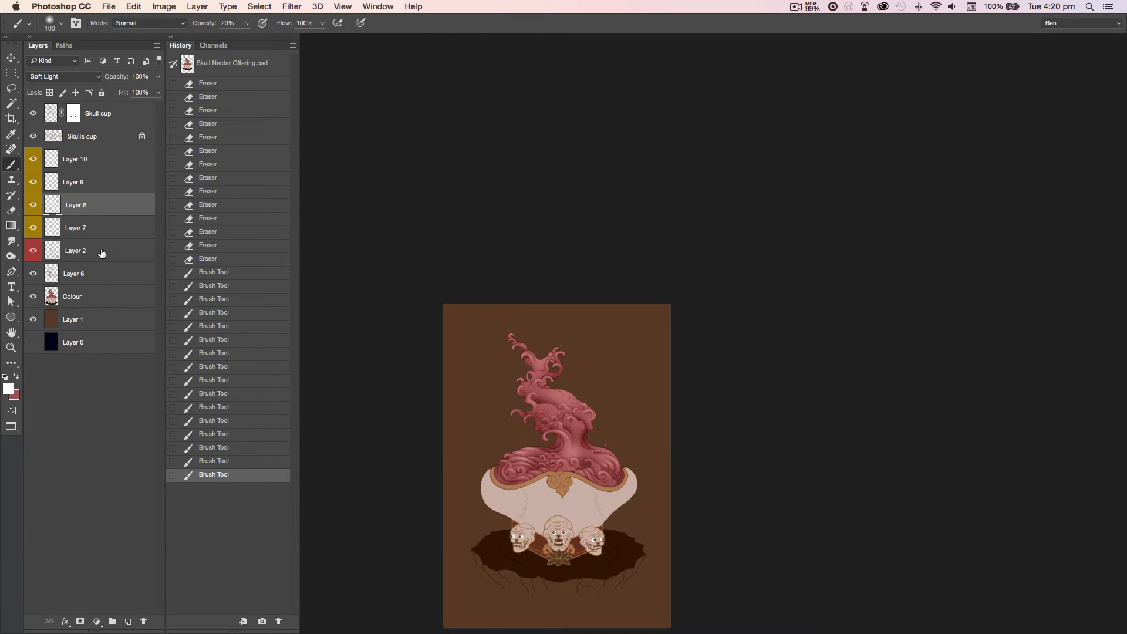
click(70, 230)
drag(156, 78, 140, 94)
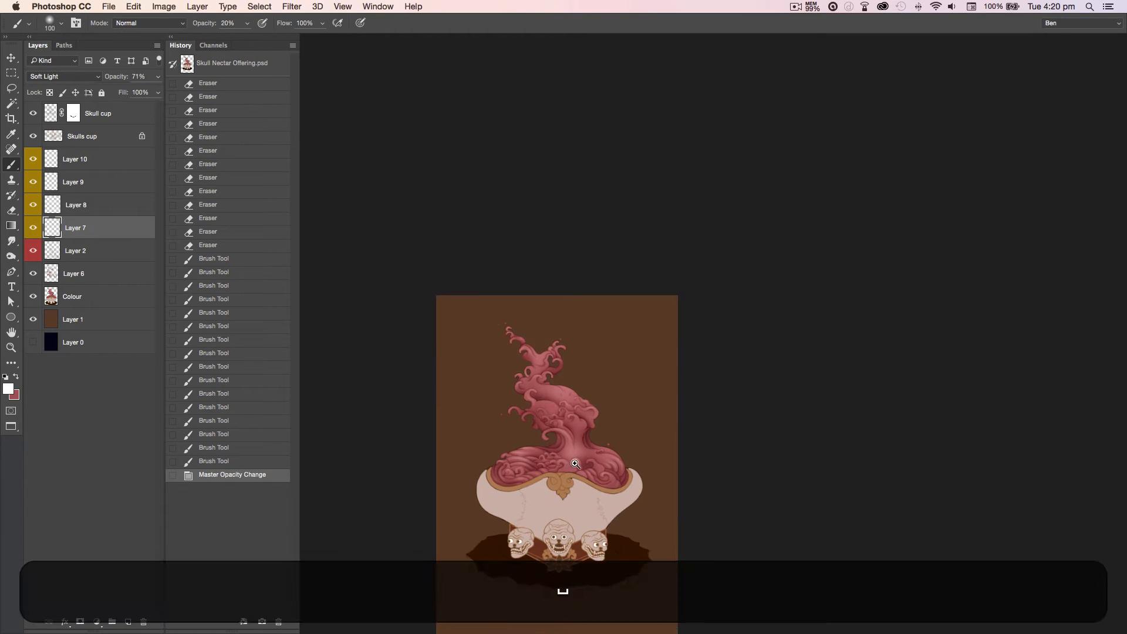
Merge the four yellow-labelled highlight layers, Layers 7 to 10, into a single layer
key(super+plus)
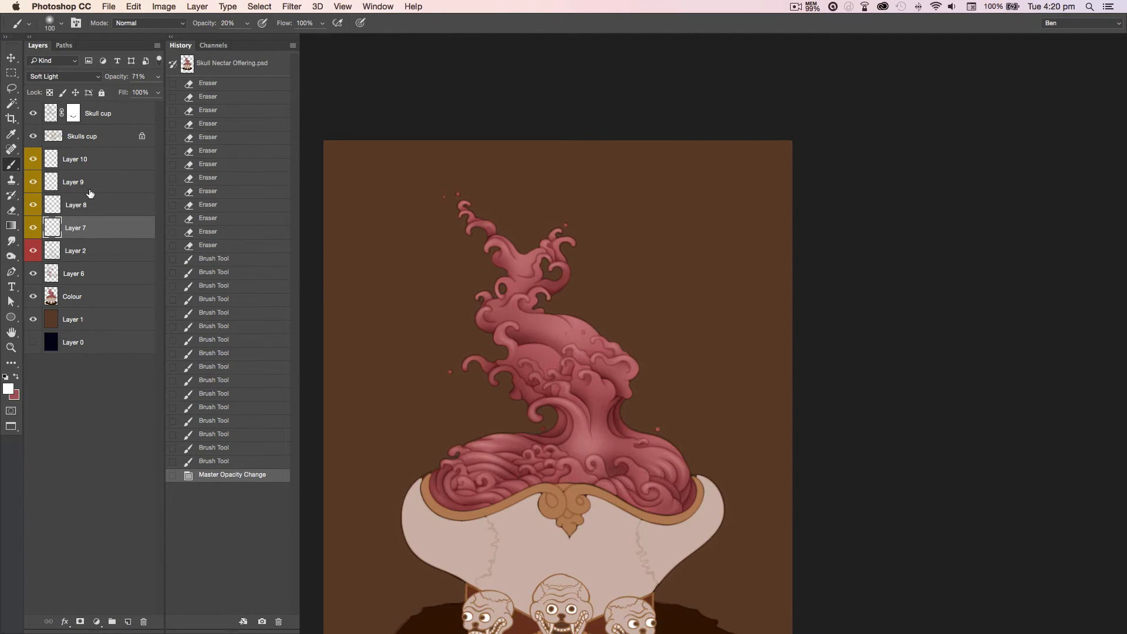
click(75, 160)
key(super+e)
key(super+e)
key(super+e)
Rename the merged yellow-labelled layer Highlight and the red-labelled Layer 2 Shadow
double_click(75, 160)
text(Highlight)
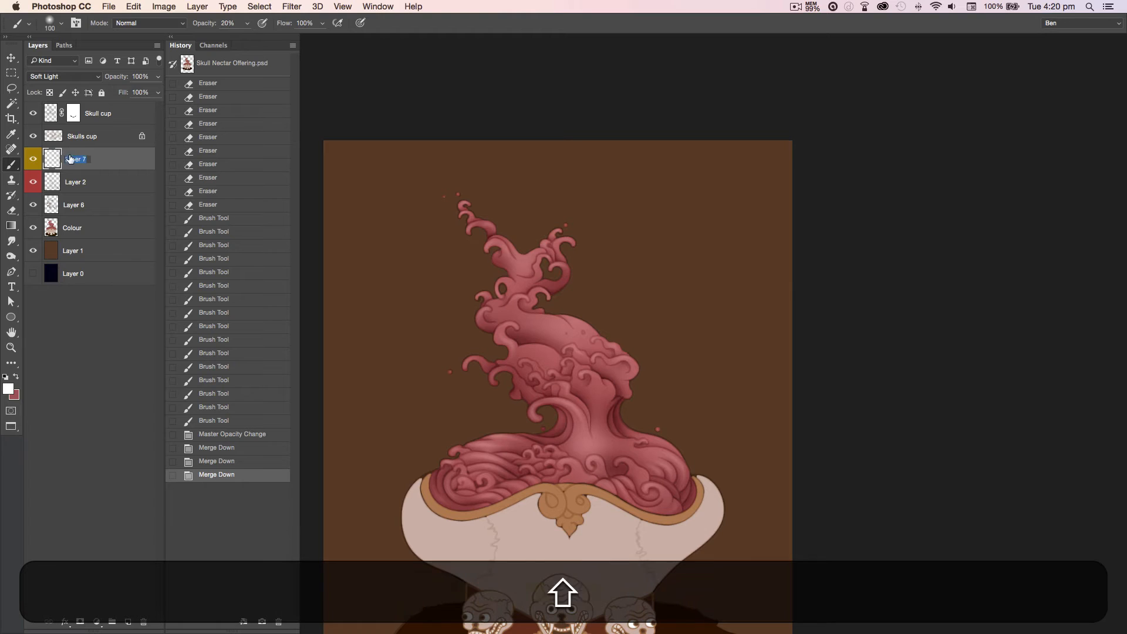
click(74, 187)
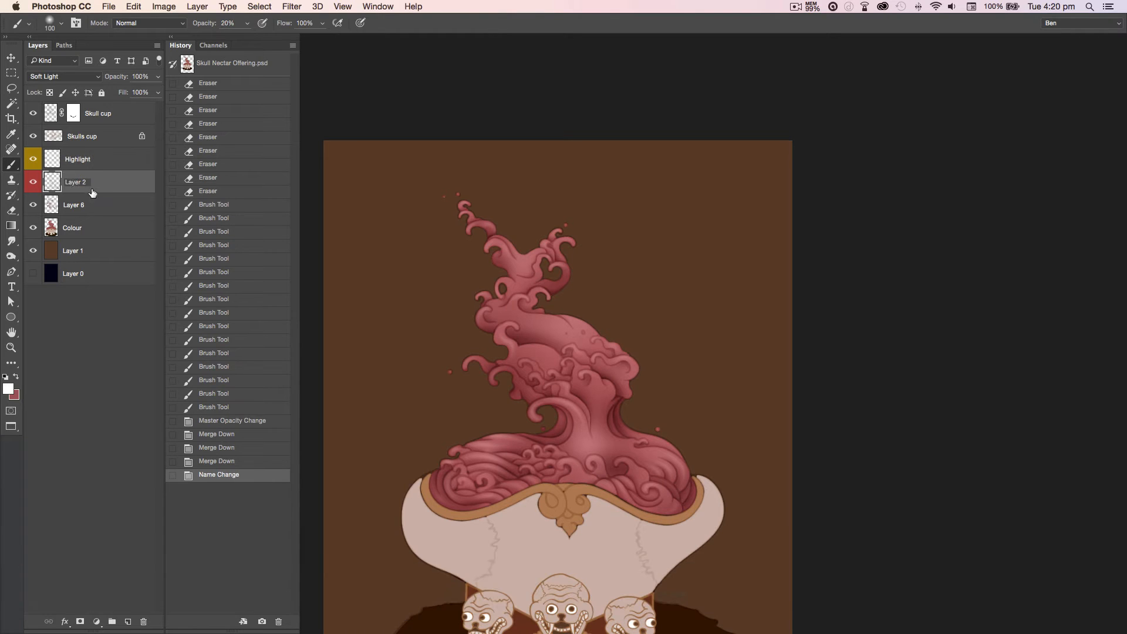
text(Shadow)
key(Return)
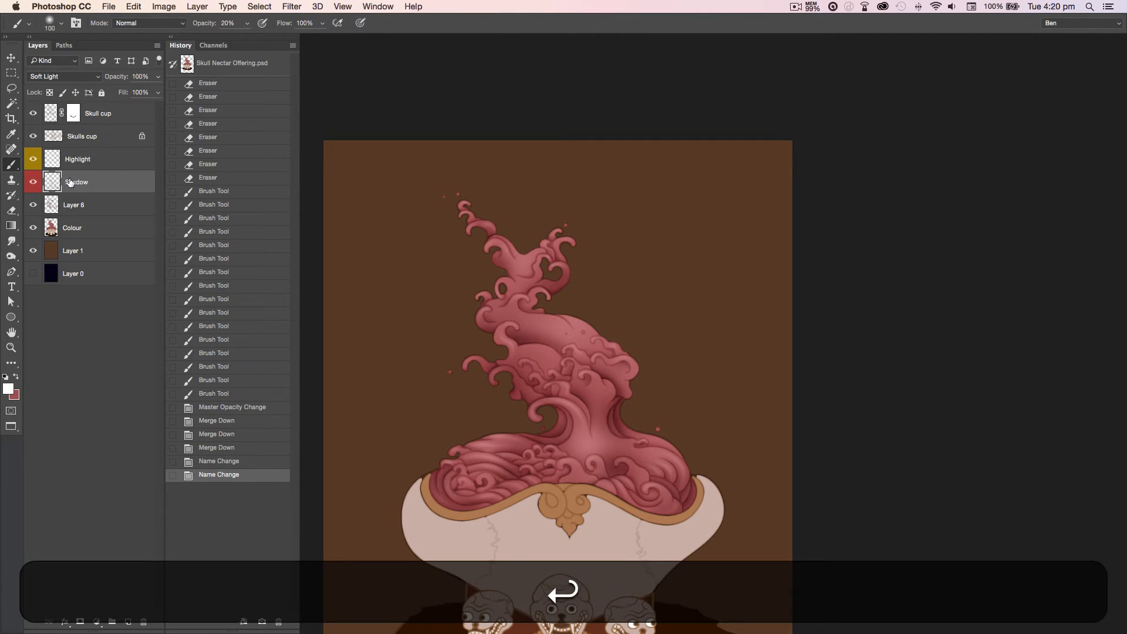
Examine the artwork without the interface, and compare the nectar with the Highlight, Shadow and Layer 6 layers hidden and shown
key(Tab)
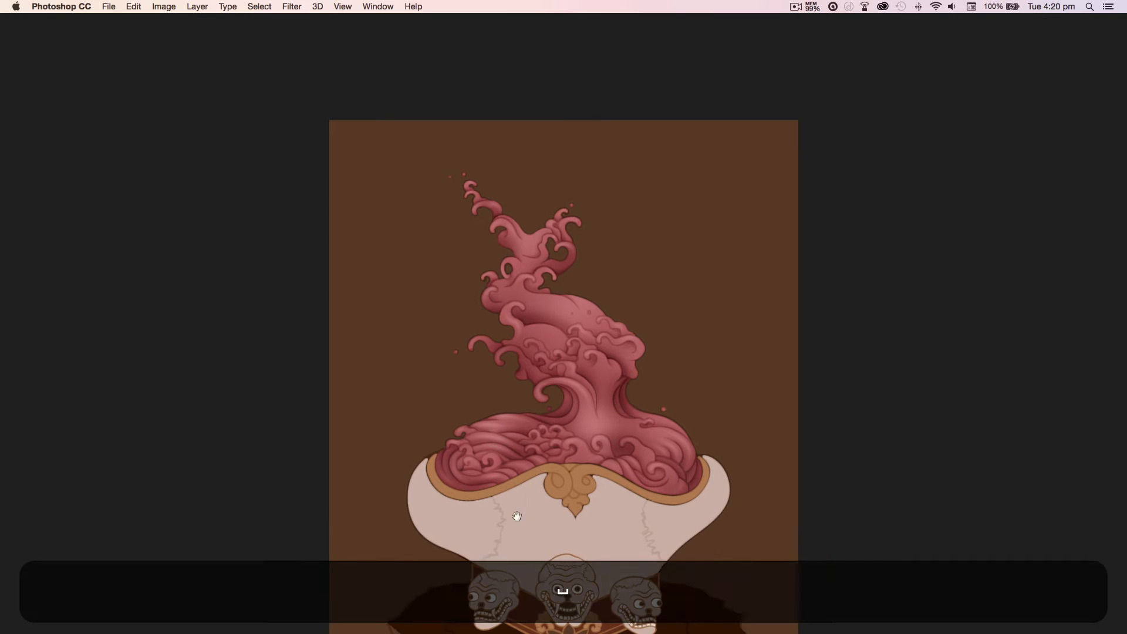
drag(511, 516, 558, 453)
scroll(558, 454, up, 3)
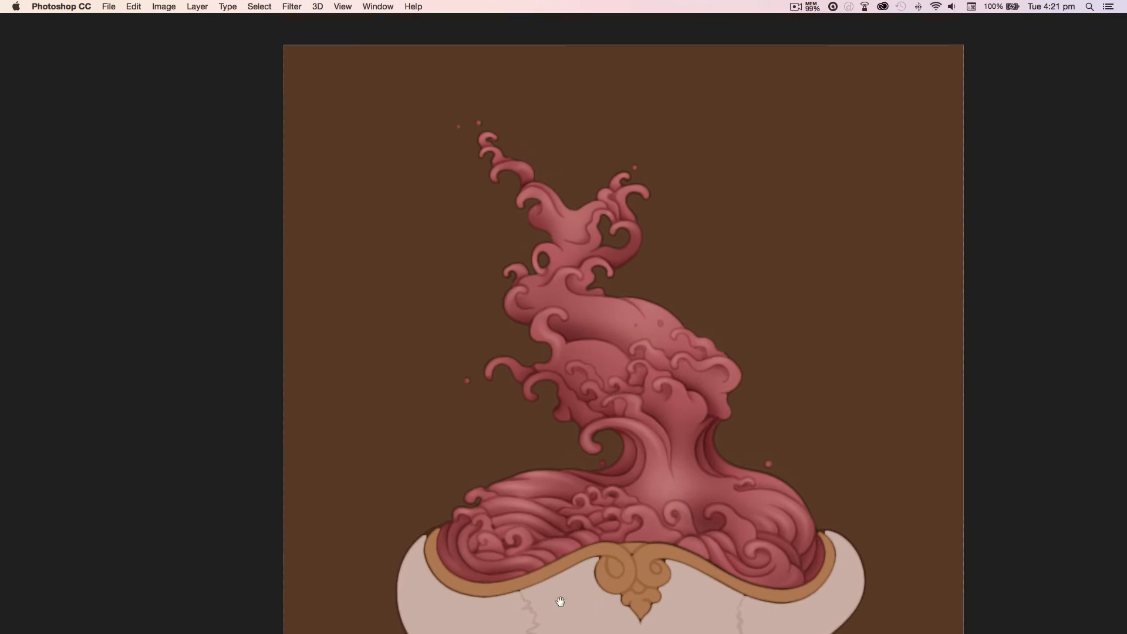
key(Tab)
click(33, 159)
click(33, 160)
click(33, 160)
click(33, 159)
click(34, 182)
click(34, 182)
click(34, 182)
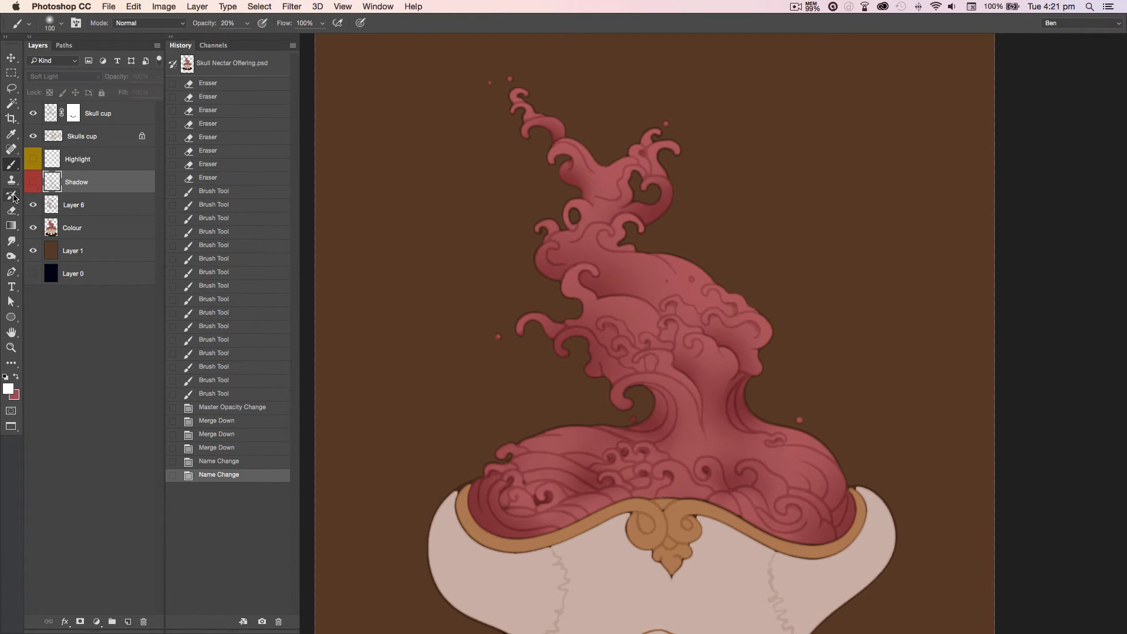
click(33, 205)
click(32, 205)
click(34, 182)
click(33, 160)
Merge Layer 6 down into the Colour layer
click(50, 206)
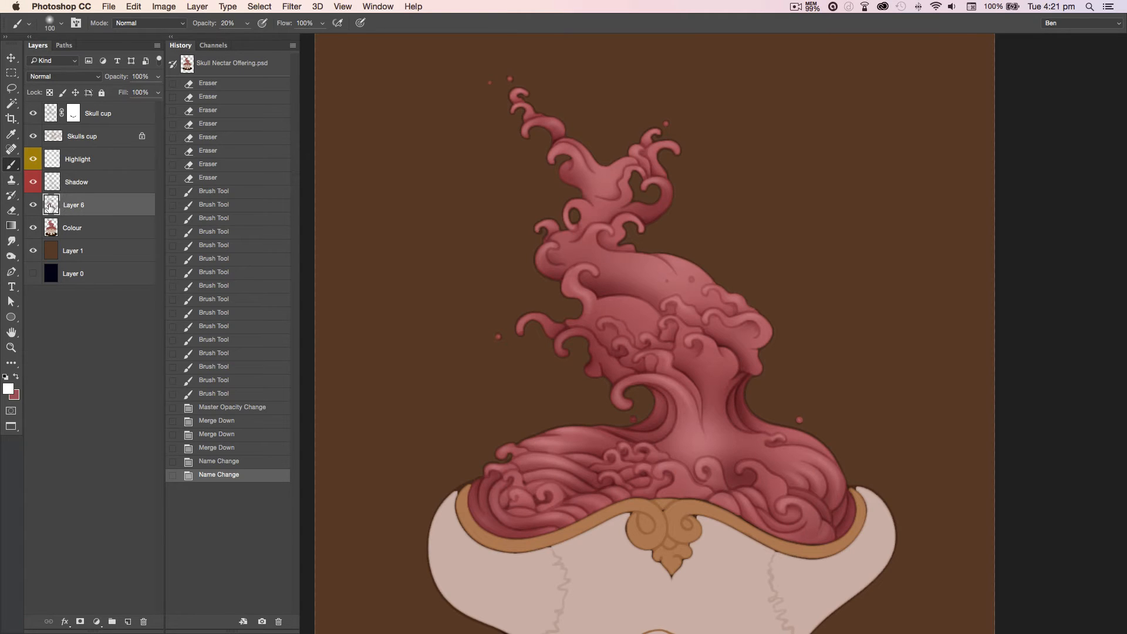
key(super+e)
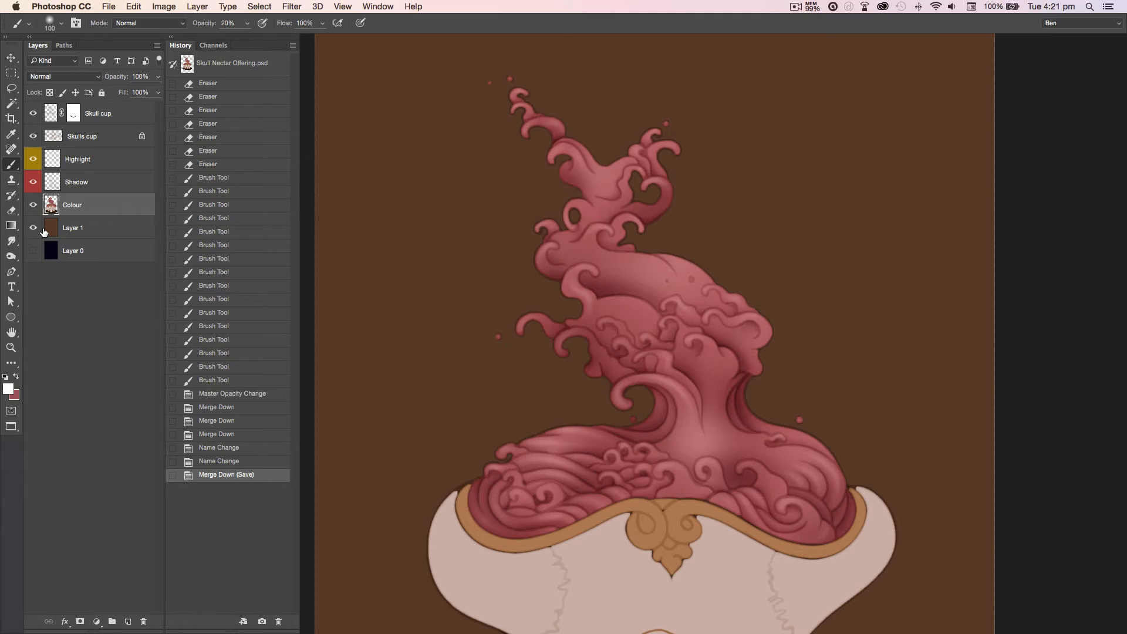
click(796, 7)
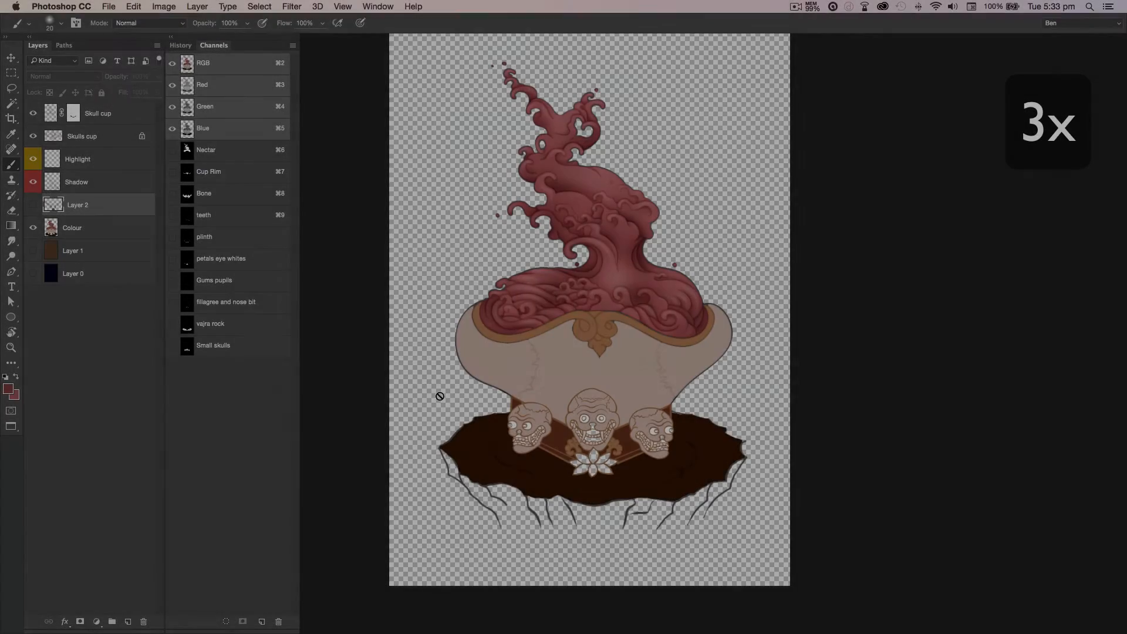
Show Layer 2 and the brown background Layer 1, and add a new layer directly above the background
click(33, 251)
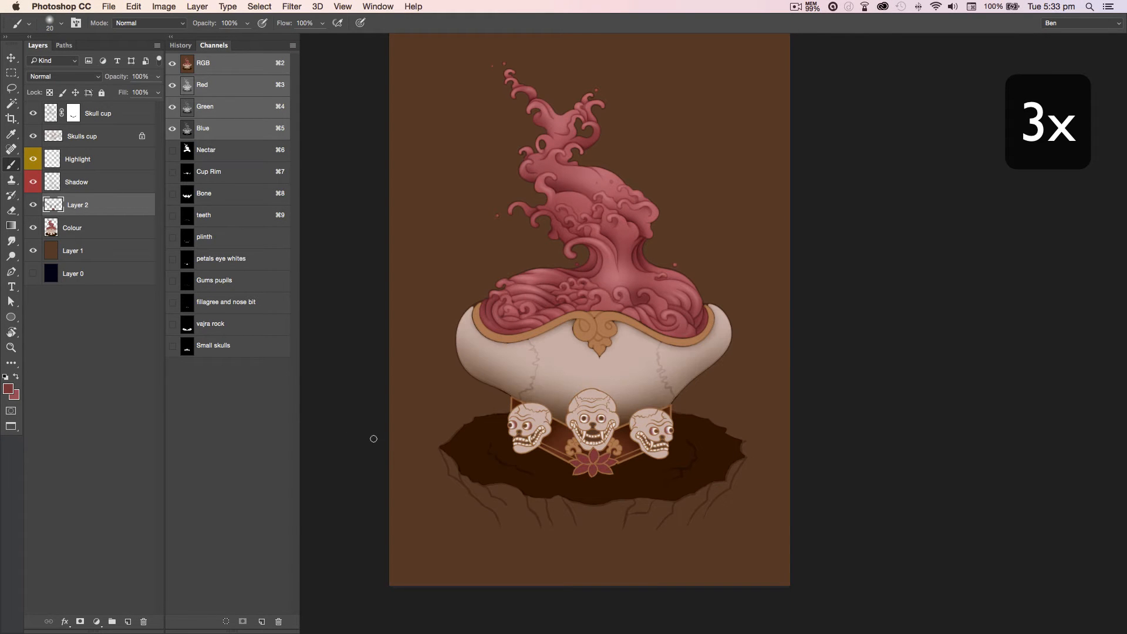
click(94, 251)
click(127, 621)
Paint the irises of the three small skulls green on the new layer, and darken them with green 51603b
key(b)
mouse_move(589, 436)
mouse_down()
mouse_move(638, 468)
mouse_move(649, 422)
mouse_up()
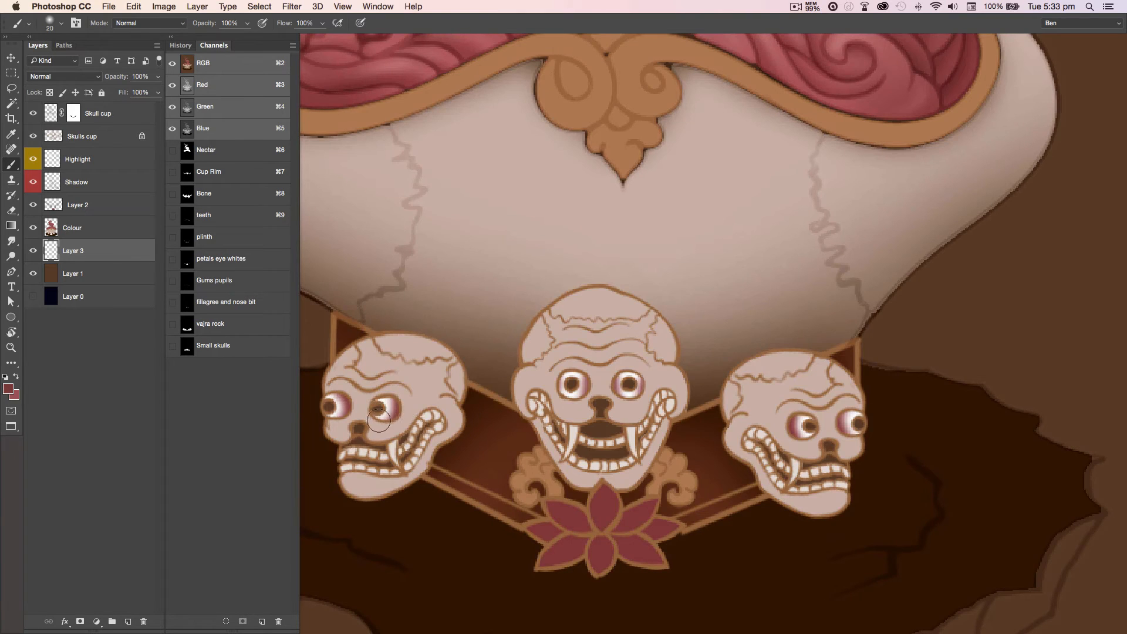
click(7, 387)
drag(573, 368, 573, 333)
click(464, 293)
click(650, 220)
click(571, 385)
click(629, 385)
click(810, 425)
click(858, 423)
click(9, 389)
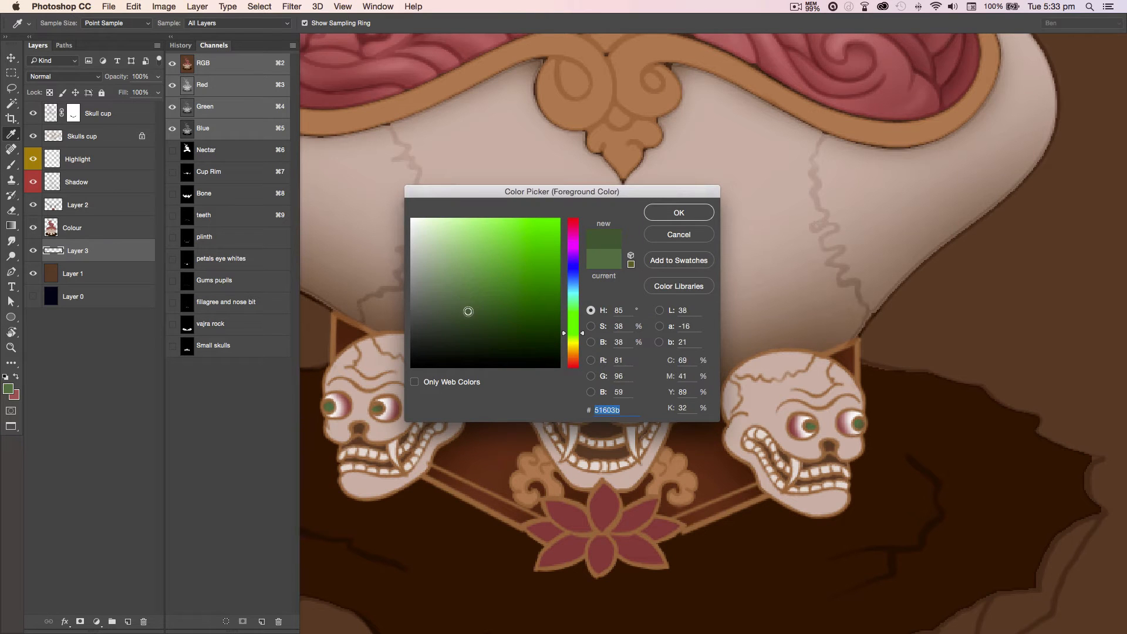
key(Return)
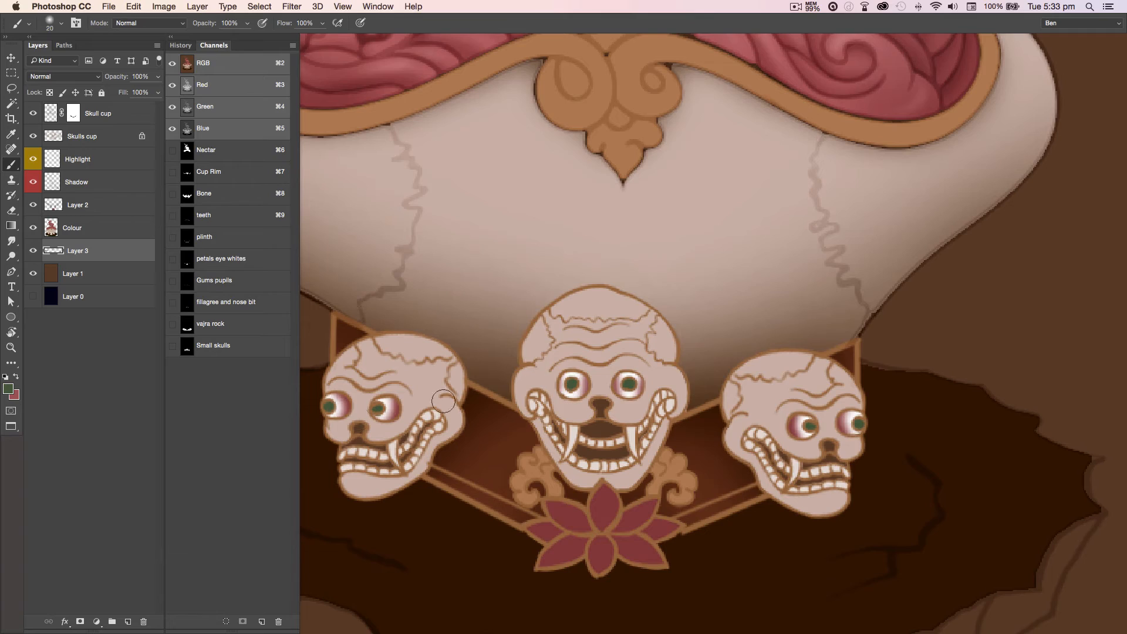
Set up a hard black brush of size 4 and dot pupils into the skulls' green irises
super+click(602, 421)
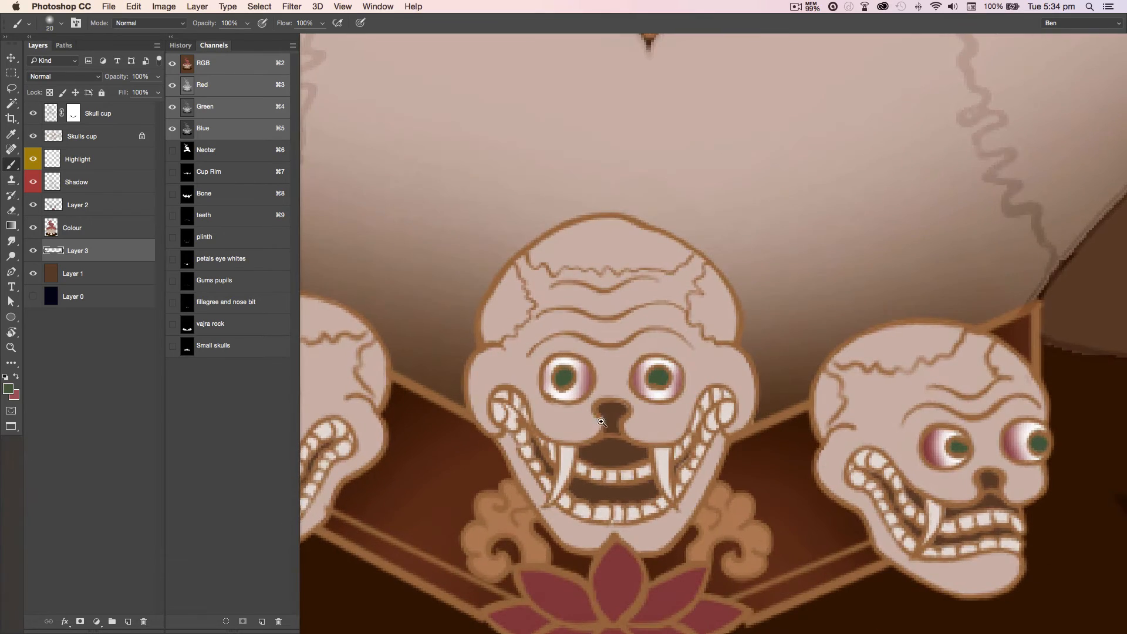
key(b)
key(d)
key(shift+bracketright)
key(bracketleft)
key(bracketleft)
key(bracketleft)
key(bracketleft)
key(bracketleft)
key(bracketleft)
key(bracketleft)
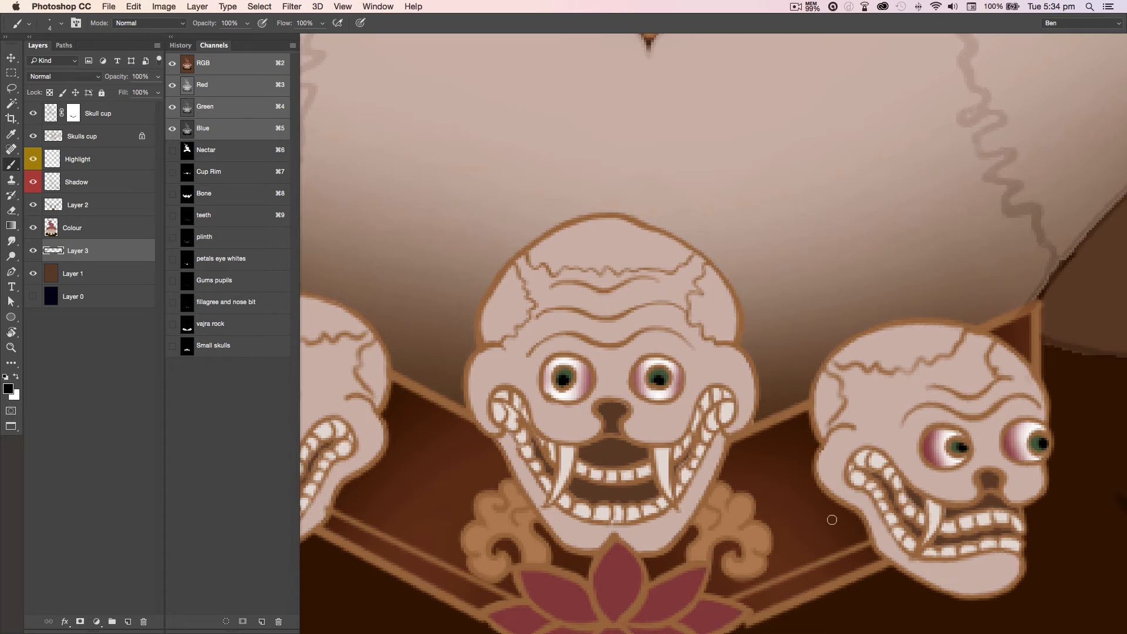
drag(496, 534, 517, 541)
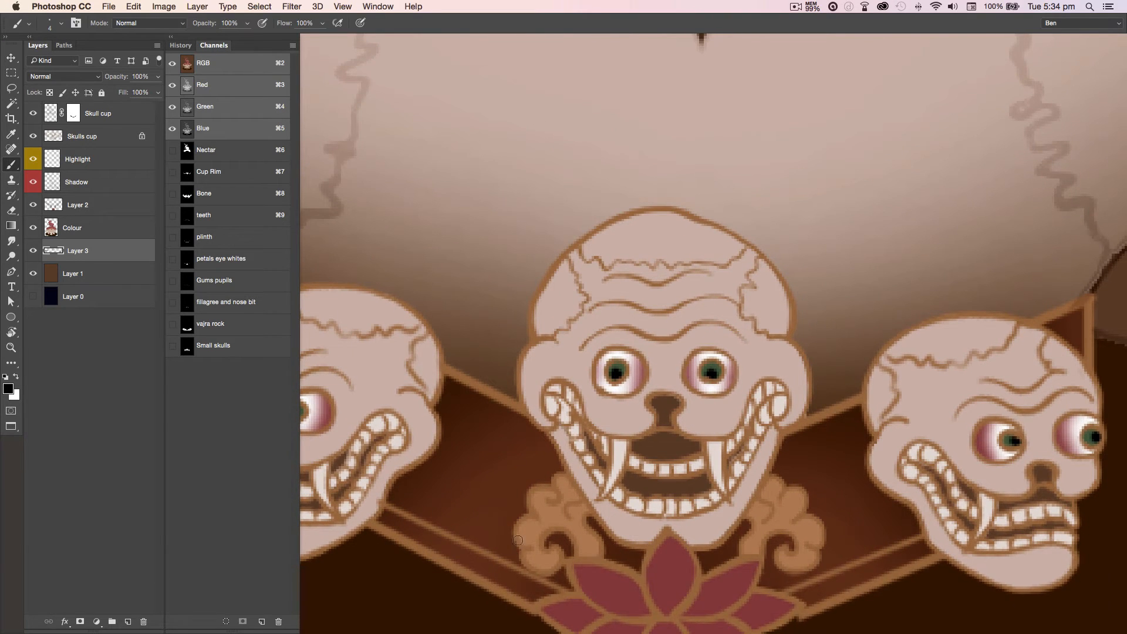
Undo the pupil strokes and repaint the black pupils on a new layer above all the others
key(alt+super+z)
key(alt+super+z)
key(alt+super+z)
key(alt+super+z)
click(131, 210)
click(118, 118)
key(shift+alt+super+n)
key(b)
click(711, 375)
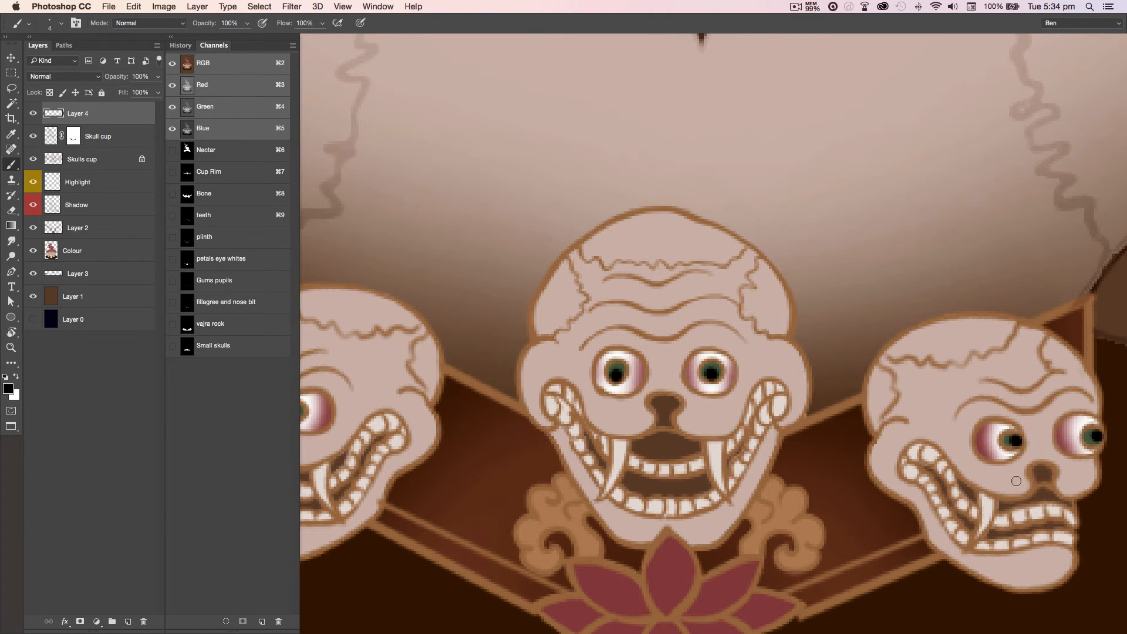
Add tiny white glints to the pupils of all three skulls with a size 2 brush
drag(488, 534, 774, 497)
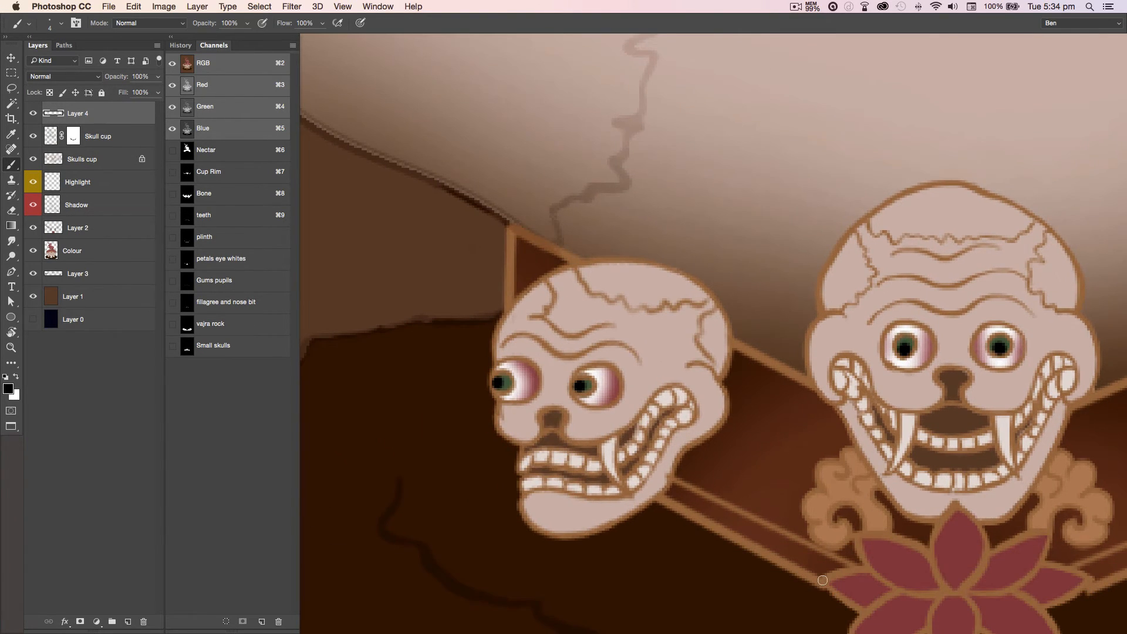
key(x)
click(496, 381)
click(579, 384)
drag(809, 517, 468, 503)
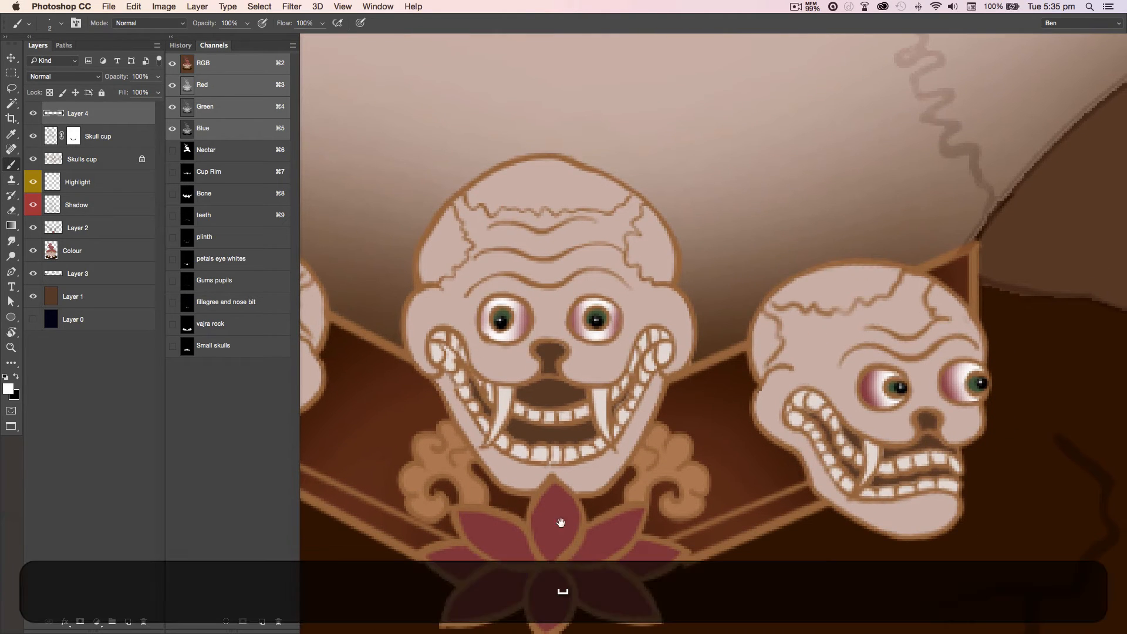
Rename Layer 3, which holds the green irises, as "under colour"
key(super+minus)
drag(698, 551, 761, 556)
click(715, 556)
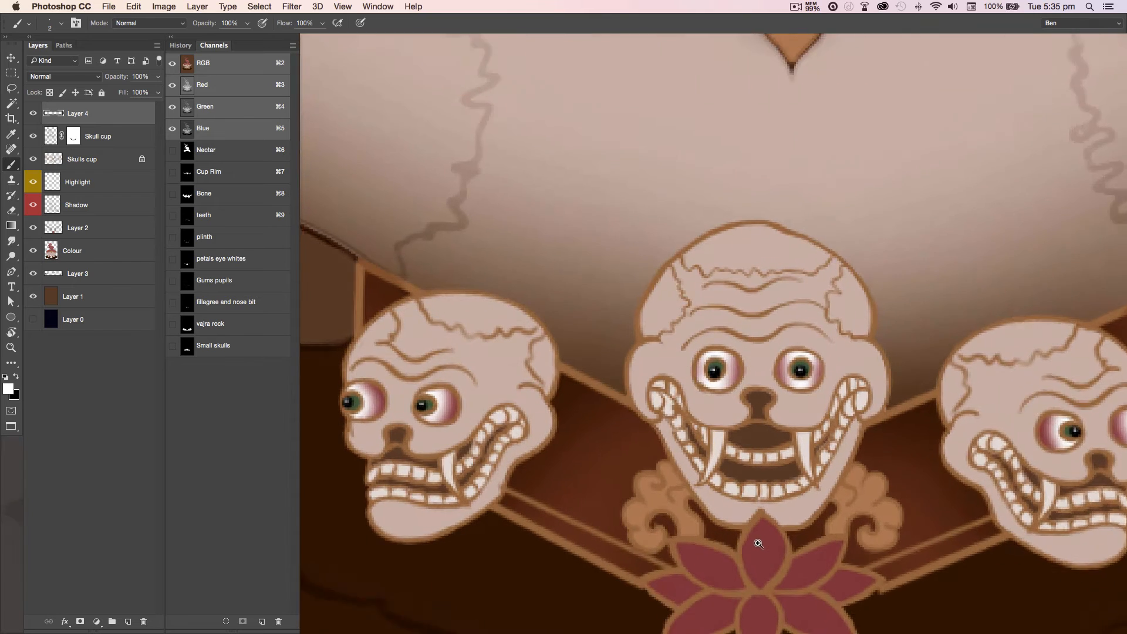
double_click(78, 274)
text(under colour)
key(Return)
Sample a dark red and paint the skulls' nose openings on the under colour layer with a size 6 brush
key(b)
alt+click(451, 402)
key(bracketright)
key(bracketright)
key(bracketright)
key(bracketright)
drag(448, 394, 451, 386)
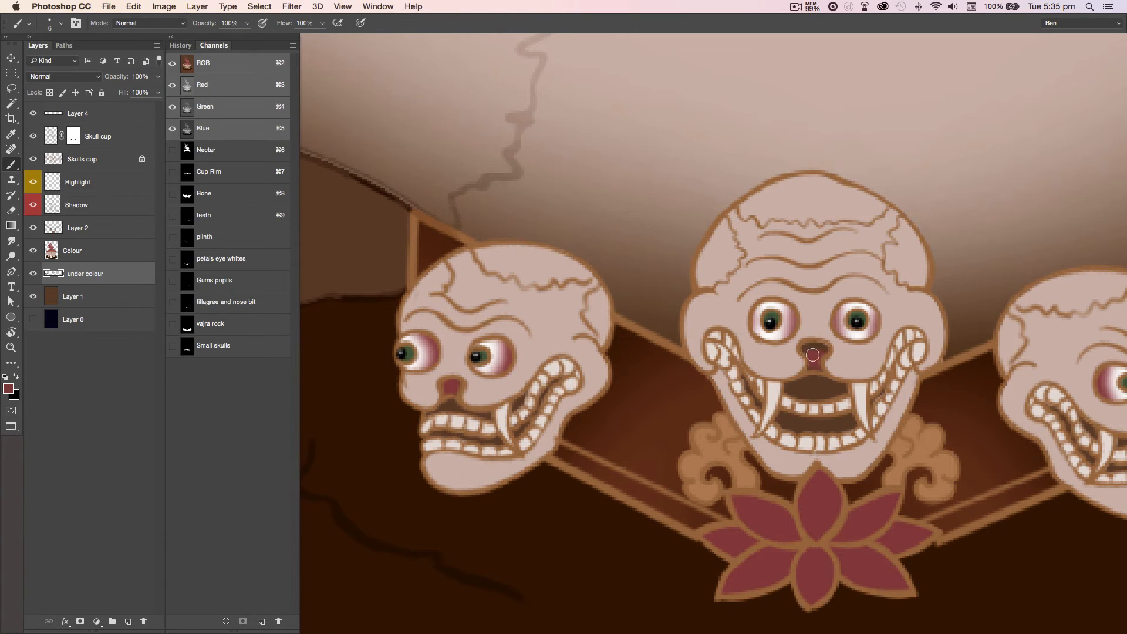
Sample a muted pink and paint the upper gums in the skulls' mouths on the under colour layer
mouse_move(821, 405)
mouse_down()
mouse_move(841, 459)
mouse_move(758, 503)
mouse_move(616, 325)
mouse_move(663, 393)
mouse_up()
alt+click(611, 332)
alt+click(614, 337)
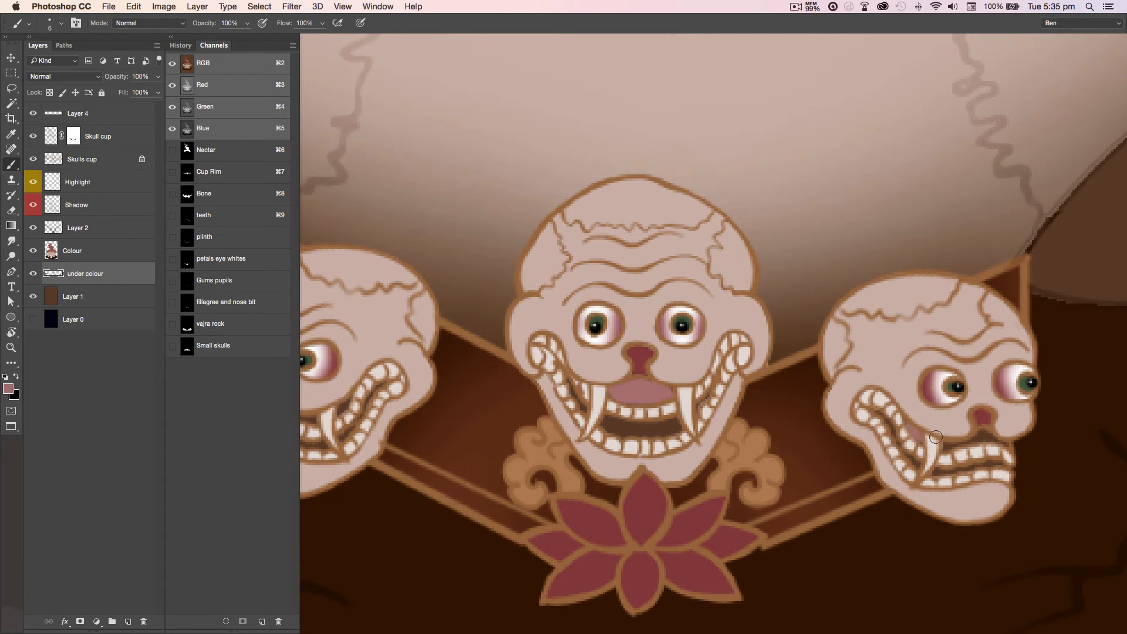
scroll(853, 498, left, 5)
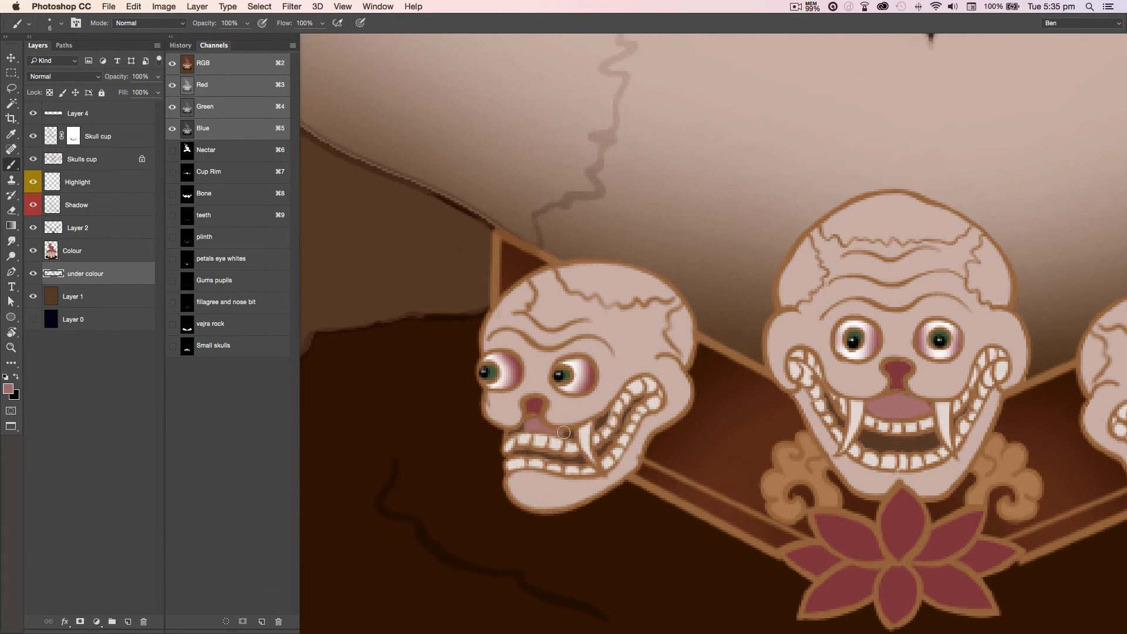
Sample the dark red of the nose and paint the mouth interiors between the small skulls' teeth on the under colour layer
click(33, 298)
click(32, 297)
alt+click(530, 422)
drag(508, 454, 583, 460)
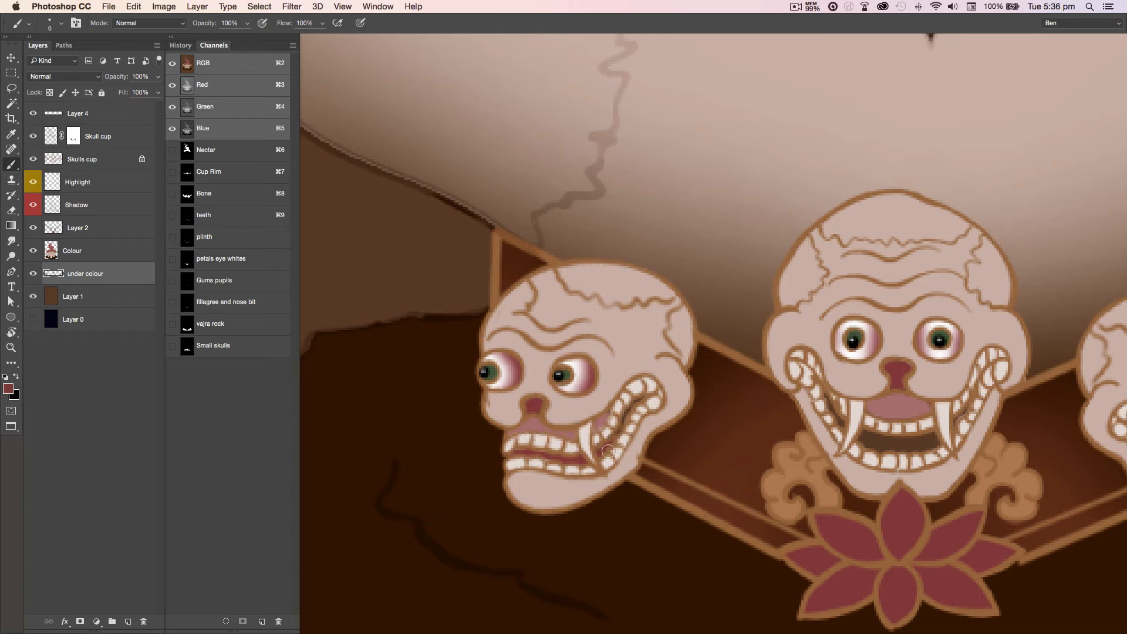
drag(865, 437, 865, 436)
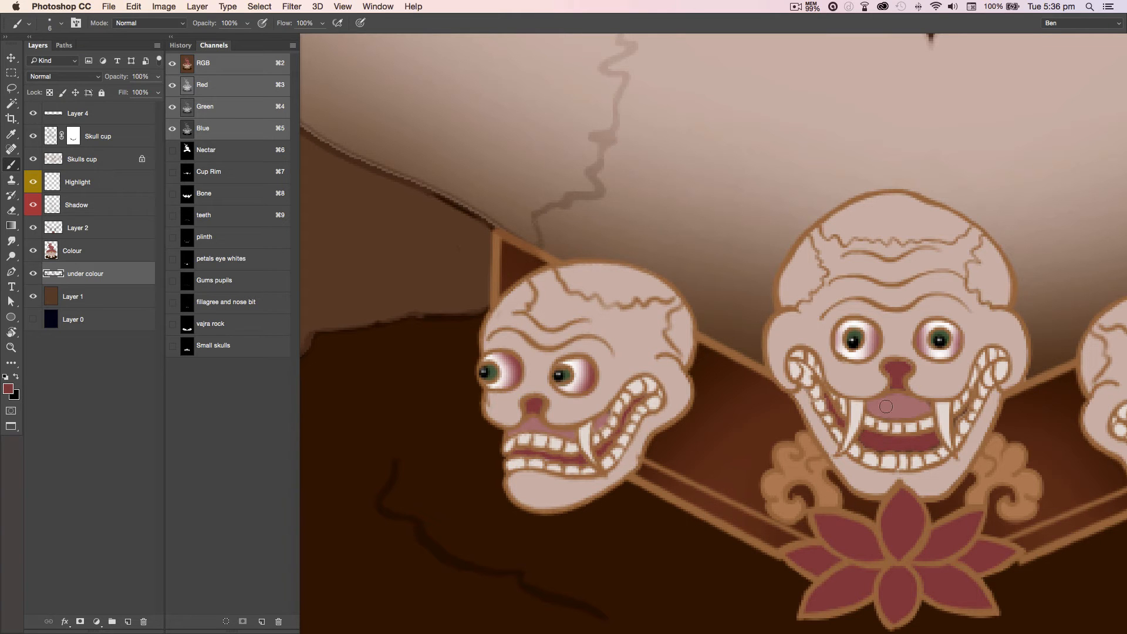
drag(886, 510, 625, 500)
Load the Small skulls channel as a selection and make Layer 2 the active layer
key(super+space)
drag(779, 543, 539, 543)
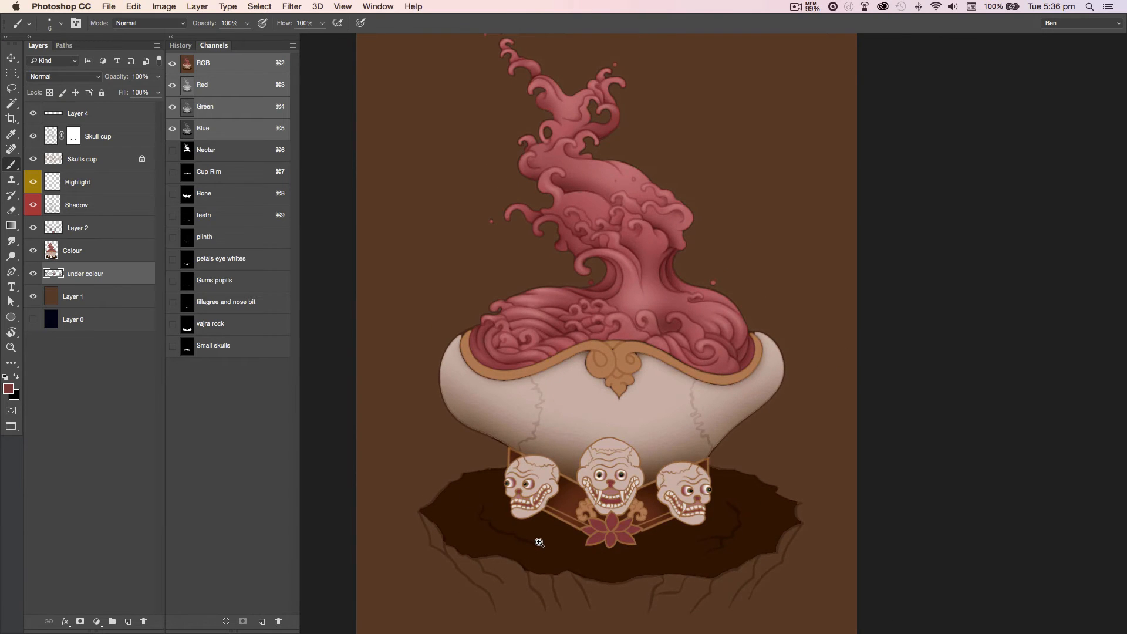
super+click(206, 348)
click(97, 234)
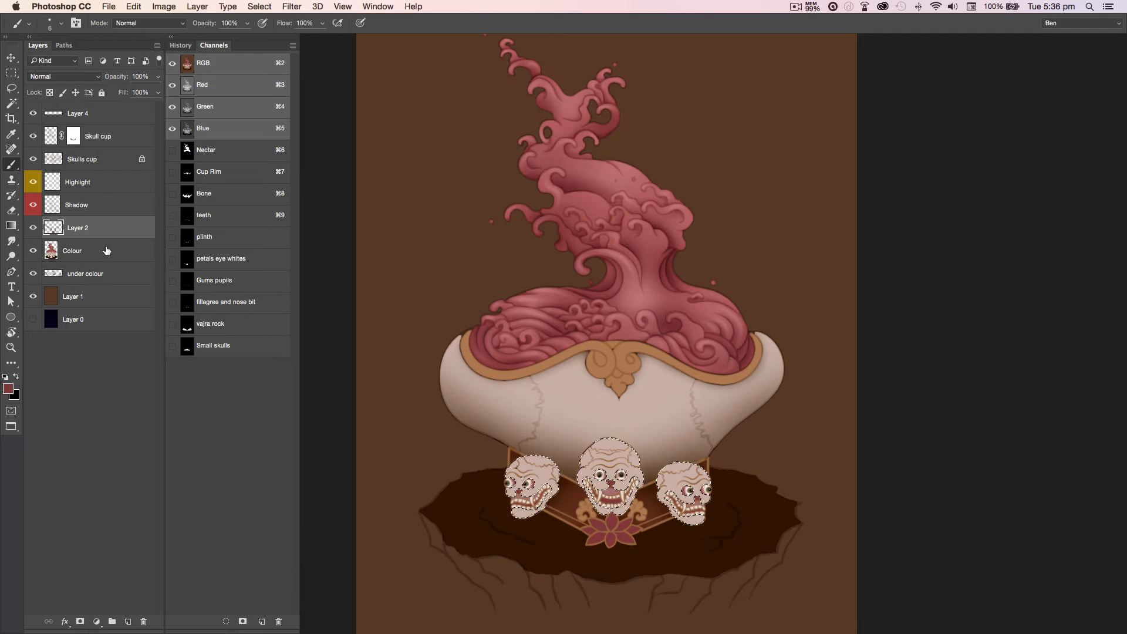
key(super+space)
drag(549, 495, 573, 521)
Set up a soft size 25 brush at 30% opacity and hide the selection outline around the small skulls
key(b)
key(shift+bracketleft)
key(shift+bracketleft)
key(shift+bracketleft)
key(shift+bracketleft)
key(bracketright)
key(bracketright)
key(bracketright)
key(bracketright)
key(bracketright)
key(bracketright)
key(super+h)
key(3)
key(bracketleft)
Sample the dark brown of the rock and softly shade the back edge of the left-hand small skull on Layer 2
drag(555, 465, 575, 443)
key(super+z)
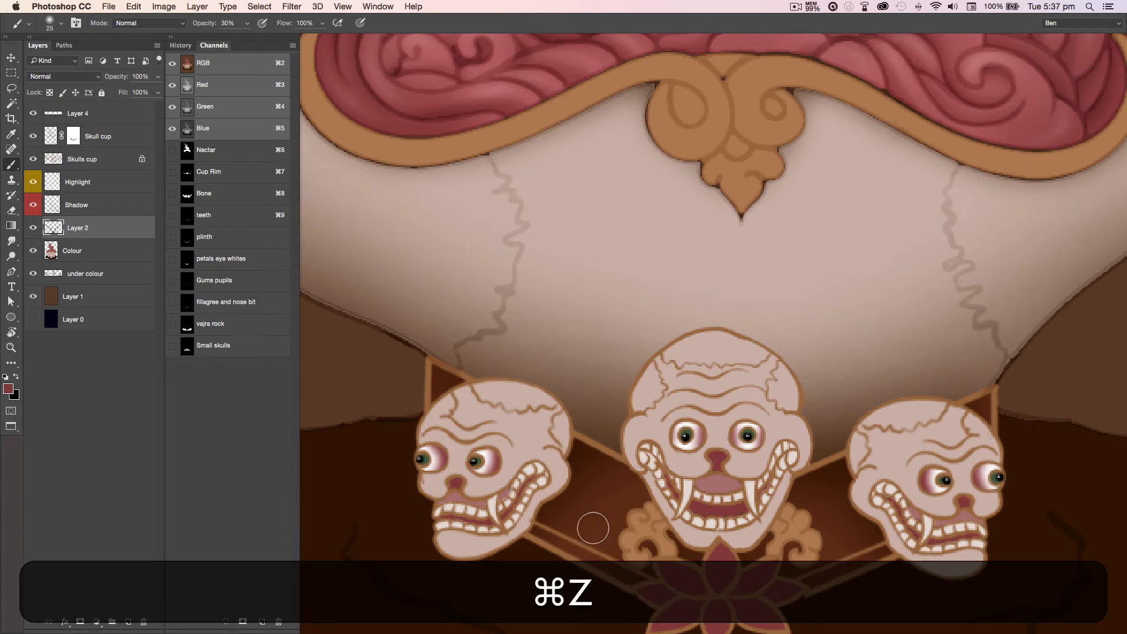
alt+click(857, 599)
drag(555, 461, 580, 433)
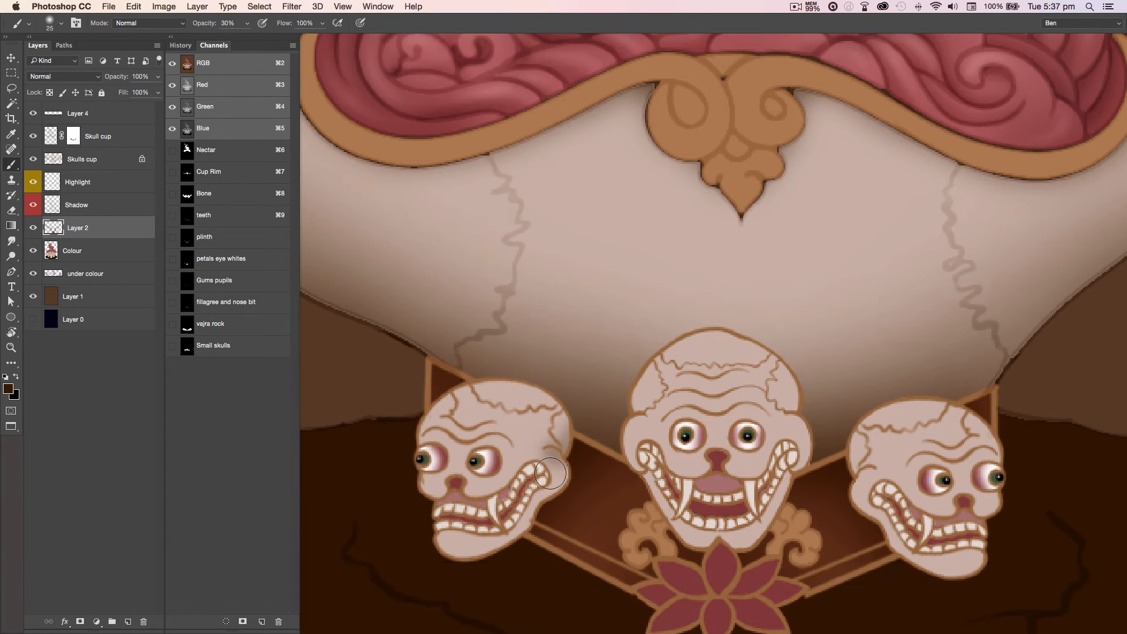
Set the Eraser to a harder size 20 tip at 100% opacity for cleaning up the left-hand skull's shading
key(e)
key(bracketleft)
key(bracketleft)
key(shift+bracketright)
key(0)
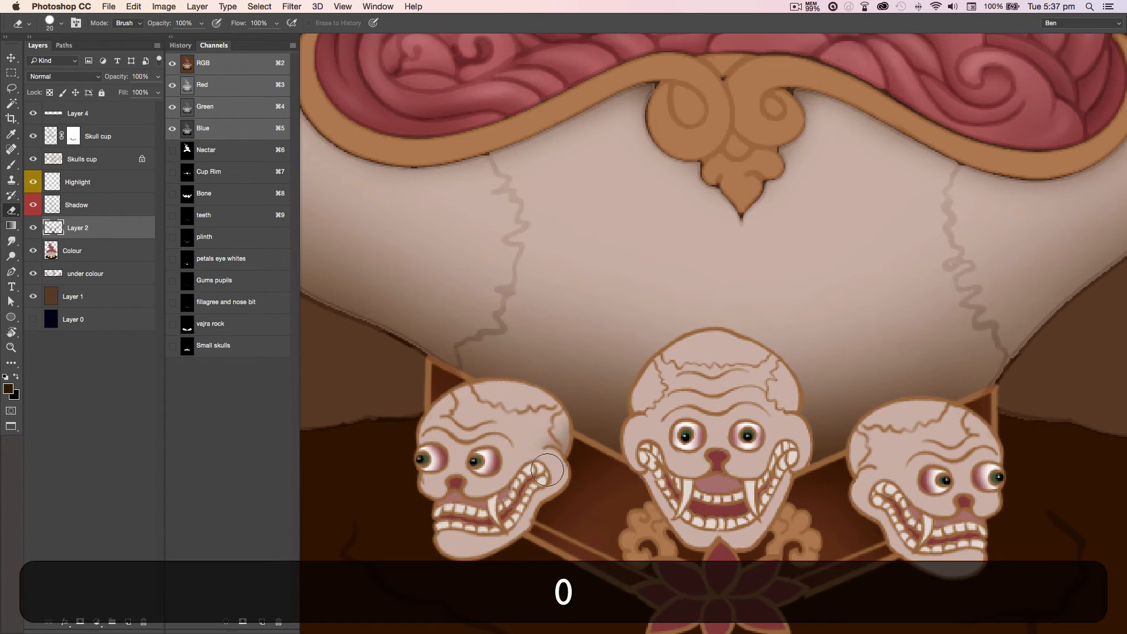
Paint soft dark-brown shading along the edges and jaws of the outer skulls on Layer 2 at 30% opacity, trimming it with the Eraser
key(b)
key(e)
key(b)
key(e)
key(b)
key(e)
key(b)
key(e)
key(b)
key(bracketright)
key(bracketleft)
drag(440, 562, 485, 560)
drag(868, 550, 910, 563)
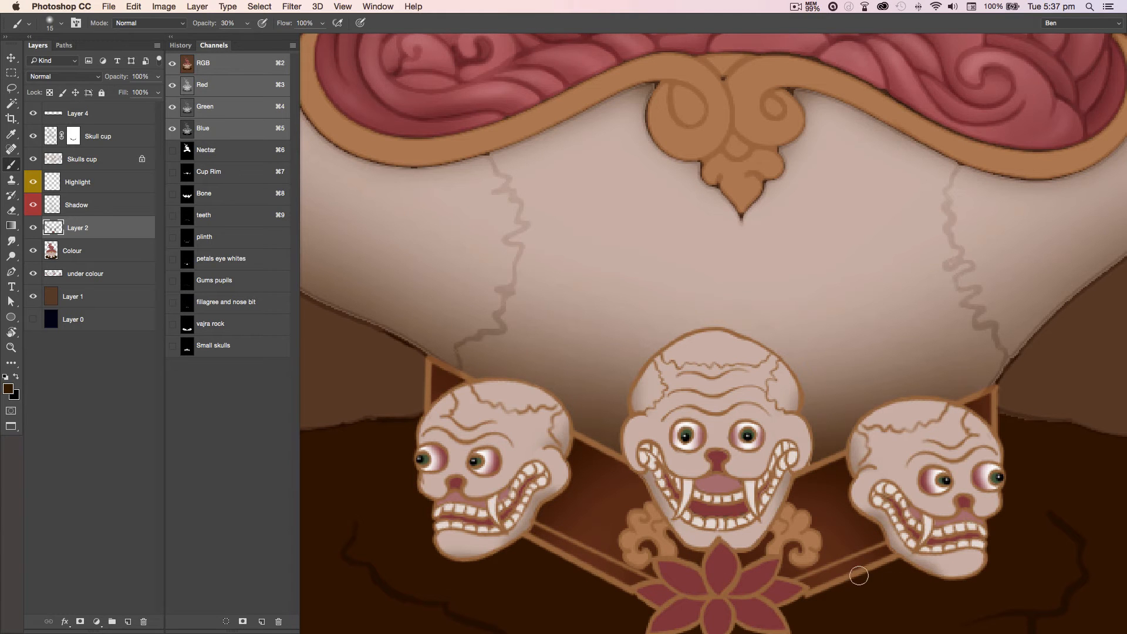
On the Shadow layer, shade the left skull's brow wrinkles with a black brush at 70% opacity and erase the excess
click(89, 205)
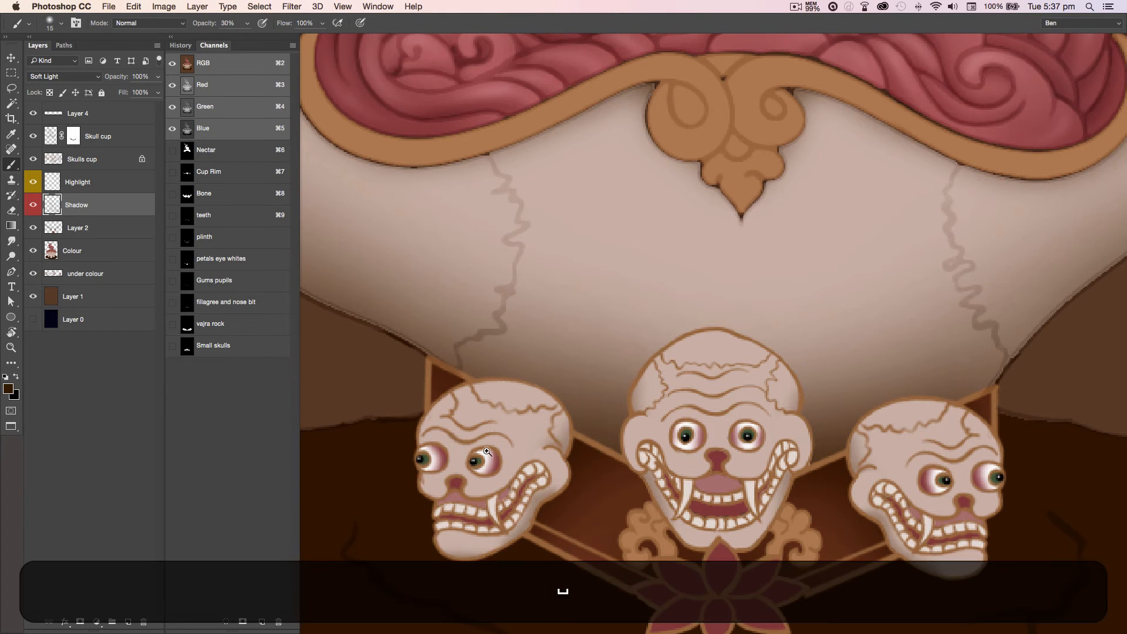
super+click(463, 437)
key(d)
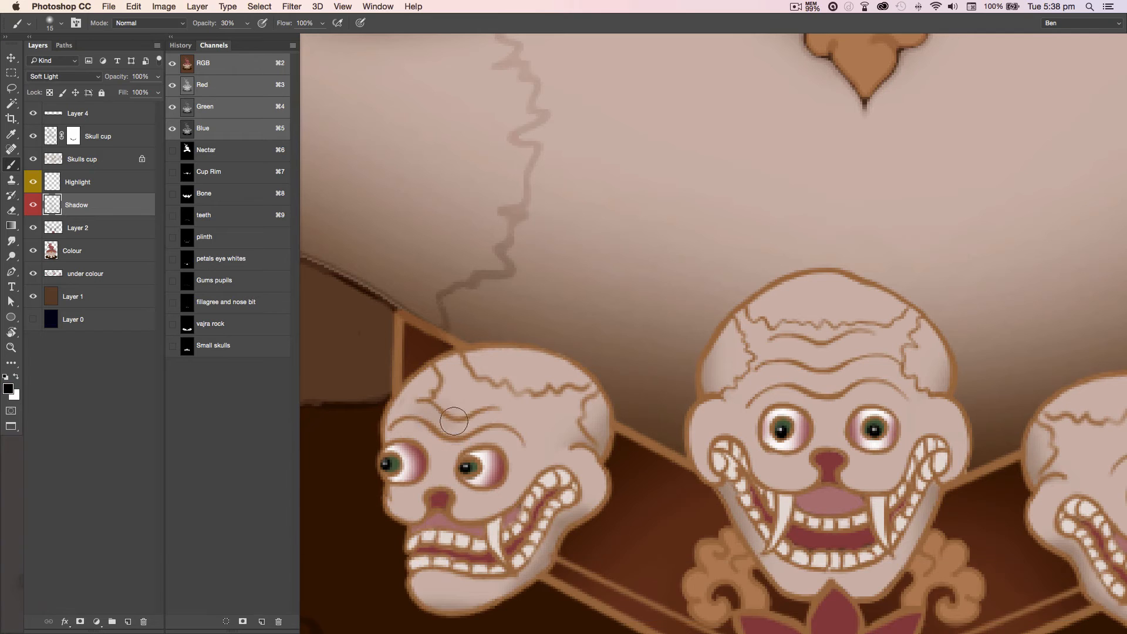
key(7)
key(e)
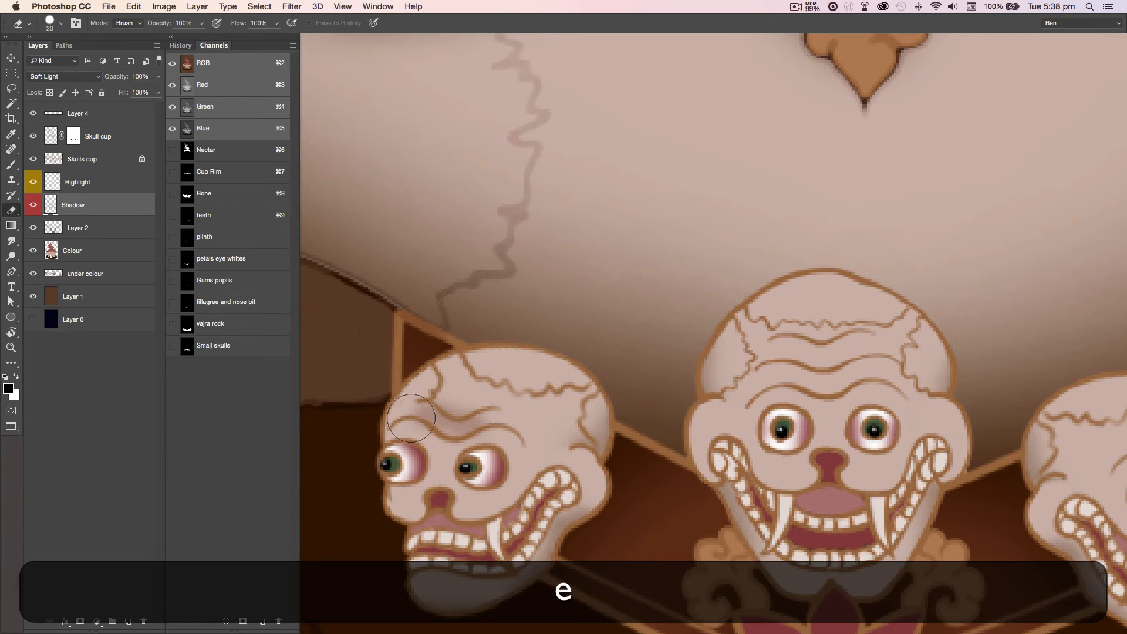
drag(415, 421, 480, 432)
key(e)
mouse_move(405, 437)
mouse_down()
mouse_move(476, 459)
mouse_move(508, 451)
mouse_up()
Build up shading around the centre skull's brow and forehead on the Shadow layer, alternating Brush and Eraser
key(b)
mouse_move(787, 347)
mouse_down()
mouse_move(835, 344)
mouse_move(781, 353)
mouse_up()
key(e)
drag(857, 358, 893, 376)
key(b)
mouse_move(764, 387)
mouse_down()
mouse_move(802, 375)
mouse_move(885, 372)
mouse_move(778, 389)
mouse_move(898, 376)
mouse_up()
key(e)
key(b)
key(e)
mouse_move(757, 411)
mouse_down()
mouse_move(846, 398)
mouse_move(776, 417)
mouse_move(881, 405)
mouse_up()
key(b)
Shade the right skull's brow wrinkles on the Shadow layer and clean the strokes with the Eraser
drag(765, 506, 410, 431)
drag(784, 390, 866, 358)
key(e)
mouse_move(787, 417)
mouse_down()
mouse_move(884, 367)
mouse_move(769, 429)
mouse_move(889, 376)
mouse_up()
key(b)
key(e)
key(b)
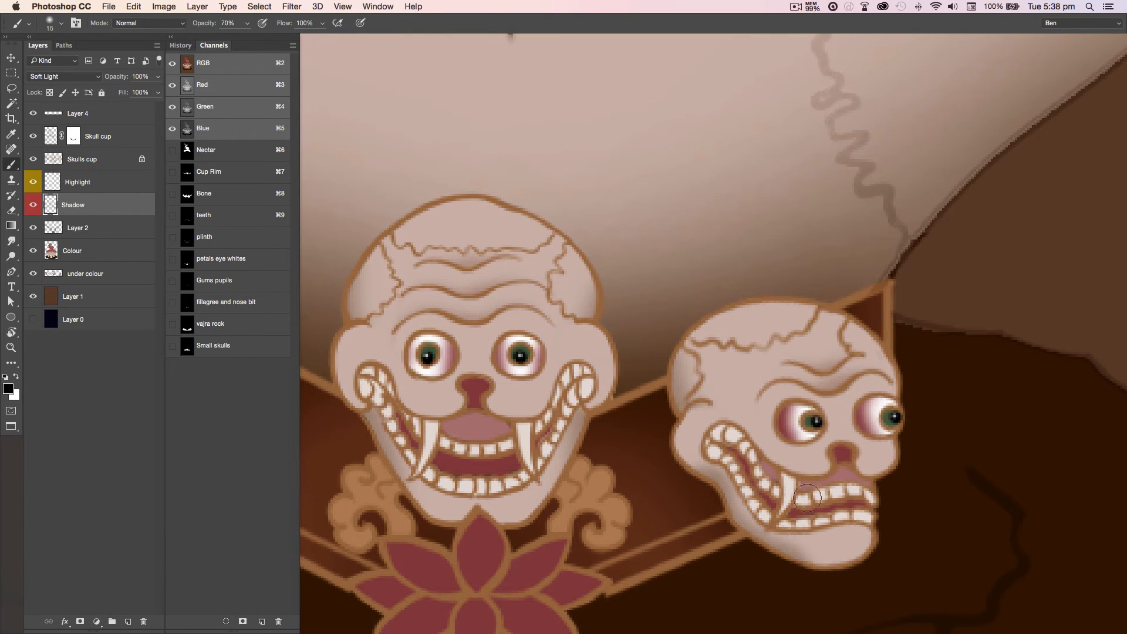
Deepen the shading around the skulls' eye sockets and cheeks with a 20 px brush
key(bracketright)
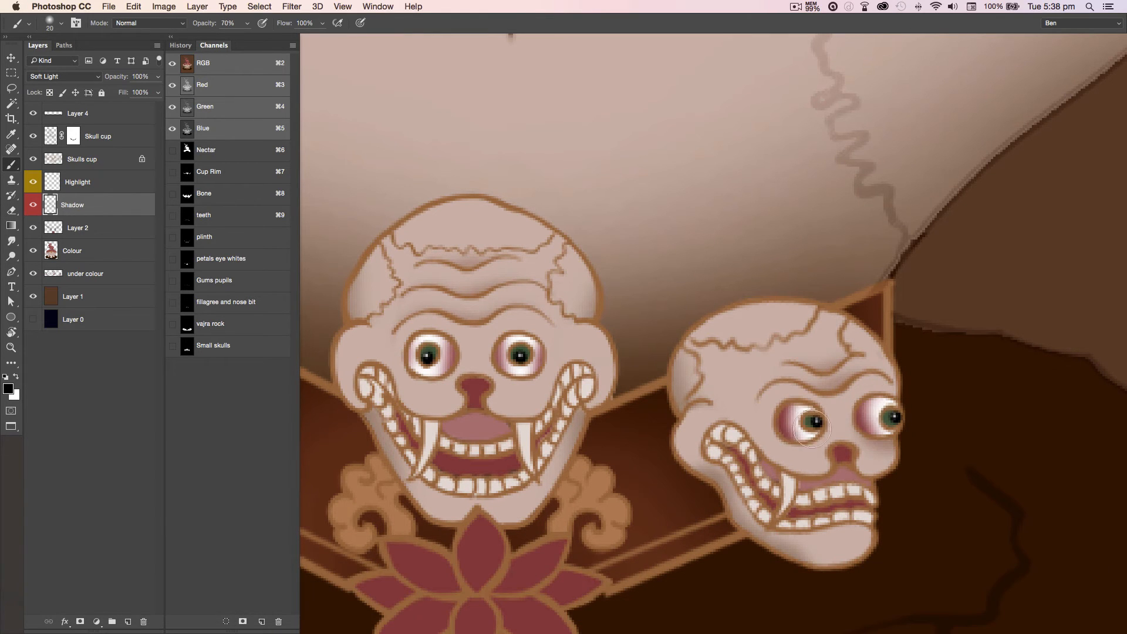
drag(434, 351, 718, 371)
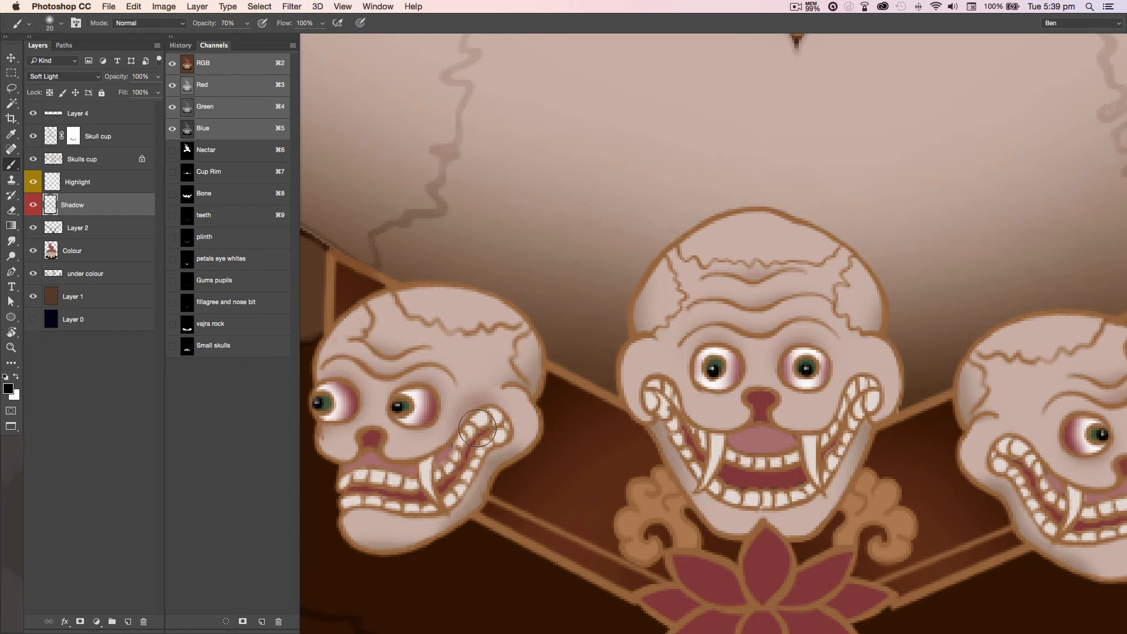
scroll(793, 418, right, 8)
Add broad soft shadows to the crowns of the skulls with a 45 px brush
key(super+minus)
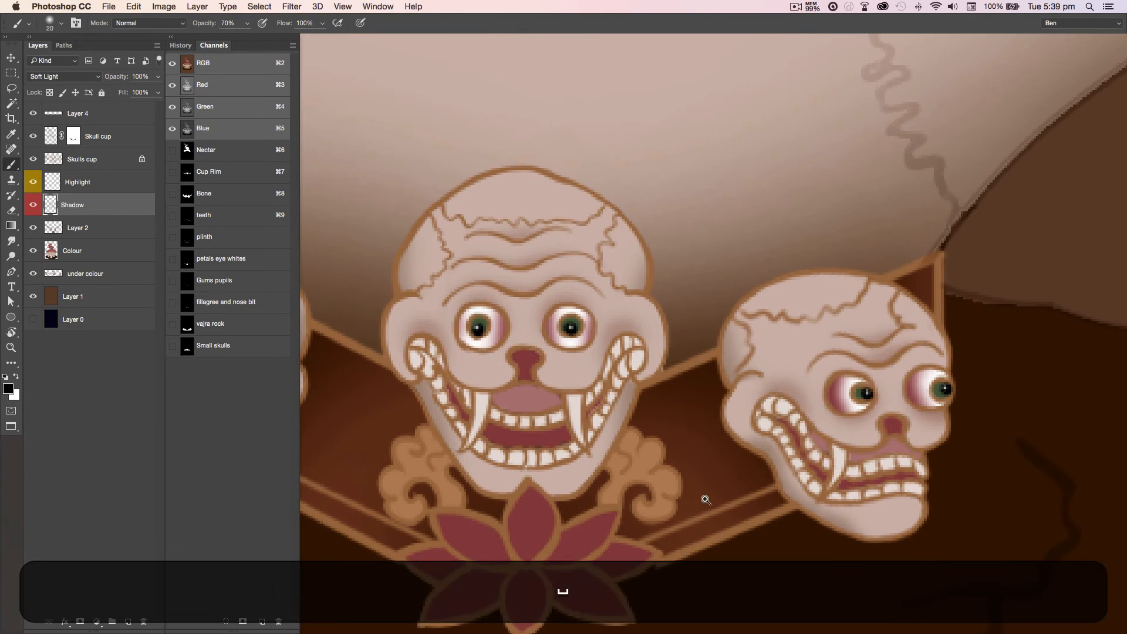
key(bracketright)
key(bracketright)
key(bracketright)
key(bracketright)
key(bracketright)
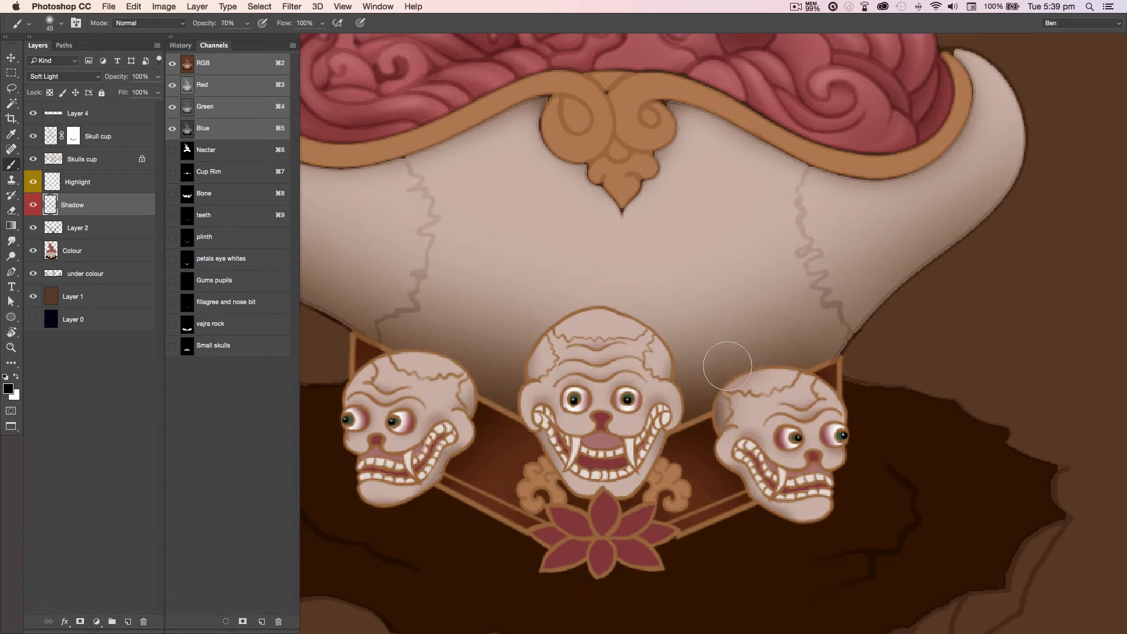
mouse_move(500, 385)
mouse_down()
mouse_move(423, 346)
mouse_move(441, 376)
mouse_move(493, 399)
mouse_up()
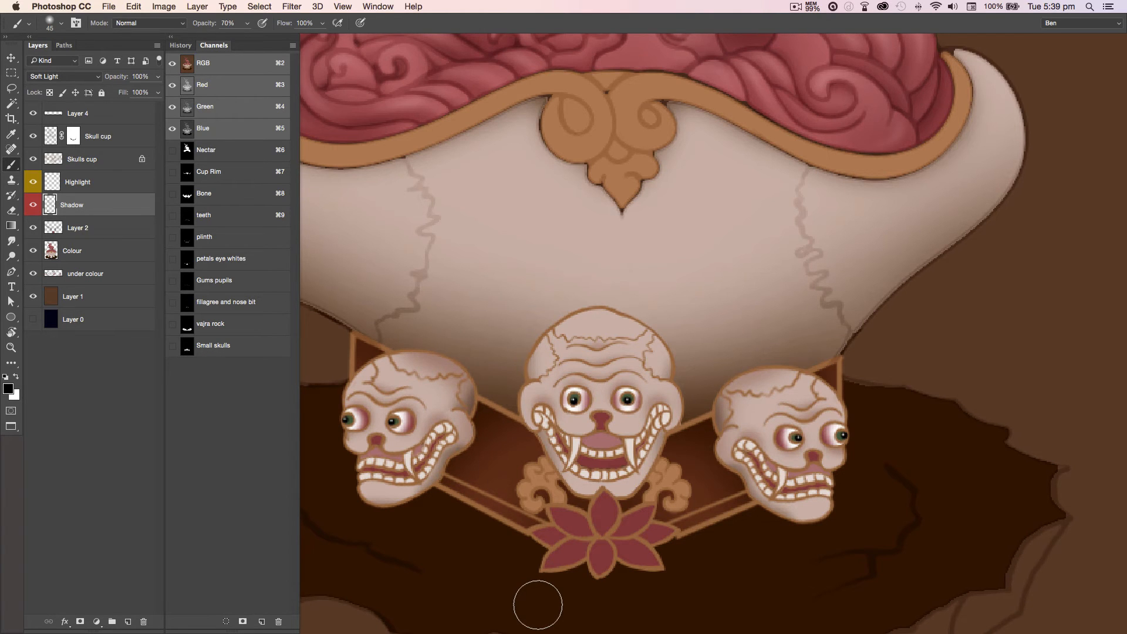
Hide the Skulls cup linework and clean up the skull shadows with a soft 30 px Eraser
key(super+minus)
key(super+plus)
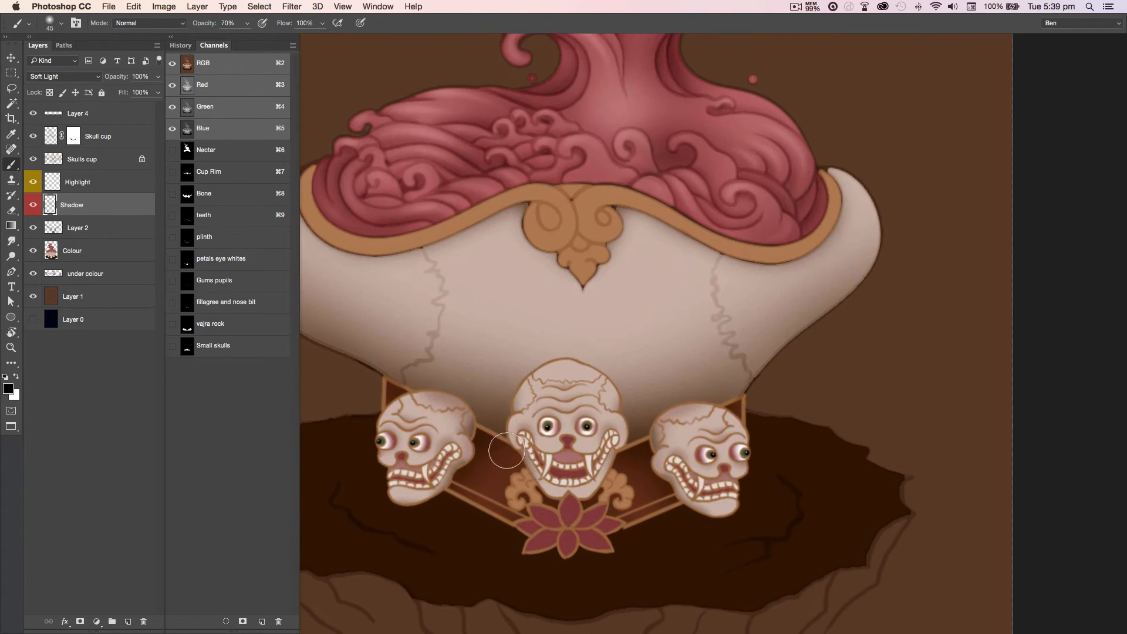
key(super+minus)
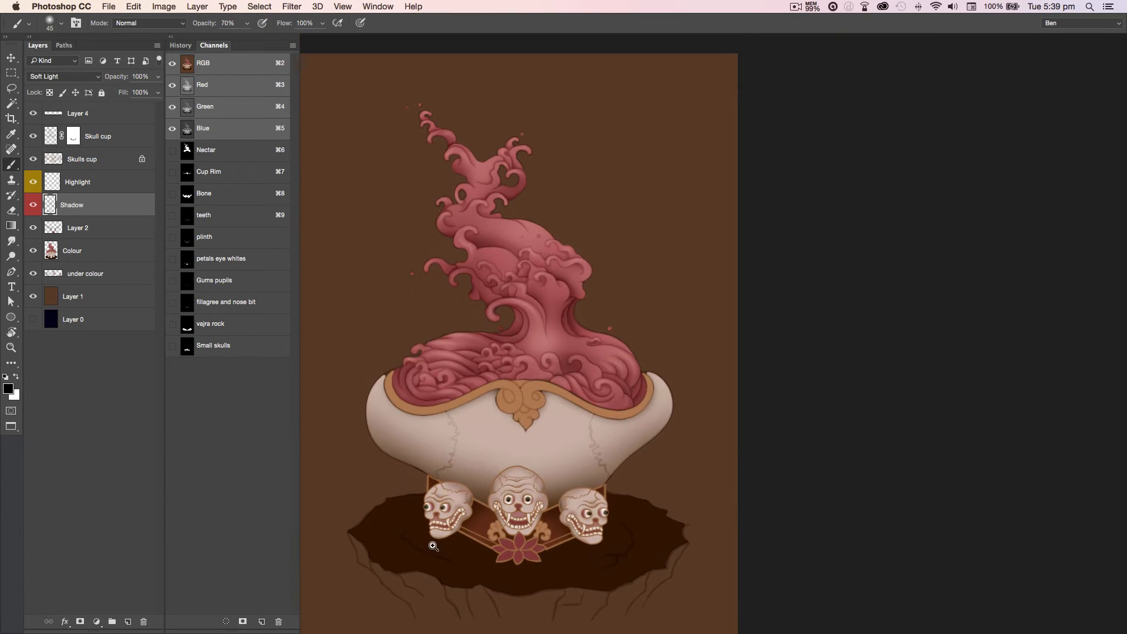
click(33, 159)
super+click(495, 573)
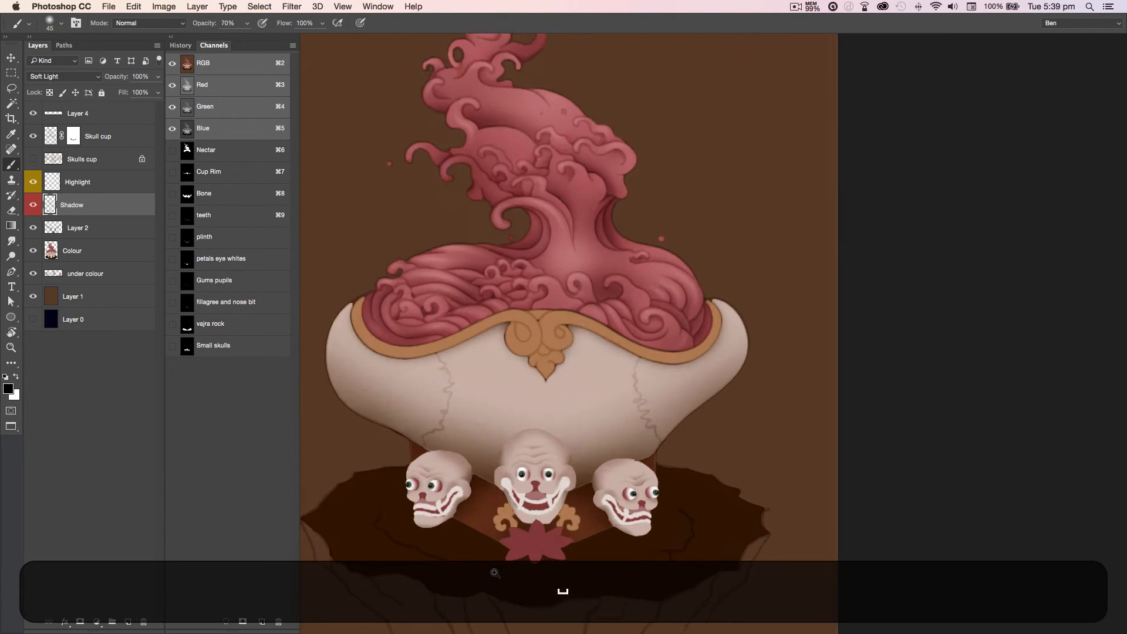
key(e)
key(bracketright)
key(shift+bracketleft)
mouse_move(622, 345)
mouse_down()
mouse_move(665, 337)
mouse_move(694, 350)
mouse_up()
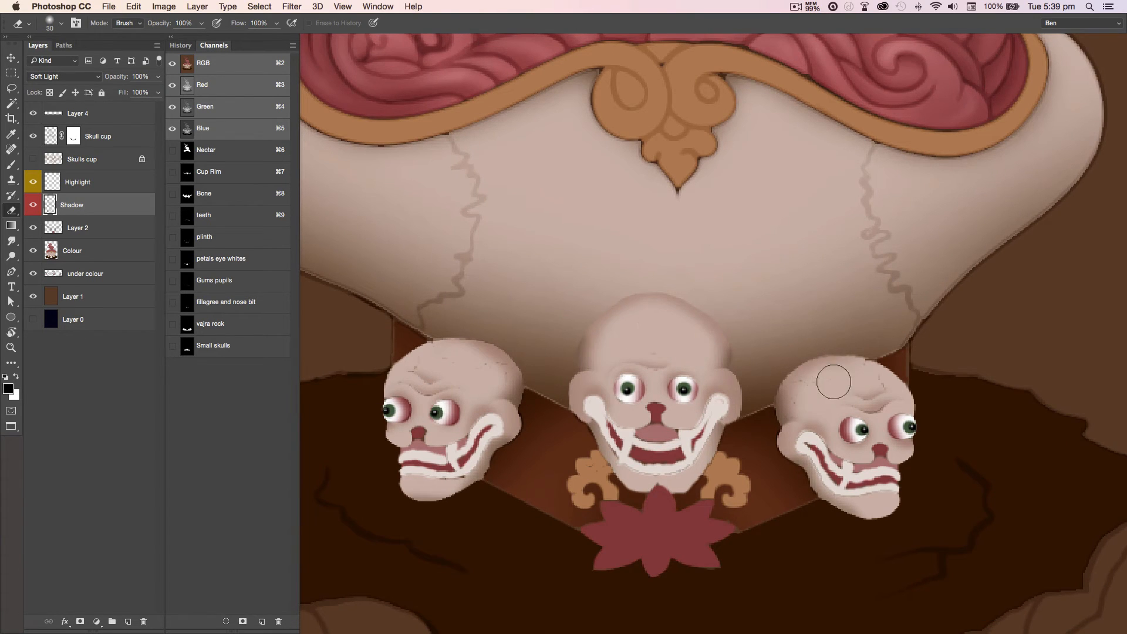
scroll(402, 352, up, 3)
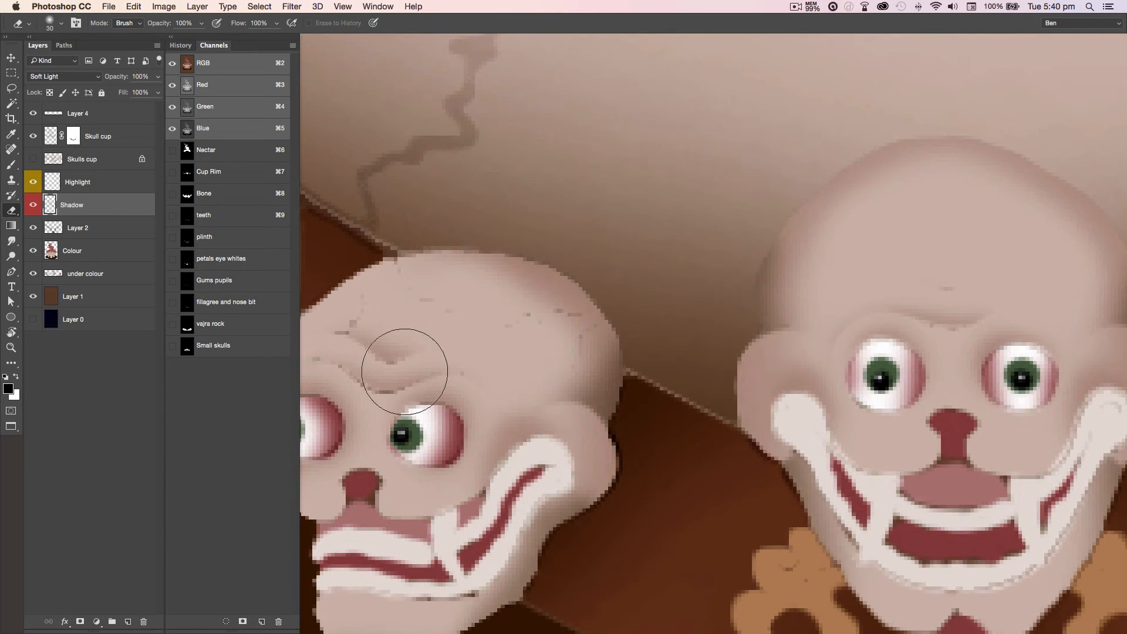
Smooth the skulls' shadow edges with the Smudge tool at 70% strength
key(s)
key(bracketright)
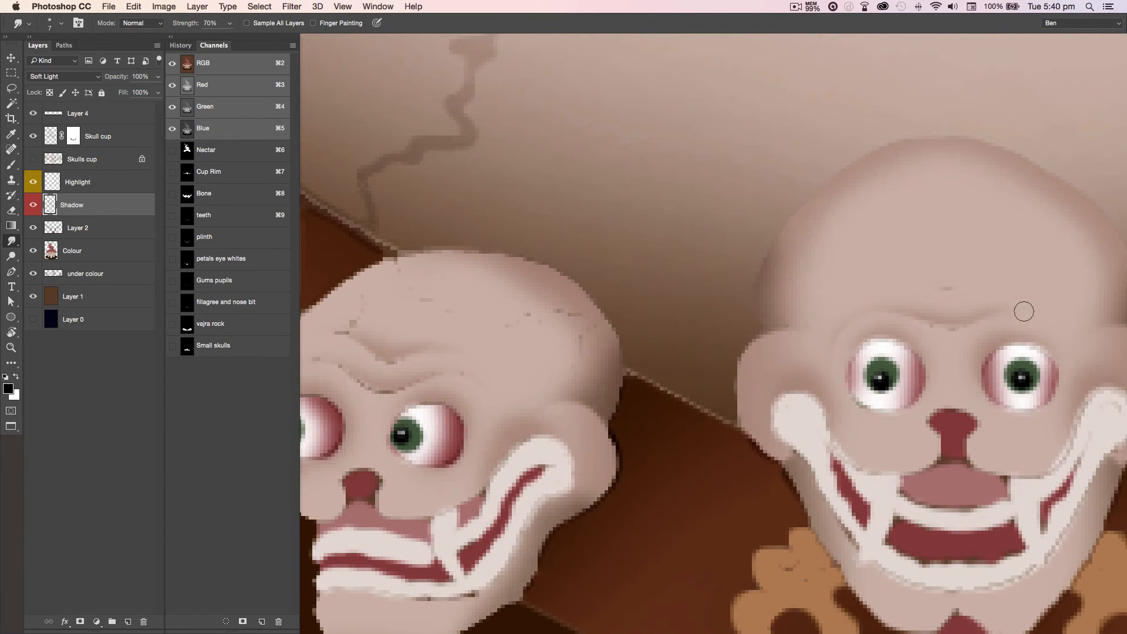
key(h)
key(h)
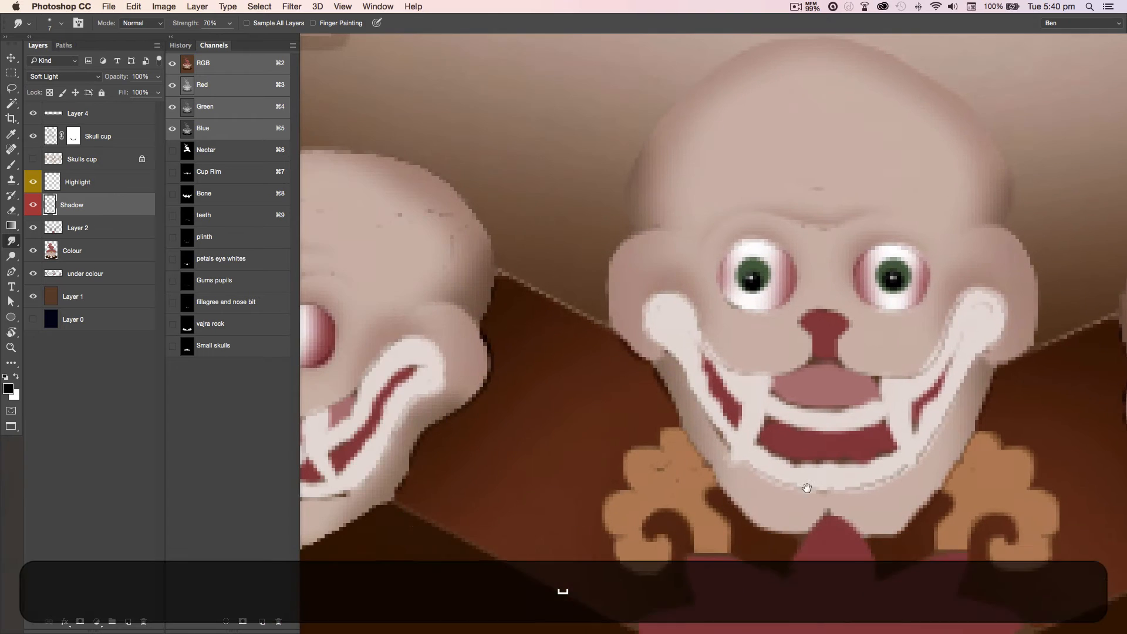
drag(949, 232, 798, 464)
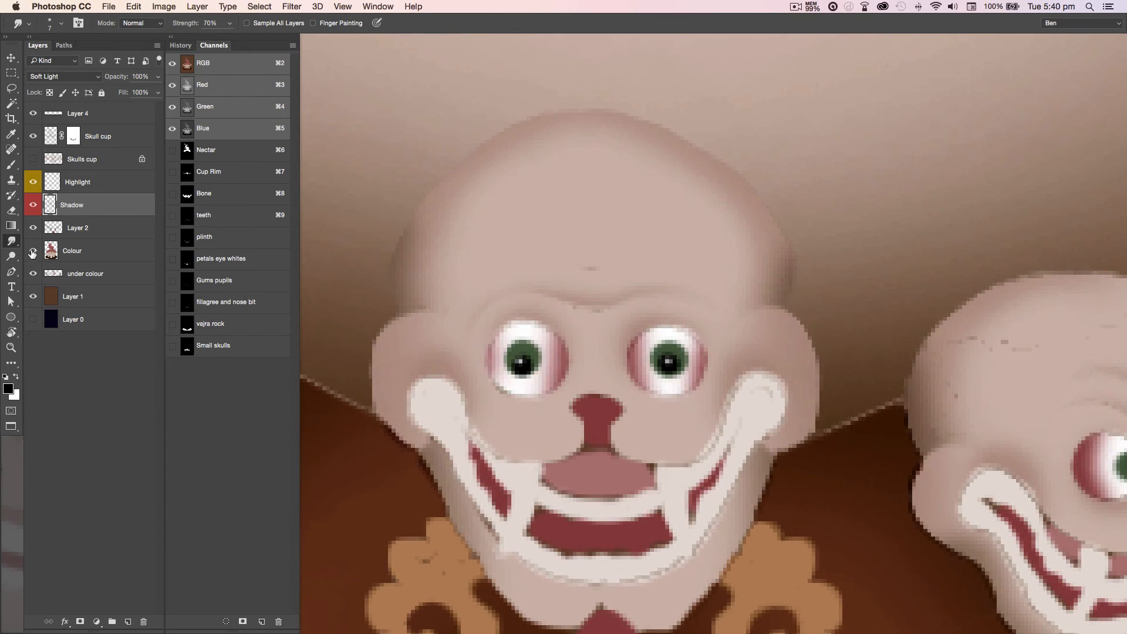
Show the Skulls cup linework again and add a new layer above Shadow in Soft Light mode
click(34, 159)
click(33, 160)
click(33, 161)
click(130, 622)
click(64, 76)
click(53, 215)
Shade beneath the centre skull's upper forehead wrinkle on the new layer with a small brush, trimming it with a soft Eraser
key(b)
key(bracketleft)
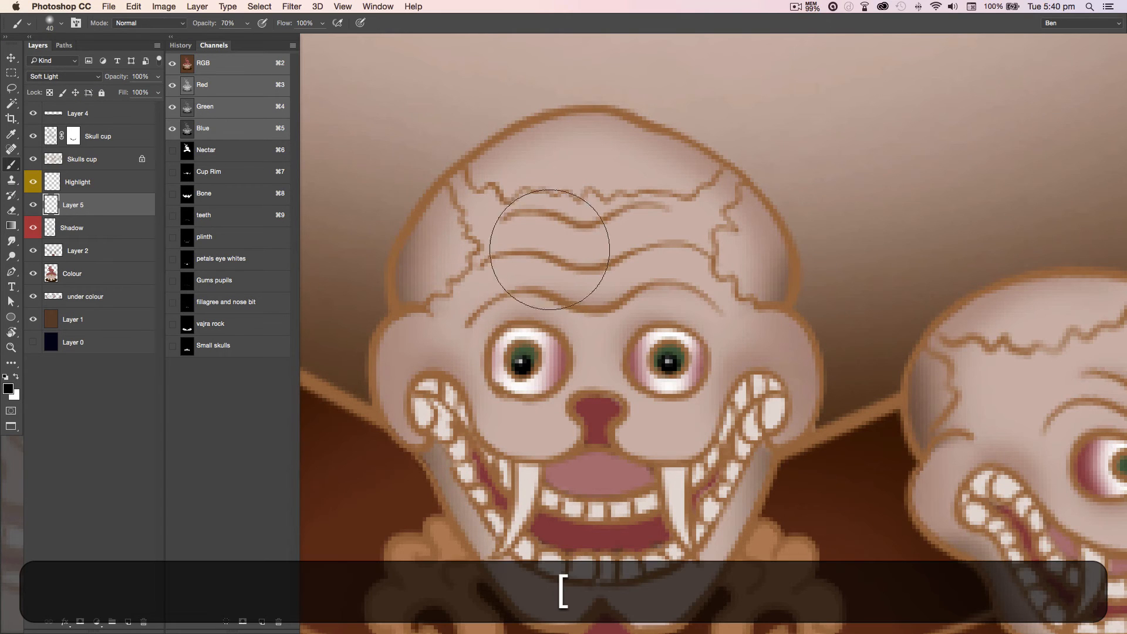
key(bracketleft)
key(bracketleft)
key(bracketleft)
mouse_move(511, 226)
mouse_down()
mouse_move(649, 222)
mouse_move(623, 232)
mouse_up()
key(super+z)
key(shift+bracketright)
key(bracketright)
key(shift+bracketleft)
key(shift+e)
key(shift+bracketright)
key(bracketleft)
key(bracketleft)
mouse_move(523, 229)
mouse_down()
mouse_move(588, 243)
mouse_move(658, 226)
mouse_up()
Shade beneath the centre skull's middle forehead wrinkle with a 15 px brush at 70% opacity and erase the excess
key(b)
drag(517, 267, 681, 246)
key(super+z)
key(bracketright)
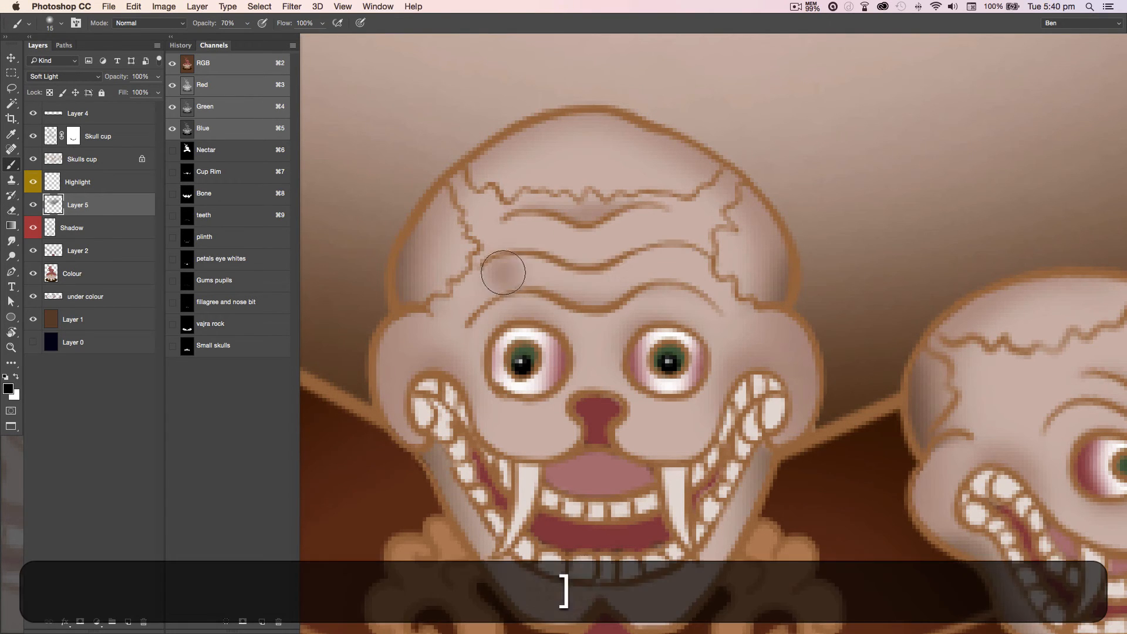
key(e)
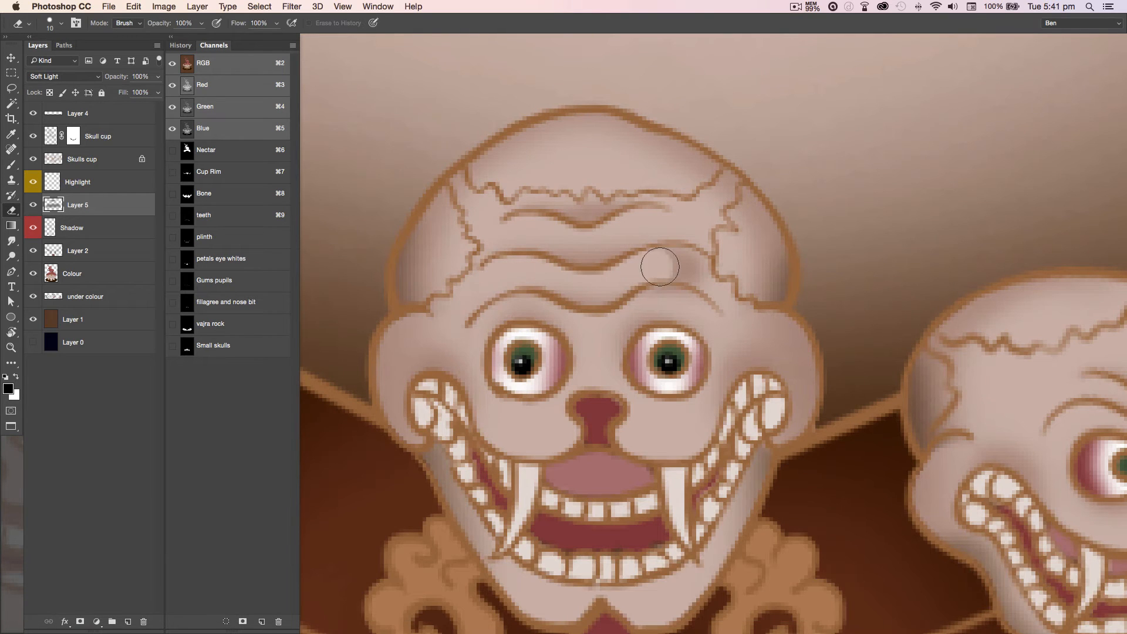
key(b)
Compare the skulls with the Skulls cup linework hidden and shown, and select that layer
key(super+minus)
key(super+minus)
click(34, 159)
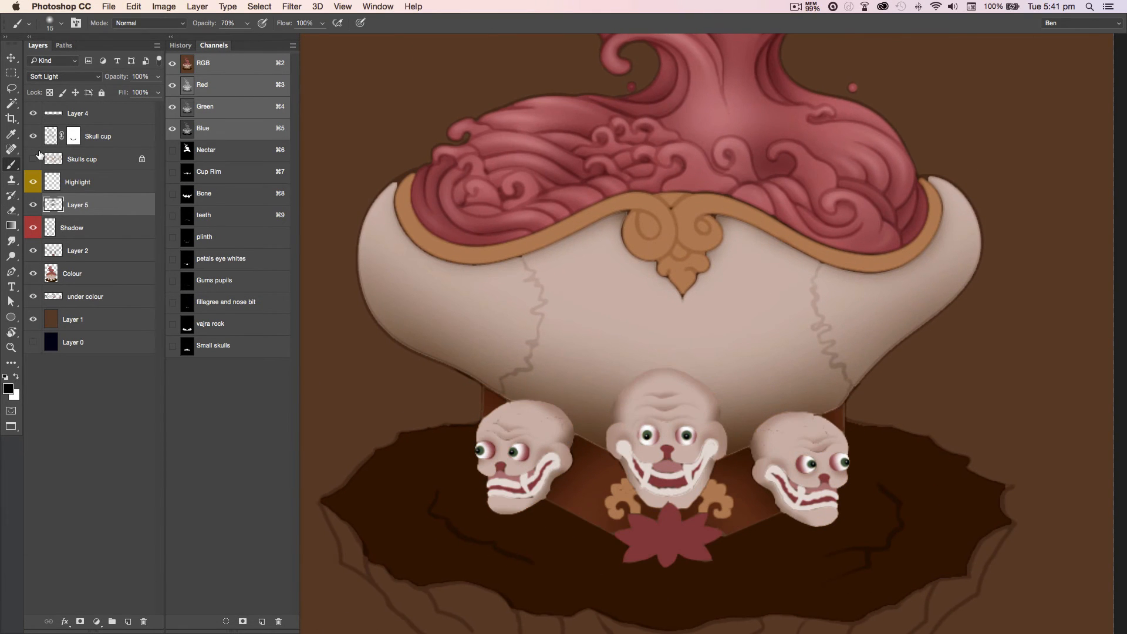
click(37, 158)
click(113, 161)
Try colorizing the Skulls cup linework through Hue/Saturation with saturation 25 and lightness +7
key(super+u)
click(490, 251)
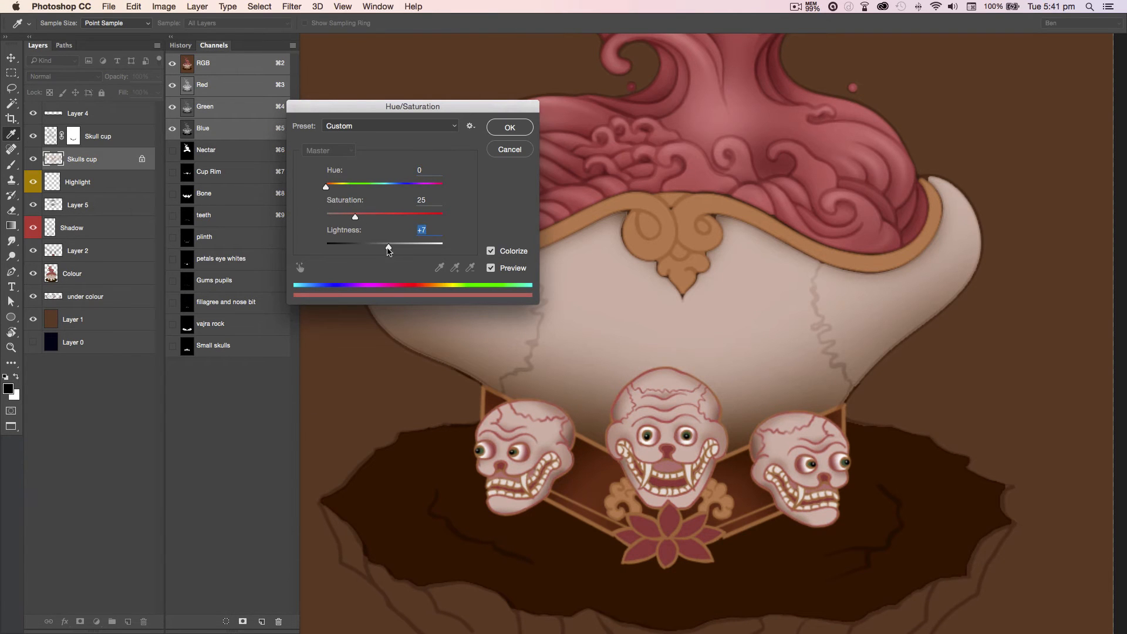
key(Return)
key(b)
key(super+d)
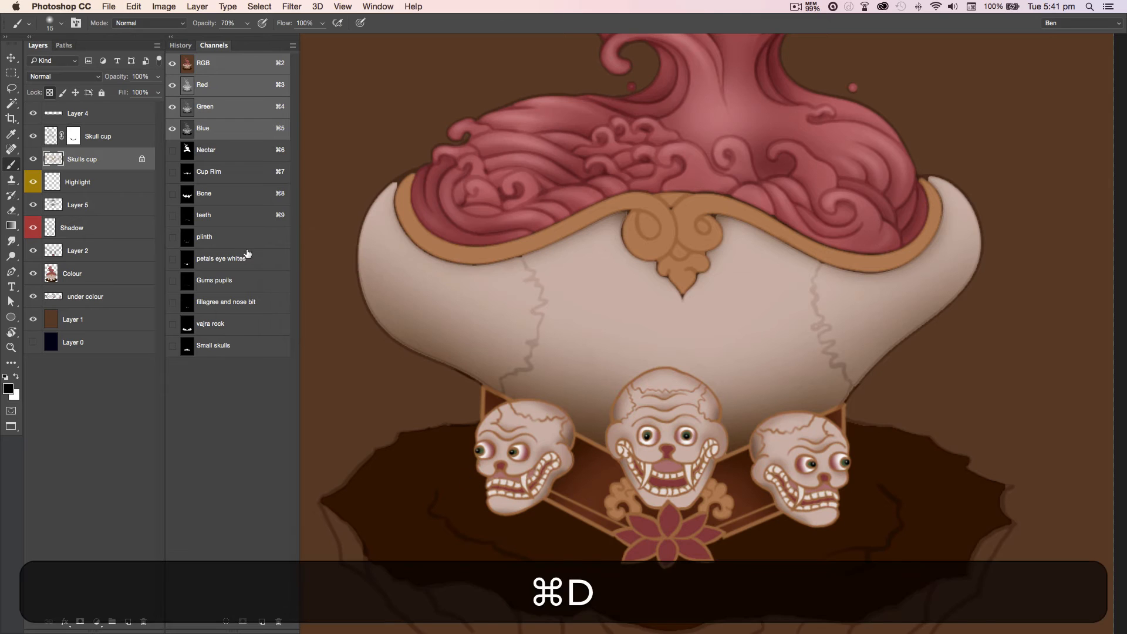
Adjust the Skulls cup linework's Hue/Saturation to saturation -28 and lightness +20
key(super+u)
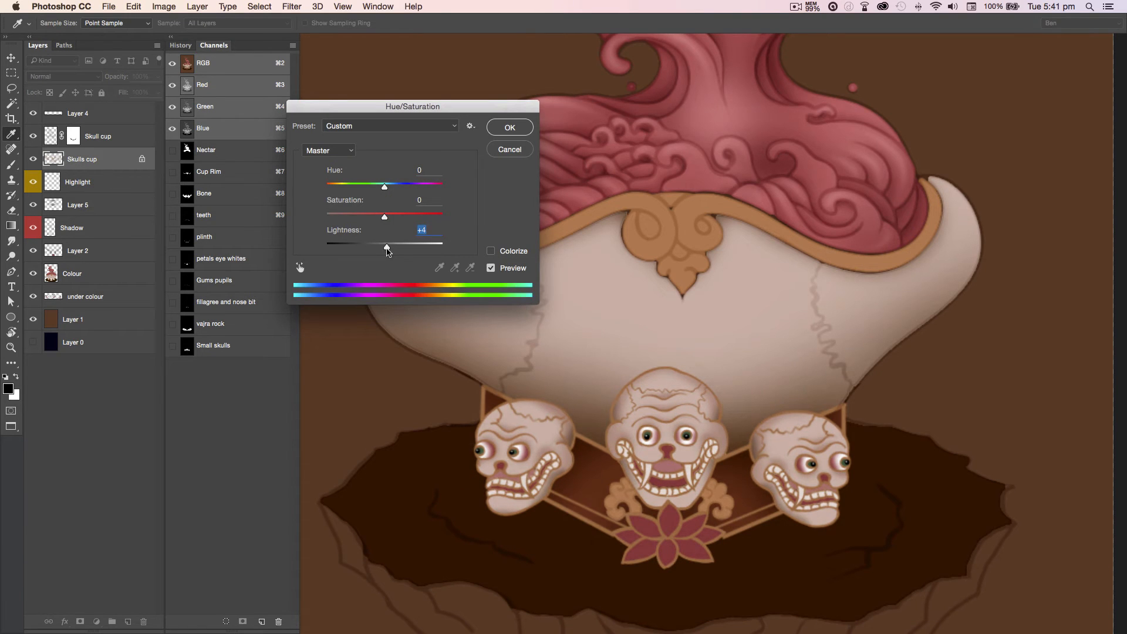
drag(387, 251, 401, 250)
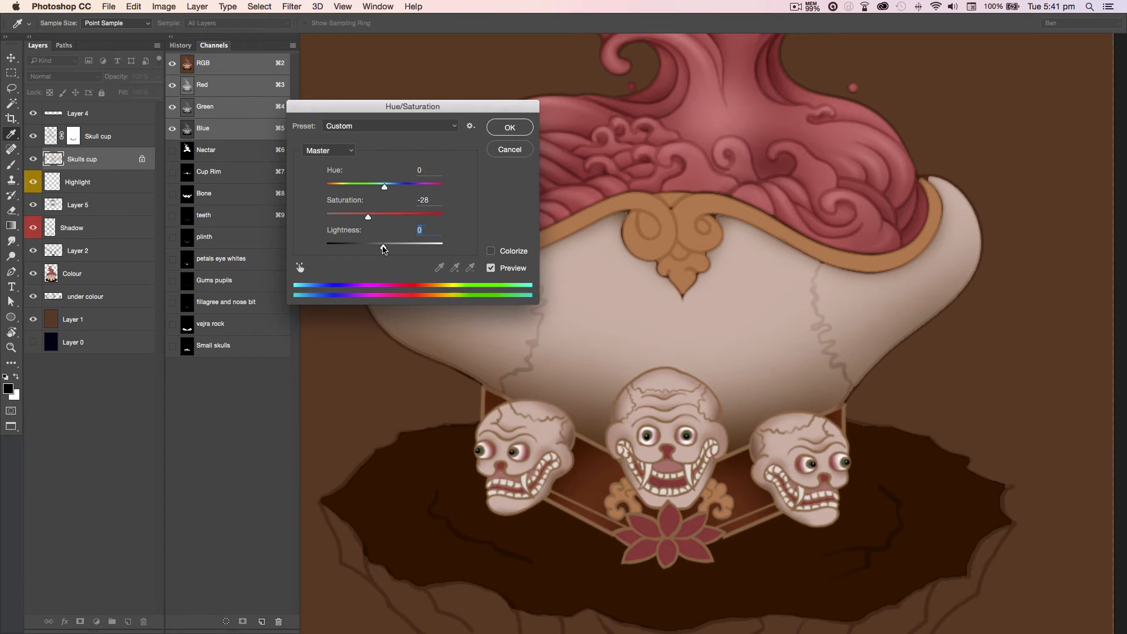
drag(391, 246, 399, 246)
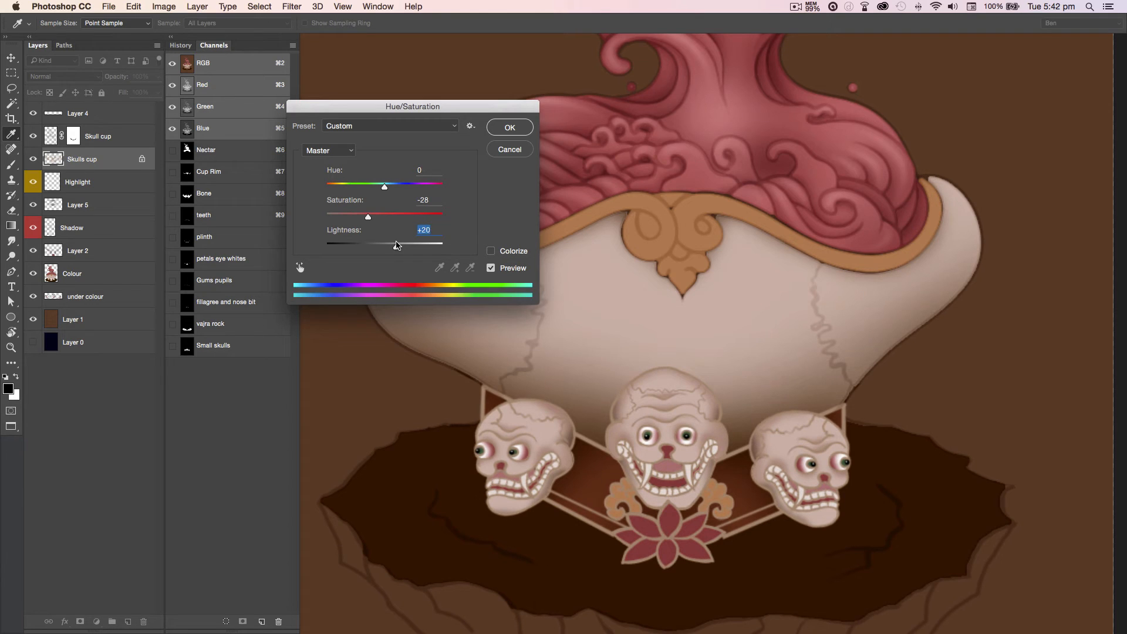
click(510, 127)
Sample a muted brown beside the centre skull and tint the skulls' outlines with a 40 px brush at 70% opacity
key(b)
alt+click(602, 410)
key(bracketright)
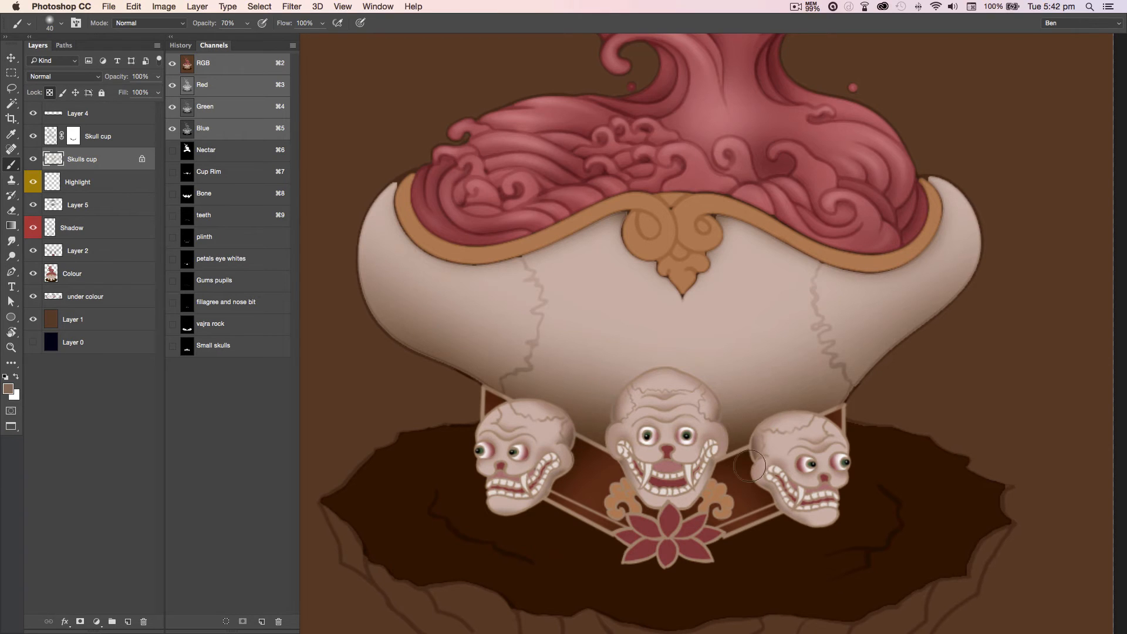
key(super+d)
Sample a darker skin tone and refine the skulls' linework with a 9 px brush at 30% opacity
key(super+plus)
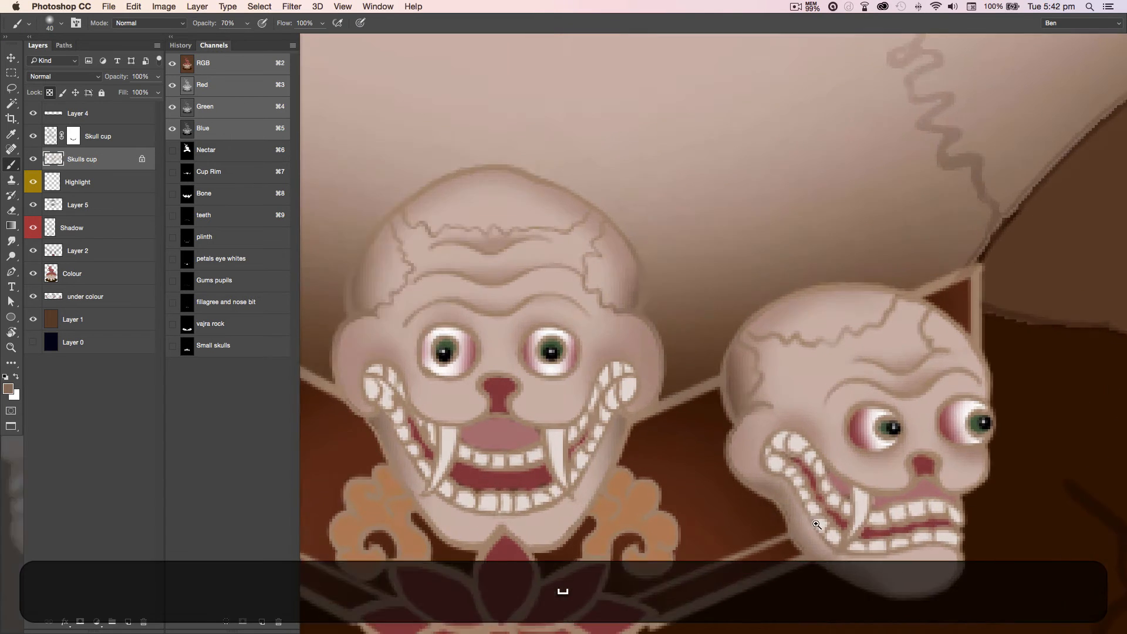
key(0)
key(bracketleft)
key(bracketleft)
key(bracketleft)
key(bracketleft)
key(bracketleft)
key(bracketleft)
key(bracketleft)
alt+click(730, 378)
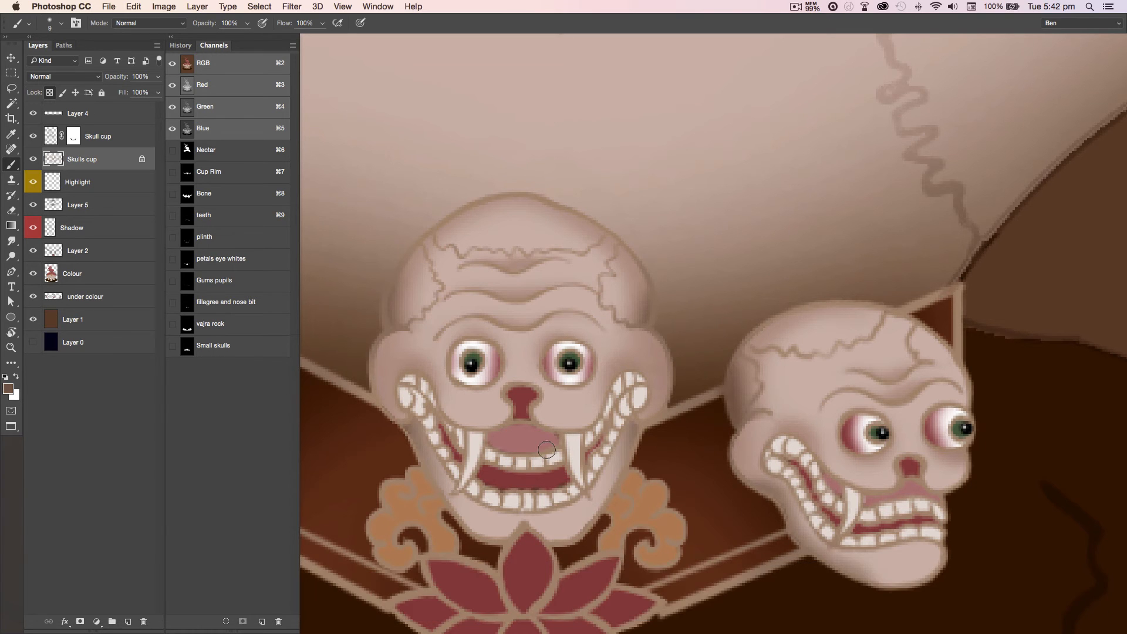
key(3)
drag(379, 304, 550, 323)
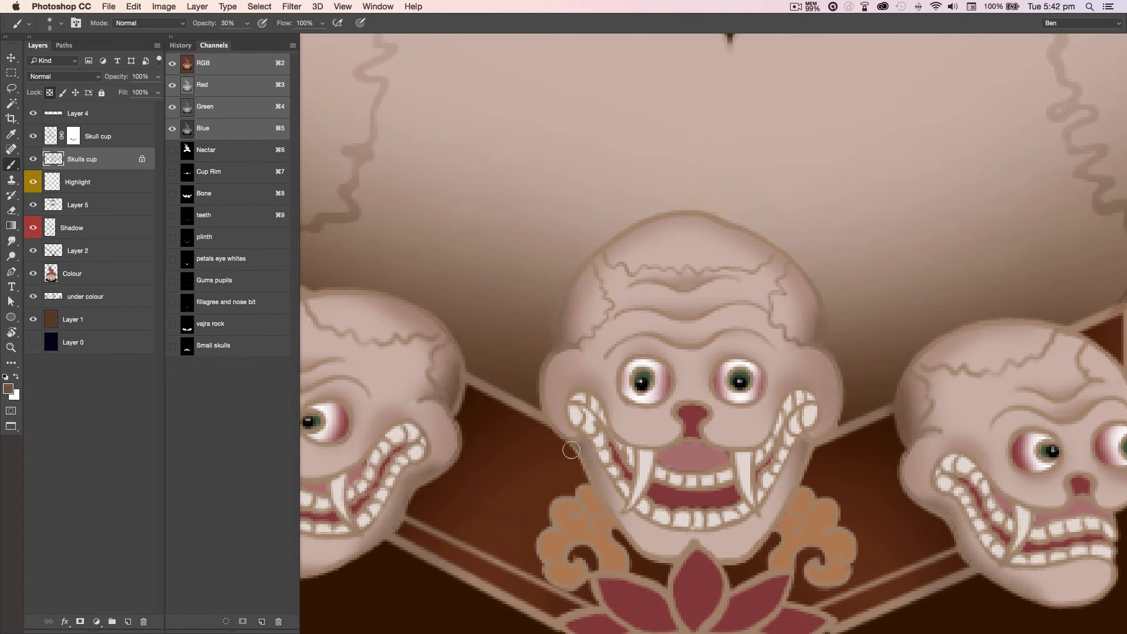
drag(578, 549, 559, 495)
Sample a red and tint the outlines around all three skulls' eyes at 30% opacity
click(479, 419)
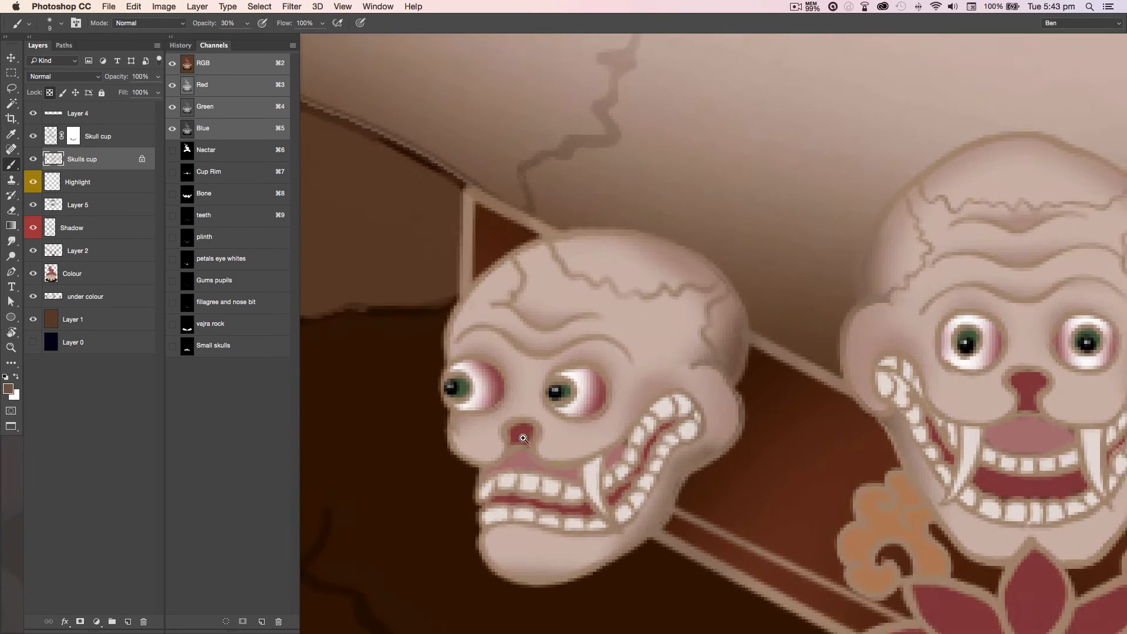
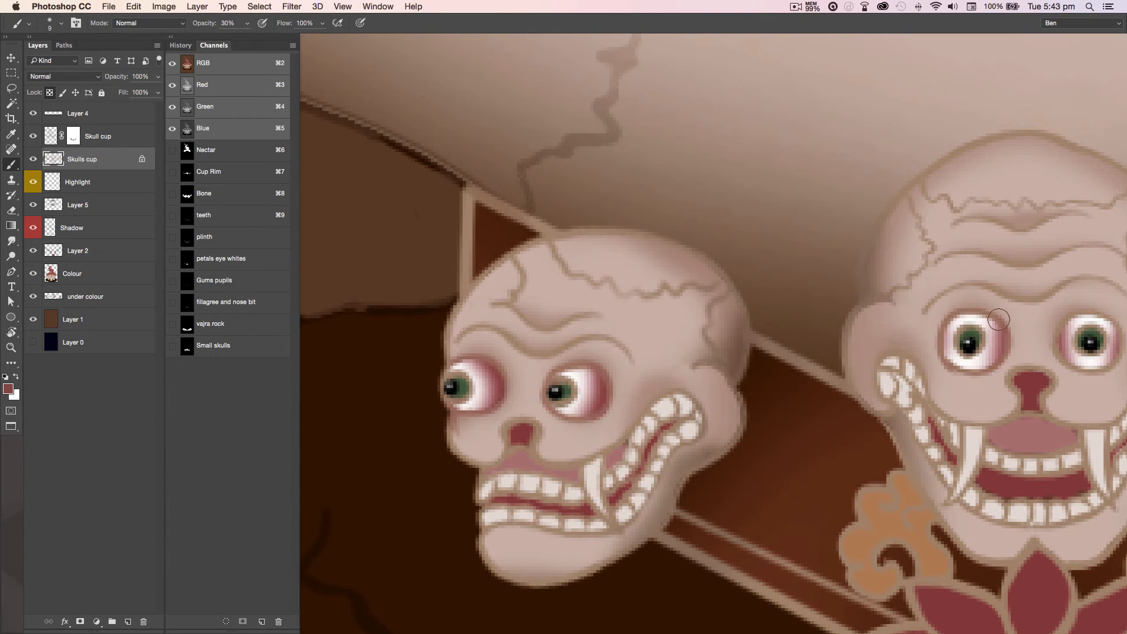
drag(988, 410, 897, 382)
scroll(903, 393, right, 10)
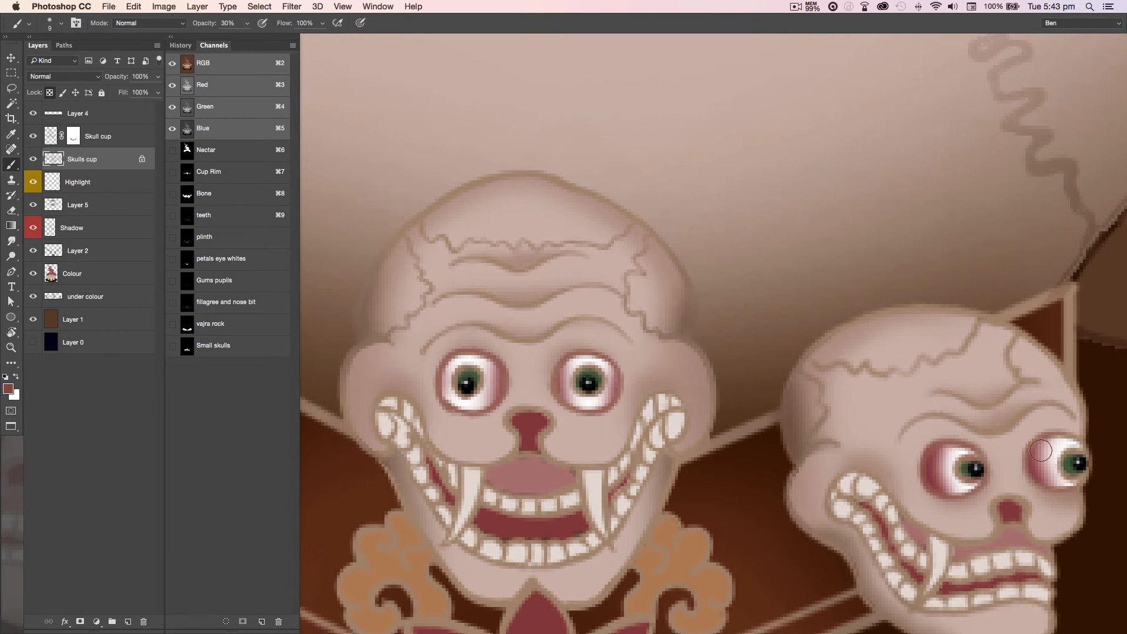
key(super+minus)
key(super+minus)
drag(430, 555, 490, 514)
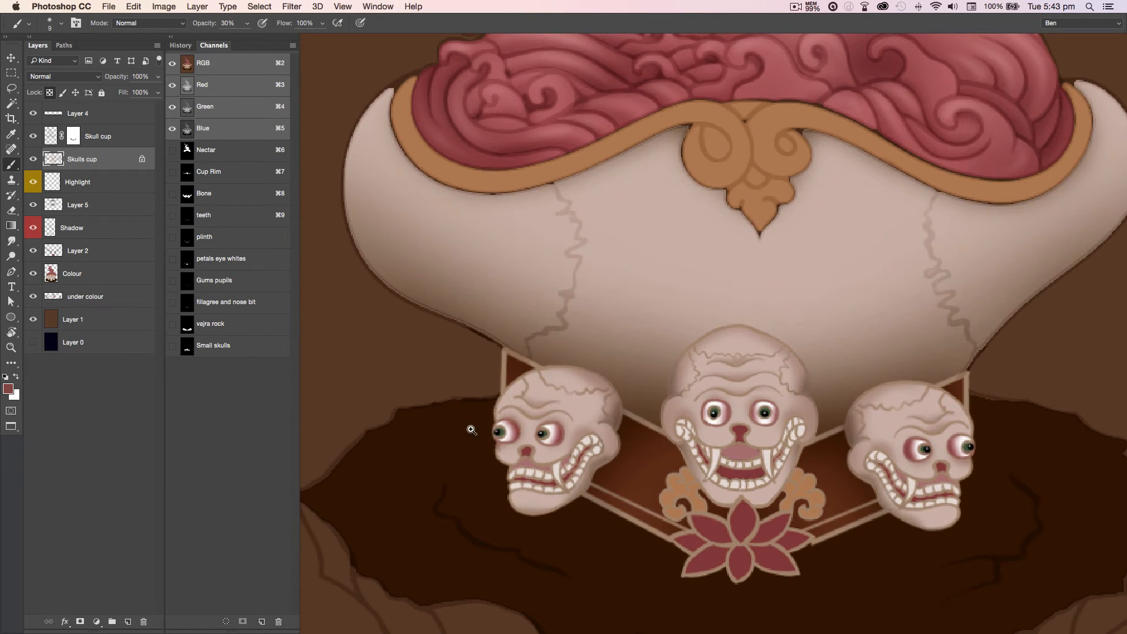
Sample the green iris colour, darken it, and recolour the iris linework of the three skulls at 100% opacity
drag(620, 430, 480, 479)
drag(556, 500, 626, 516)
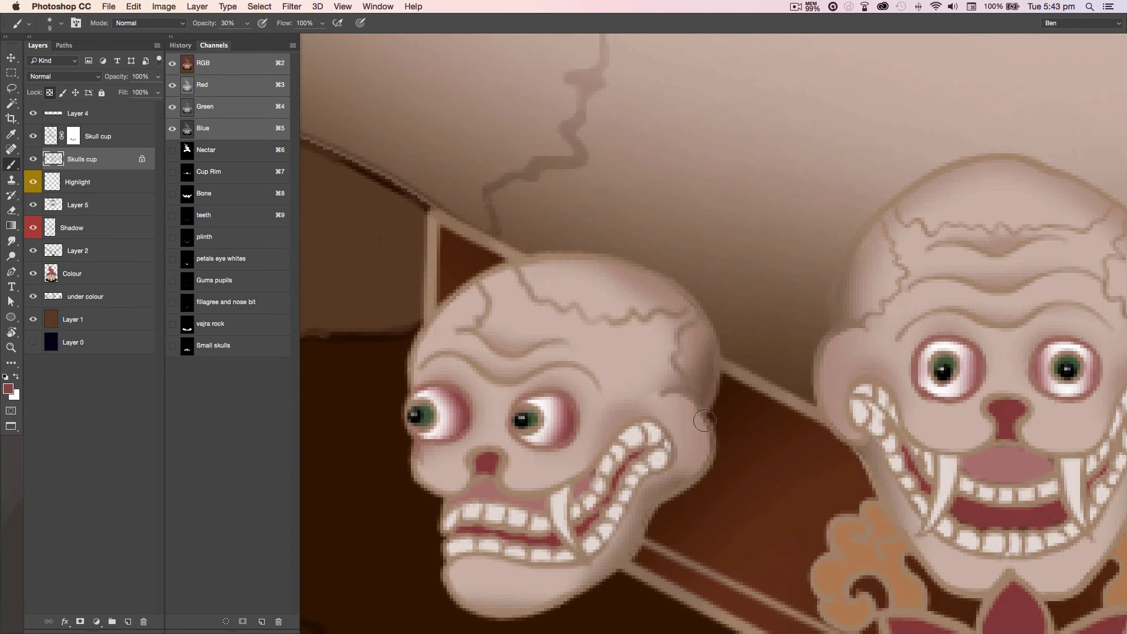
alt+click(943, 361)
click(8, 389)
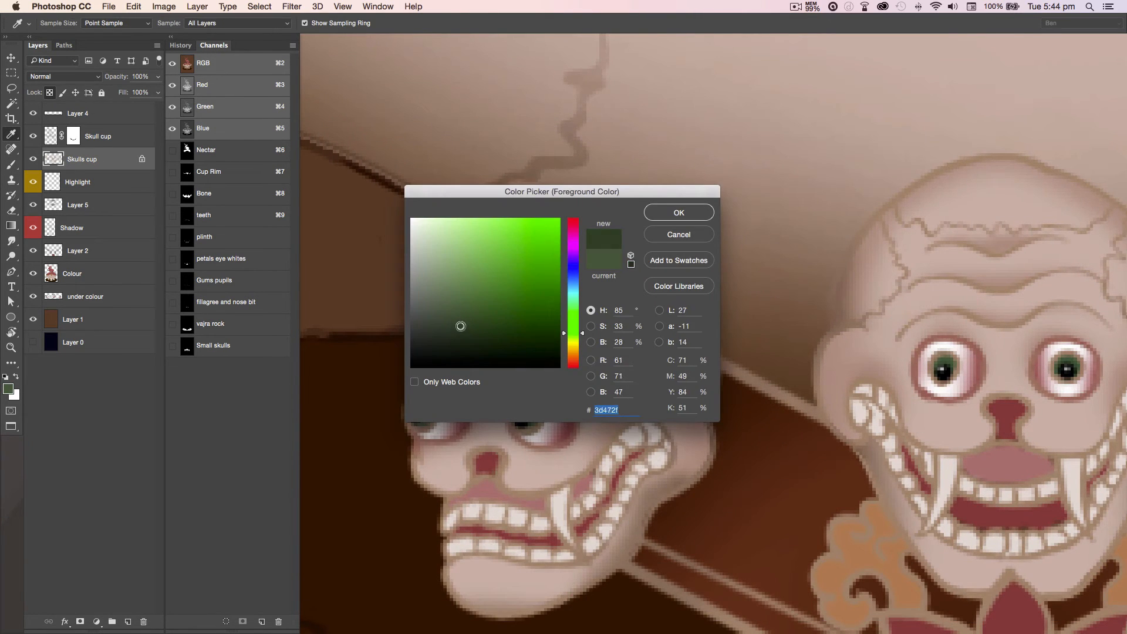
click(679, 213)
key(b)
key(0)
drag(939, 368, 945, 371)
key(h)
drag(1034, 434, 640, 493)
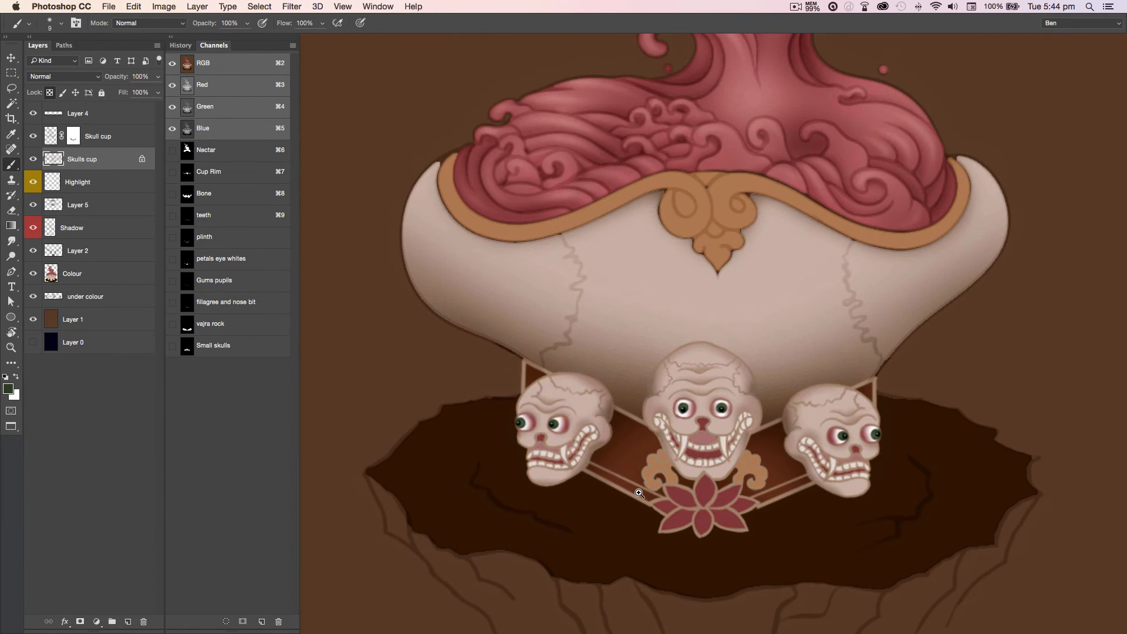
Sample a red, darken it to maroon, and recolour the outer outlines of the eyes on all three skulls
drag(712, 441, 739, 502)
alt+click(694, 491)
click(9, 389)
mouse_move(471, 297)
mouse_down()
mouse_move(486, 307)
mouse_move(465, 312)
mouse_up()
key(Return)
drag(561, 465, 829, 470)
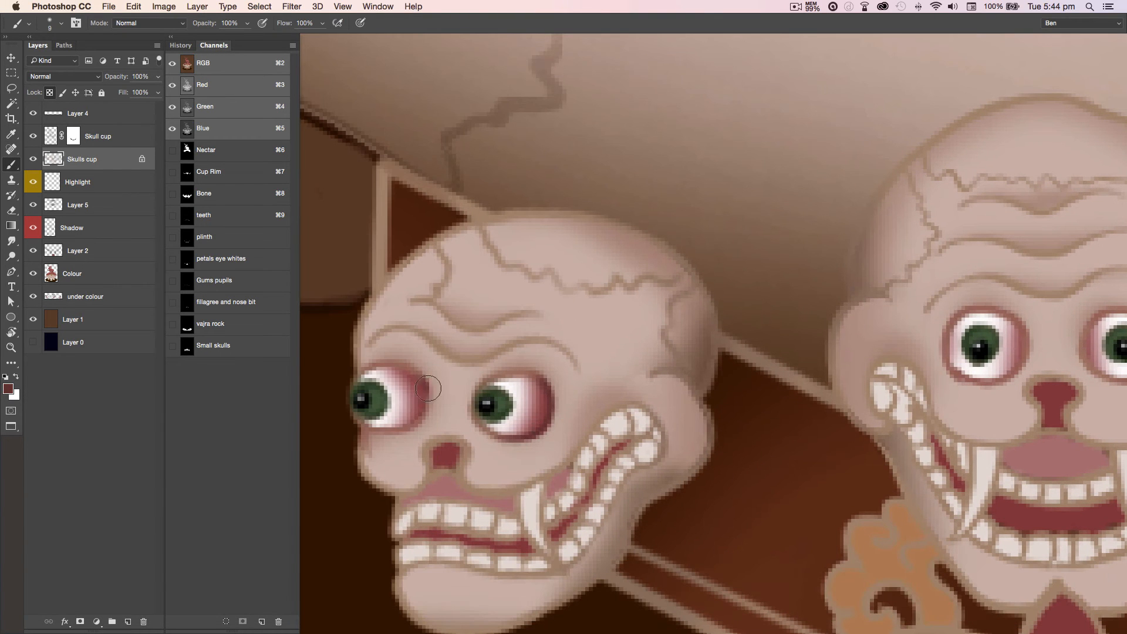
scroll(627, 370, right, 5)
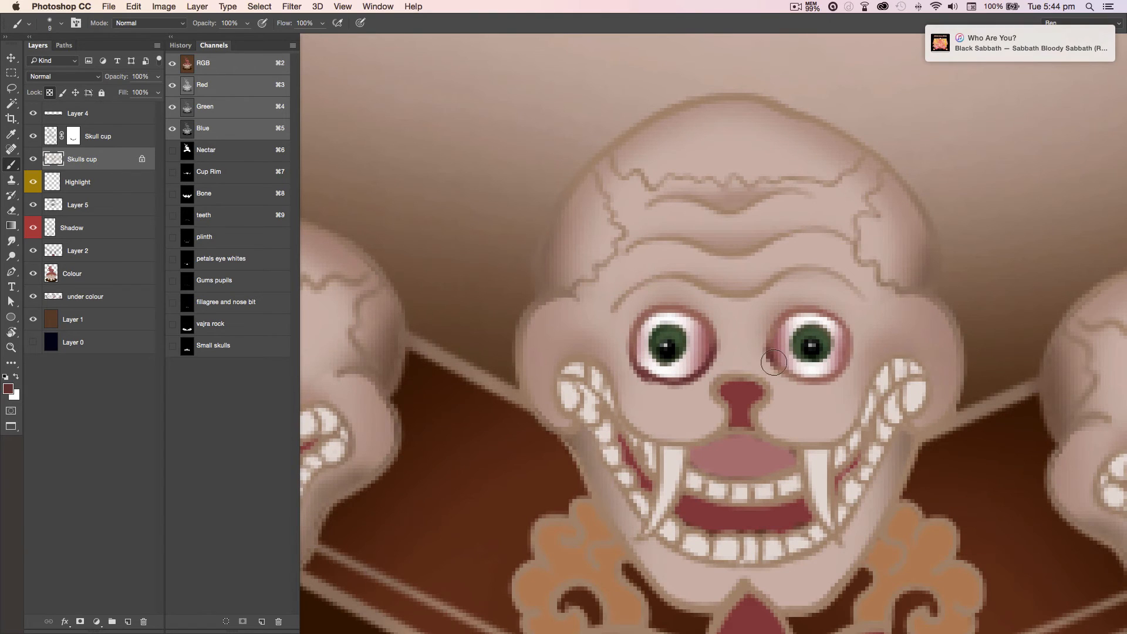
scroll(880, 493, right, 7)
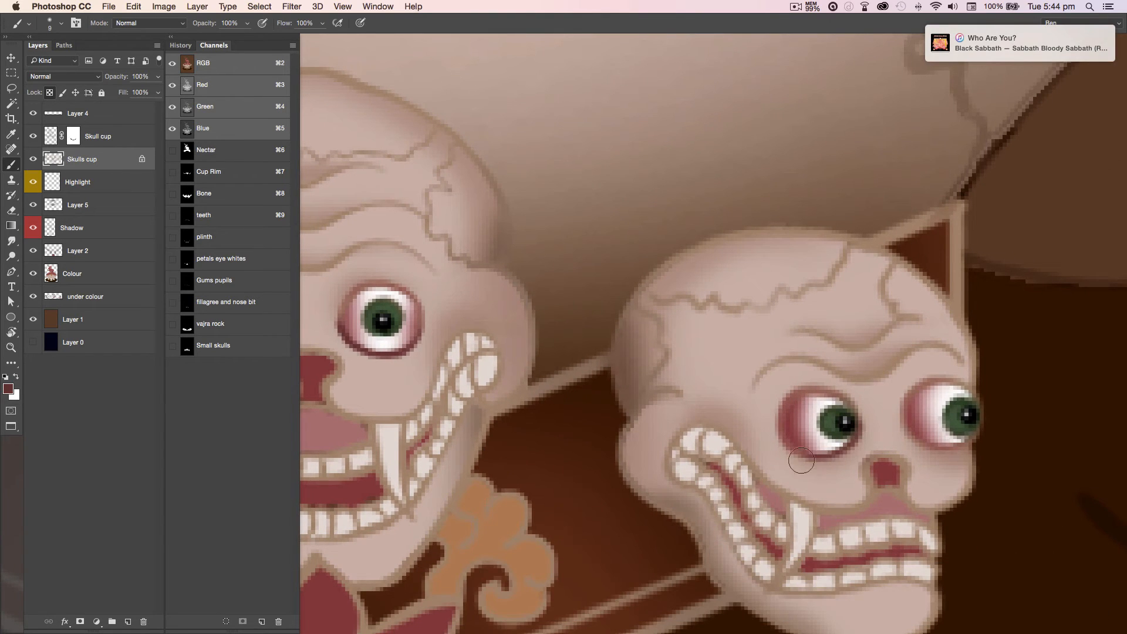
Sample the tan linework colour beside the mouth and blend the lines around the skulls' eyes at 40% opacity
alt+click(943, 508)
scroll(563, 526, left, 15)
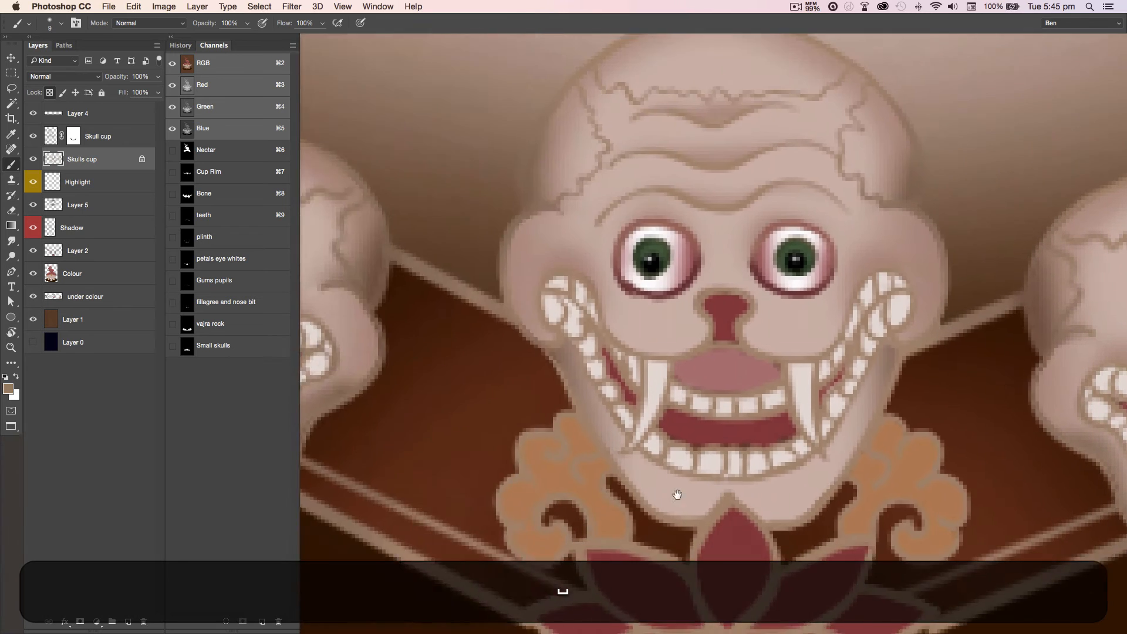
scroll(414, 370, down, 3)
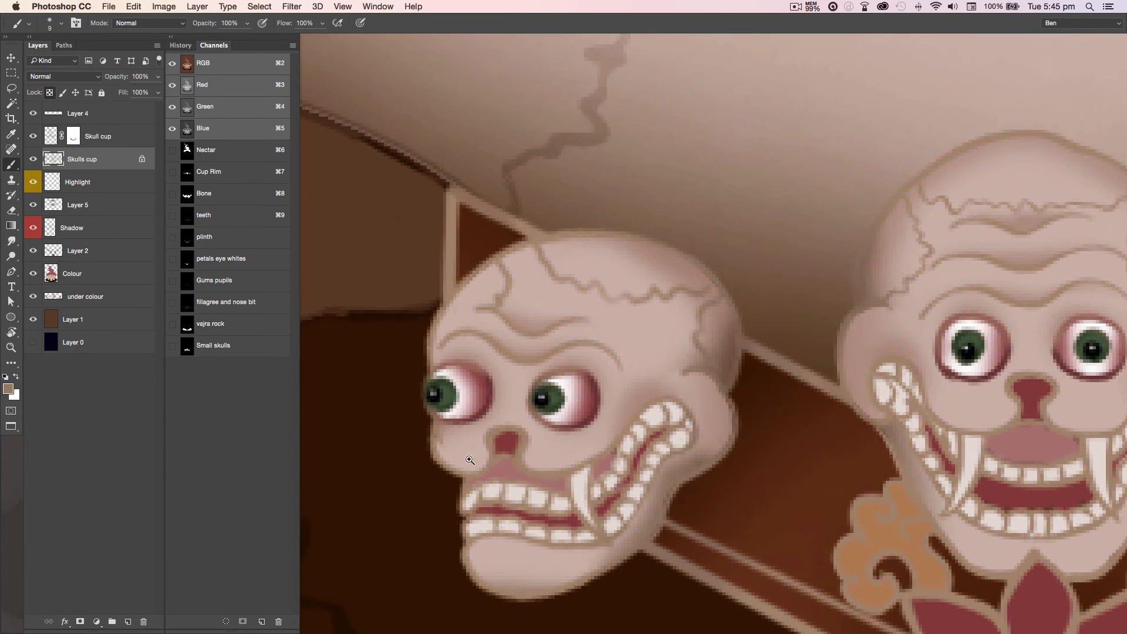
key(4)
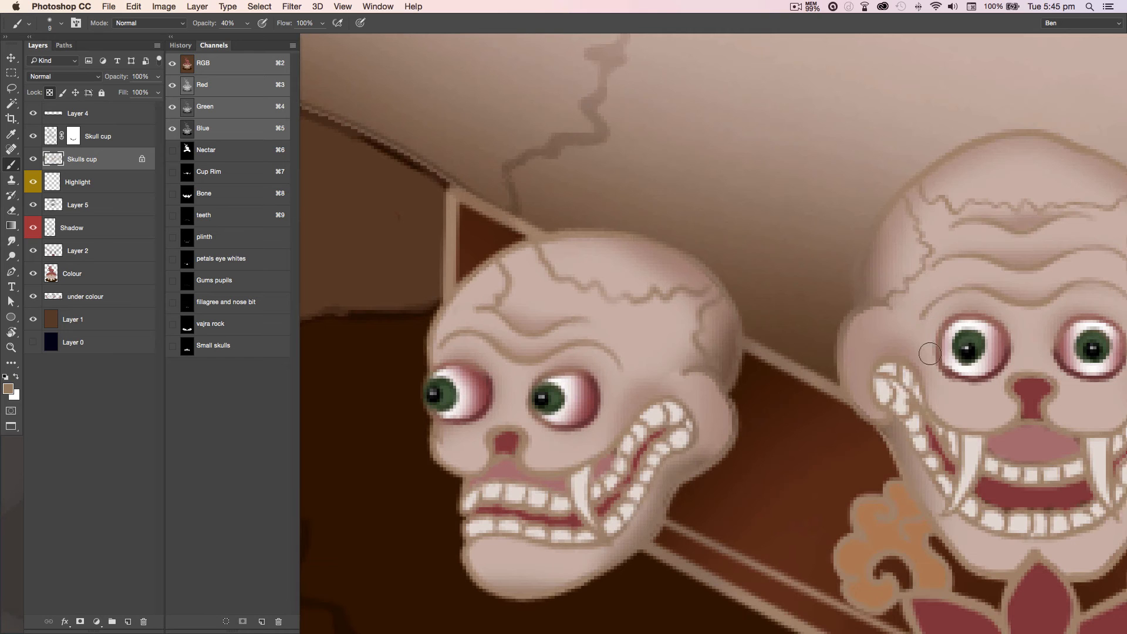
scroll(1053, 363, right, 3)
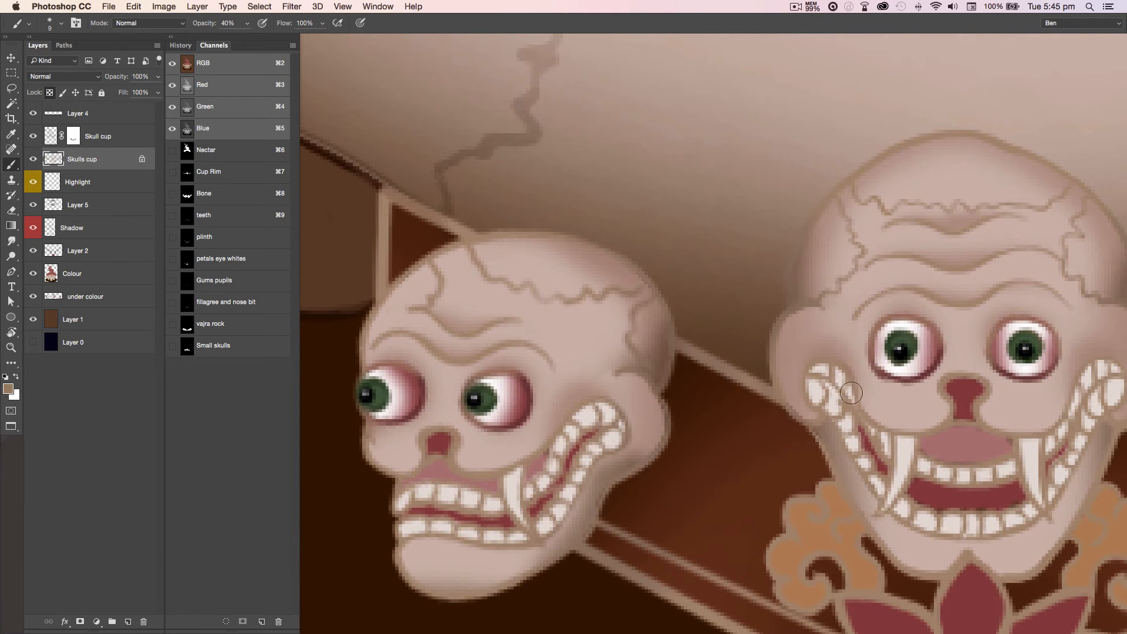
scroll(710, 493, left, 4)
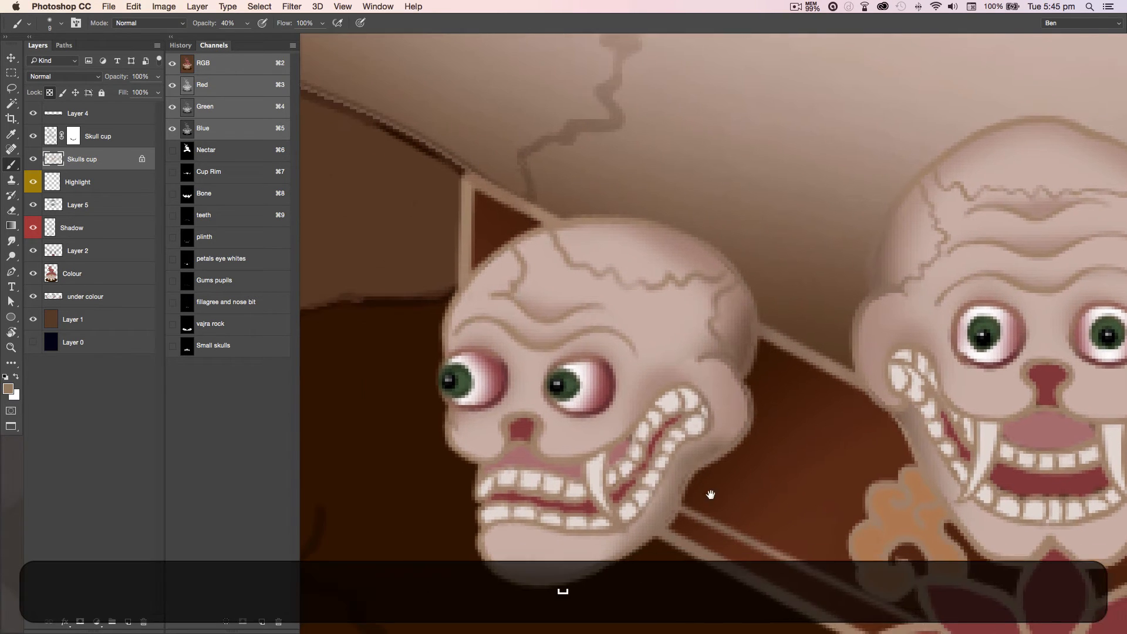
scroll(522, 376, right, 15)
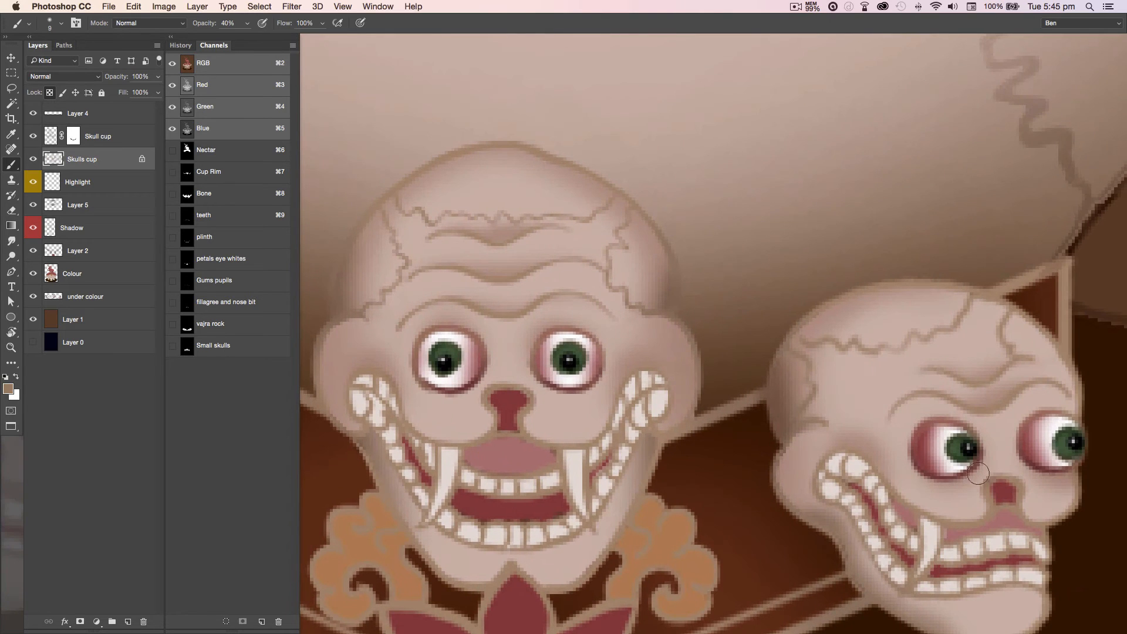
Sample a dark brown and recolour the plinth's outlines behind and between the skulls at 100% opacity
mouse_move(1023, 479)
mouse_down()
mouse_move(654, 491)
mouse_move(637, 470)
mouse_move(634, 505)
mouse_move(642, 468)
mouse_up()
alt+click(697, 415)
key(0)
mouse_move(733, 362)
mouse_down()
mouse_move(781, 380)
mouse_move(724, 364)
mouse_move(693, 337)
mouse_move(765, 381)
mouse_move(677, 359)
mouse_move(707, 378)
mouse_move(776, 377)
mouse_move(858, 421)
mouse_move(811, 398)
mouse_move(821, 430)
mouse_up()
key(space)
drag(546, 377, 671, 531)
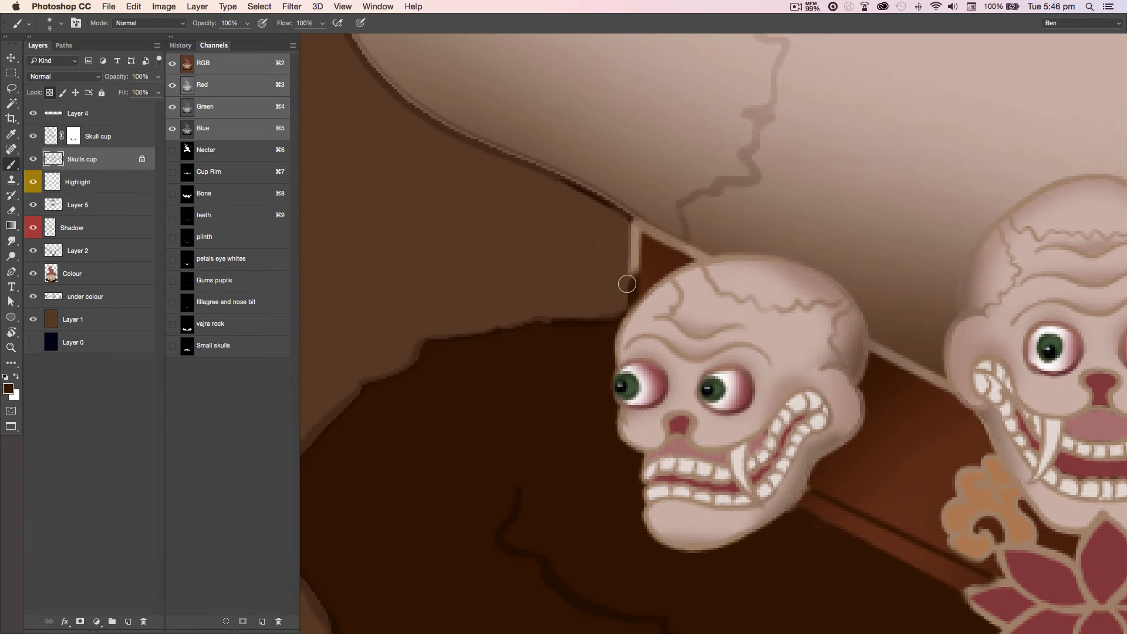
drag(627, 284, 594, 192)
mouse_move(951, 390)
mouse_down()
mouse_move(921, 361)
mouse_move(896, 372)
mouse_move(883, 351)
mouse_up()
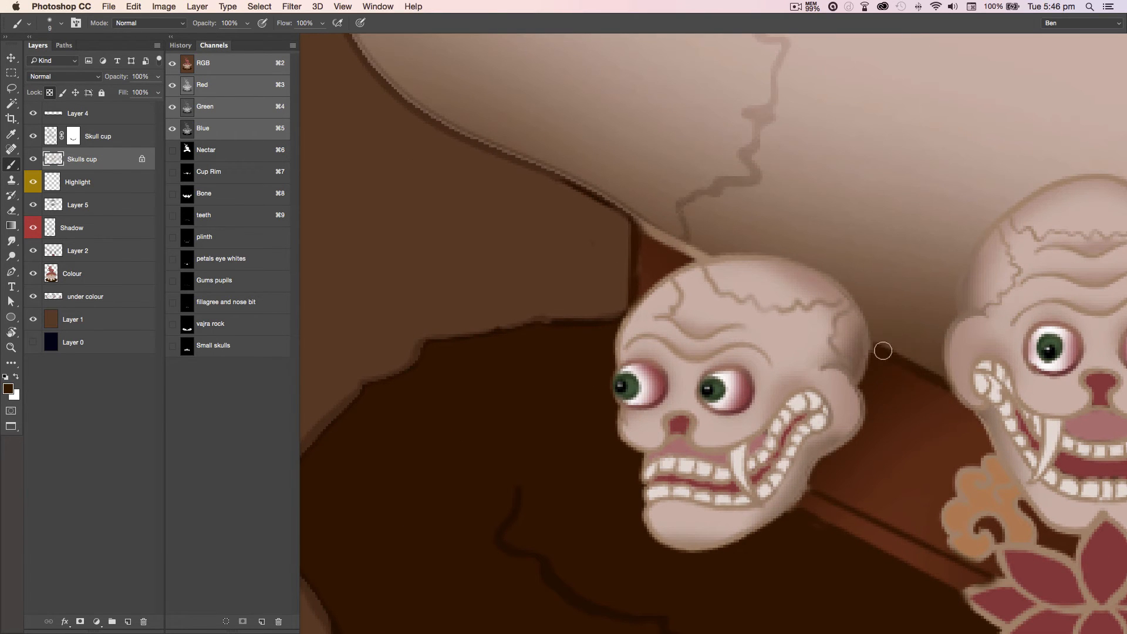
drag(672, 257, 634, 220)
mouse_move(1124, 411)
mouse_down()
mouse_move(1033, 369)
mouse_move(776, 310)
mouse_up()
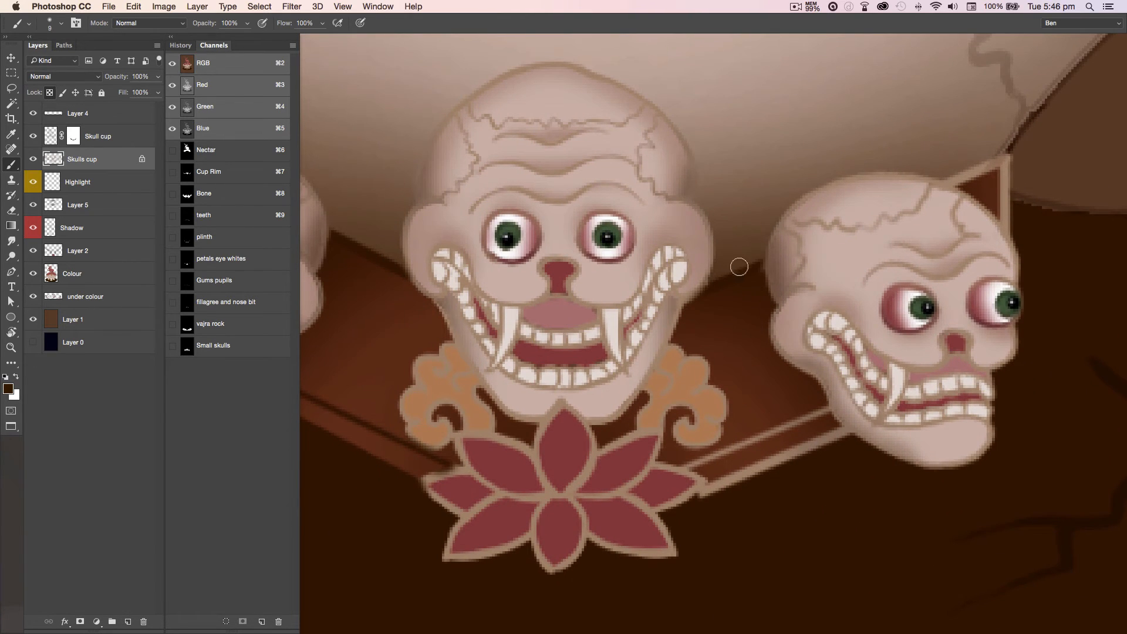
mouse_move(681, 462)
mouse_down()
mouse_move(707, 500)
mouse_move(736, 442)
mouse_move(816, 406)
mouse_move(841, 437)
mouse_move(735, 487)
mouse_up()
drag(802, 494, 582, 633)
mouse_move(713, 361)
mouse_down()
mouse_move(740, 363)
mouse_move(782, 346)
mouse_move(781, 375)
mouse_up()
On the Highlight layer, brush white highlights onto the three small skulls with a soft 80 px brush
key(super+minus)
key(super+minus)
key(super+minus)
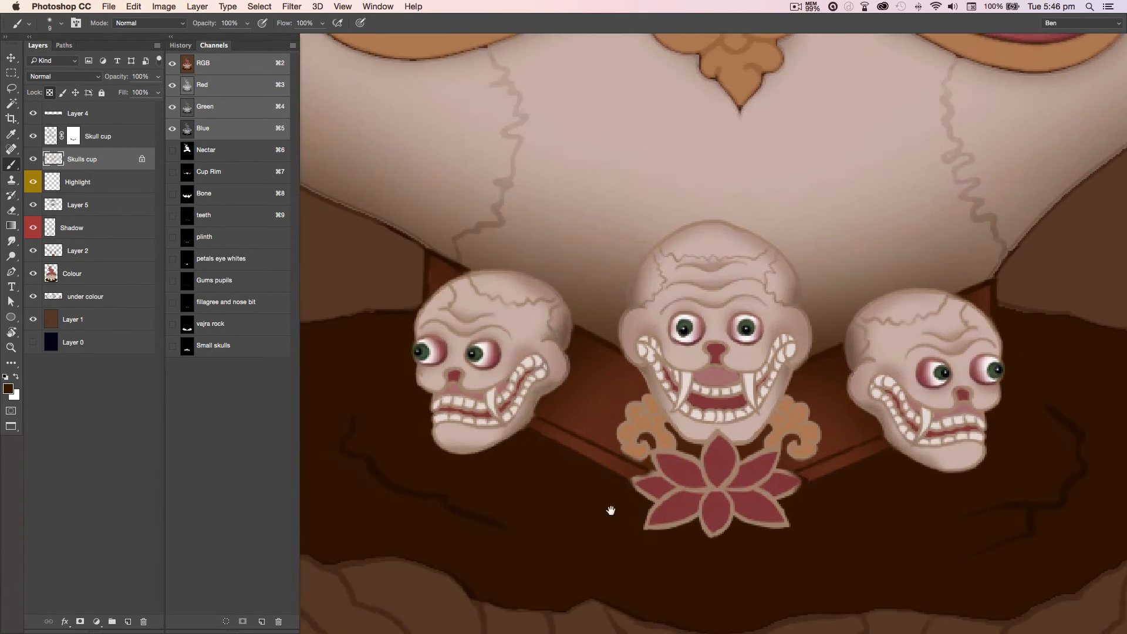
key(super+minus)
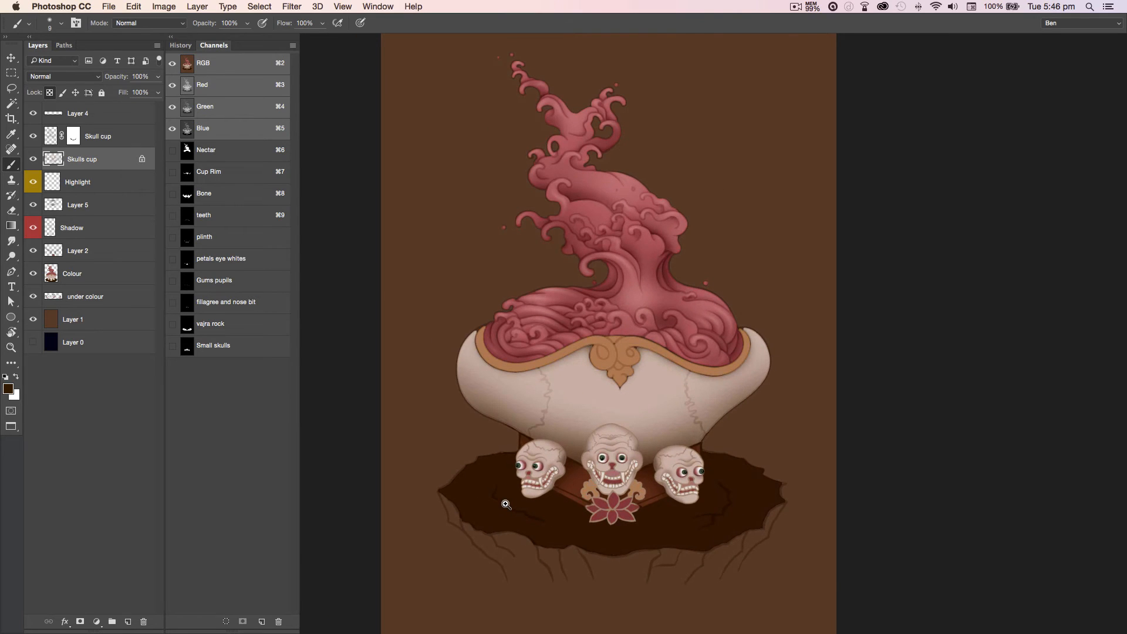
click(105, 182)
key(b)
key(x)
key(bracketright)
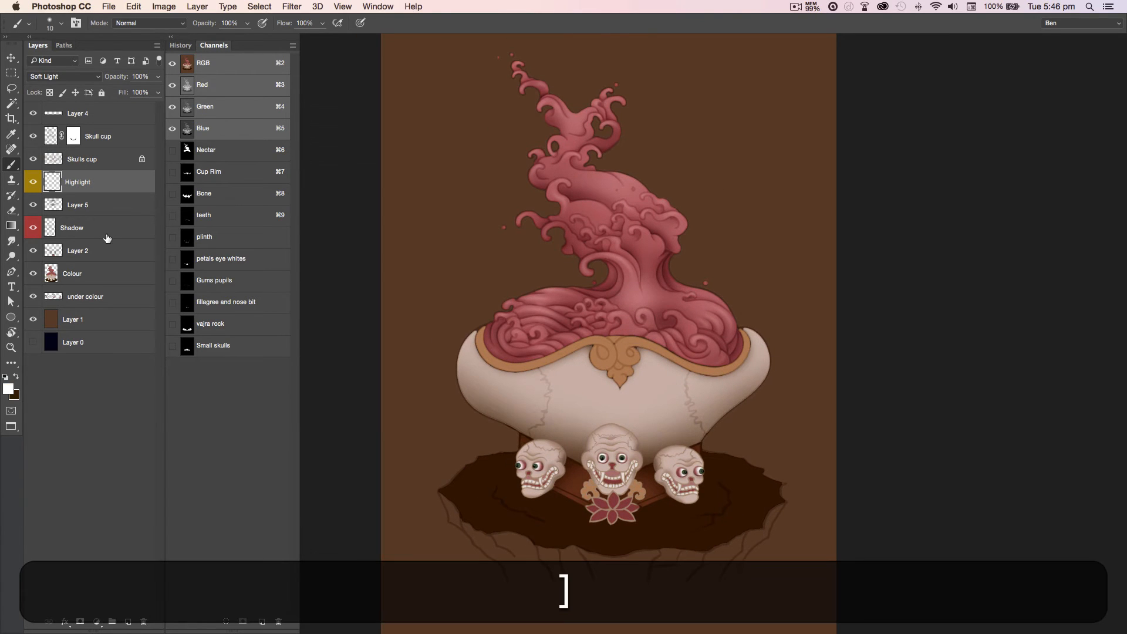
key(bracketright)
key(bracketright)
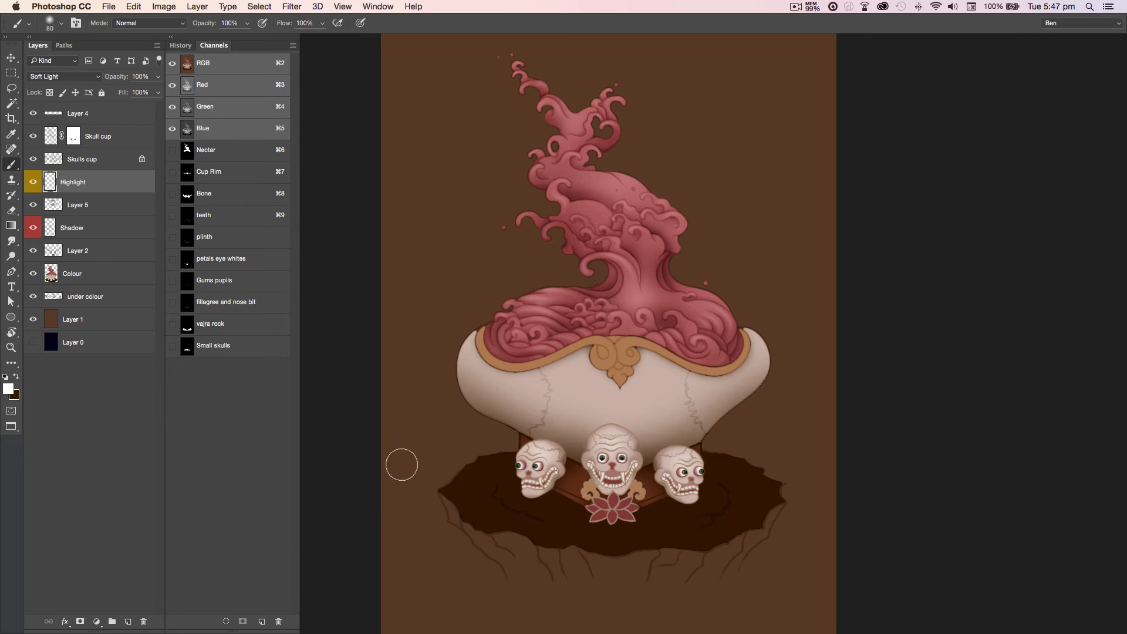
Load the Bone channel as a selection and brush a white highlight on the skull cup at 300 px and 100% opacity
key(bracketright)
key(bracketright)
key(bracketright)
key(bracketright)
key(bracketright)
key(bracketright)
key(bracketright)
key(bracketright)
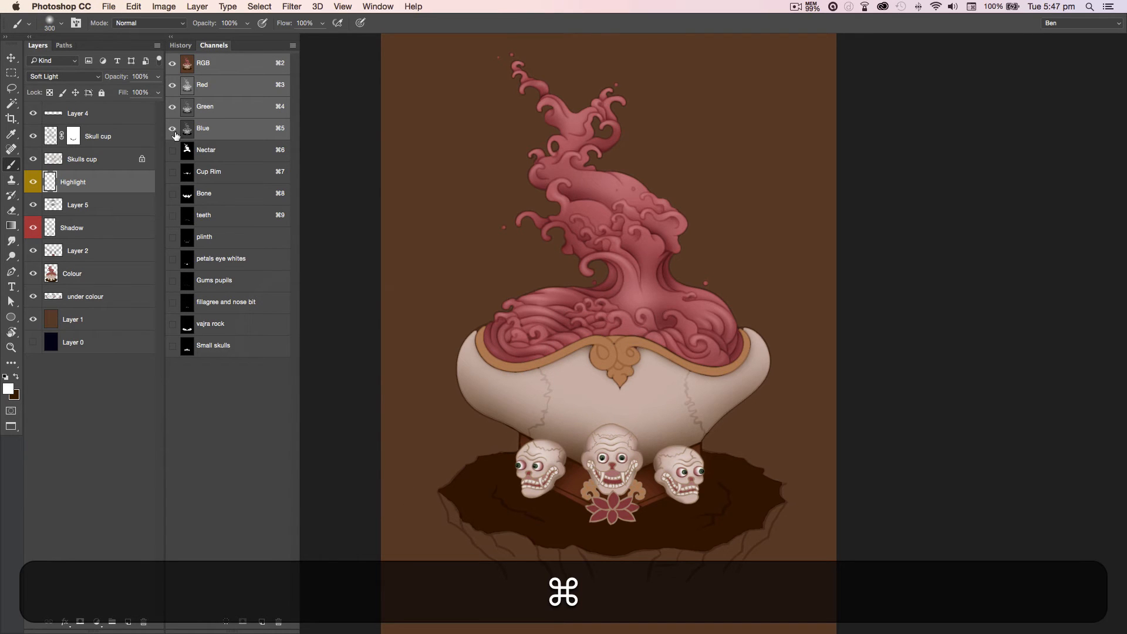
super+click(200, 193)
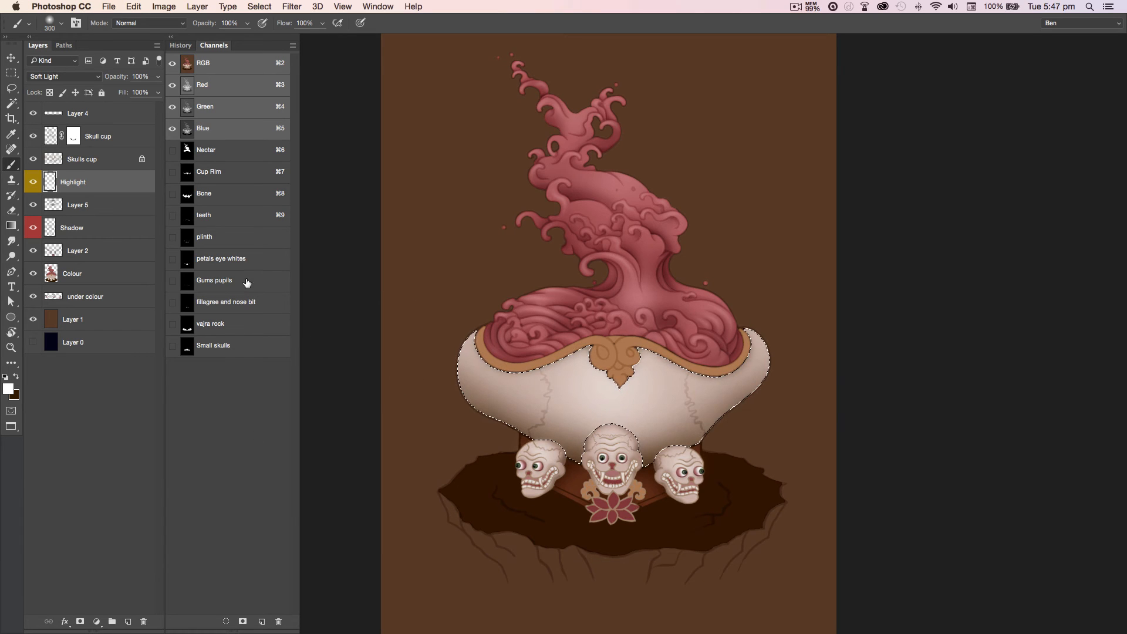
Undo the cup's highlight stroke, repaint the highlight at 50% opacity, and clear the selection
click(133, 10)
key(Escape)
click(181, 45)
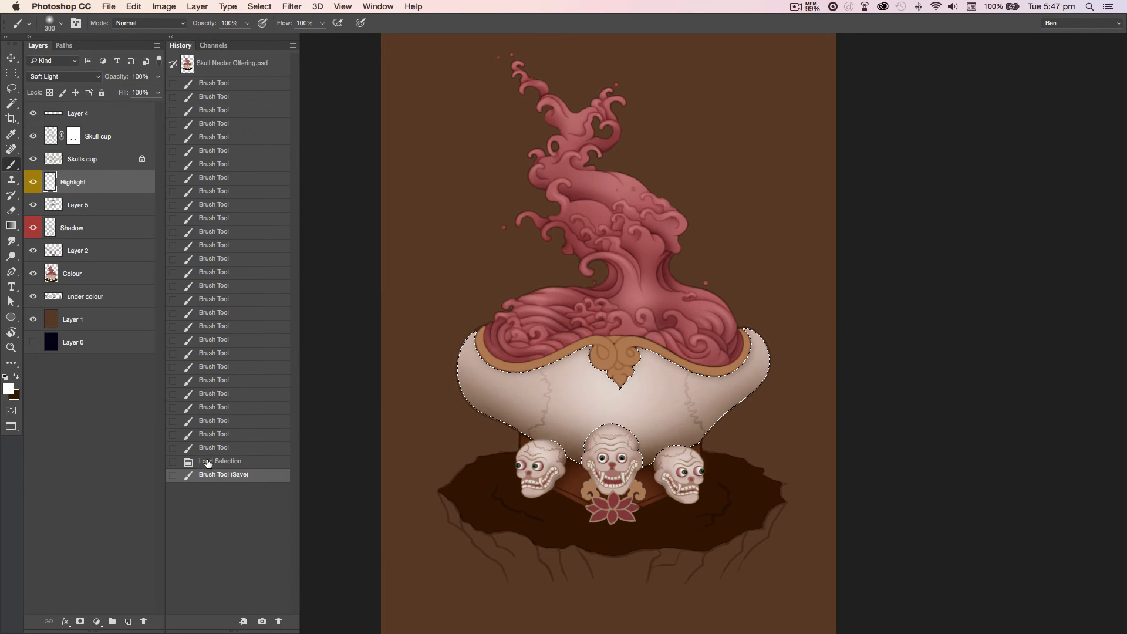
click(215, 461)
key(5)
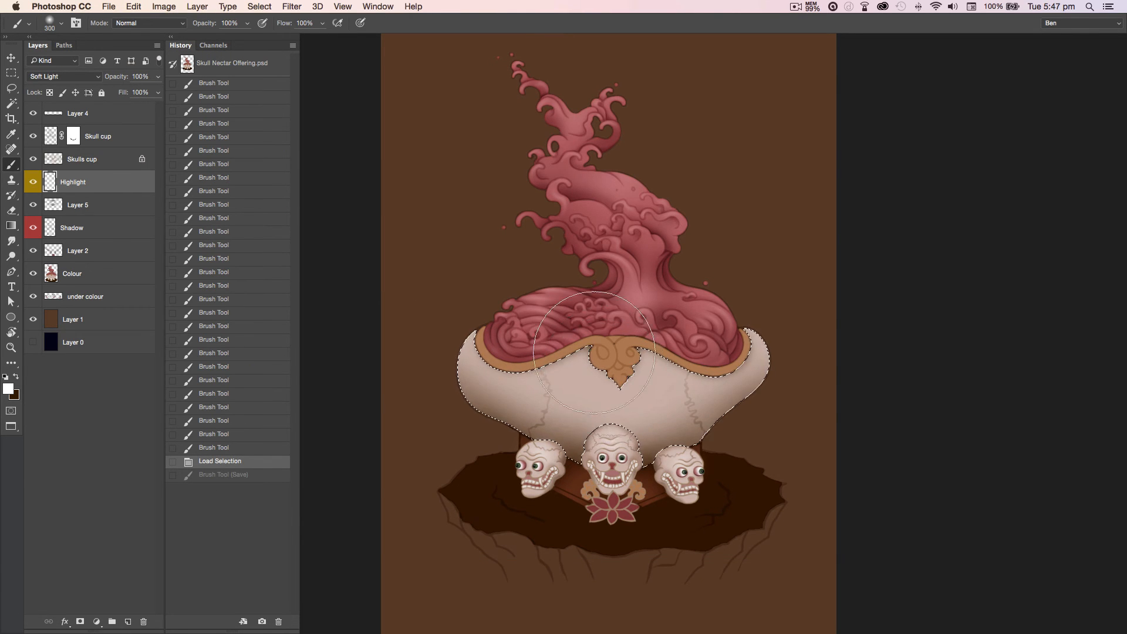
drag(599, 370, 555, 347)
key(super+d)
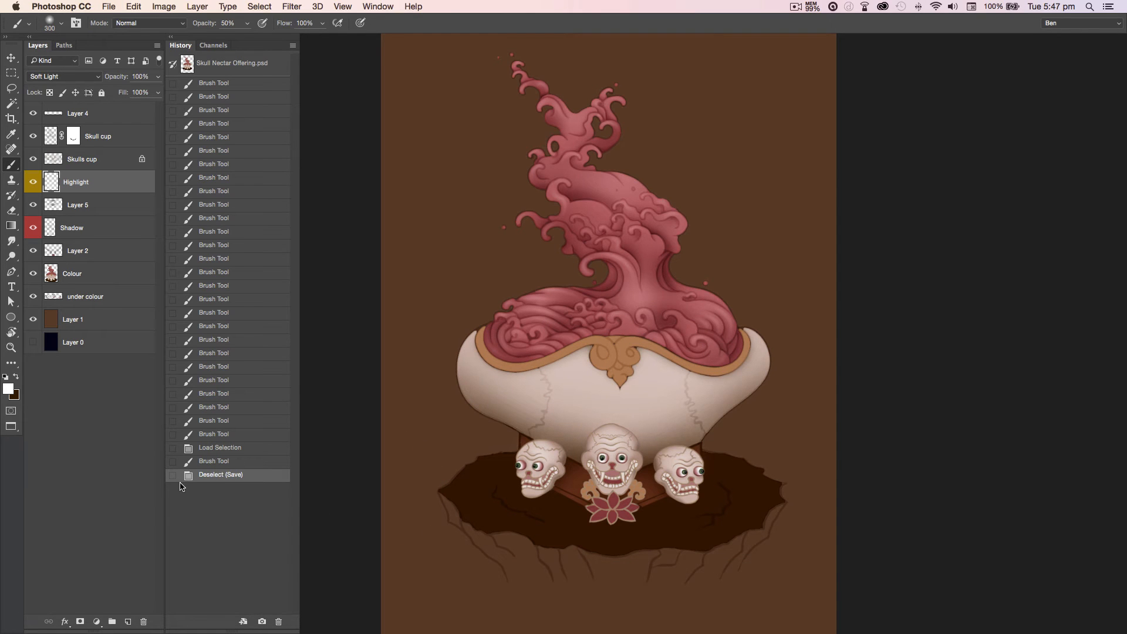
On the Skulls cup layer, sample the lotus petals' red and darken it for the petal linework
mouse_move(610, 529)
mouse_down()
mouse_move(702, 546)
mouse_move(775, 528)
mouse_up()
key(bracketleft)
key(bracketleft)
key(bracketleft)
key(bracketleft)
key(bracketleft)
key(bracketleft)
key(bracketleft)
key(bracketleft)
key(bracketleft)
key(bracketleft)
key(bracketleft)
key(bracketleft)
key(bracketleft)
key(bracketleft)
key(bracketleft)
key(bracketleft)
key(bracketleft)
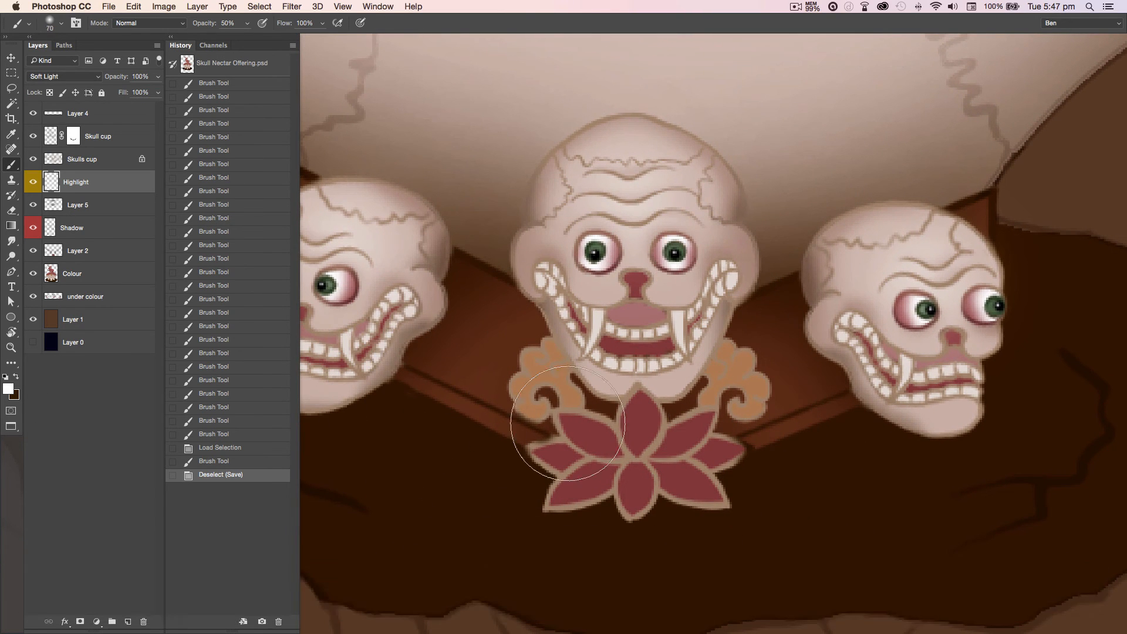
click(54, 167)
alt+click(581, 392)
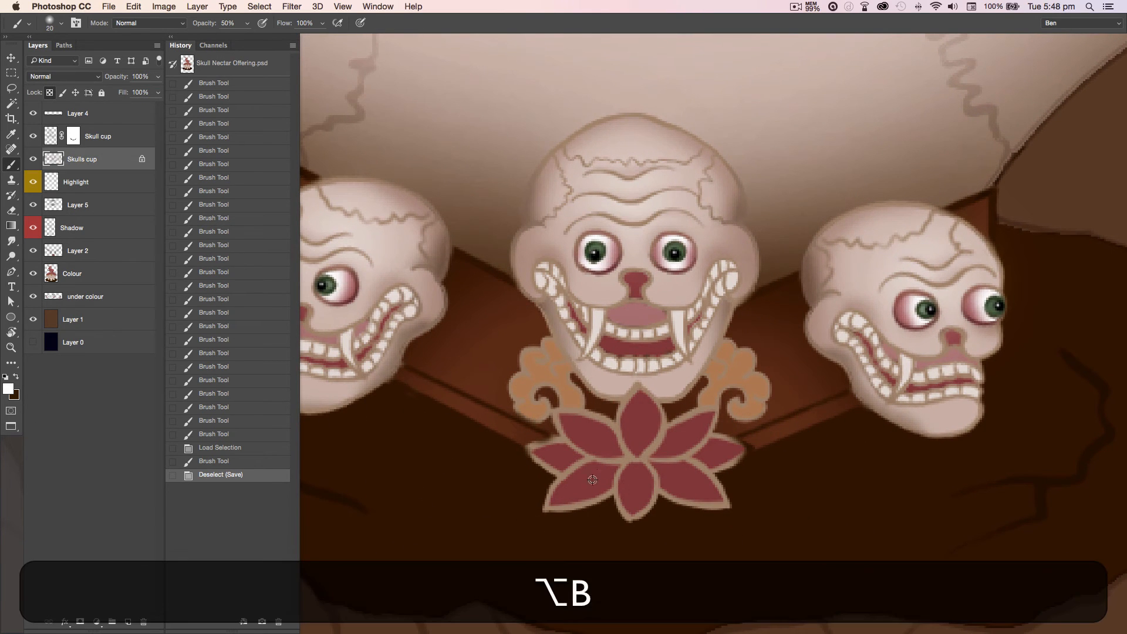
click(9, 389)
click(463, 320)
click(478, 322)
key(Return)
Recolour all the lotus petal outlines in the dark red with a hard 7 px brush at 100% opacity
mouse_move(645, 434)
mouse_down()
mouse_move(638, 455)
mouse_move(649, 448)
mouse_up()
key(shift+bracketright)
key(0)
key(bracketleft)
key(bracketleft)
key(bracketleft)
mouse_move(637, 388)
mouse_down()
mouse_move(664, 434)
mouse_move(654, 407)
mouse_move(632, 400)
mouse_move(618, 458)
mouse_move(616, 429)
mouse_move(556, 416)
mouse_move(594, 459)
mouse_move(562, 425)
mouse_move(623, 448)
mouse_move(682, 421)
mouse_up()
drag(675, 420, 701, 411)
drag(744, 450, 690, 470)
mouse_move(728, 506)
mouse_down()
mouse_move(645, 470)
mouse_move(632, 520)
mouse_up()
drag(616, 481, 549, 511)
drag(584, 461, 554, 513)
mouse_move(555, 473)
mouse_down()
mouse_move(528, 449)
mouse_move(578, 439)
mouse_move(555, 449)
mouse_up()
On the Shadow layer, brush soft black shading at the lotus centre at 30 px and erase it from the upper centre petal
key(super+0)
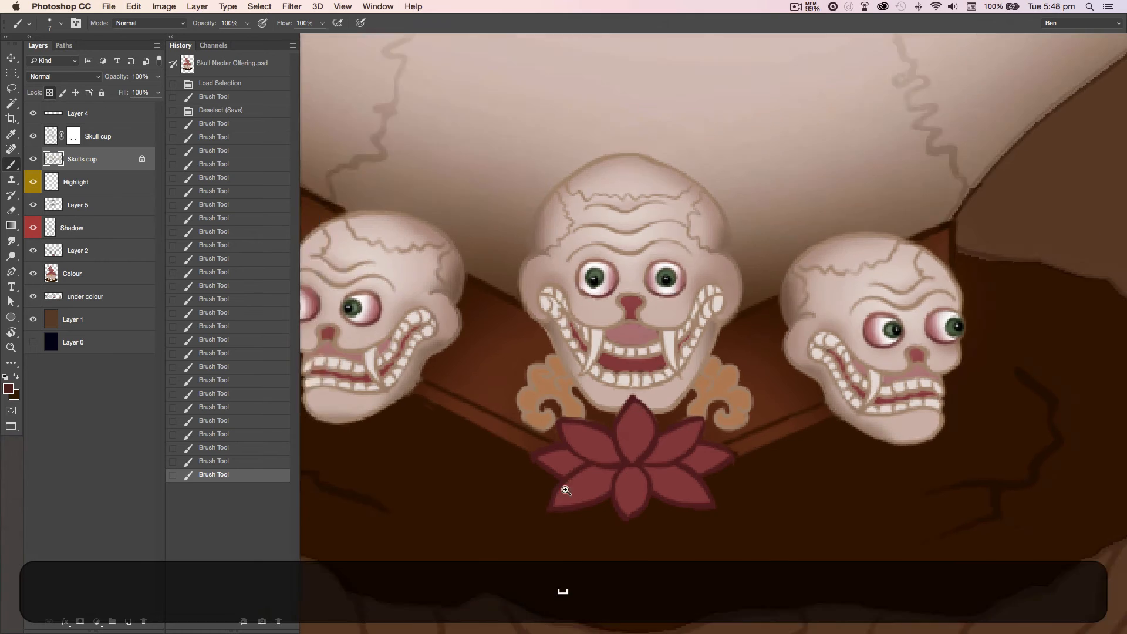
scroll(584, 521, up, 5)
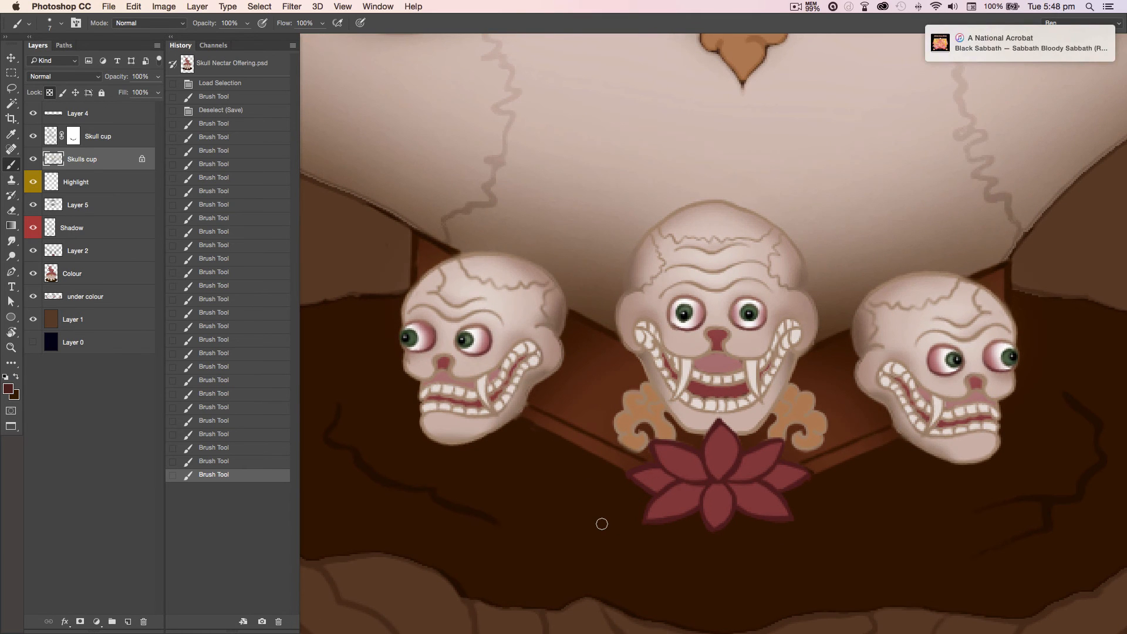
click(47, 228)
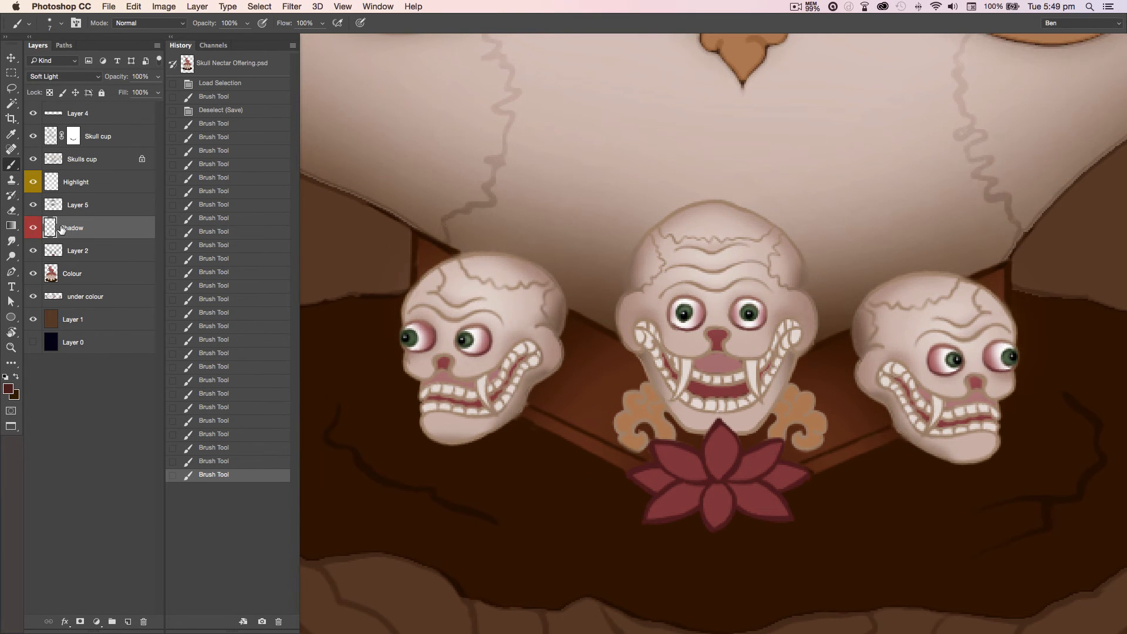
key(d)
key(shift+bracketleft)
key(bracketright)
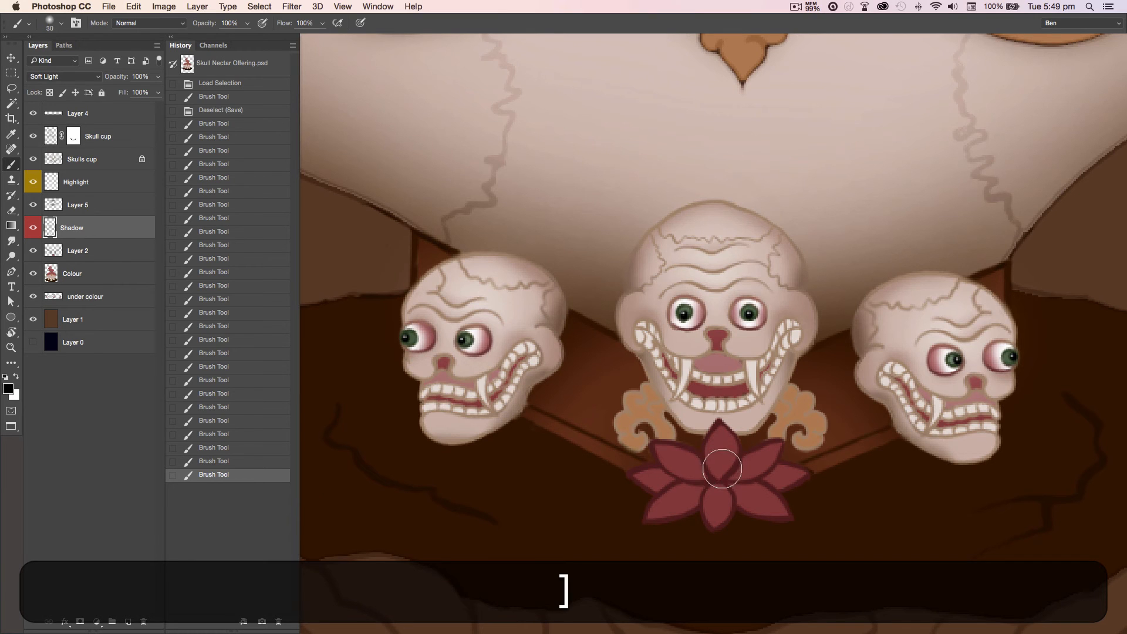
click(722, 468)
key(e)
drag(721, 450, 717, 477)
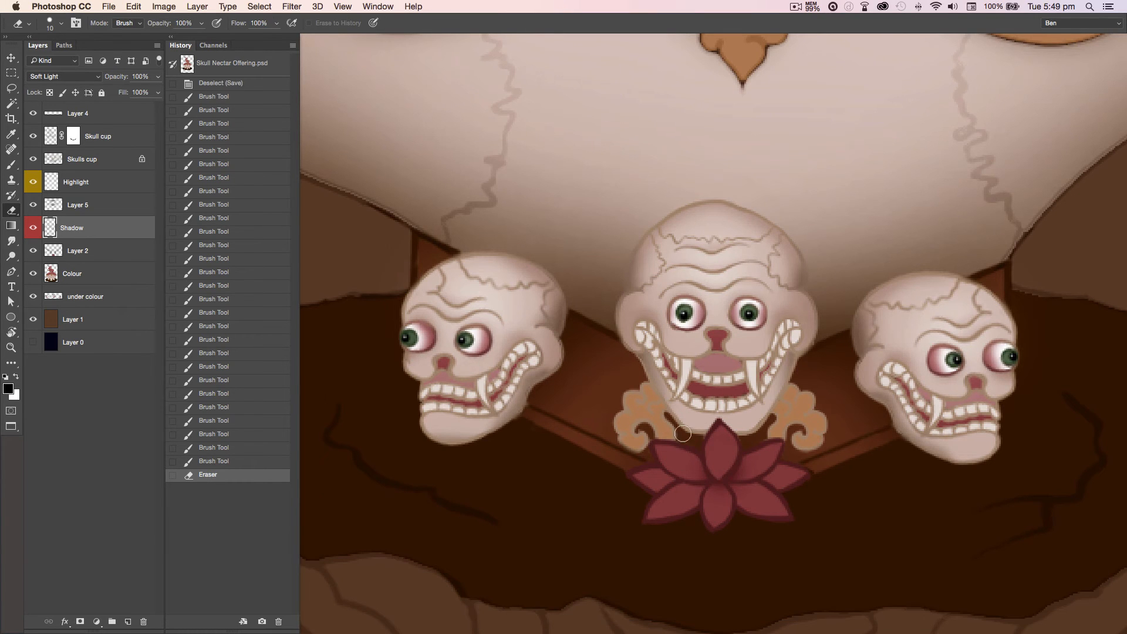
Undo the last shading edits, repaint the shadow at the lotus centre, and erase its overlap with a smaller eraser
key(super+z)
key(alt+super+z)
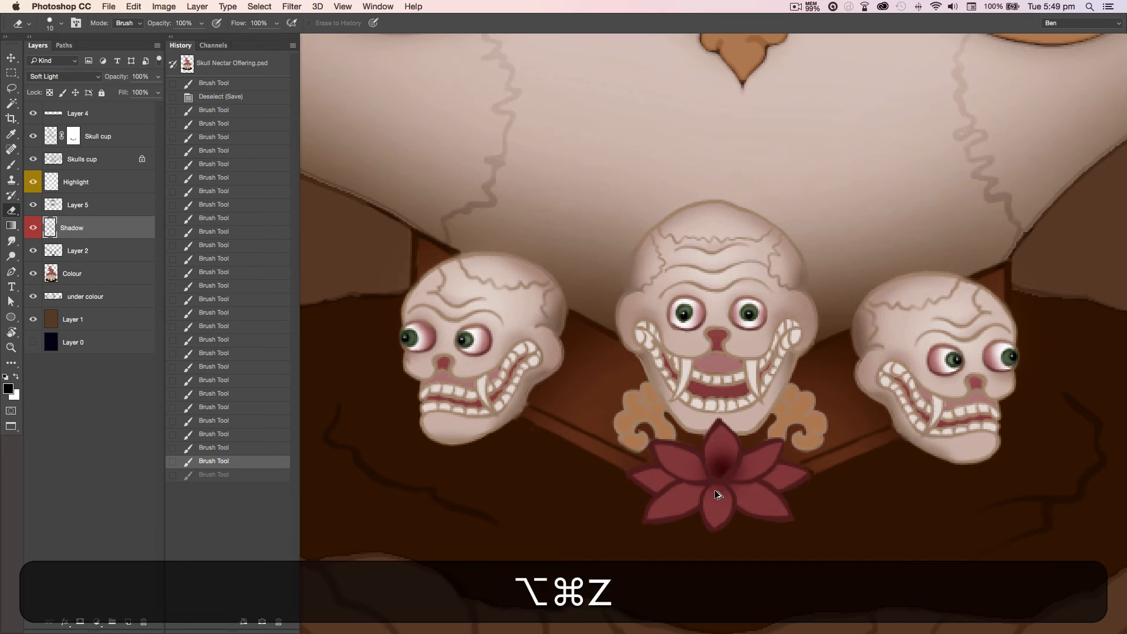
key(b)
mouse_move(720, 466)
mouse_down()
mouse_move(731, 415)
mouse_move(709, 434)
mouse_move(714, 488)
mouse_up()
scroll(719, 487, up, 3)
key(e)
key([)
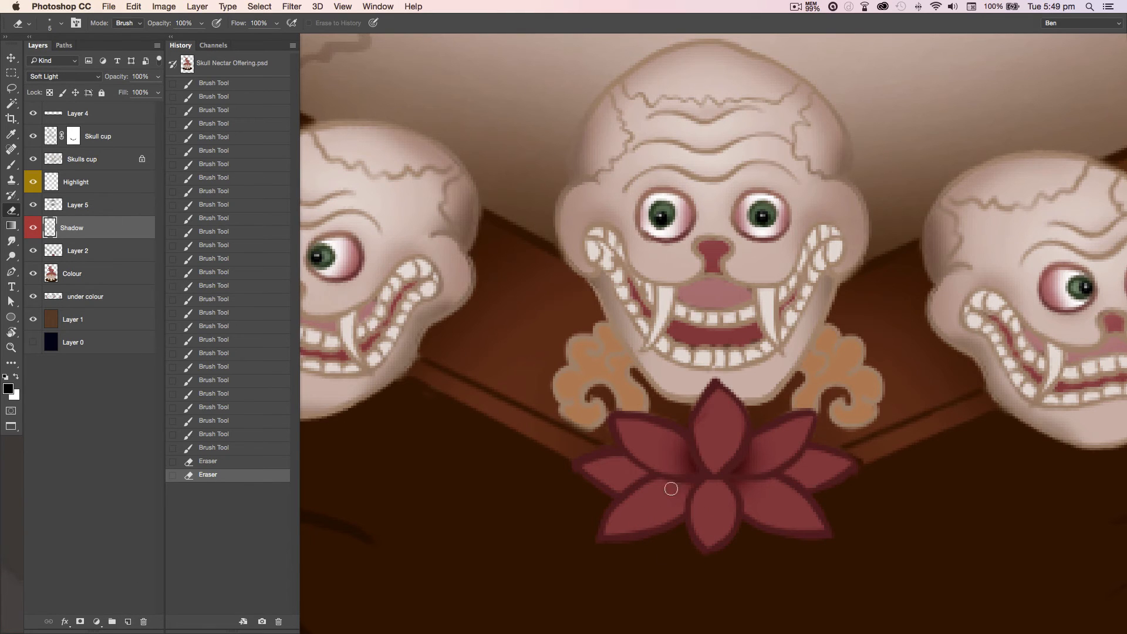
Shade the inner ends of the remaining lotus petals with a soft 30 px black brush, erasing the overlap on neighbouring petals
key(b)
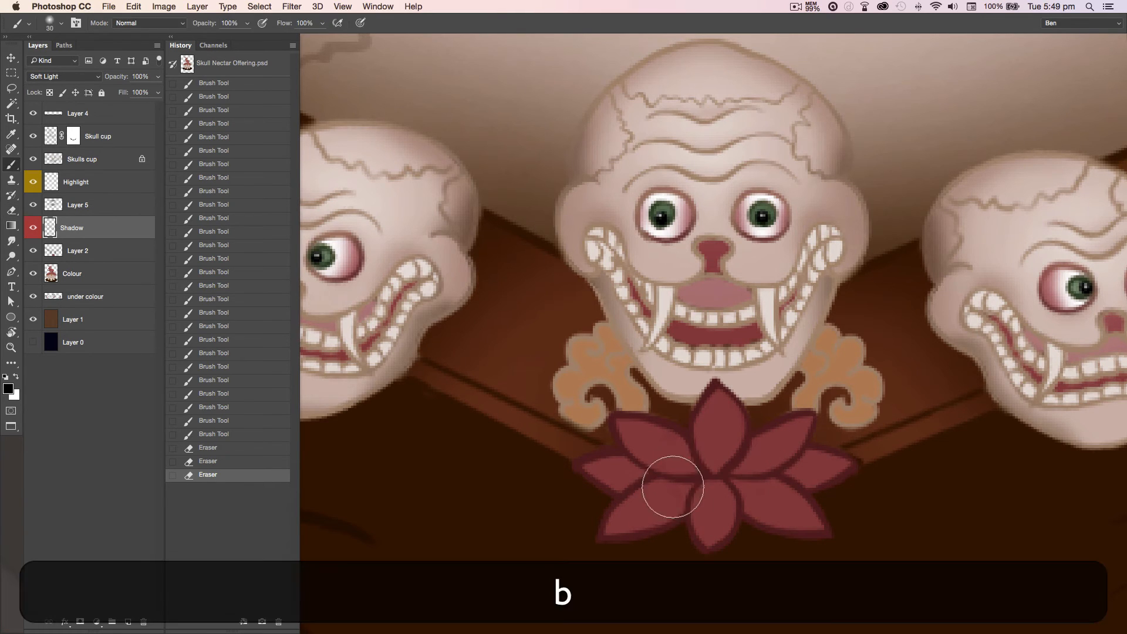
mouse_move(649, 473)
mouse_down()
mouse_move(657, 519)
mouse_move(674, 495)
mouse_move(666, 433)
mouse_up()
key(e)
key(b)
key(e)
mouse_move(780, 470)
mouse_down()
mouse_move(746, 461)
mouse_move(782, 455)
mouse_move(754, 454)
mouse_move(785, 498)
mouse_move(764, 501)
mouse_move(730, 461)
mouse_move(742, 465)
mouse_move(754, 441)
mouse_move(758, 467)
mouse_move(775, 459)
mouse_move(747, 452)
mouse_move(694, 497)
mouse_move(652, 452)
mouse_move(669, 453)
mouse_move(663, 464)
mouse_move(695, 462)
mouse_move(706, 443)
mouse_move(730, 450)
mouse_move(709, 427)
mouse_move(727, 456)
mouse_move(701, 455)
mouse_move(733, 445)
mouse_move(704, 425)
mouse_up()
key(b)
key(e)
key(b)
key(e)
key(b)
key(e)
key(b)
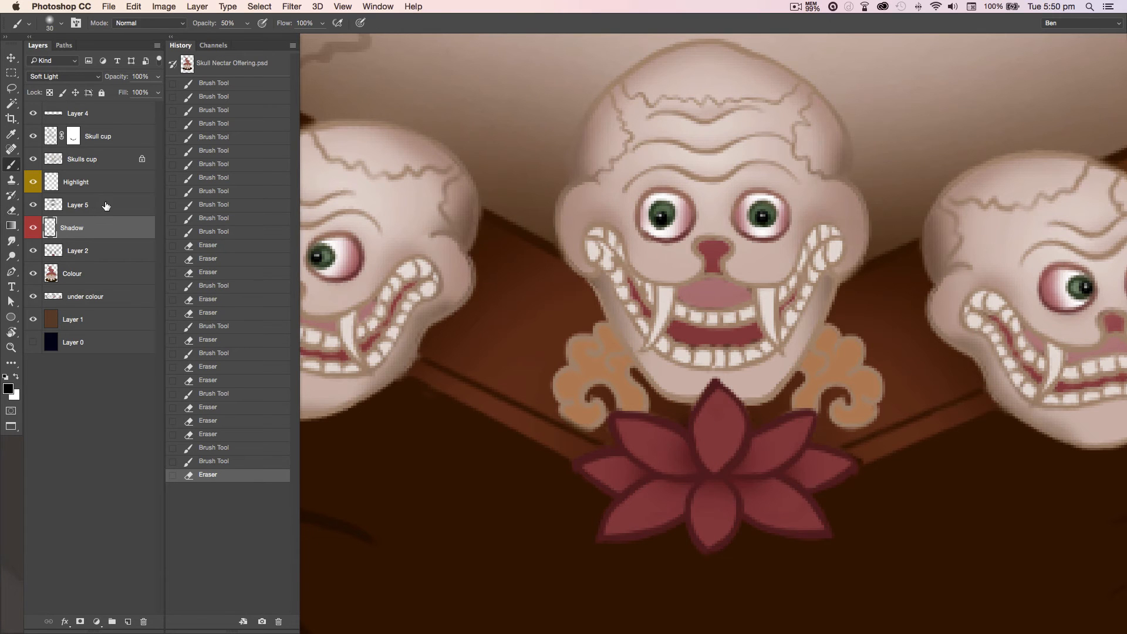
On Layer 5, brush soft black shading on the lower centre lotus petal and erase the spill around it
click(94, 205)
mouse_move(725, 511)
mouse_down()
mouse_move(705, 522)
mouse_move(695, 512)
mouse_move(697, 541)
mouse_up()
key(e)
mouse_move(700, 496)
mouse_down()
mouse_move(707, 539)
mouse_move(733, 620)
mouse_up()
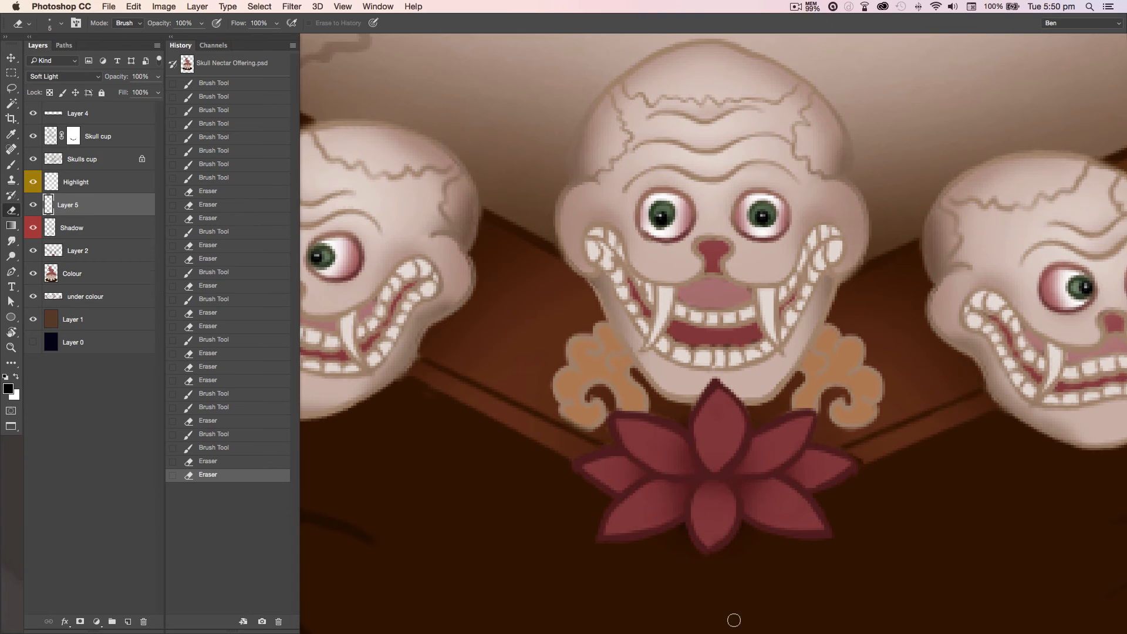
On the Highlight layer, load the petals selection and brush soft white highlights on the outer petals at 20% opacity and 45 px
key(alt+])
key(b)
key(x)
key(])
key([)
drag(709, 548, 606, 548)
key(super+z)
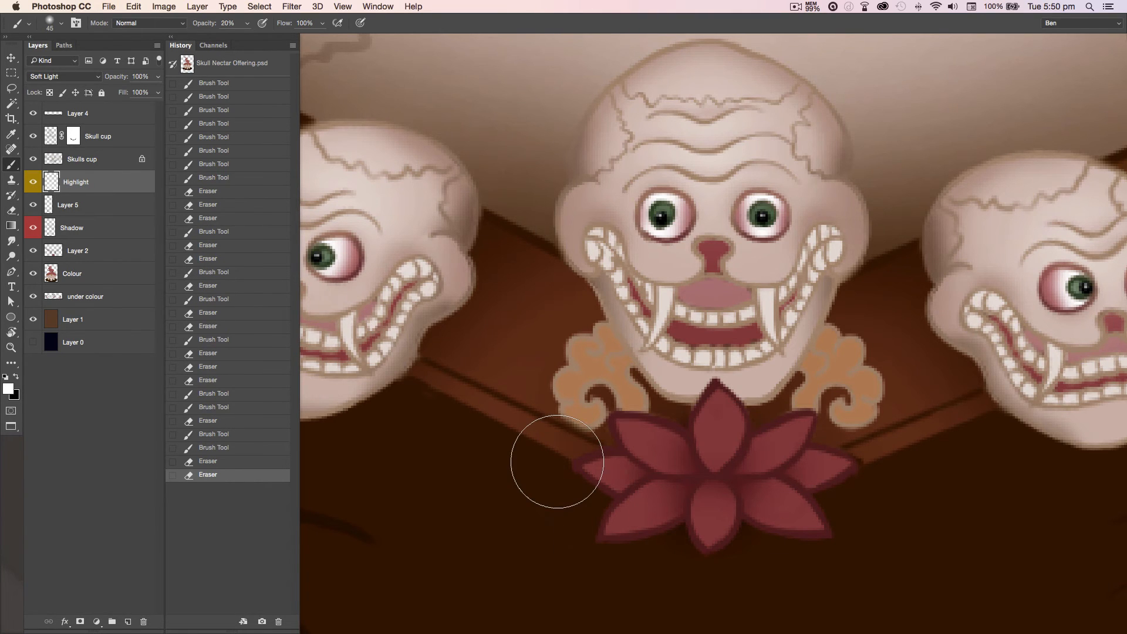
click(213, 45)
super+click(196, 256)
key(super+h)
mouse_move(779, 555)
mouse_down()
mouse_move(558, 490)
mouse_move(861, 471)
mouse_move(543, 477)
mouse_up()
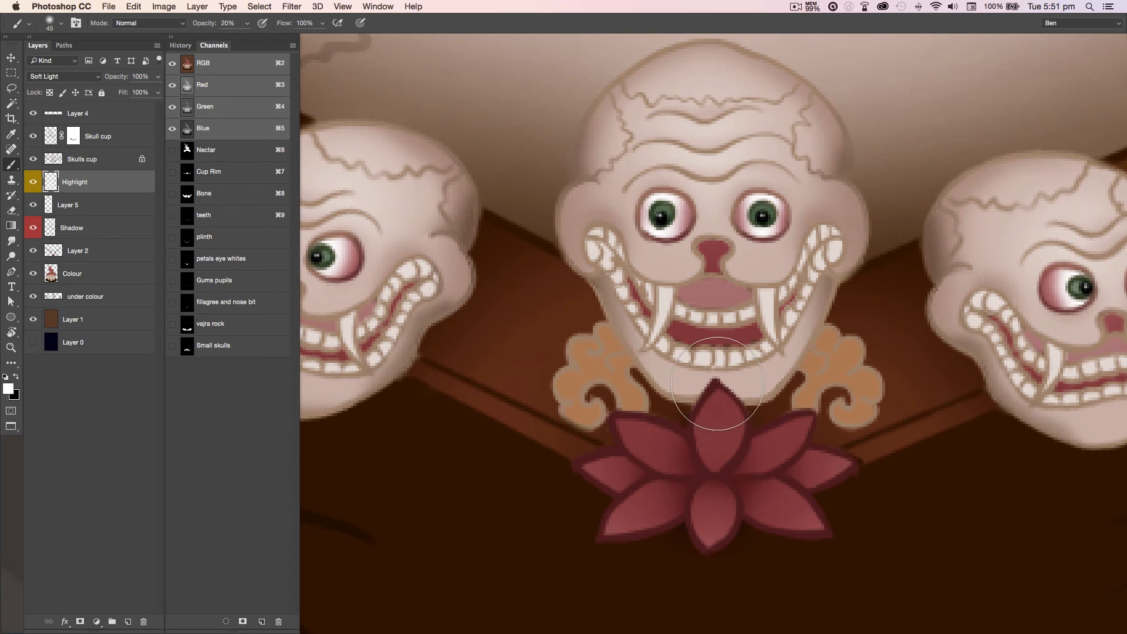
Sample a brown from the plinth and recolour the upper left filigree outline on the Skulls cup layer, using a small hard brush at 100% opacity
scroll(561, 521, down, 3)
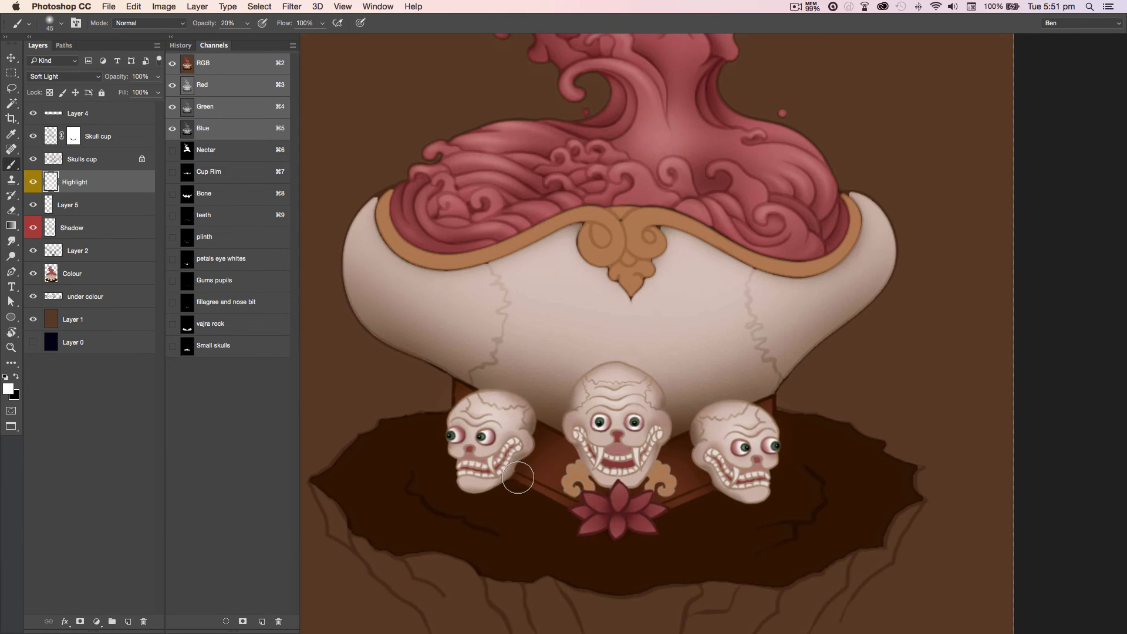
key(super+space)
mouse_move(625, 516)
mouse_down()
mouse_move(700, 554)
mouse_move(691, 547)
mouse_up()
mouse_move(593, 554)
mouse_down()
mouse_move(463, 536)
mouse_move(516, 554)
mouse_up()
key(alt)
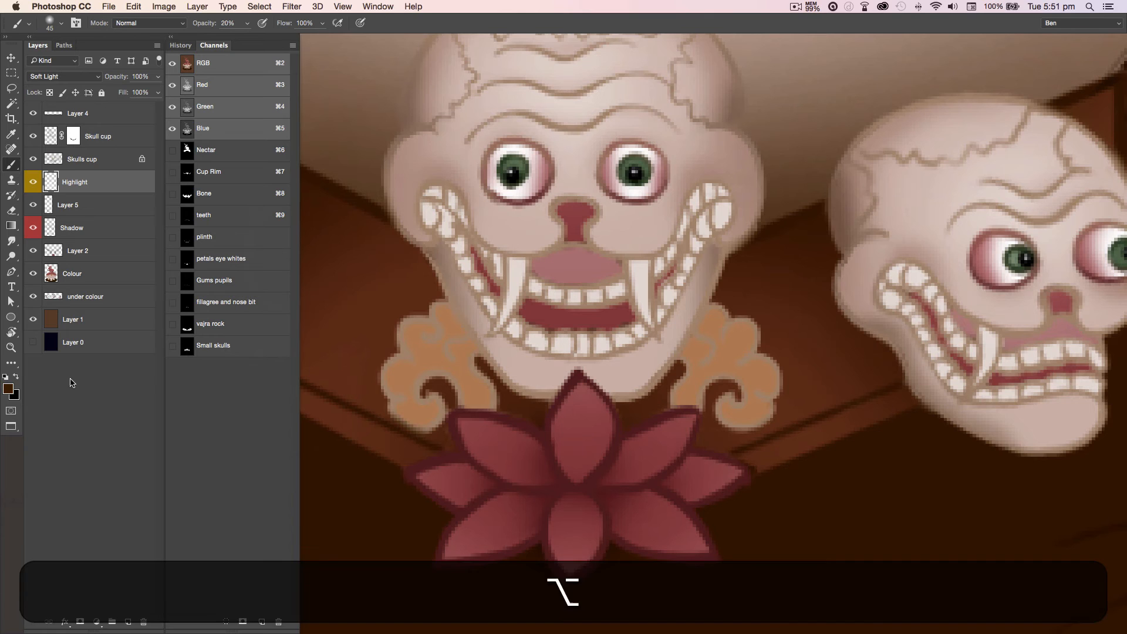
click(54, 162)
key(shift+bracketleft)
key(shift+bracketright)
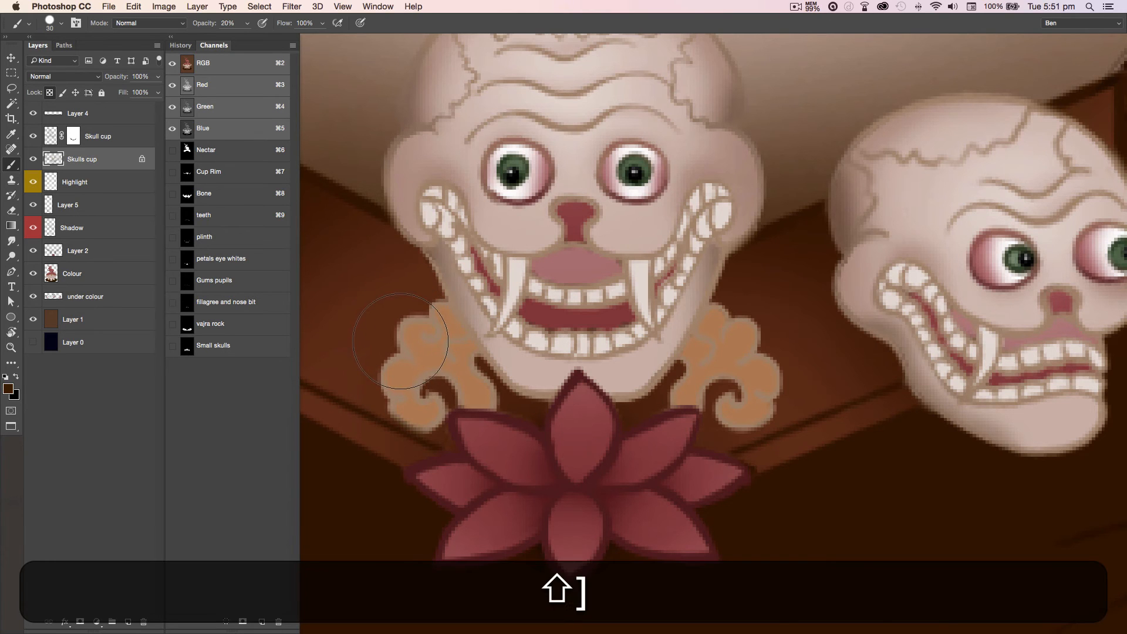
key(0)
key(bracketleft)
key(bracketleft)
key(bracketleft)
key(bracketleft)
key(bracketleft)
key(super+d)
mouse_move(437, 305)
mouse_down()
mouse_move(457, 350)
mouse_move(446, 338)
mouse_move(401, 375)
mouse_move(460, 359)
mouse_move(471, 377)
mouse_move(386, 390)
mouse_move(449, 380)
mouse_up()
Resample the brown and recolour the remaining left filigree outline and the whole right filigree outline with a smaller brush
alt+click(402, 315)
key(bracketleft)
key(bracketleft)
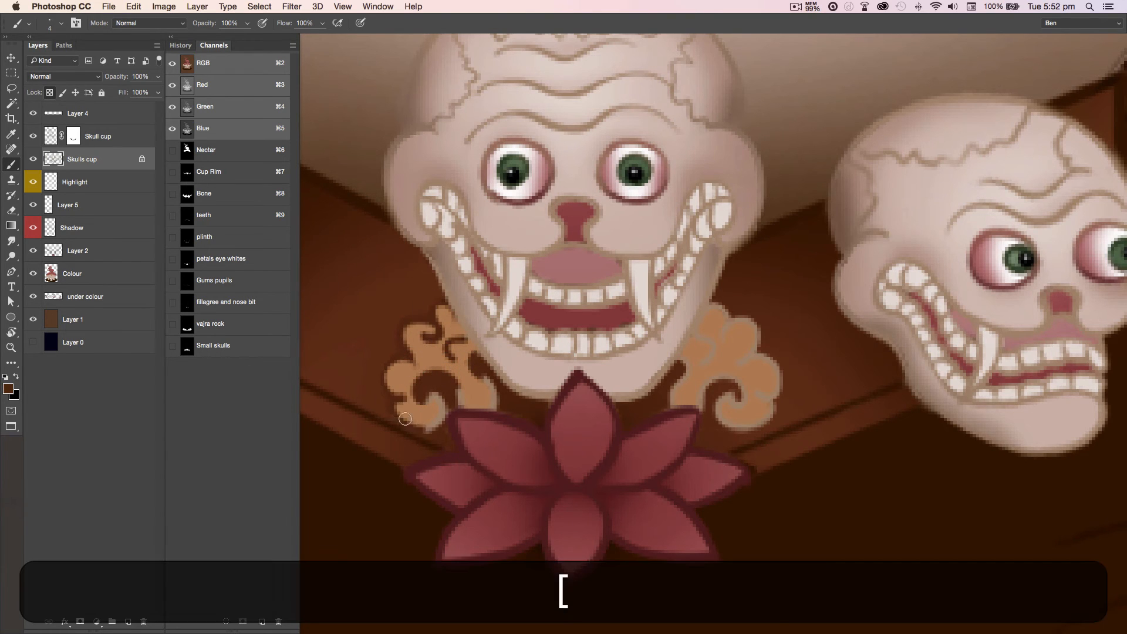
drag(406, 419, 431, 407)
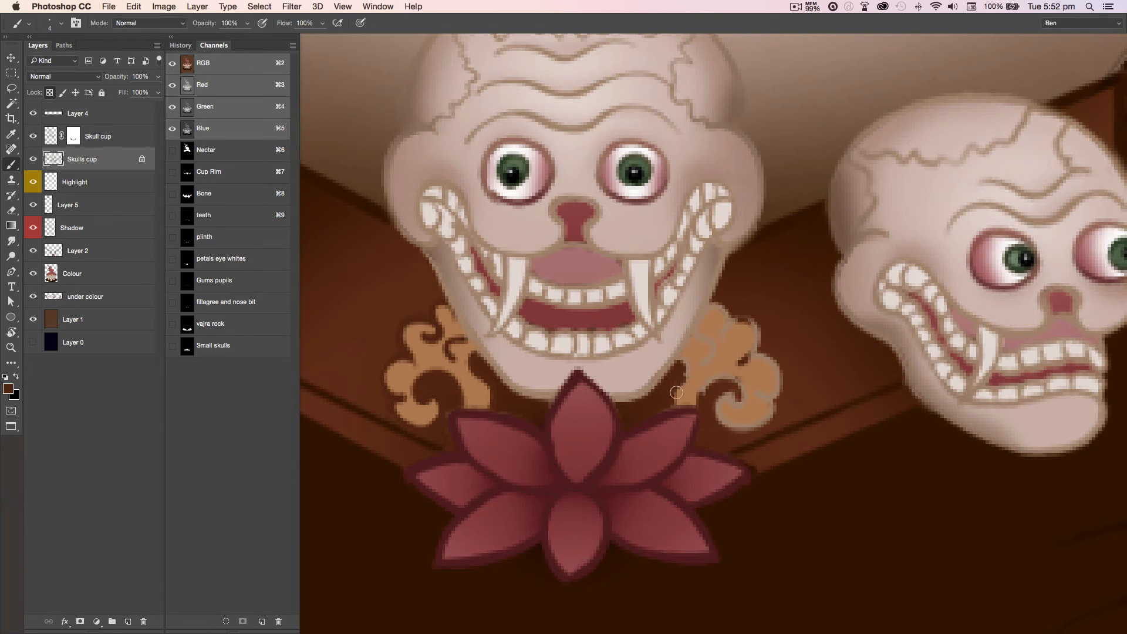
key(super+z)
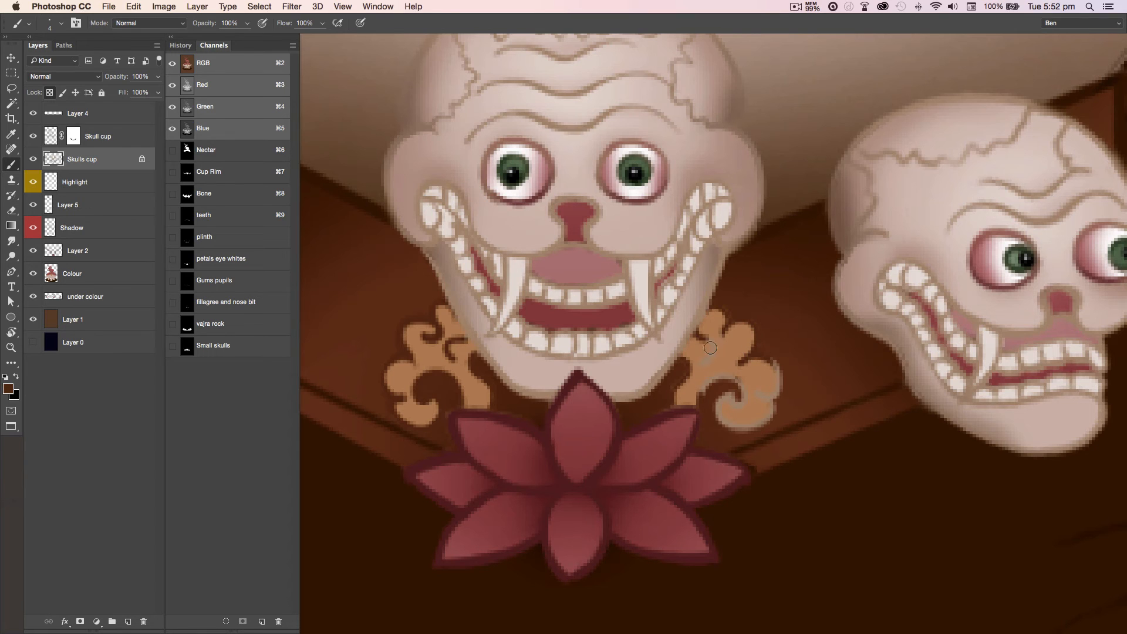
drag(707, 388, 725, 400)
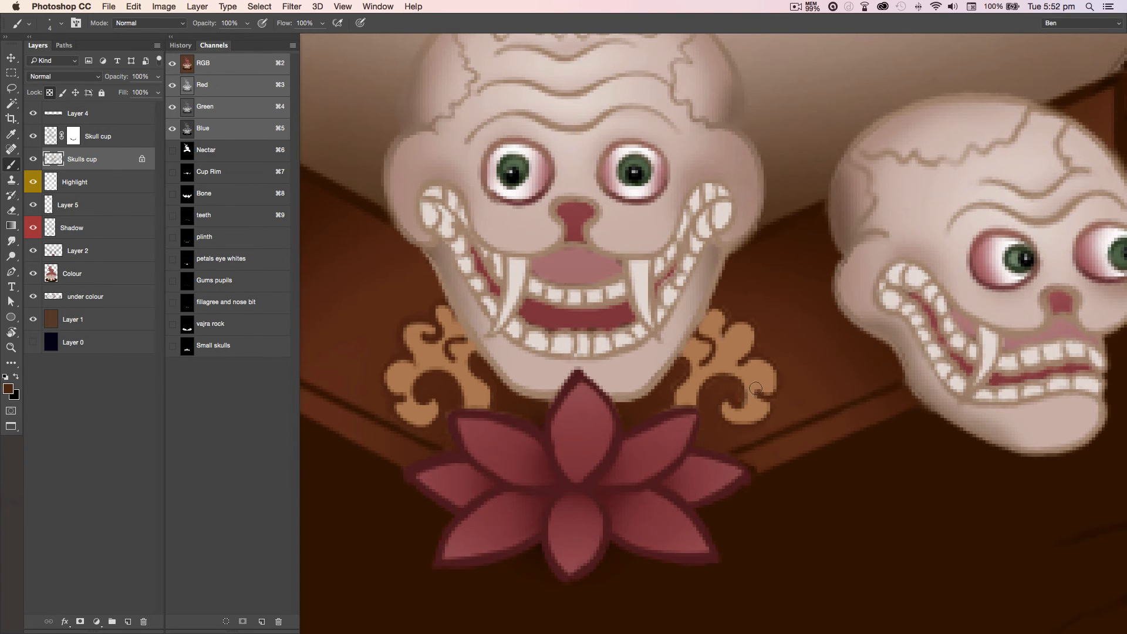
Load the filigree and nose selection and shade the skulls' noses on the Shadow layer with a soft 9 px black brush at 30% opacity
key(super+minus)
key(super+minus)
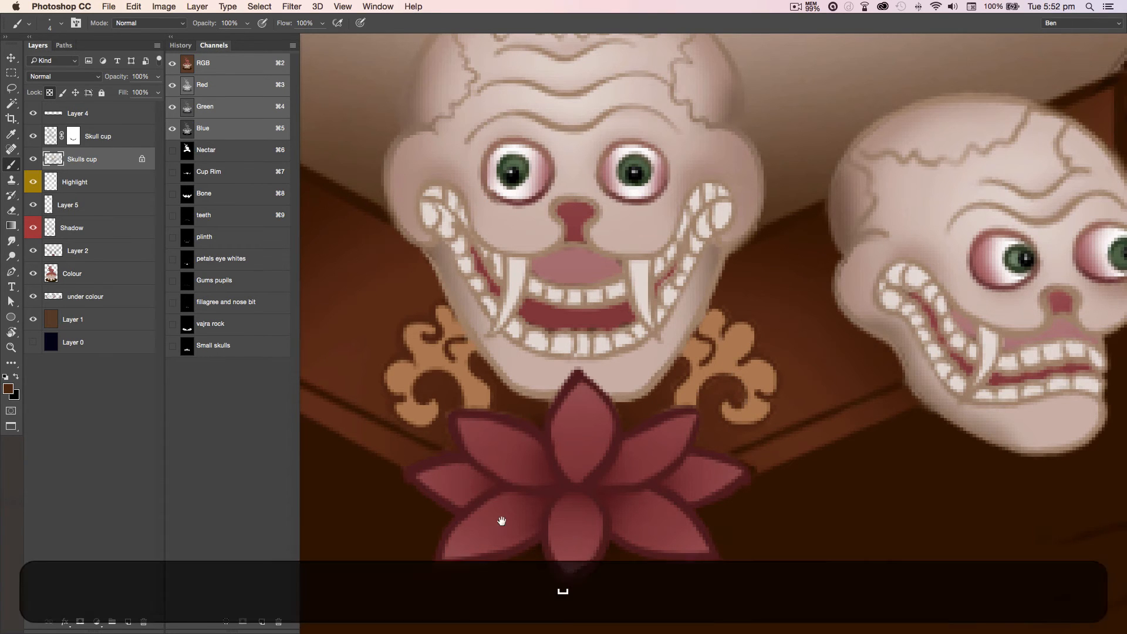
drag(546, 518, 594, 522)
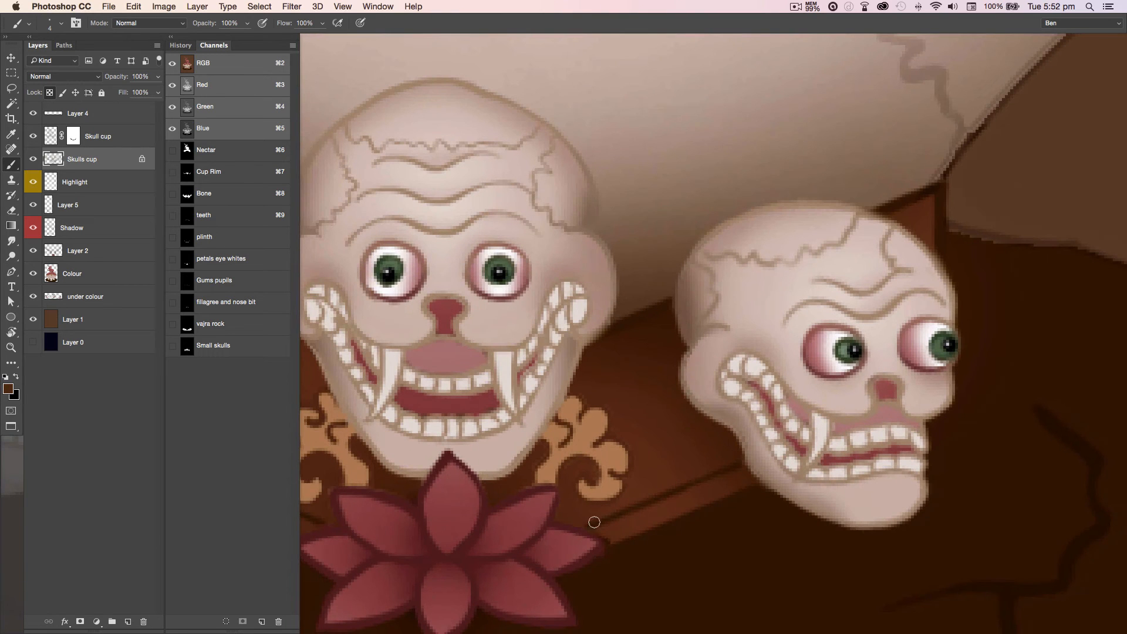
super+click(221, 301)
key(super+h)
click(135, 228)
key(d)
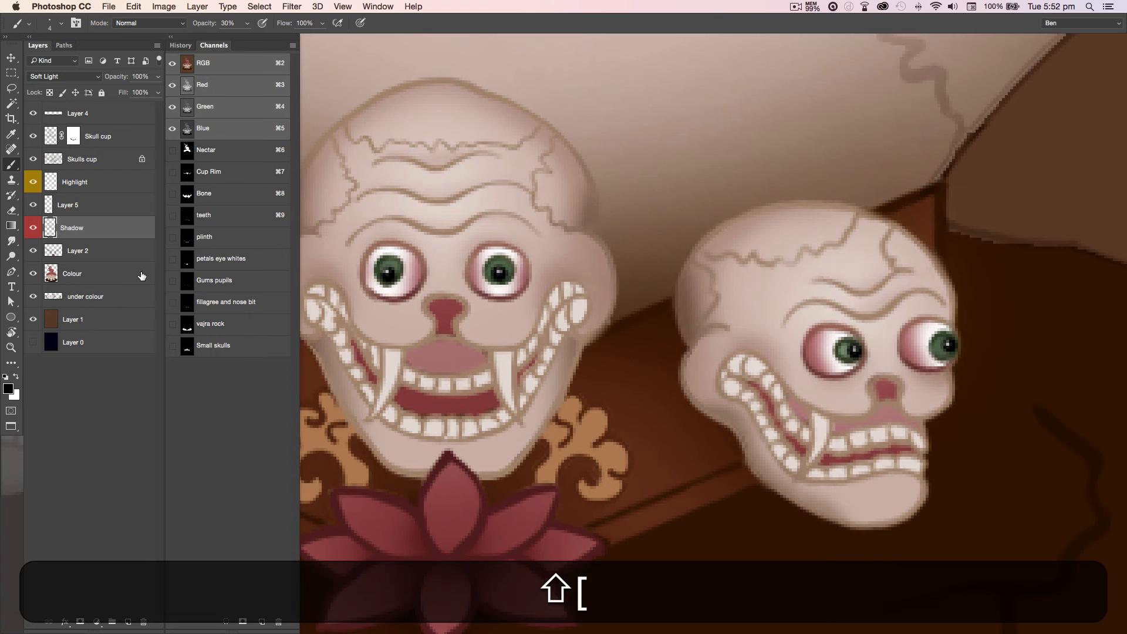
key(bracketleft)
mouse_move(429, 330)
mouse_down()
mouse_move(426, 299)
mouse_move(469, 312)
mouse_up()
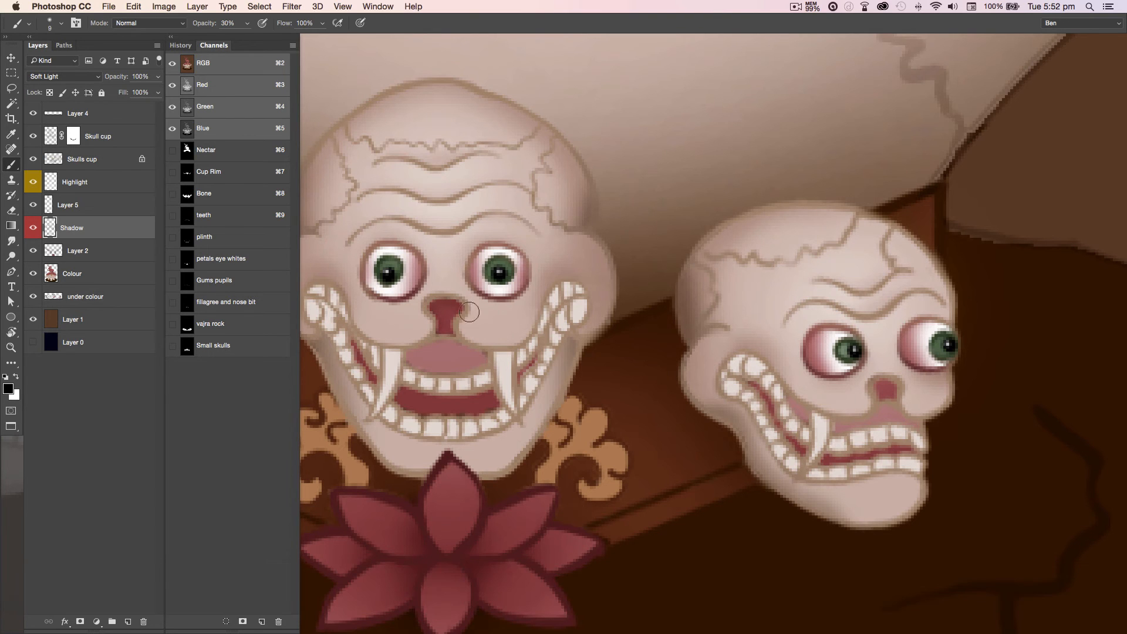
key(F1)
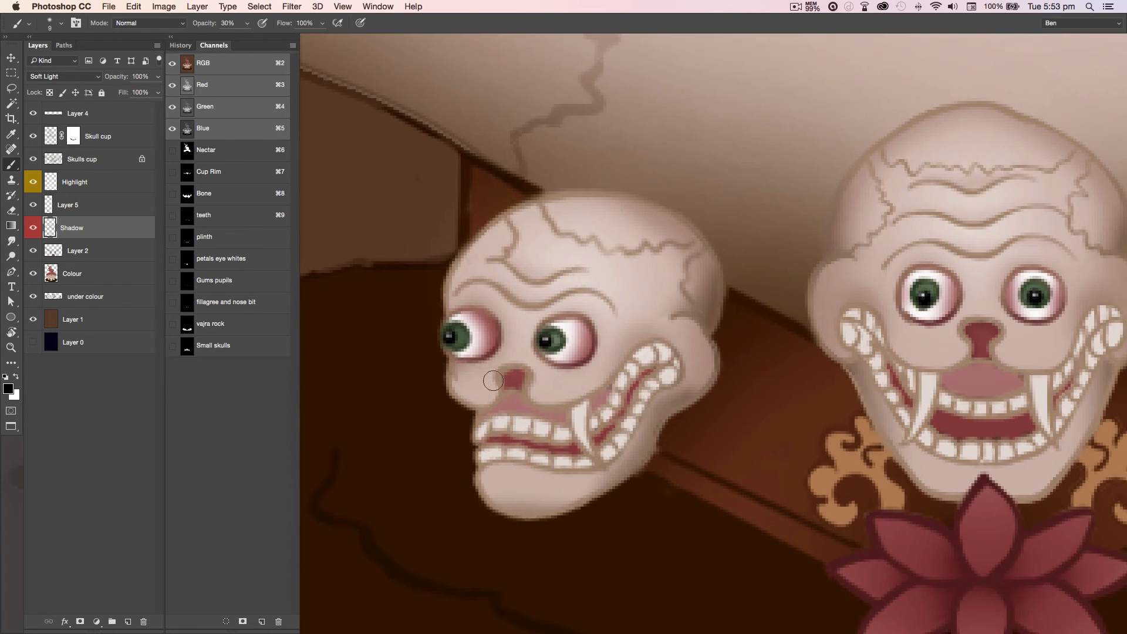
drag(482, 373, 305, 281)
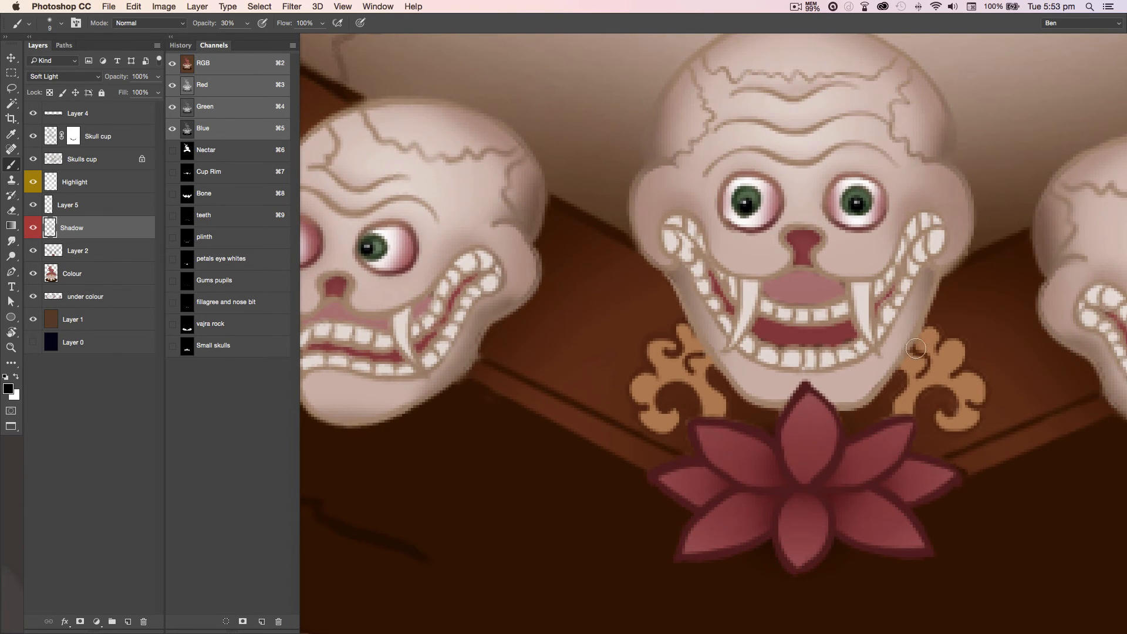
Undo the last stroke, raise the brush opacity to 80%, and shade both filigrees in black, erasing the overlap on the curls
key(super+z)
key(8)
key(e)
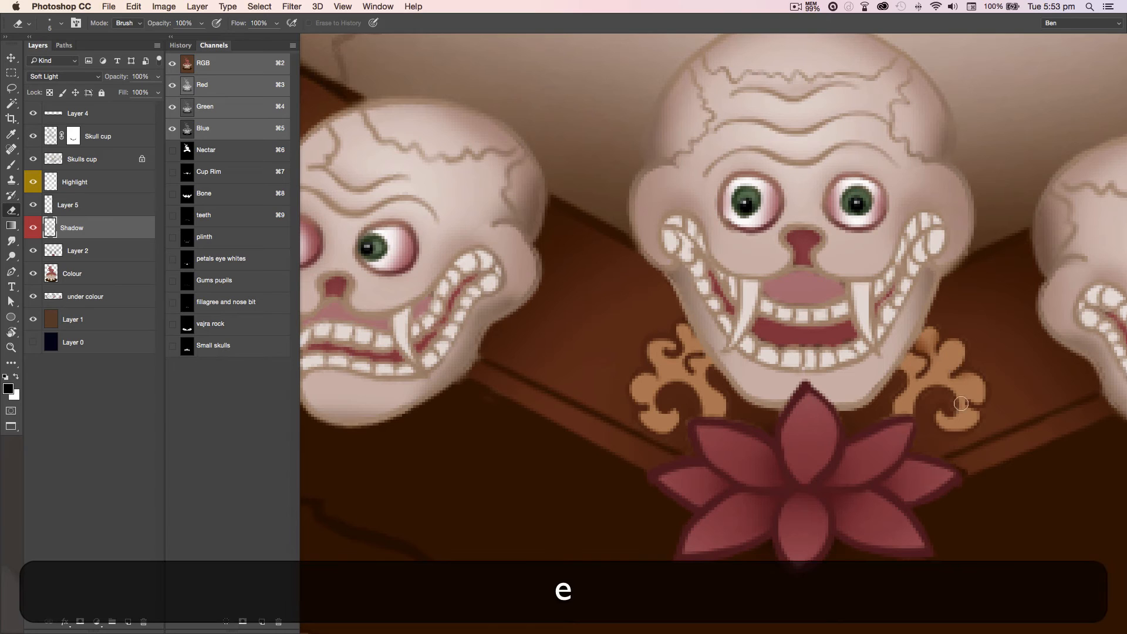
key(b)
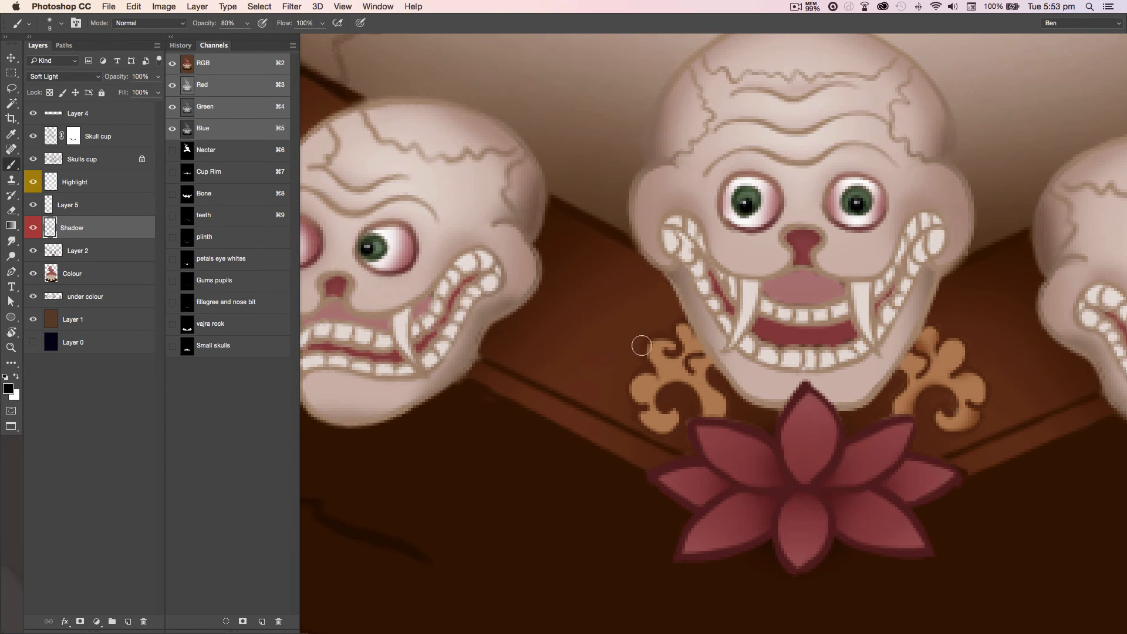
key(e)
key(b)
key(e)
key(b)
key(e)
key(b)
key(e)
key(b)
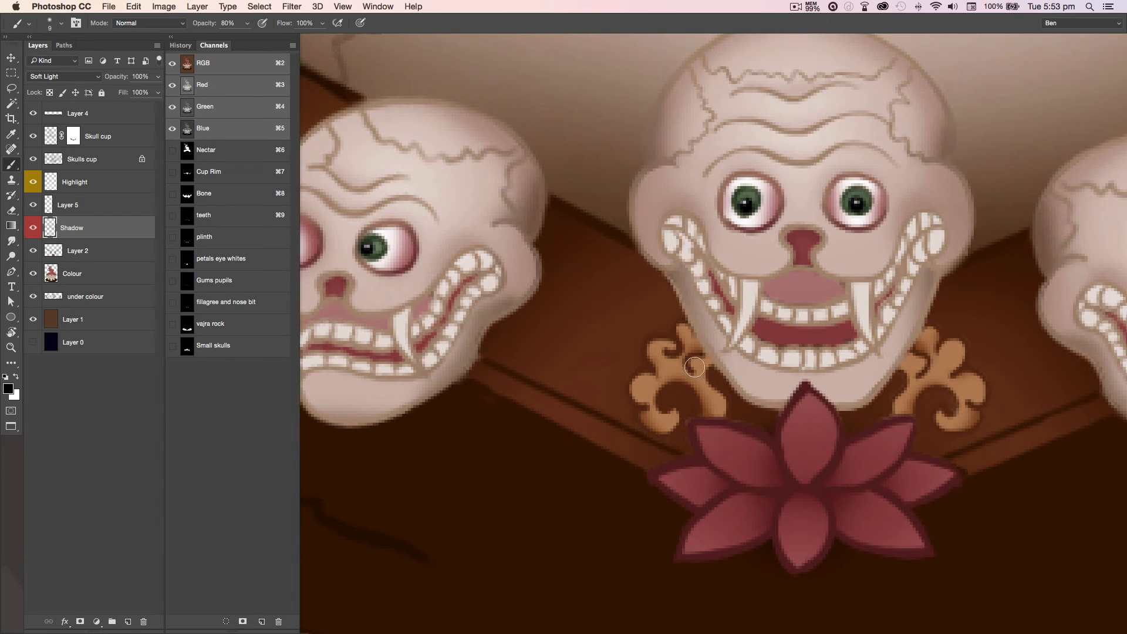
Enlarge the shading brush to 50 px and save the document
key(bracketright)
key(bracketright)
key(bracketright)
key(bracketright)
key(bracketright)
key(super+minus)
key(super+minus)
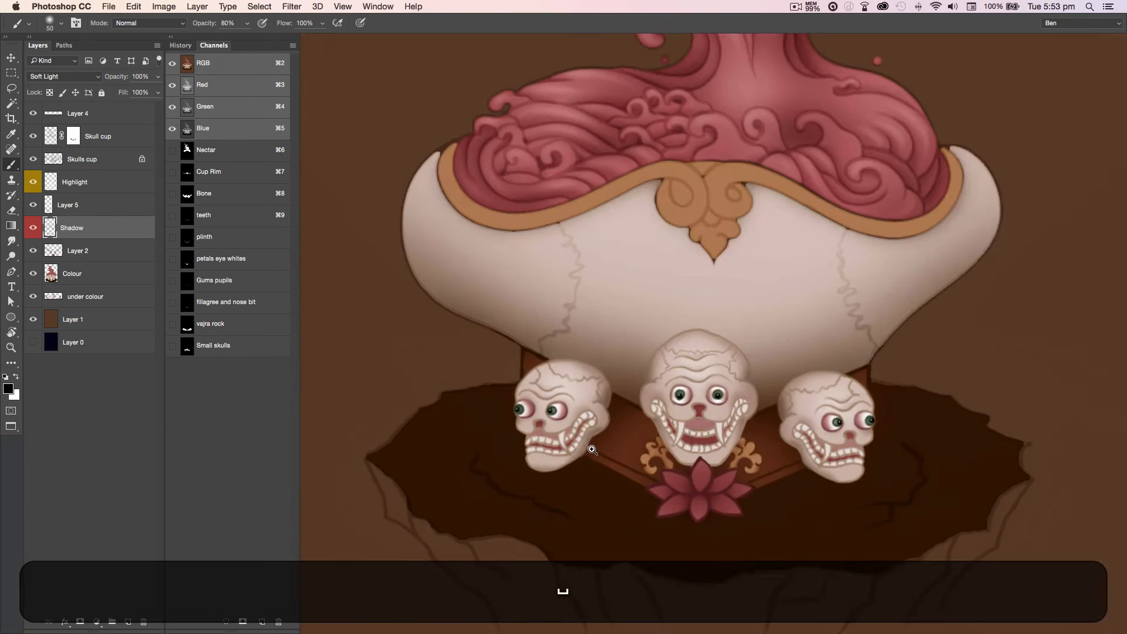
key(super+s)
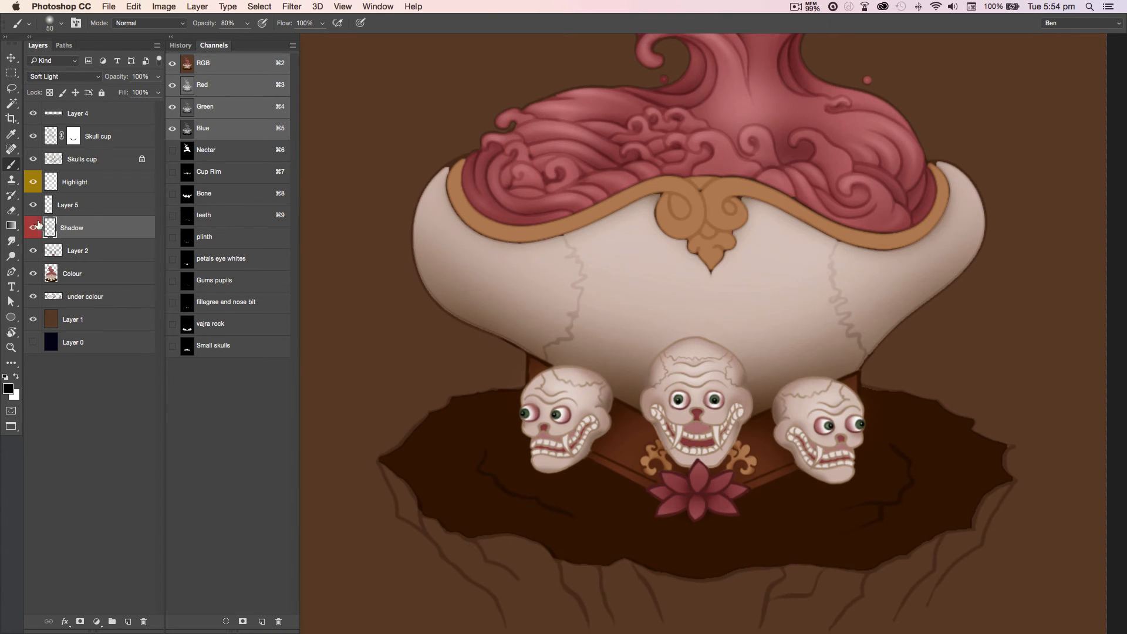
Load the Cup Rim selection and shade the gold rim's edges and scrolls on the Shadow layer with a soft 25 px black brush
super+click(187, 173)
key(super+h)
key(bracketleft)
mouse_move(457, 218)
mouse_down()
mouse_move(543, 240)
mouse_move(658, 198)
mouse_move(674, 209)
mouse_move(528, 262)
mouse_move(605, 268)
mouse_move(748, 308)
mouse_up()
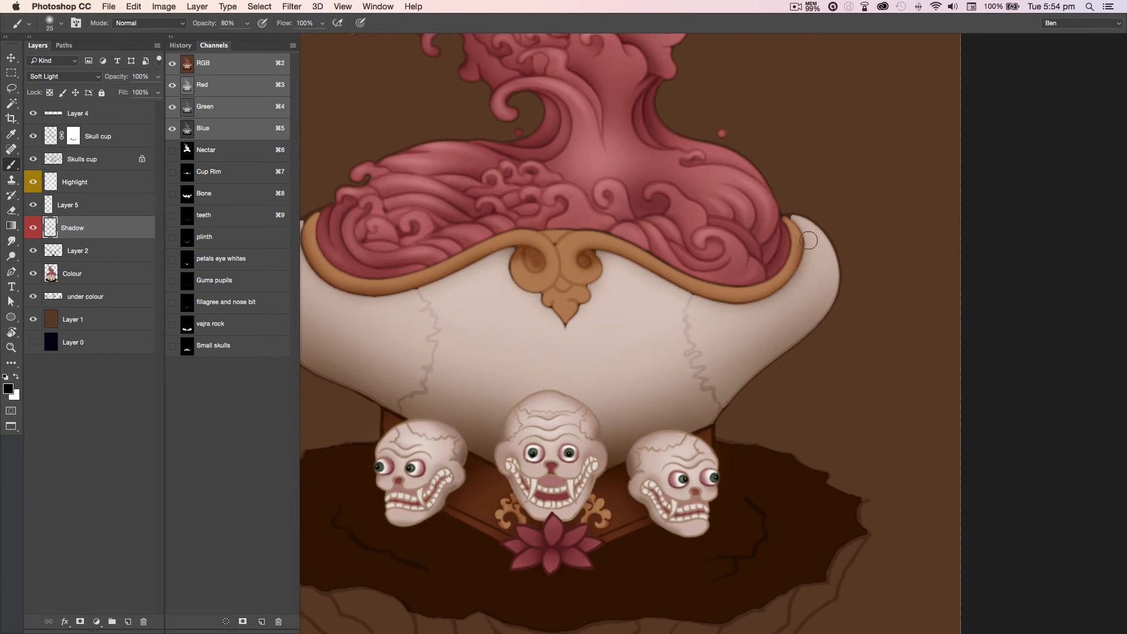
Erase the shadow overlap on the rim's central scroll ornament with a hard 15 px eraser
key(shift+e)
key(bracketright)
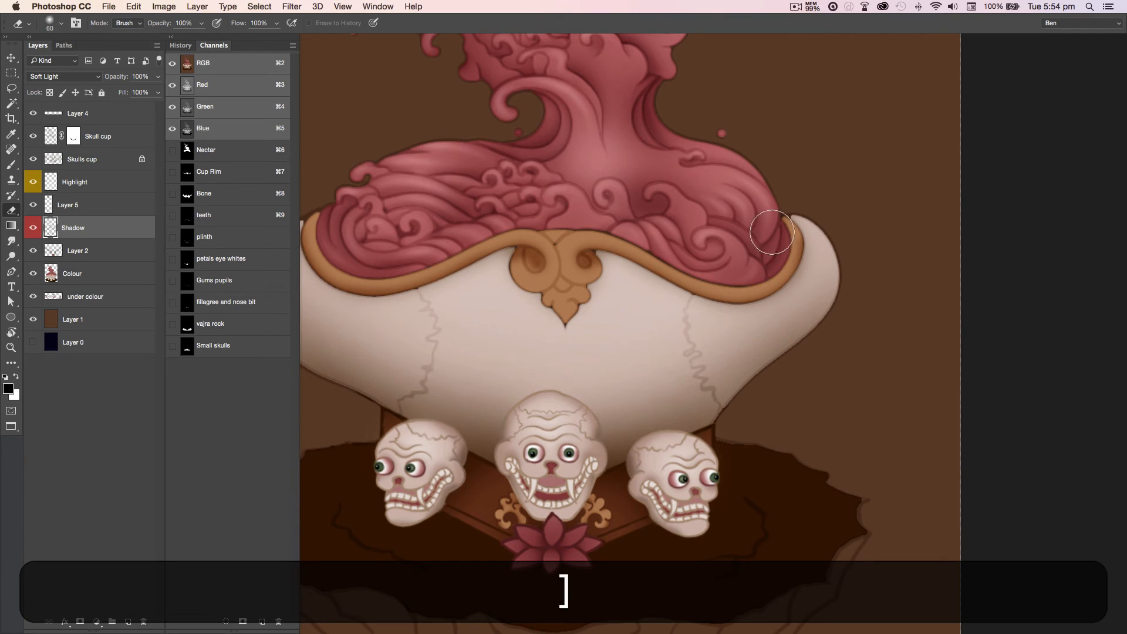
scroll(584, 388, down, 2)
scroll(605, 273, up, 5)
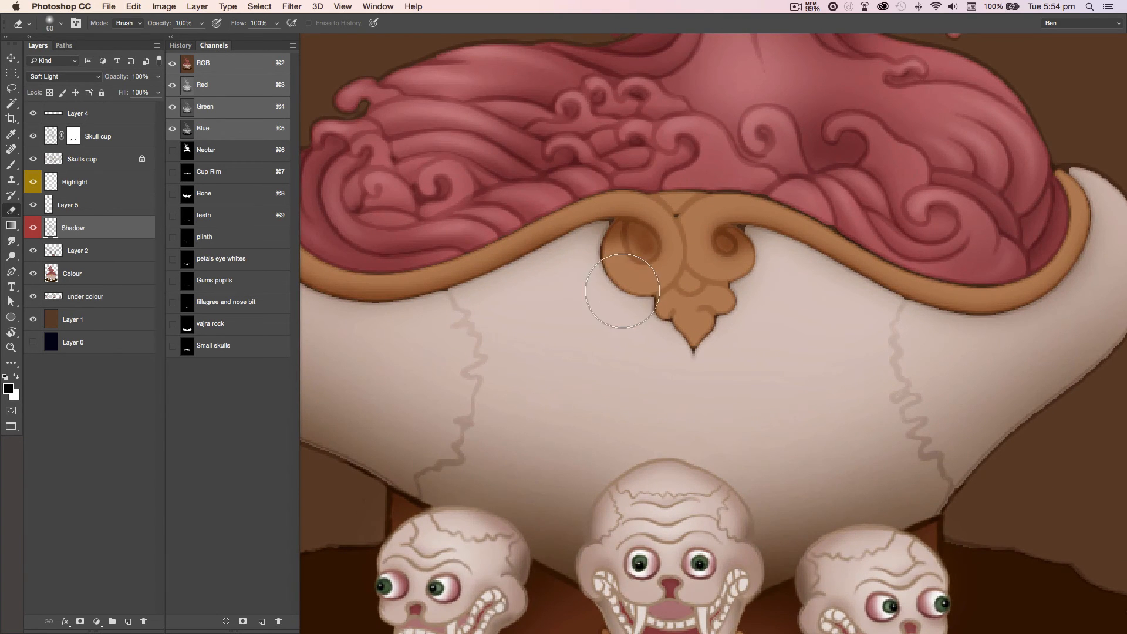
key(shift+bracketright)
key(bracketleft)
key(bracketleft)
key(bracketleft)
key(bracketleft)
key(bracketleft)
mouse_move(611, 235)
mouse_down()
mouse_move(648, 255)
mouse_move(725, 243)
mouse_move(744, 259)
mouse_move(698, 276)
mouse_move(746, 283)
mouse_move(613, 264)
mouse_move(733, 294)
mouse_up()
Shade the pendant beneath the scroll ornament in black and erase the spill on the neighbouring curls
key(b)
mouse_move(693, 246)
mouse_down()
mouse_move(626, 290)
mouse_move(634, 275)
mouse_move(660, 274)
mouse_move(671, 250)
mouse_move(728, 270)
mouse_up()
key(e)
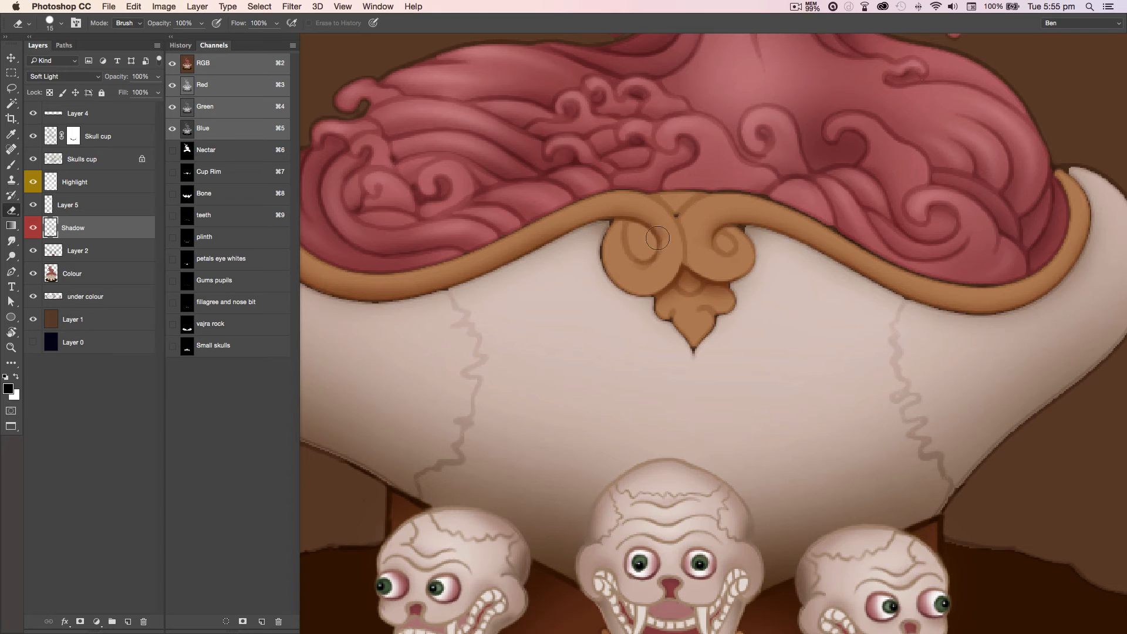
key(b)
mouse_move(724, 335)
mouse_down()
mouse_move(662, 328)
mouse_move(702, 348)
mouse_move(702, 321)
mouse_up()
key(e)
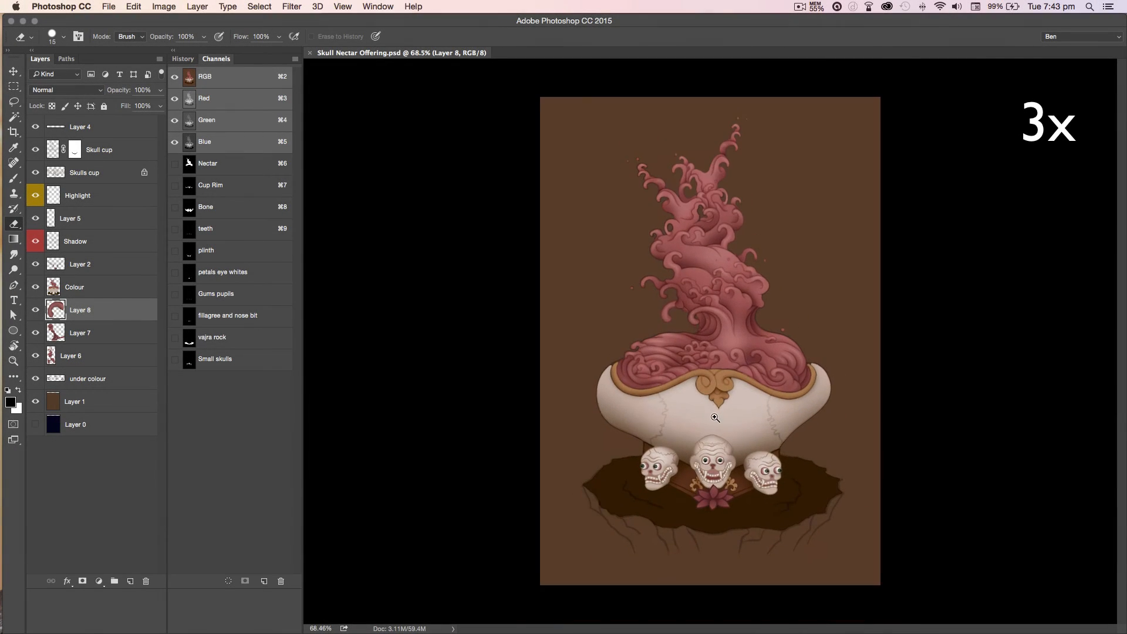
Hide Layers 6, 7 and 8 and show them again to compare the nectar column
click(36, 310)
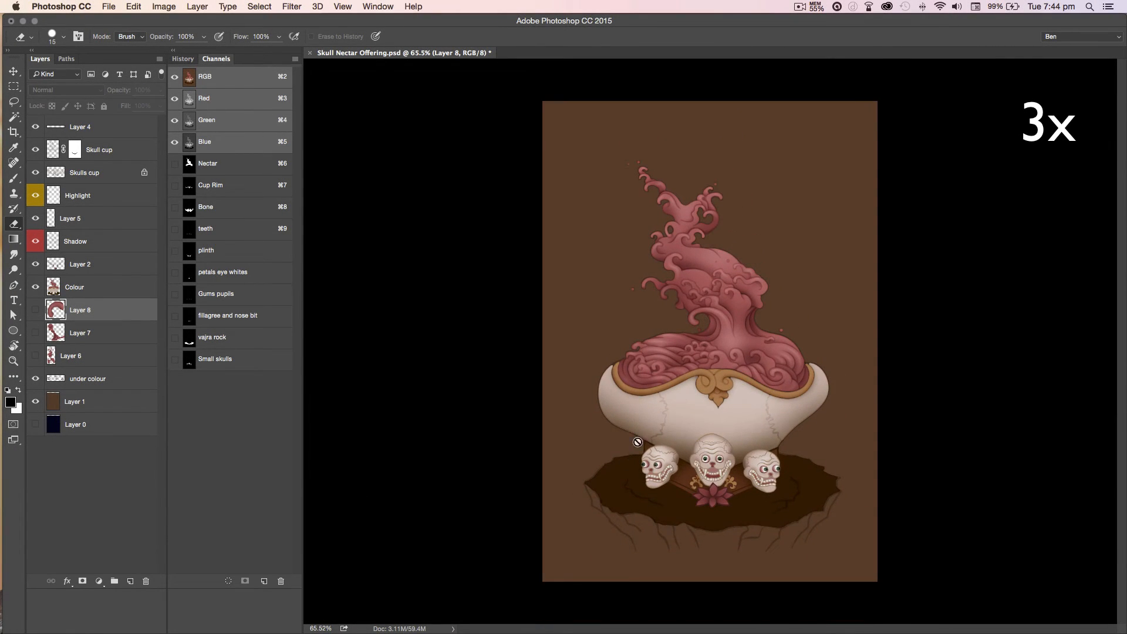
scroll(638, 442, up, 5)
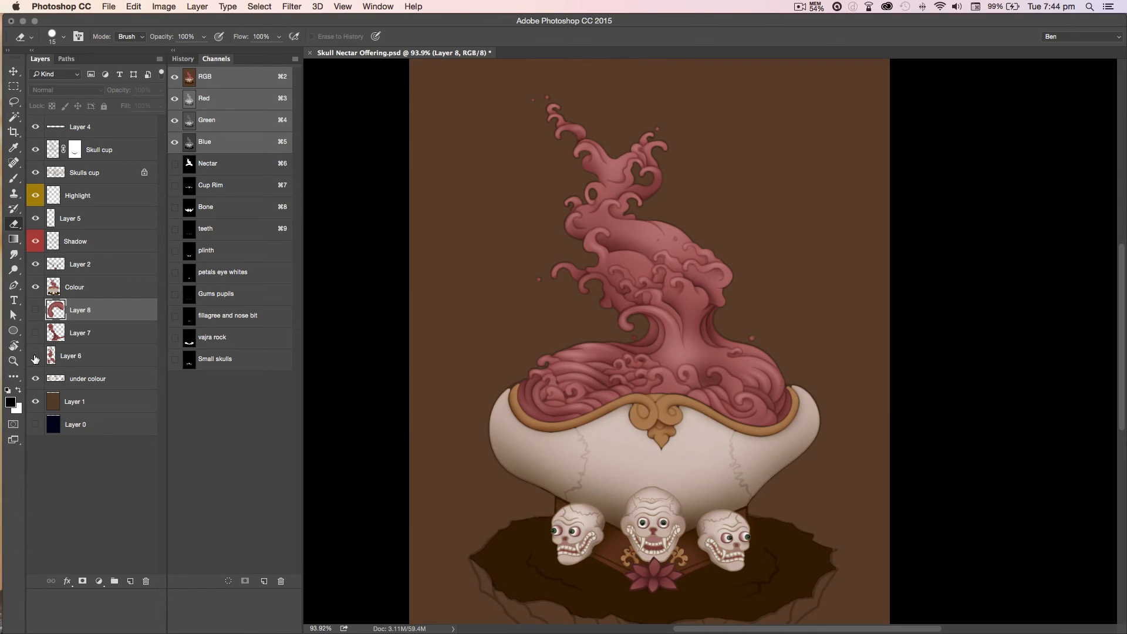
click(35, 356)
click(35, 310)
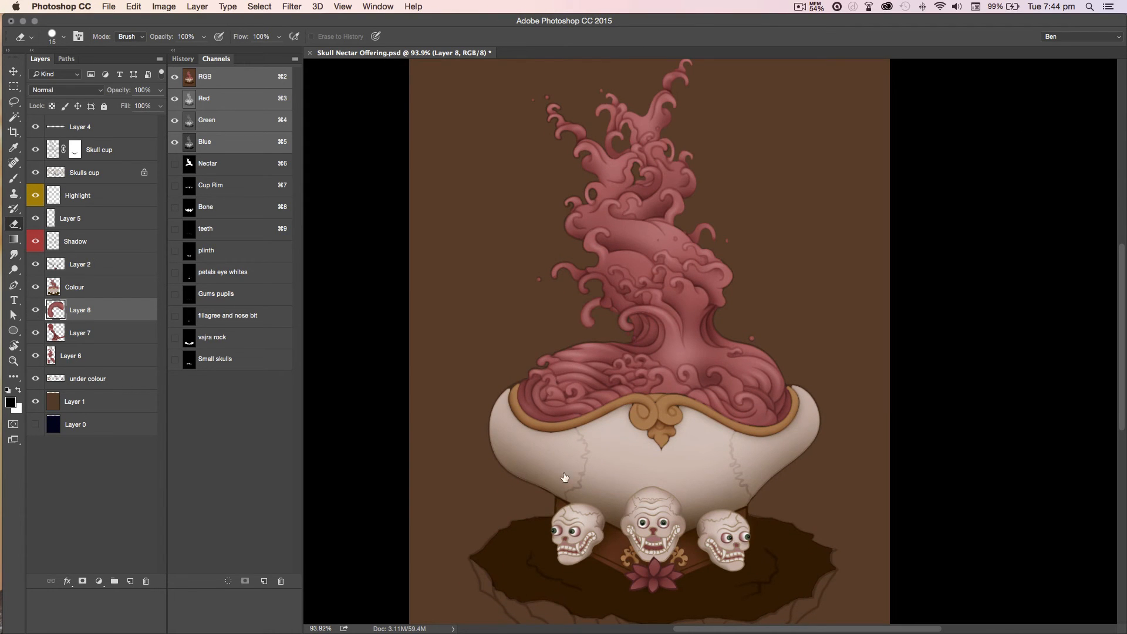
Adjust Layer 8 with Hue/Saturation, using Lightness -24 and Saturation about +6, compare it with the original, and save the document
scroll(47, 310, down, 3)
key(super+u)
drag(384, 247, 370, 248)
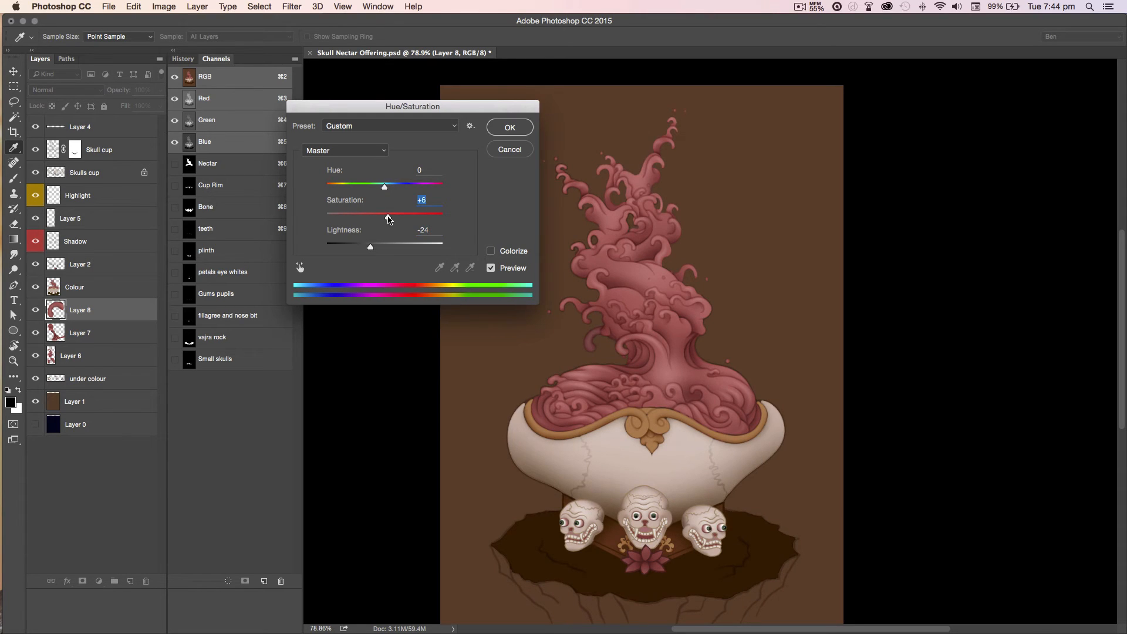
drag(386, 188, 390, 188)
key(Return)
key(super+z)
key(super+z)
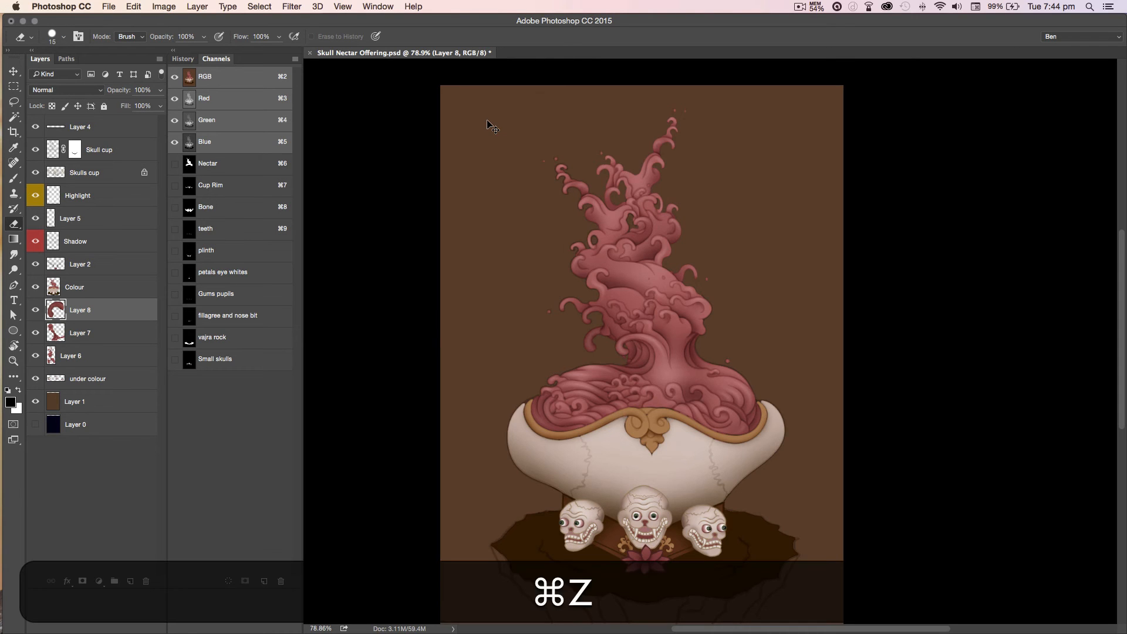
key(super+s)
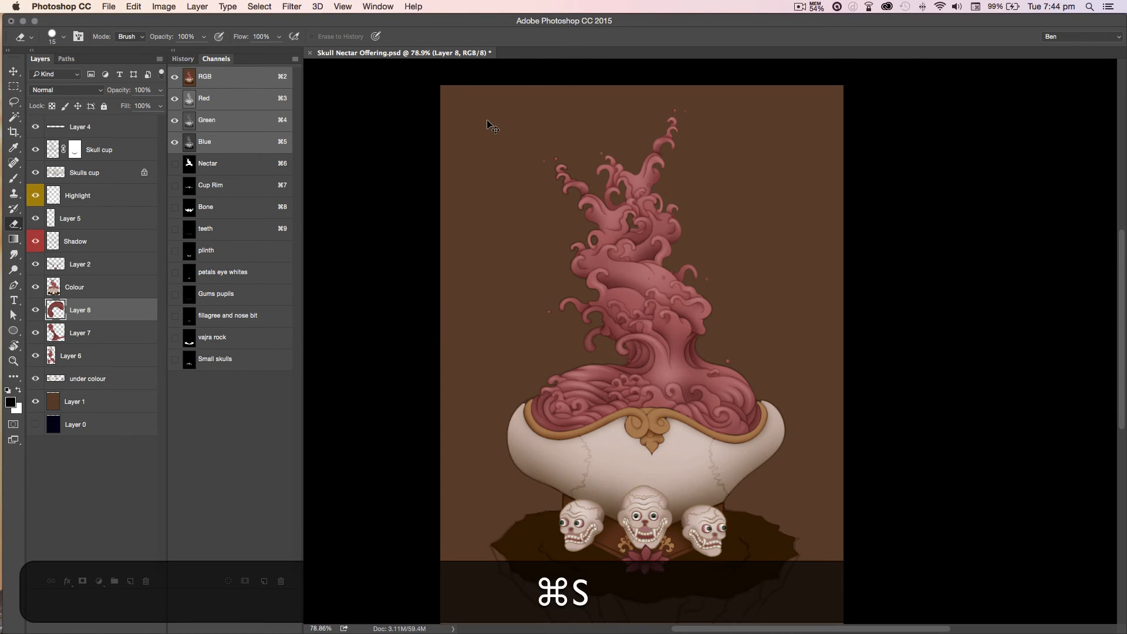
On the Colour layer, paint the scroll ornament's recesses in a sampled brown with a soft 9 px brush at 80% opacity
click(56, 287)
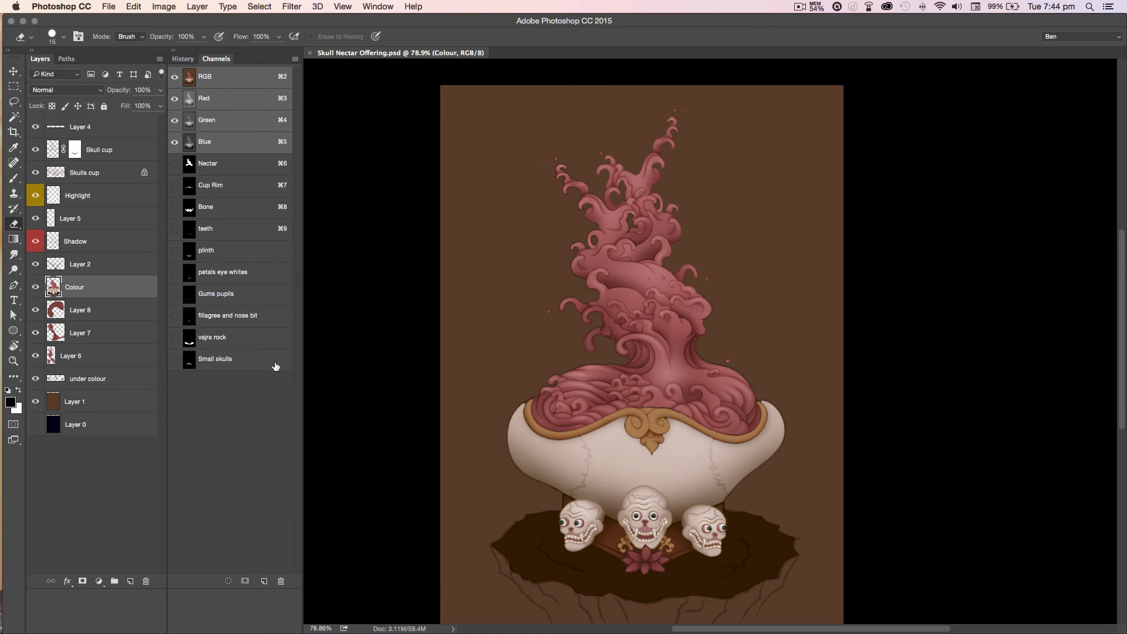
scroll(652, 432, up, 5)
key(b)
key(alt)
key(bracketleft)
key(bracketleft)
key(bracketleft)
key(bracketleft)
drag(598, 371, 585, 388)
drag(694, 386, 684, 375)
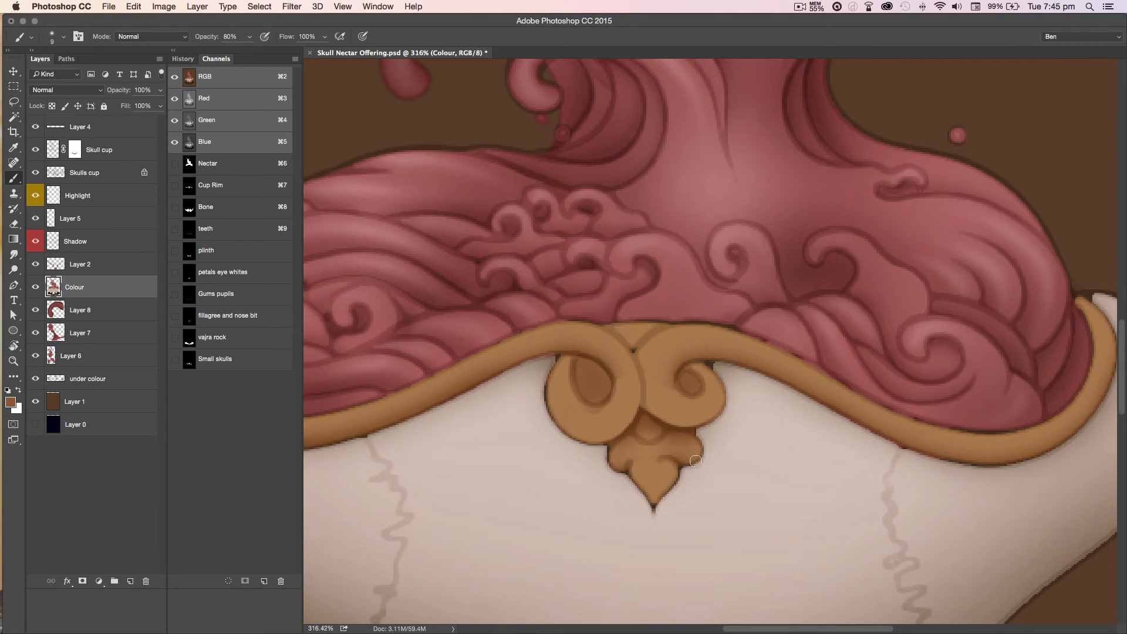
Erase excess shading around the scroll ornament on Layer 5 with a soft 35 px eraser at 50% opacity, working in a rotated view
click(58, 245)
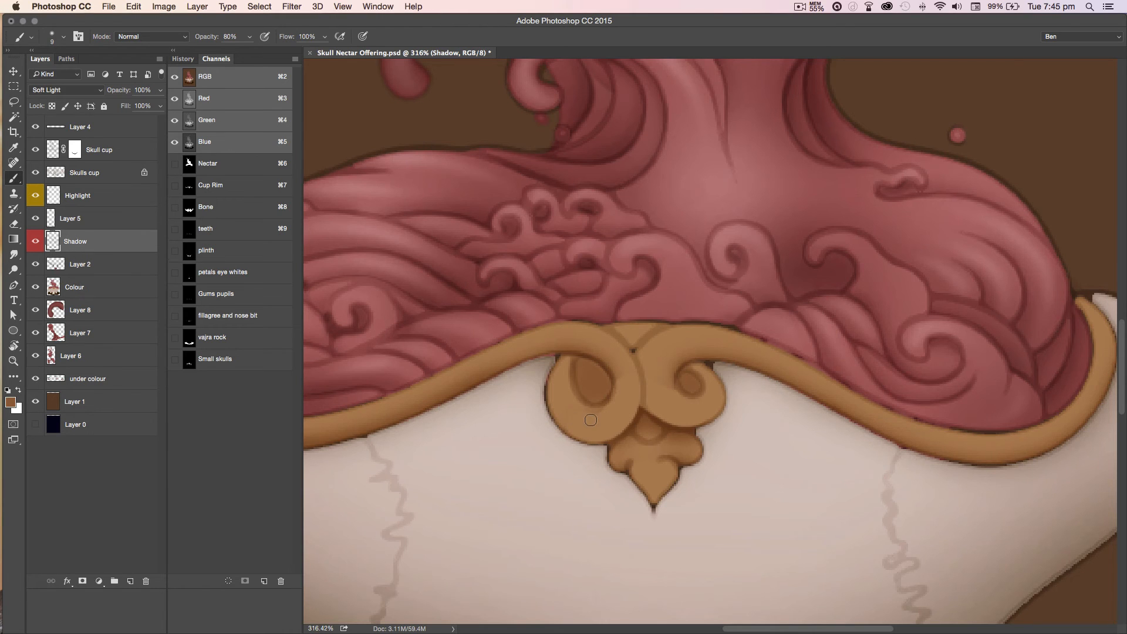
key(e)
key(super+minus)
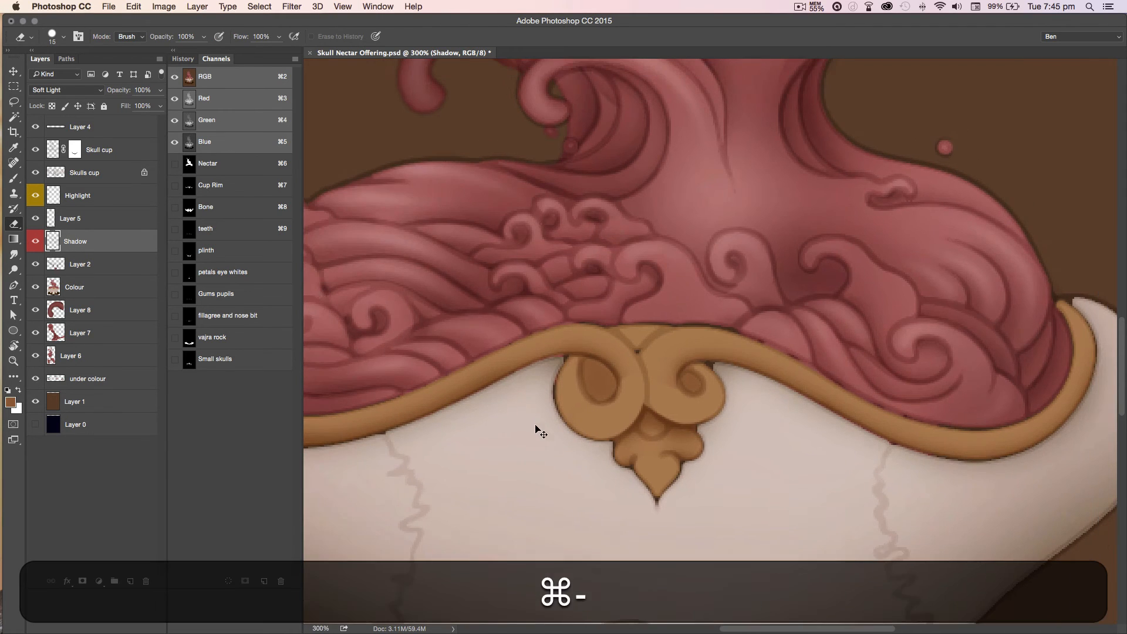
key(alt+bracketright)
mouse_move(701, 475)
mouse_down()
mouse_move(755, 456)
mouse_move(839, 356)
mouse_up()
key(bracketright)
key(shift+bracketleft)
key(d)
key(5)
key(equal)
key(bracketright)
drag(874, 354, 822, 351)
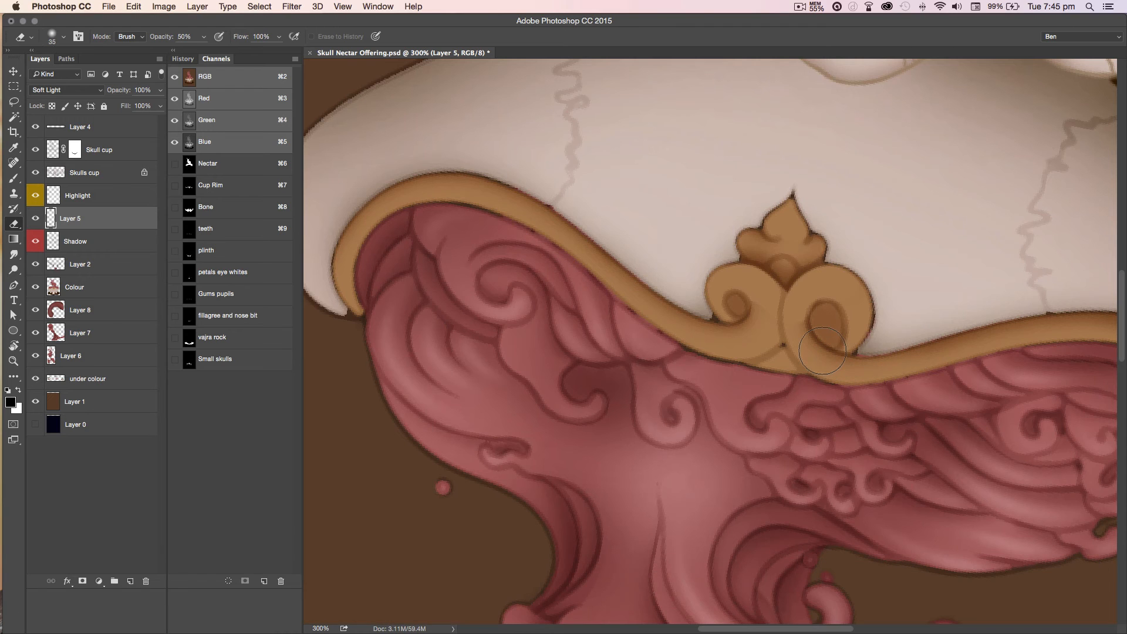
Load a saved channel selection, hide its edges, and shade the scroll overlap in black on Layer 5 with a 40 px brush at 30% opacity
key(b)
key(bracketright)
key(super)
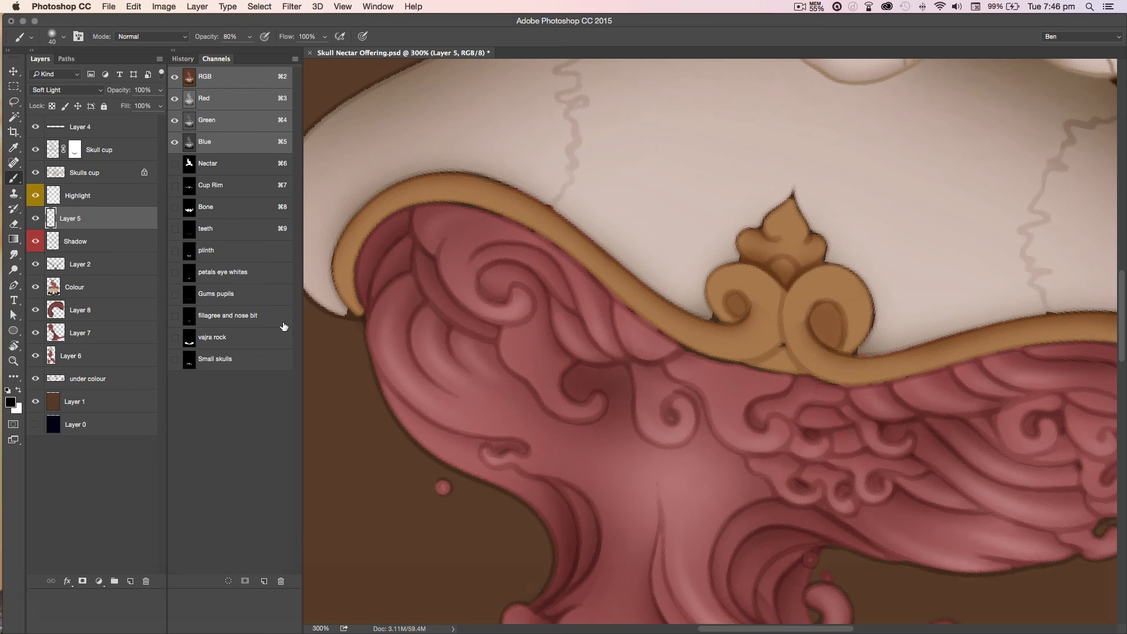
super+click(225, 206)
key(super+h)
key(b)
key(3)
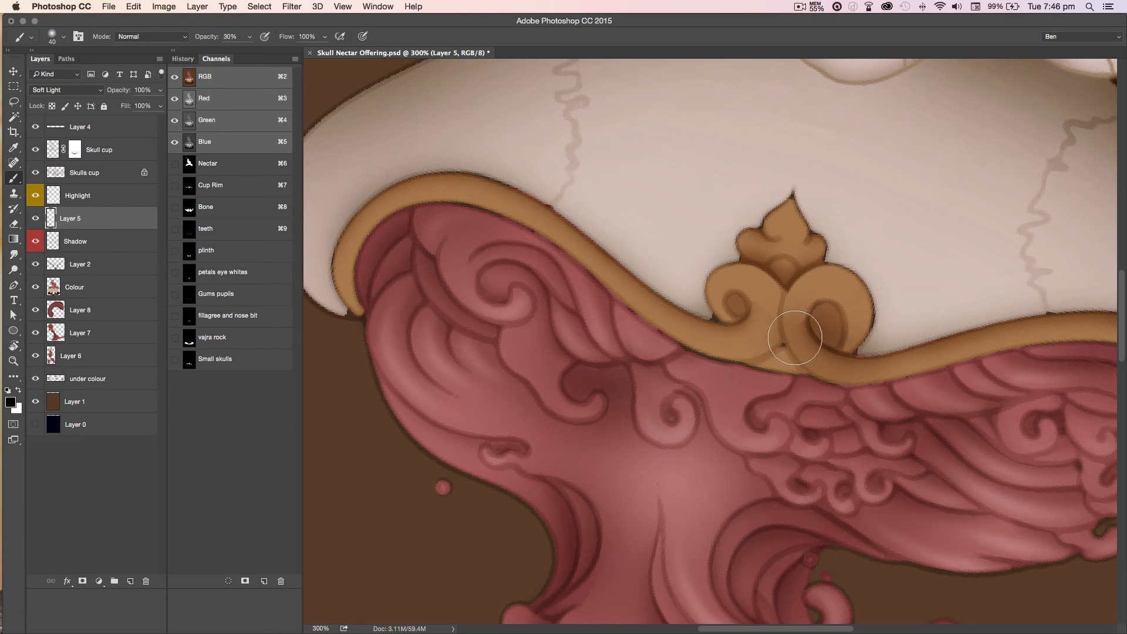
Try erasing the shading around the large scroll with a 15 px eraser at 100% opacity, and revert to the last brush stroke
key(e)
key(bracketleft)
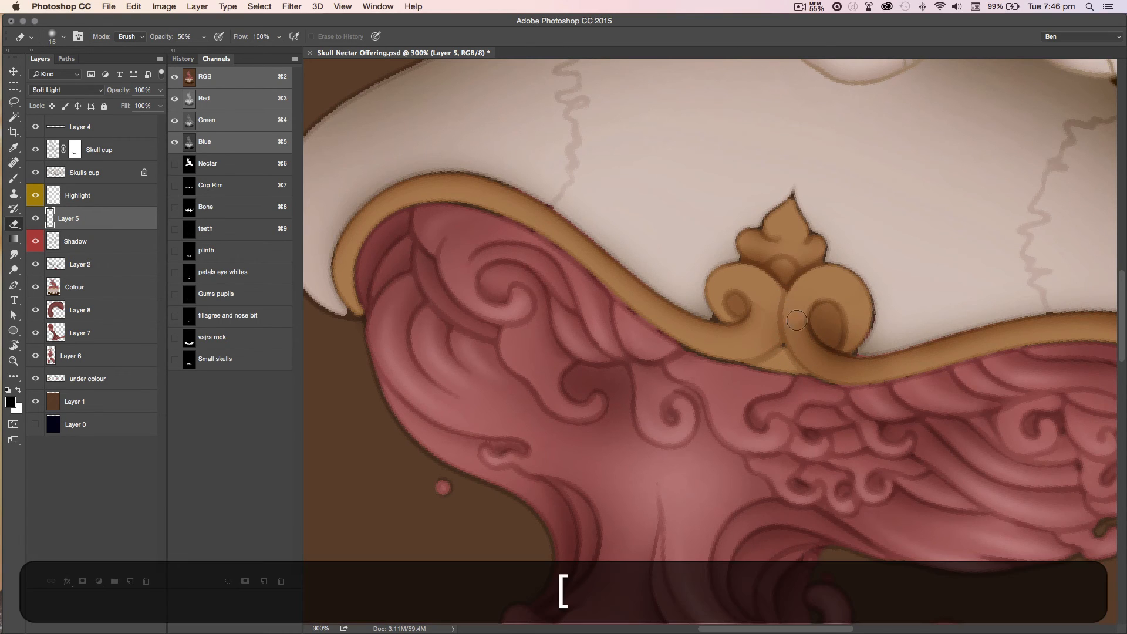
key(0)
drag(835, 367, 890, 367)
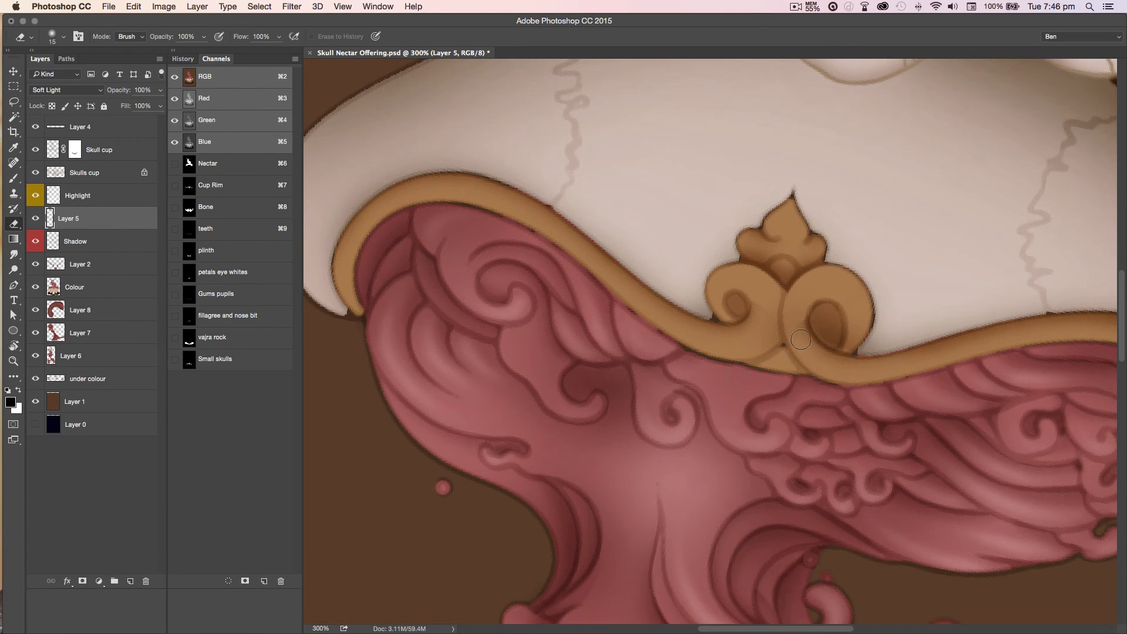
key(cmd+z)
key(super+z)
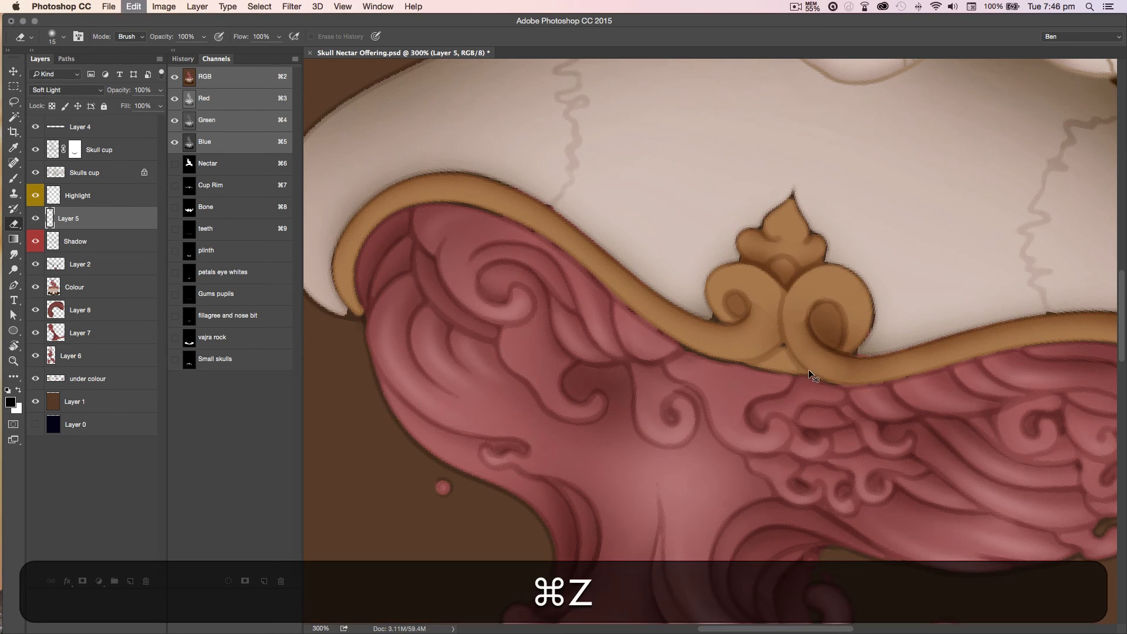
click(183, 58)
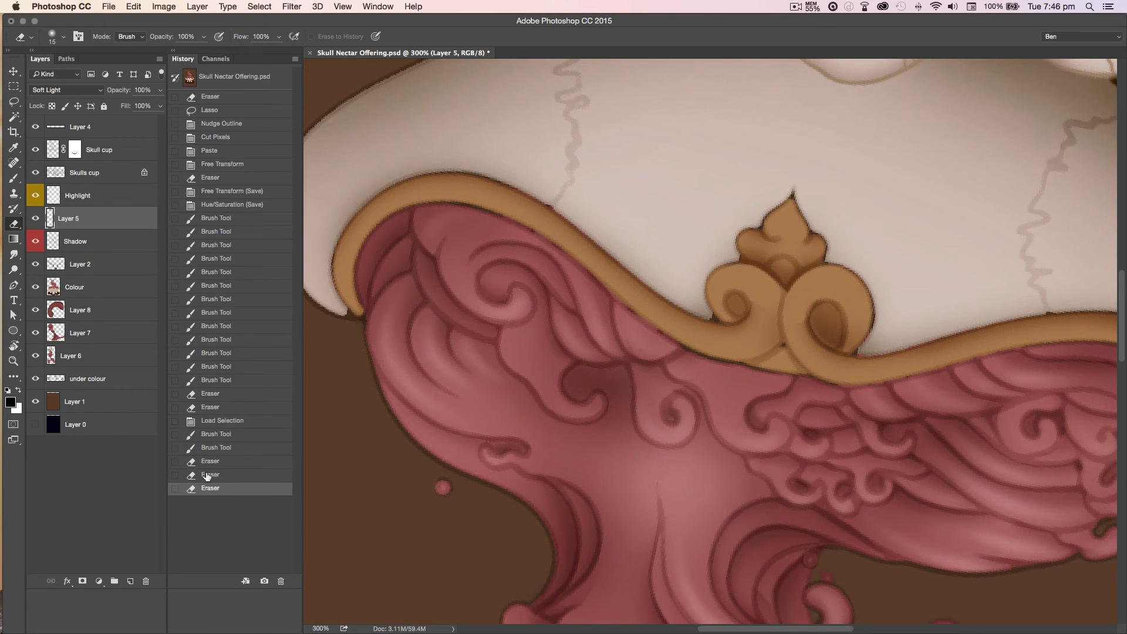
click(206, 461)
click(207, 448)
Erase the spilled shading along the large scroll with a soft eraser and shade the smaller curl beside it on Layer 5
key(bracketleft)
key(bracketleft)
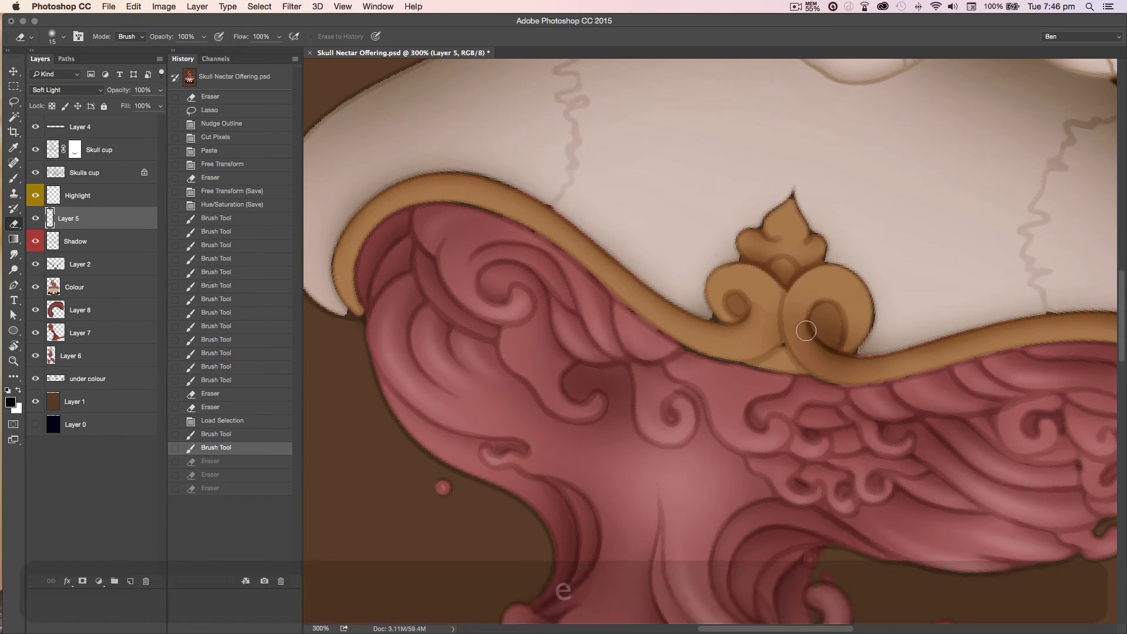
key(shift+bracketright)
mouse_move(832, 361)
mouse_down()
mouse_move(724, 327)
mouse_move(734, 357)
mouse_move(682, 324)
mouse_move(725, 336)
mouse_move(760, 306)
mouse_move(765, 330)
mouse_move(767, 297)
mouse_move(774, 335)
mouse_move(703, 340)
mouse_up()
key(b)
drag(773, 340, 770, 329)
Add a new layer above Layer 5 and set its blending mode to Soft Light
click(131, 581)
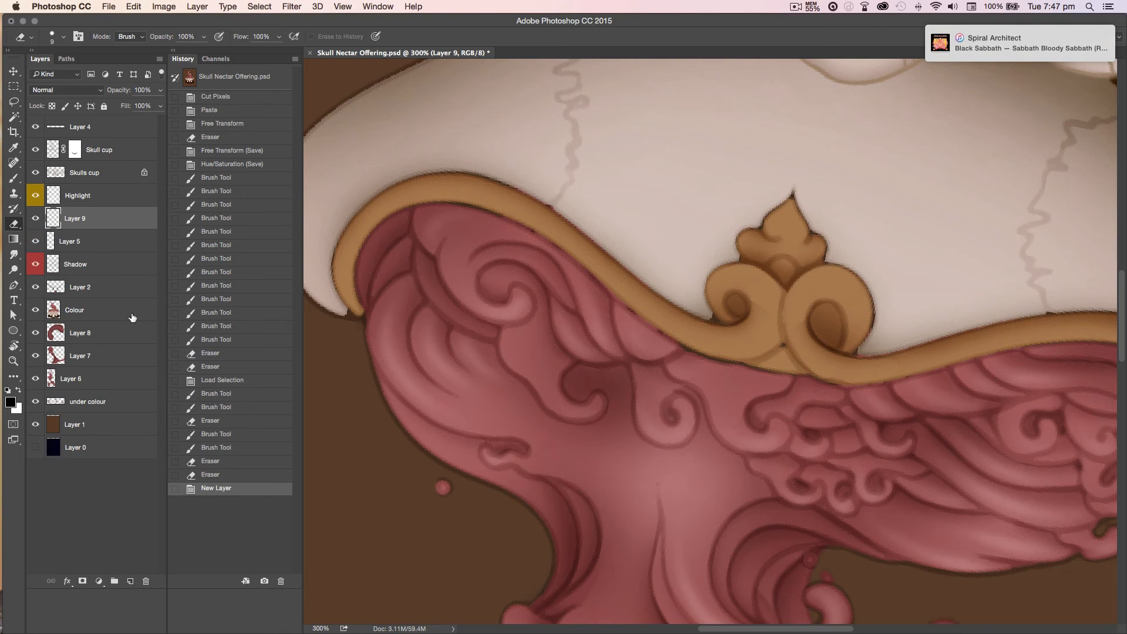
click(98, 91)
click(64, 206)
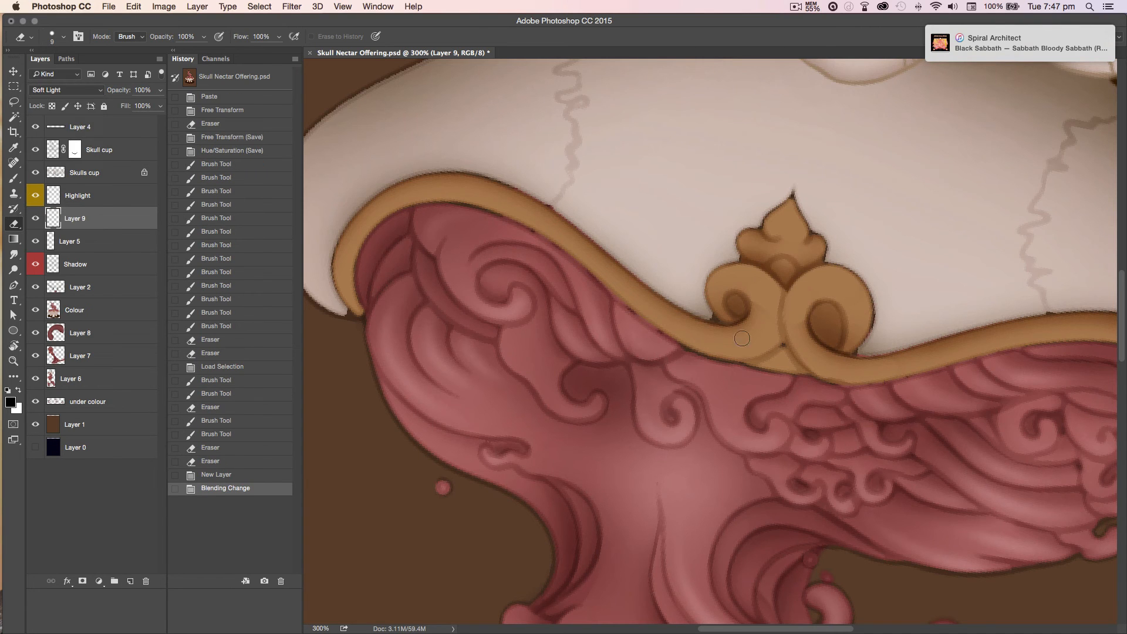
Shade where the two scrolls meet the pendant in black on Layer 9, and erase the spill over the neighbouring forms
key(b)
key(bracketleft)
mouse_move(775, 288)
mouse_down()
mouse_move(760, 297)
mouse_move(787, 282)
mouse_up()
key(e)
mouse_move(784, 288)
mouse_down()
mouse_move(798, 324)
mouse_move(741, 293)
mouse_move(789, 307)
mouse_move(797, 287)
mouse_move(790, 341)
mouse_move(792, 310)
mouse_move(811, 360)
mouse_move(850, 367)
mouse_up()
key(b)
key(e)
drag(810, 292, 802, 279)
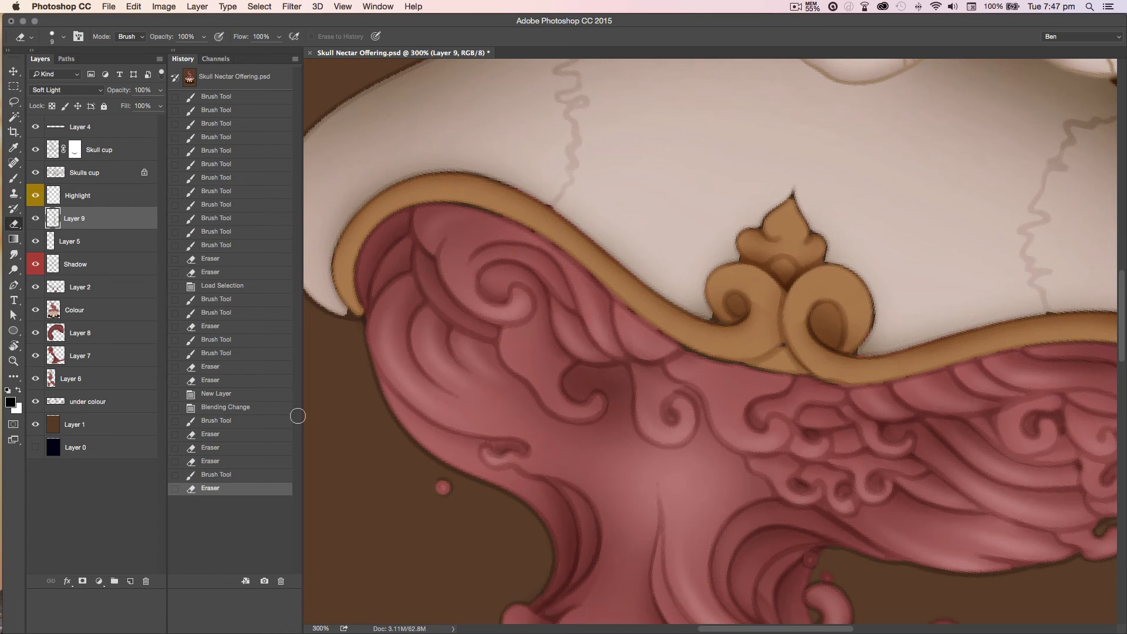
Add another layer above Layer 9 and set its blending mode to Soft Light
key(b)
click(52, 264)
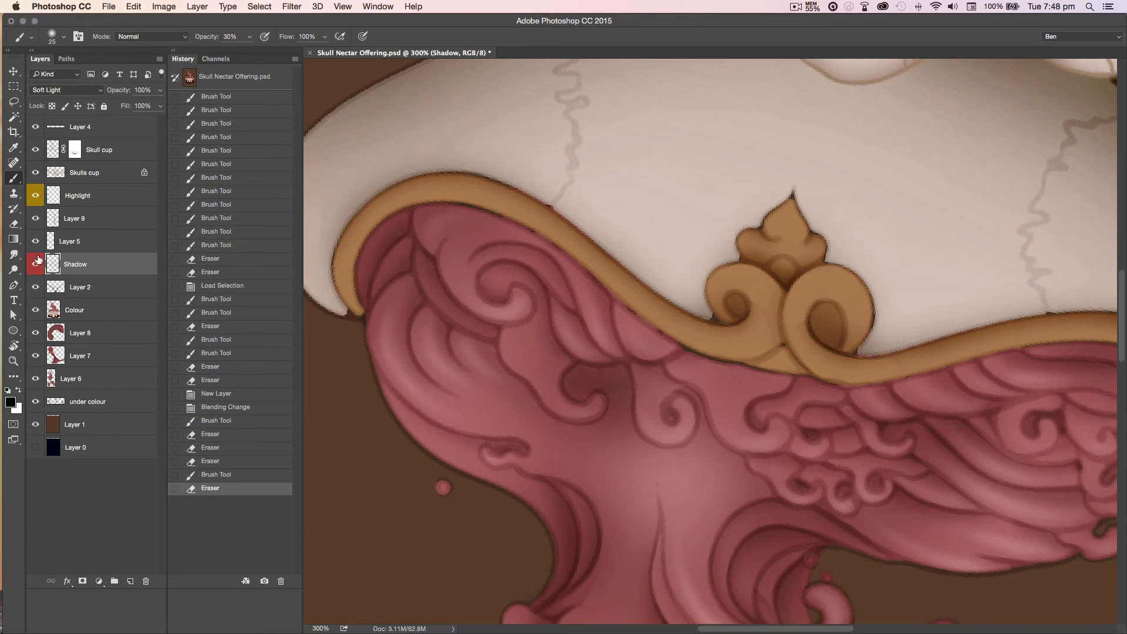
click(105, 220)
key(b)
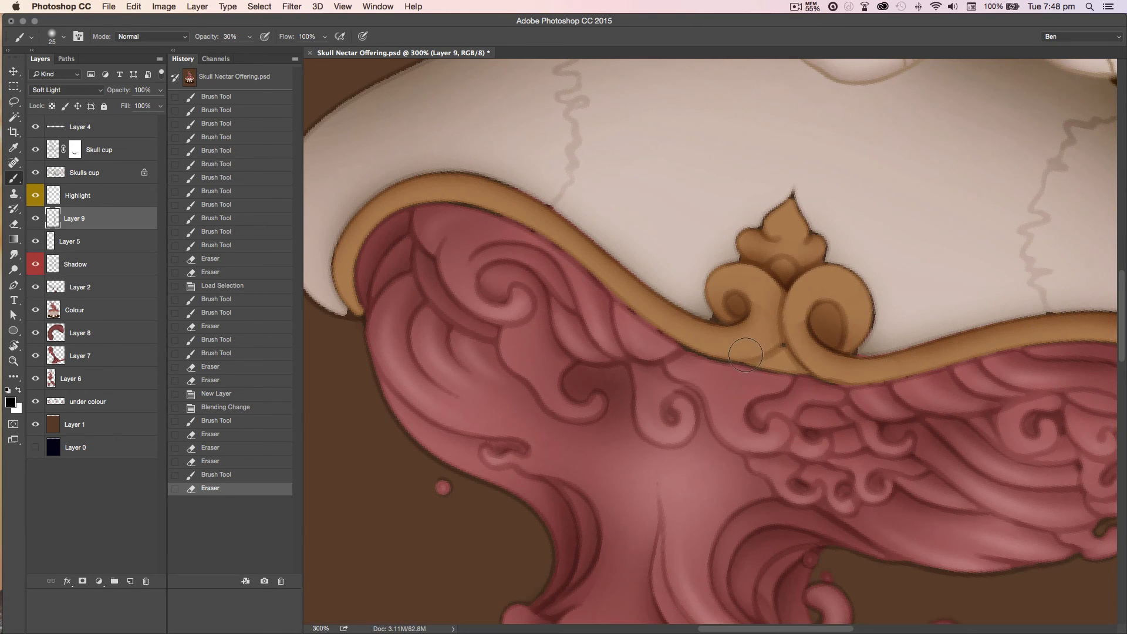
click(131, 581)
click(66, 90)
click(59, 229)
Shade the joins between the scrolls on Layer 10, erase the spill with a 9 px eraser, and restore the upright view
click(773, 337)
key(e)
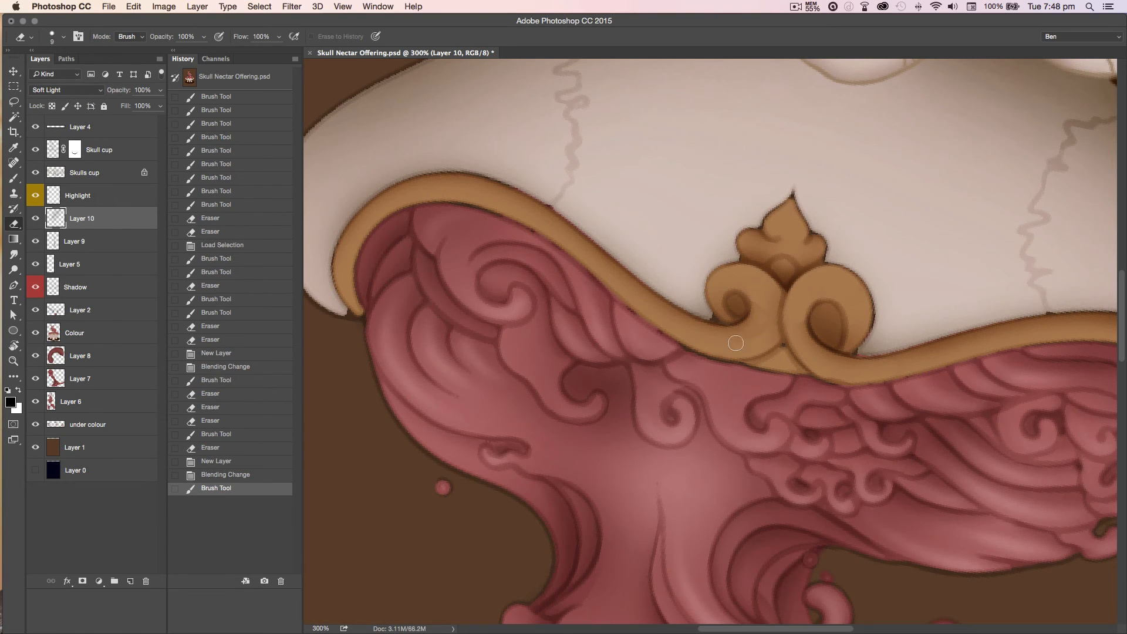
click(707, 341)
key(b)
mouse_move(785, 303)
mouse_down()
mouse_move(801, 280)
mouse_move(788, 341)
mouse_move(805, 315)
mouse_up()
key(e)
click(833, 275)
mouse_move(826, 373)
mouse_down()
mouse_move(805, 341)
mouse_move(805, 301)
mouse_up()
key(Escape)
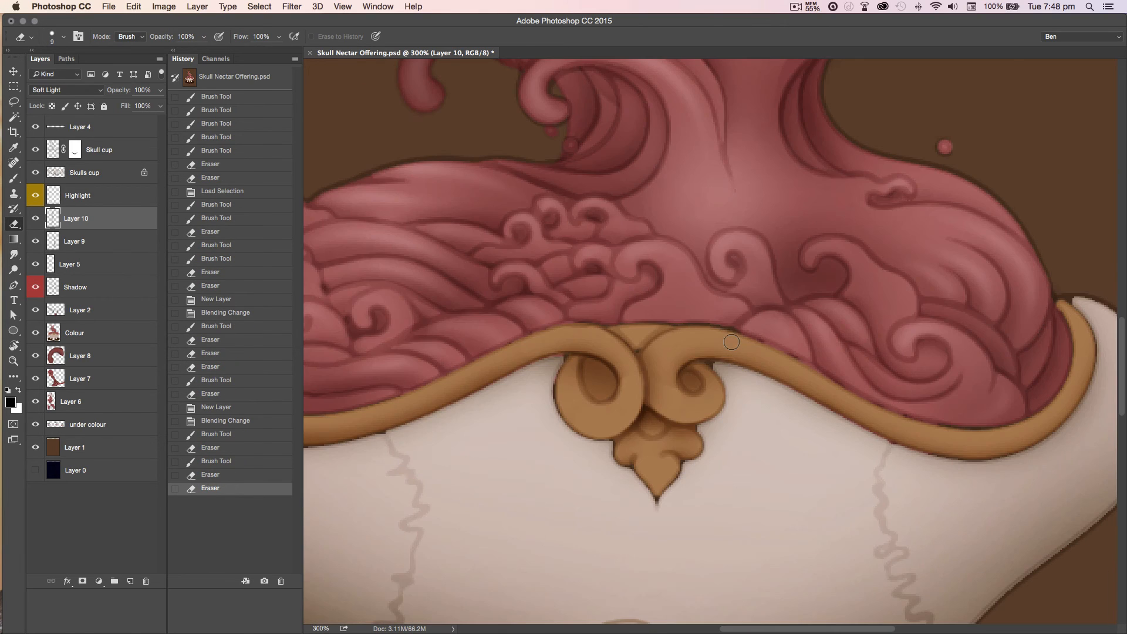
Compare the ornament with the Shadow layer hidden and shown, and smudge the shading inside the small curl at 70% strength
click(36, 288)
click(35, 288)
click(64, 287)
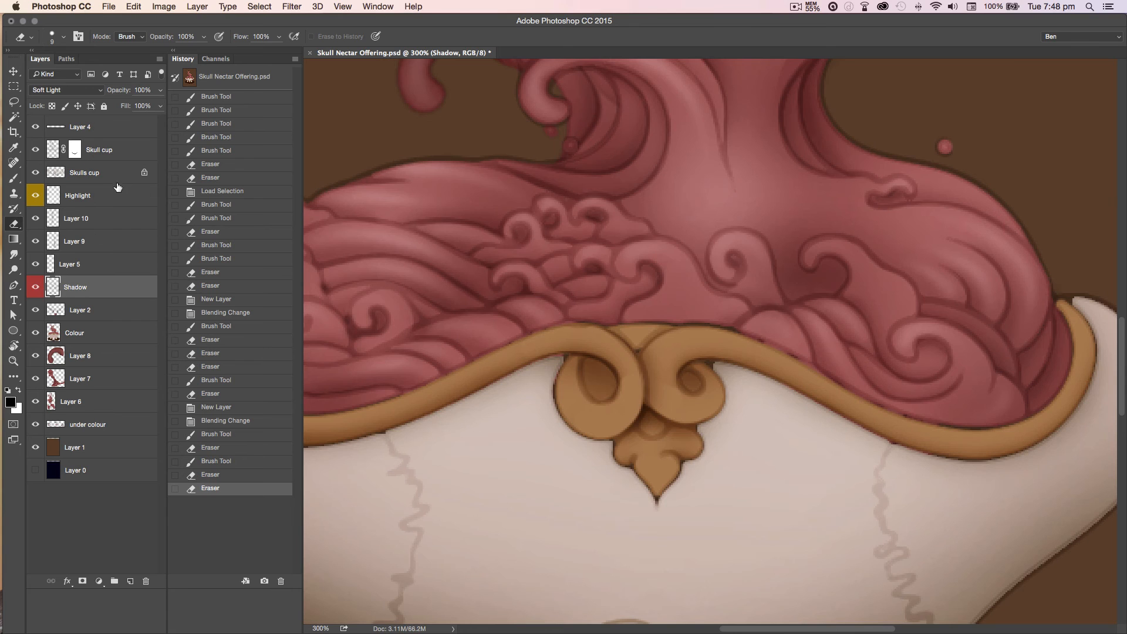
key(s)
drag(675, 406, 684, 412)
On the Colour layer, darken the recess above the pendant in dark brown with a 6 px brush at 30% opacity
click(65, 333)
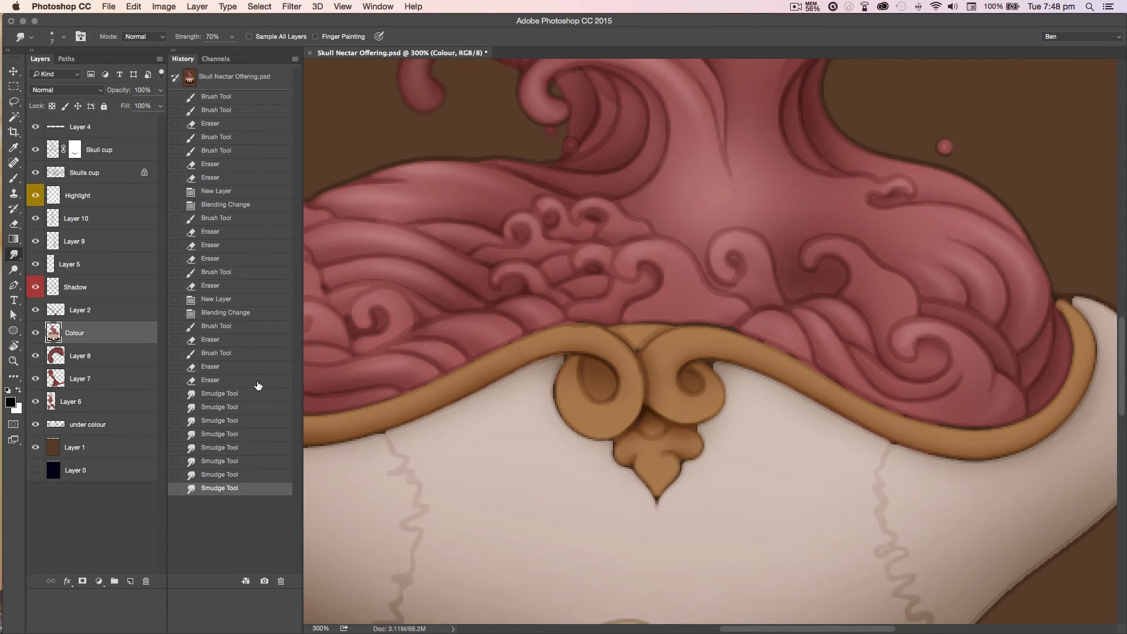
key(b)
key(bracketleft)
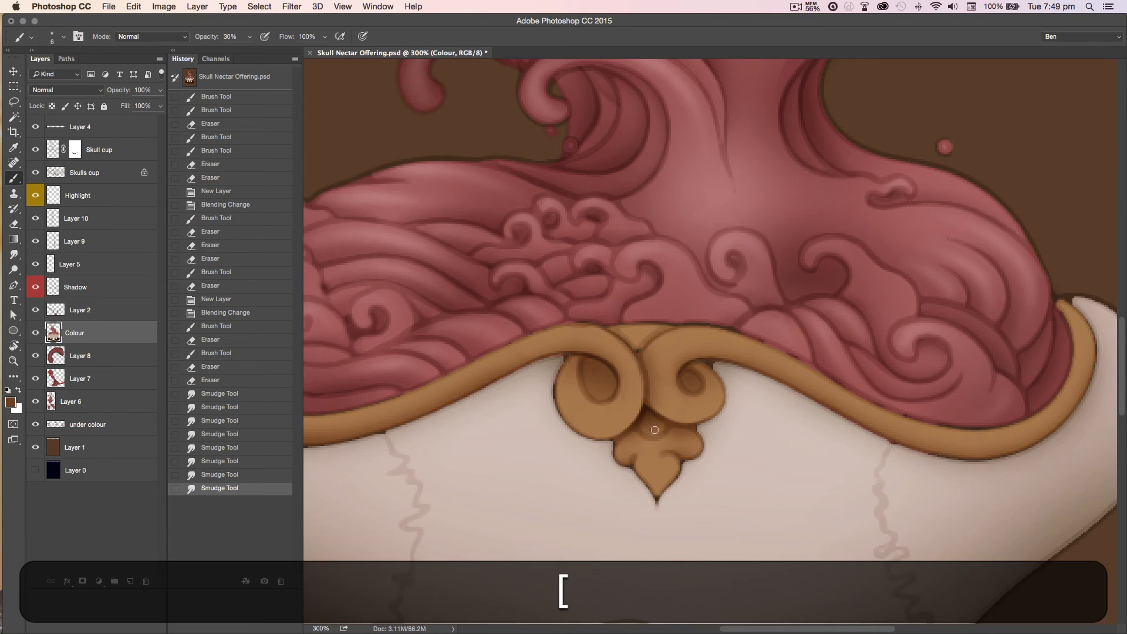
click(655, 430)
click(654, 429)
click(653, 429)
click(651, 428)
click(650, 428)
click(648, 427)
click(647, 426)
click(646, 426)
click(647, 425)
Check the whole painting, dab brown into the recesses of both scrolls, and compare Layer 2 hidden and shown
scroll(590, 495, down, 10)
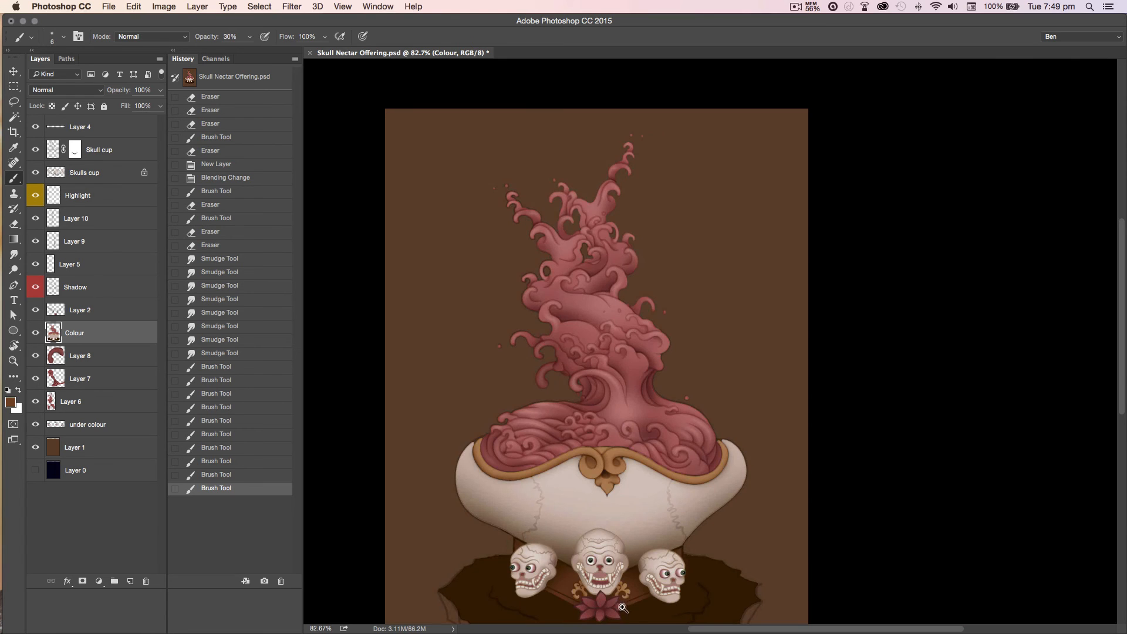
scroll(589, 484, up, 10)
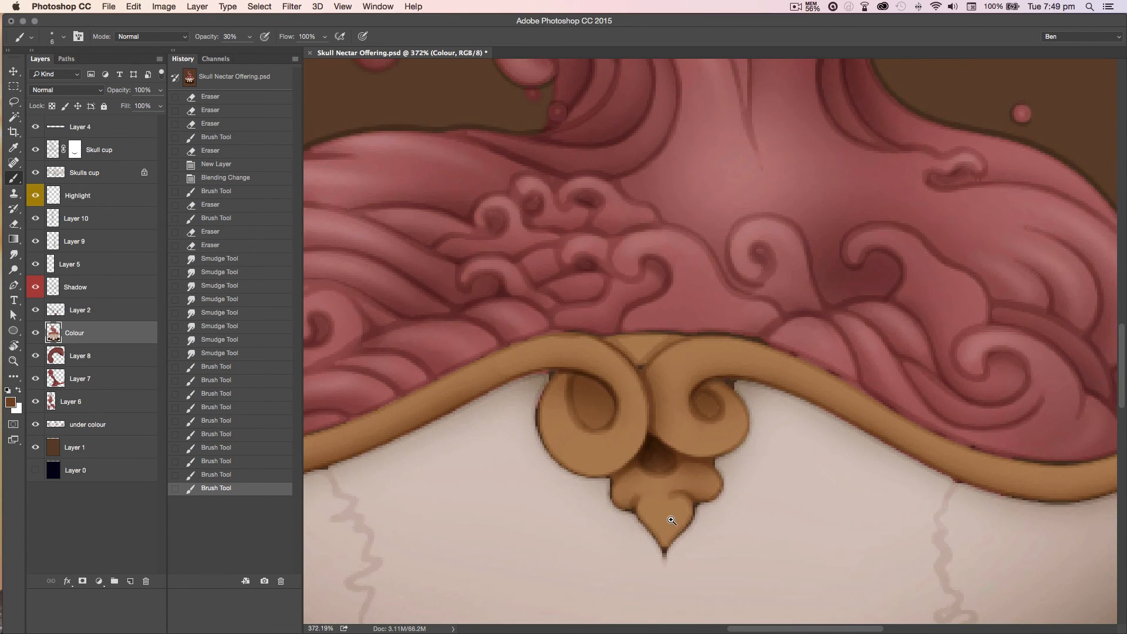
scroll(672, 520, down, 10)
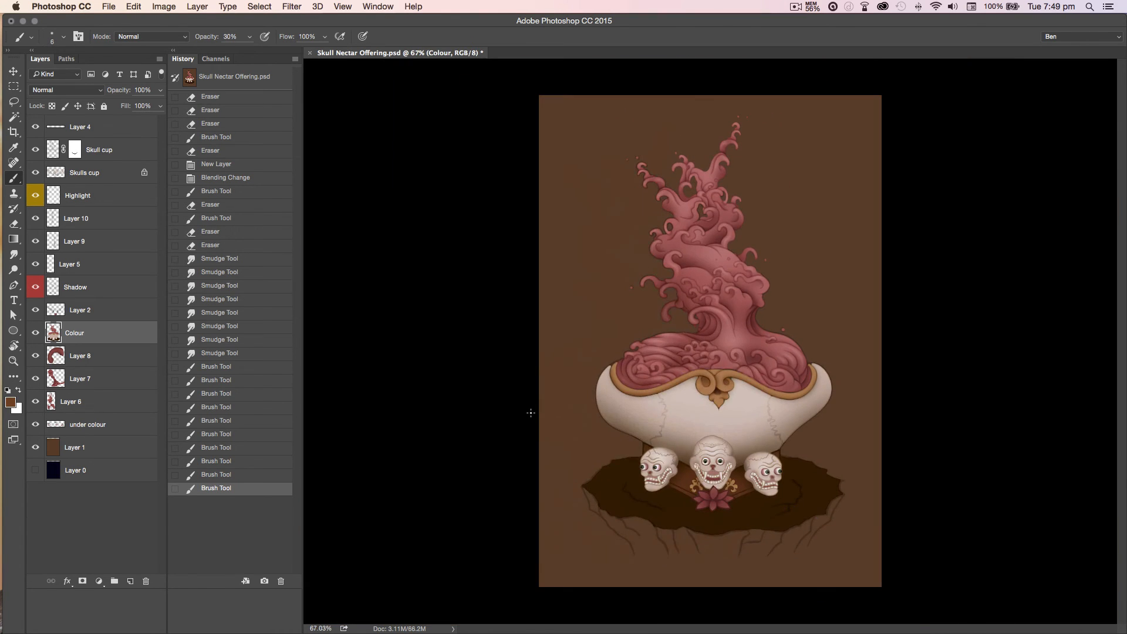
scroll(714, 387, up, 10)
click(681, 341)
click(754, 343)
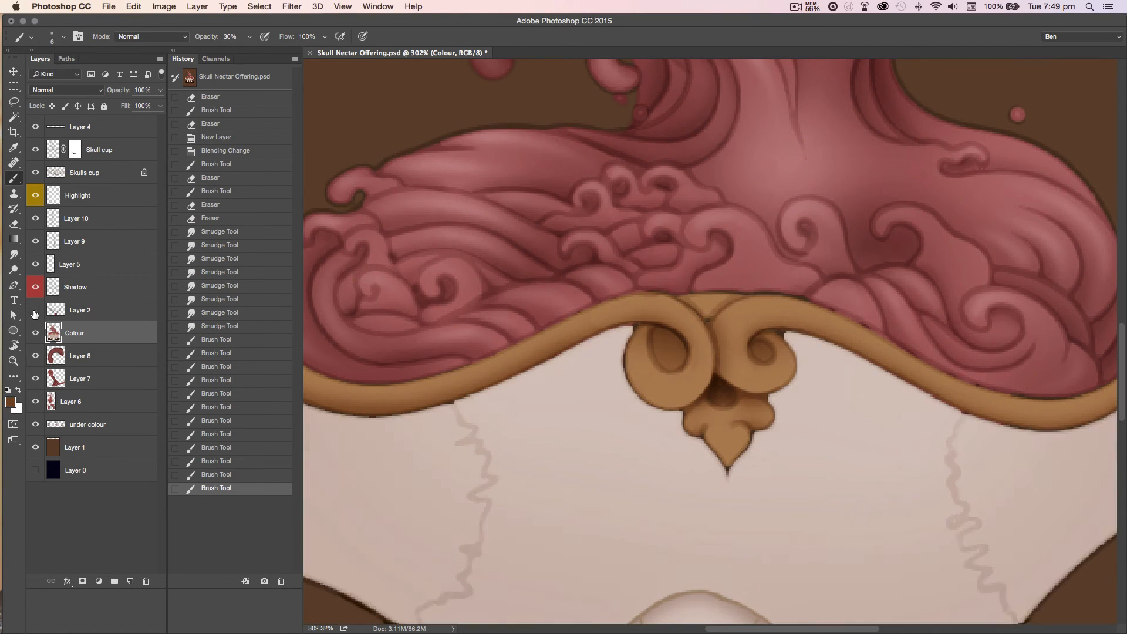
key(b)
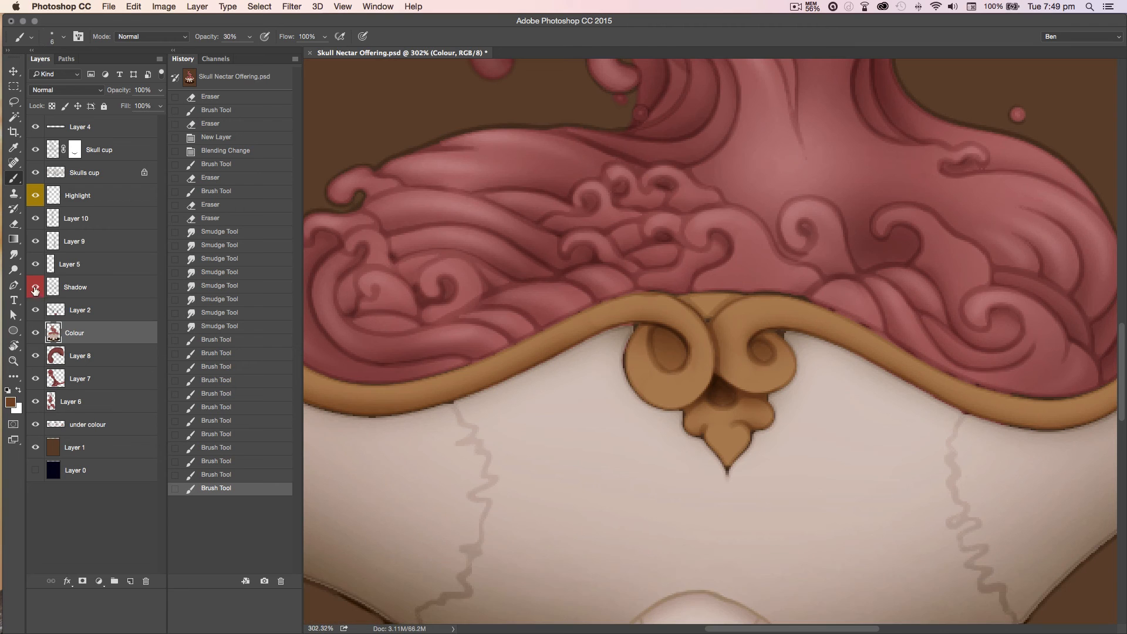
Merge Layers 10, 9 and 5 down into the Shadow layer
click(102, 219)
key(super+e)
key(super+e)
key(super+e)
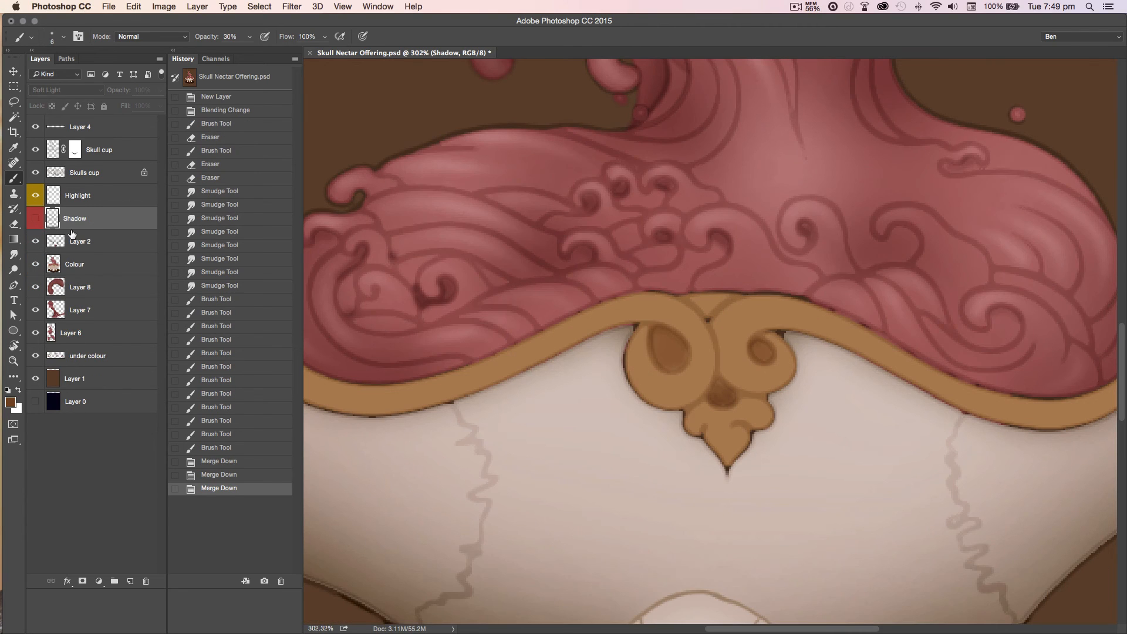
Repaint the recess above the pendant on the Colour layer in brown at 100% opacity, comparing it with the Shadow layer hidden and shown
key(alt+b)
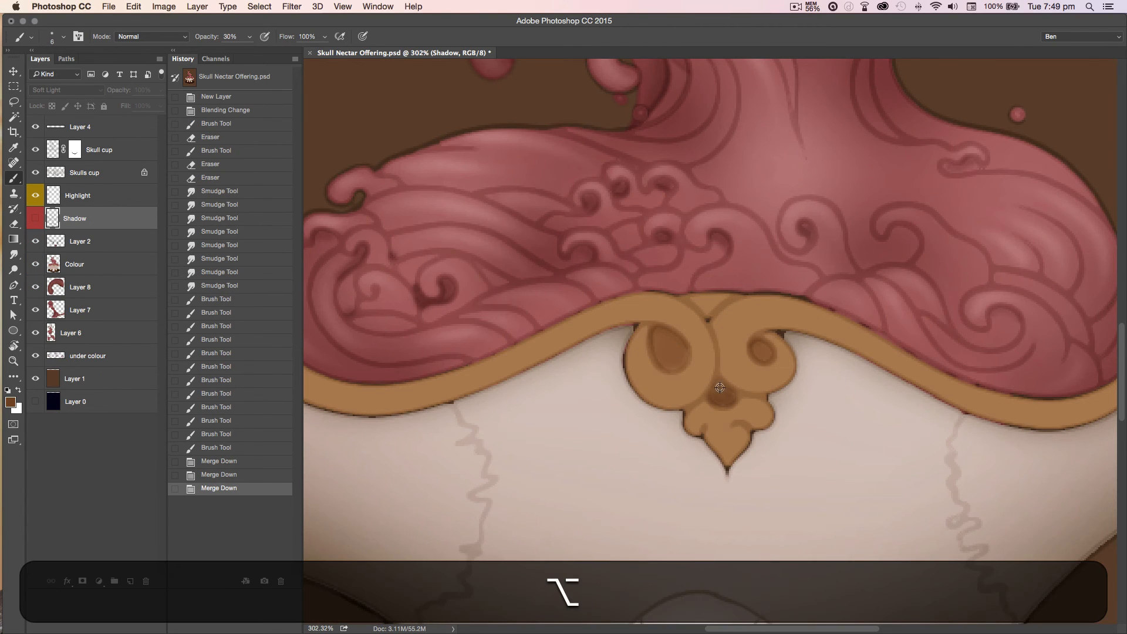
click(141, 262)
key(0)
click(723, 389)
click(721, 391)
click(717, 392)
click(35, 219)
click(36, 218)
click(35, 218)
click(35, 219)
Touch up the pendant recess and the notch between the scrolls in sampled colour, show the Shadow layer, and save the document
key(b)
key(alt)
click(719, 392)
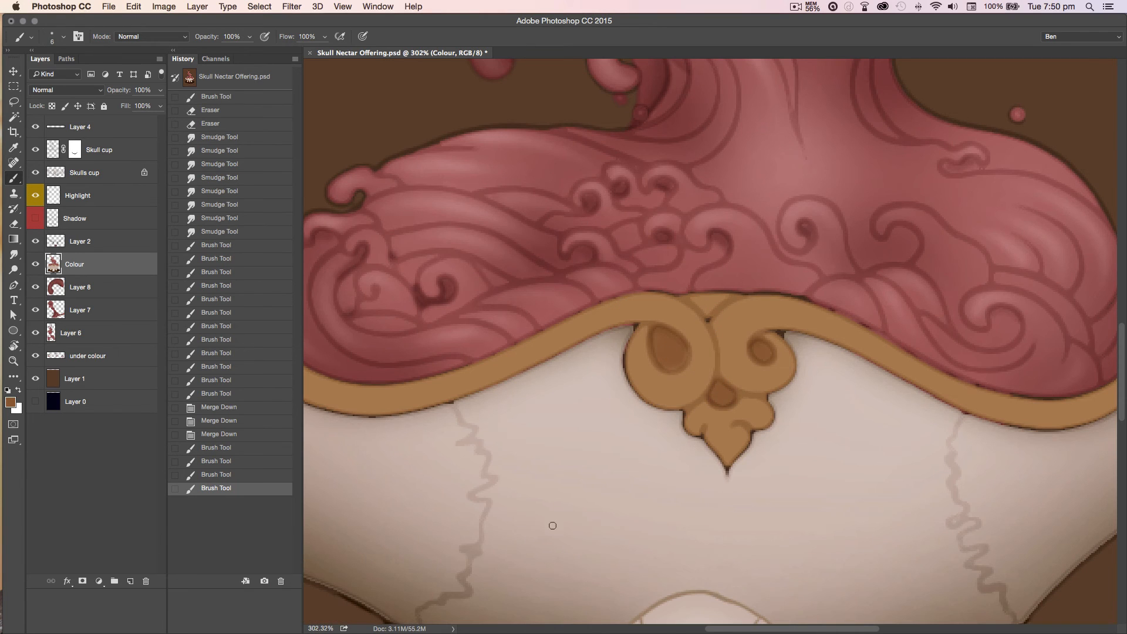
click(708, 313)
click(707, 317)
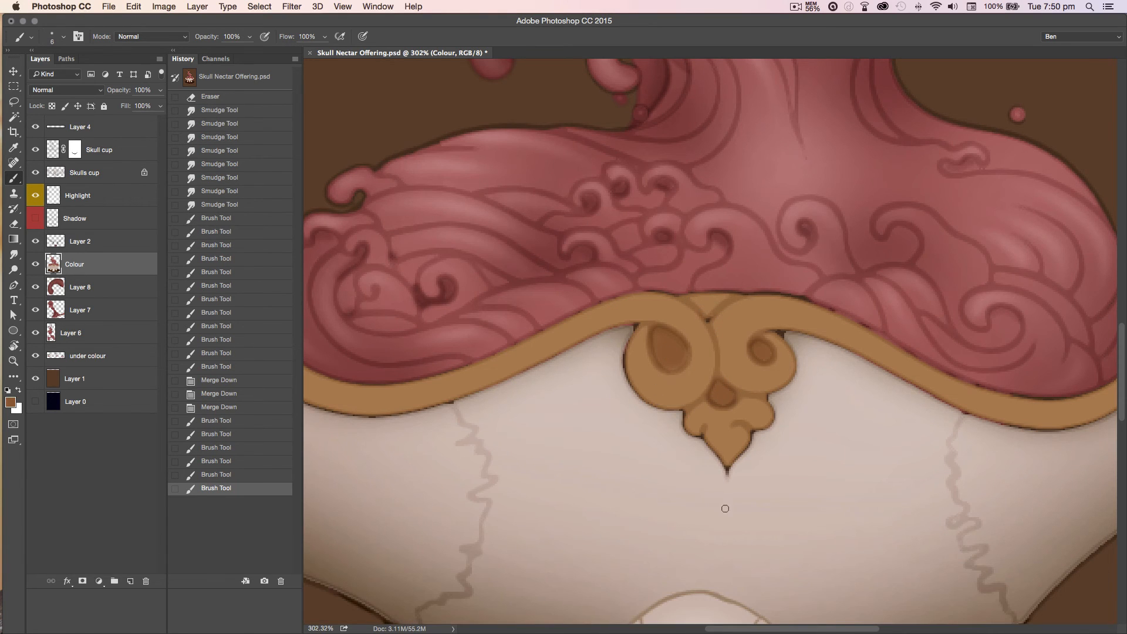
key(super+0)
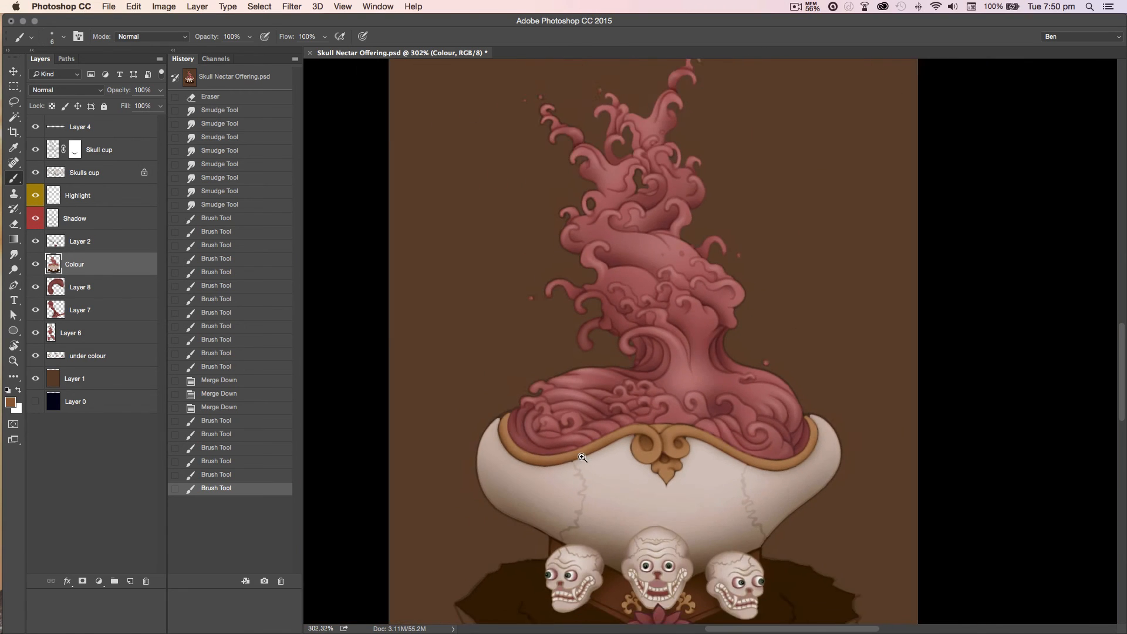
key(super+s)
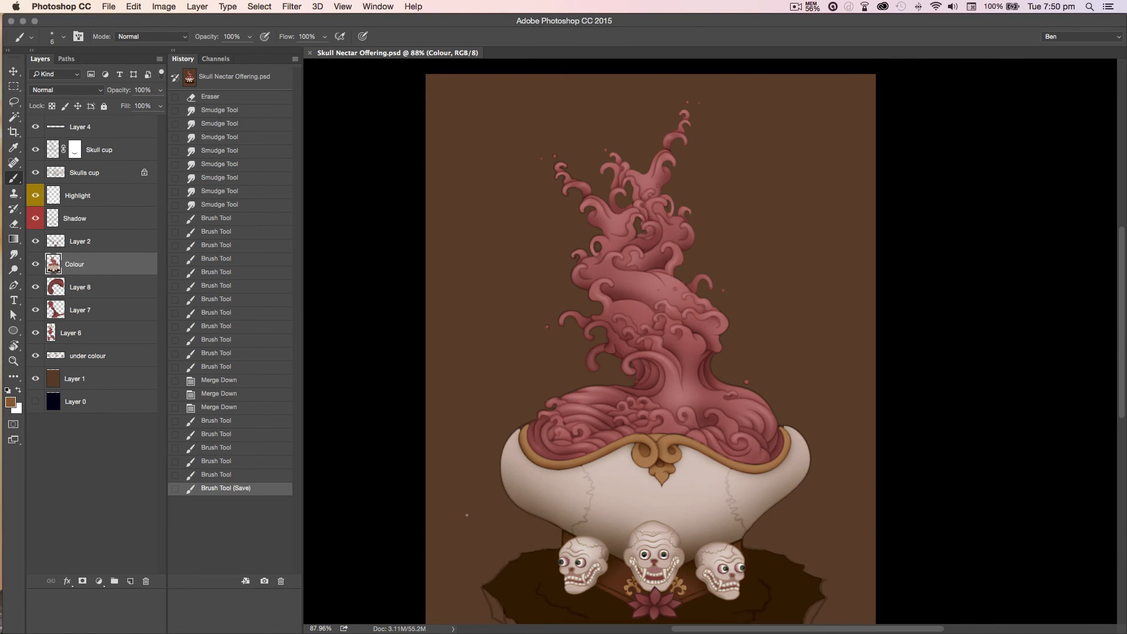
Set the Skull cup layer's blending mode to Normal, clear the selection, and lock the layer's transparent pixels
click(121, 149)
click(99, 91)
click(42, 23)
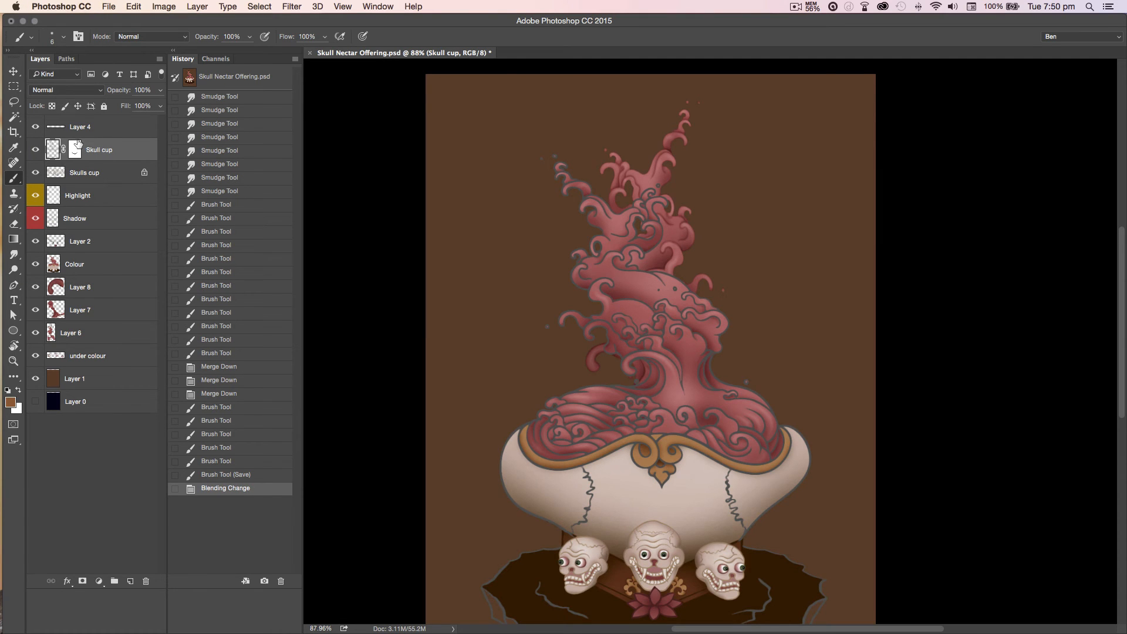
key(super+d)
key(slash)
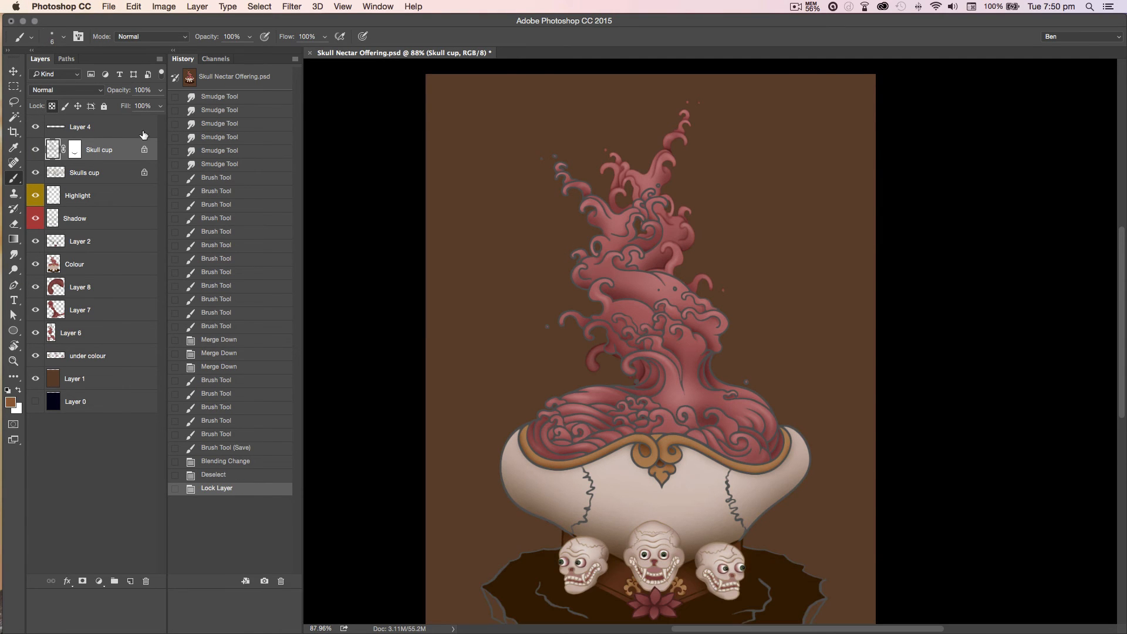
Recolour the linework of the upper nectar plume on the Skull cup layer in sampled red with a 50 px brush
scroll(601, 266, up, 5)
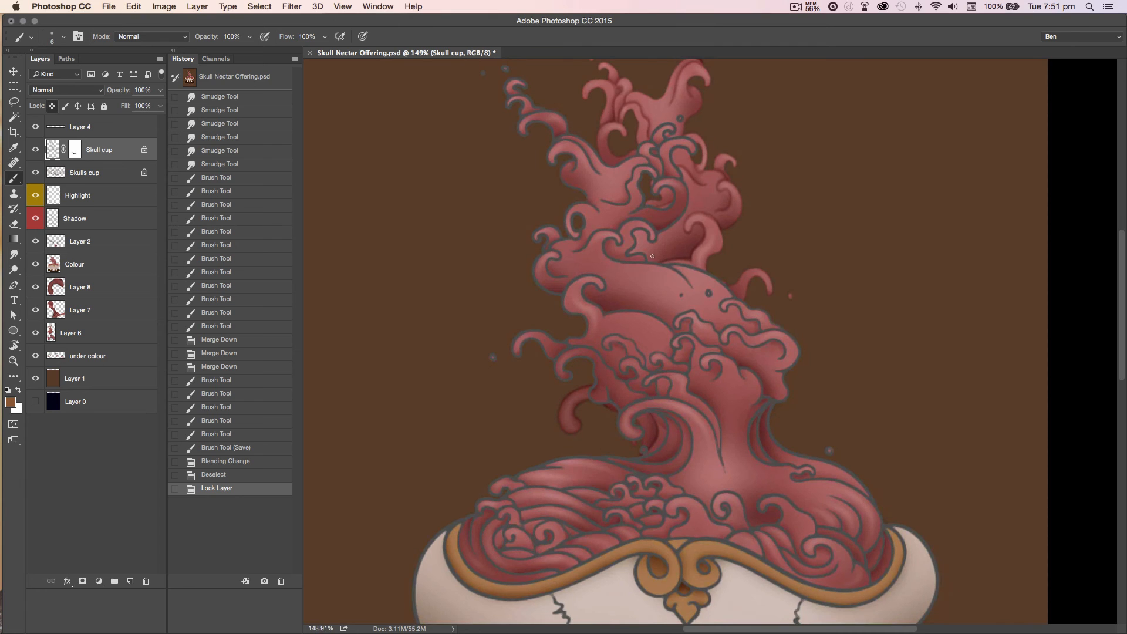
key(alt)
key(bracketright)
key(bracketright)
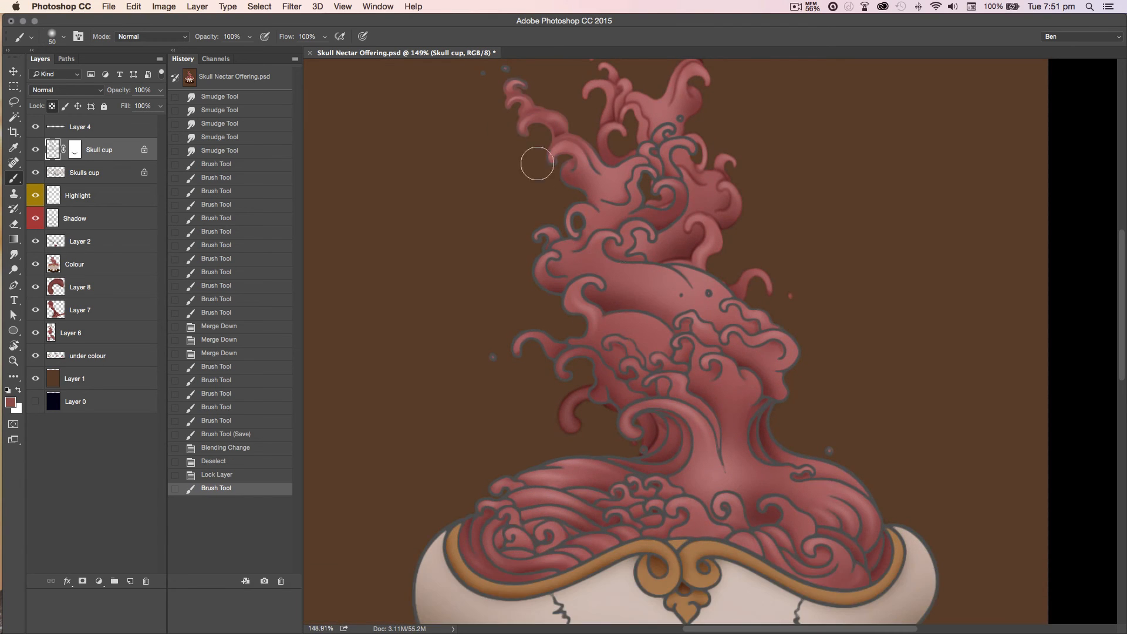
scroll(534, 164, up, 3)
mouse_move(648, 201)
mouse_down()
mouse_move(648, 248)
mouse_move(639, 194)
mouse_up()
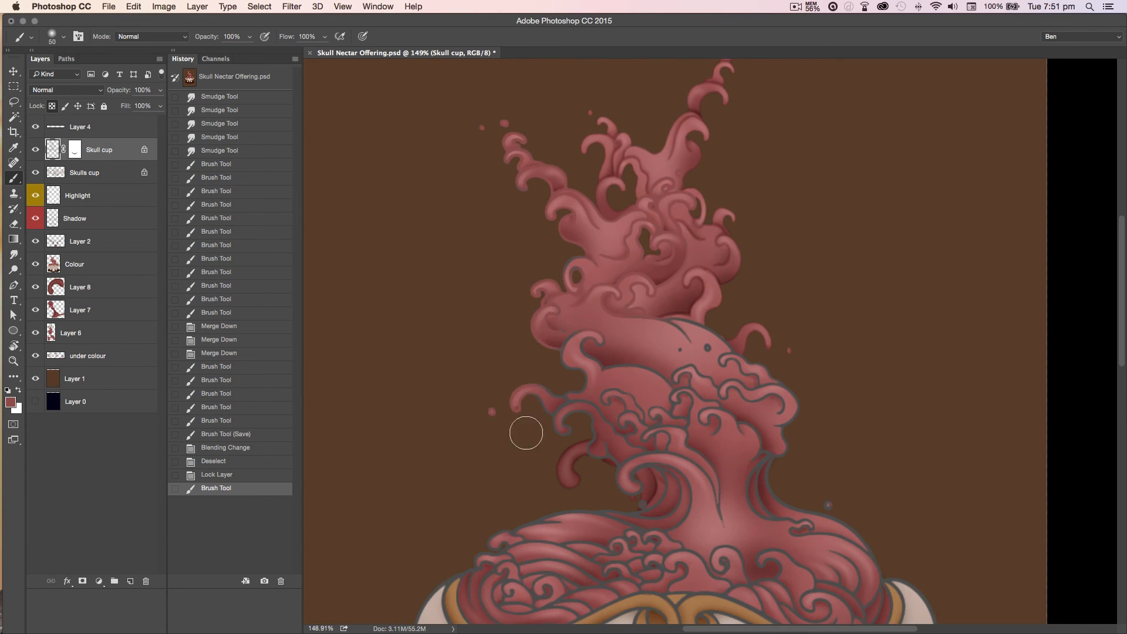
Recolour the linework of the lower nectar waves, down to the gold rim, in the same red
mouse_move(630, 484)
mouse_down()
mouse_move(691, 405)
mouse_move(714, 321)
mouse_up()
key(space)
drag(681, 405, 656, 396)
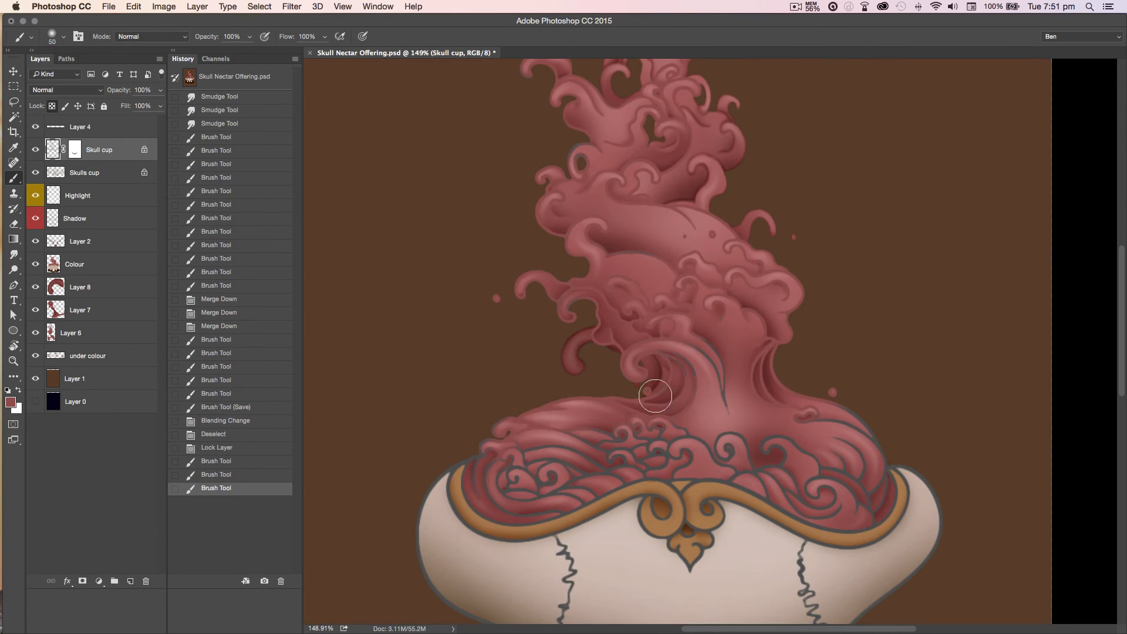
drag(520, 443, 475, 468)
mouse_move(526, 509)
mouse_down()
mouse_move(643, 467)
mouse_move(733, 452)
mouse_move(870, 466)
mouse_up()
drag(604, 486, 483, 479)
Shade the nectar linework in a darker sampled red with a soft 150 px brush at 40% opacity
key(b)
key(alt)
alt+click(589, 334)
key(bracketright)
key(bracketright)
key(bracketright)
key(bracketright)
key(bracketright)
key(bracketright)
key(bracketright)
key(shift+bracketleft)
key(4)
mouse_move(673, 401)
mouse_down()
mouse_move(642, 390)
mouse_move(585, 322)
mouse_move(516, 297)
mouse_move(560, 456)
mouse_move(644, 444)
mouse_move(493, 493)
mouse_move(540, 511)
mouse_move(855, 458)
mouse_move(682, 458)
mouse_move(734, 364)
mouse_move(693, 252)
mouse_move(549, 164)
mouse_up()
scroll(434, 251, up, 2)
mouse_move(579, 322)
mouse_down()
mouse_move(478, 317)
mouse_move(487, 320)
mouse_up()
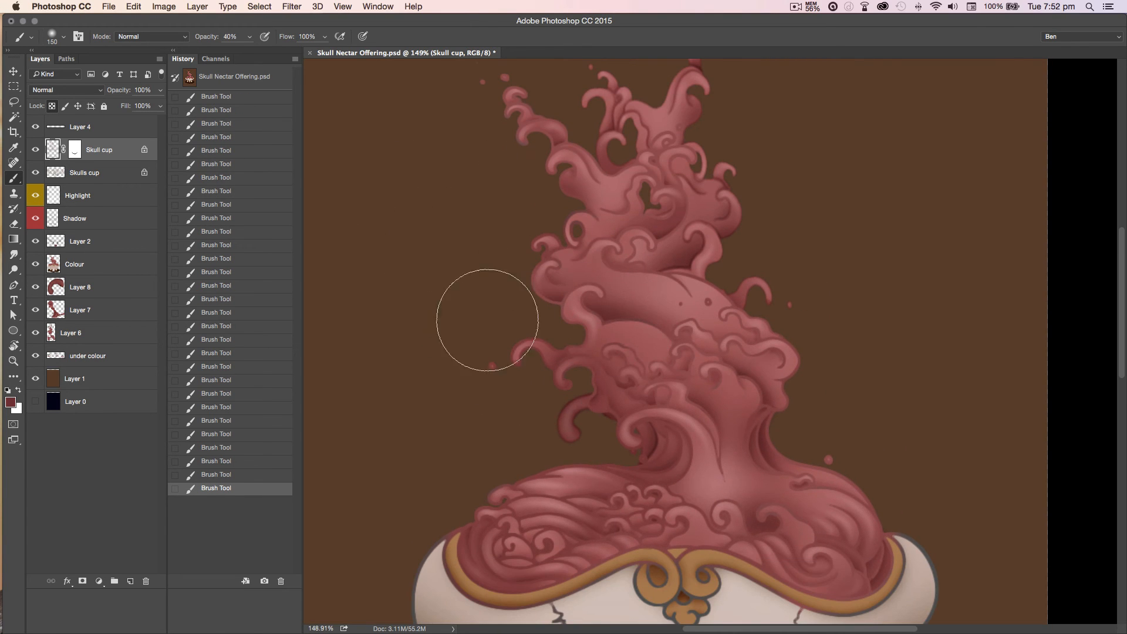
Deepen the nectar linework around the curls and creases in a darker sampled red with a 50 px brush
key(space)
drag(457, 148, 480, 239)
key(bracketleft)
key(bracketleft)
key(bracketleft)
key(bracketleft)
key(bracketleft)
key(bracketleft)
key(bracketleft)
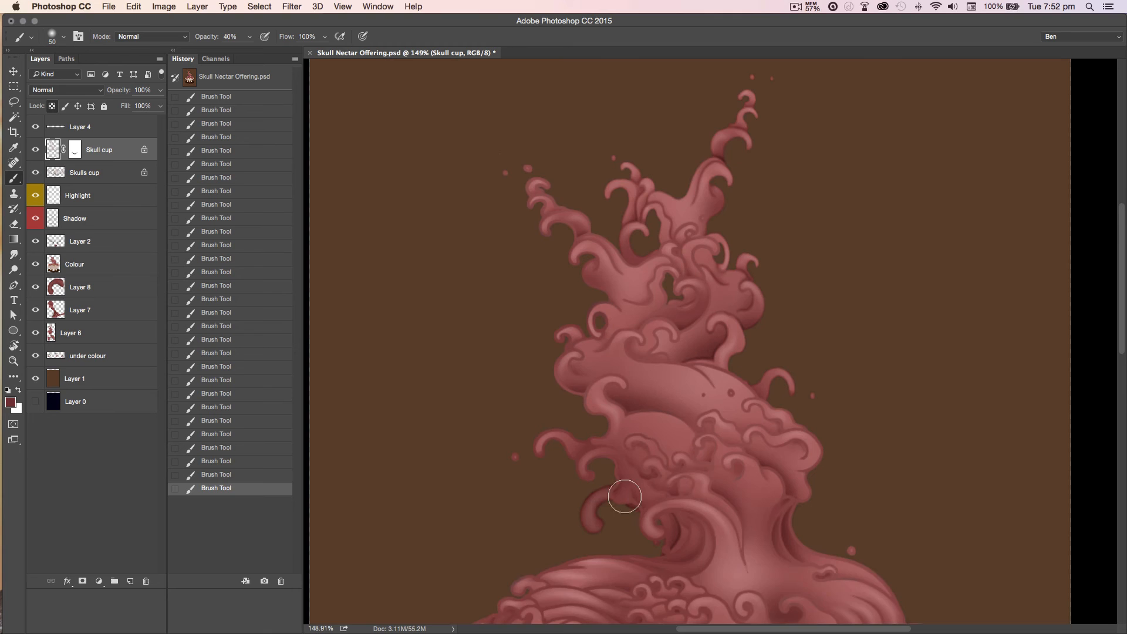
key(space)
drag(624, 496, 624, 349)
key(alt)
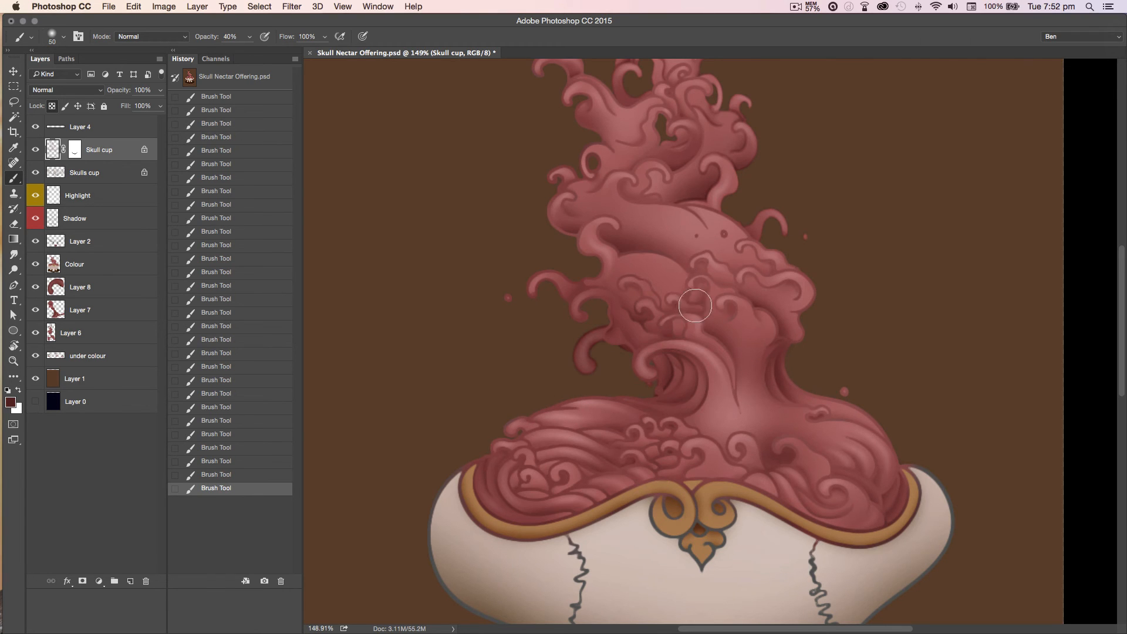
scroll(664, 141, up, 5)
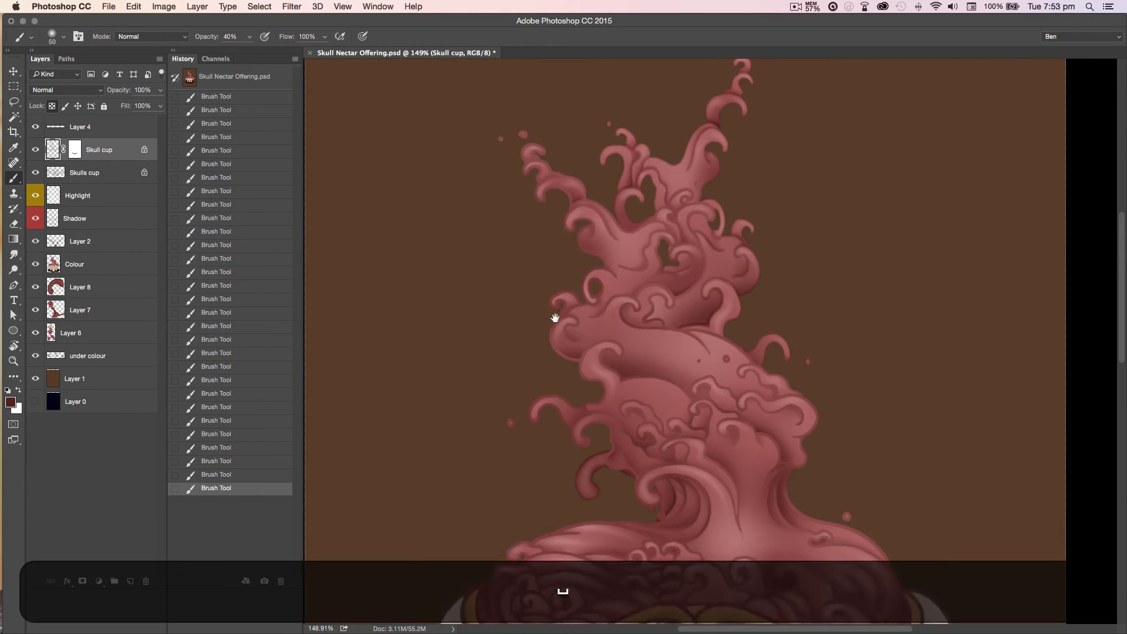
scroll(611, 234, down, 1)
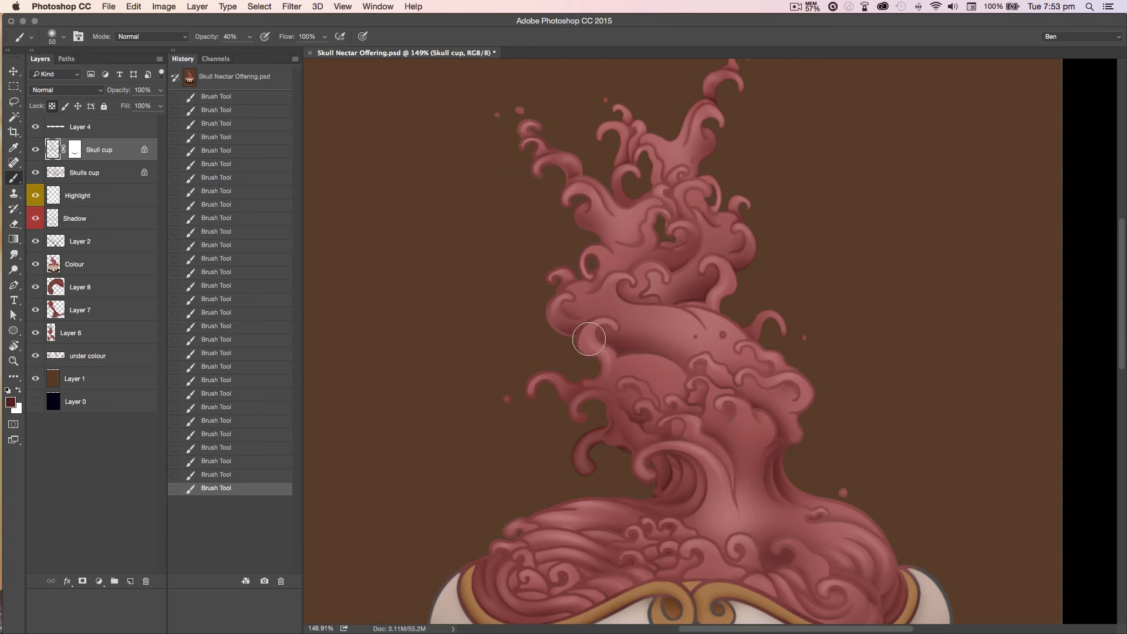
scroll(480, 374, down, 5)
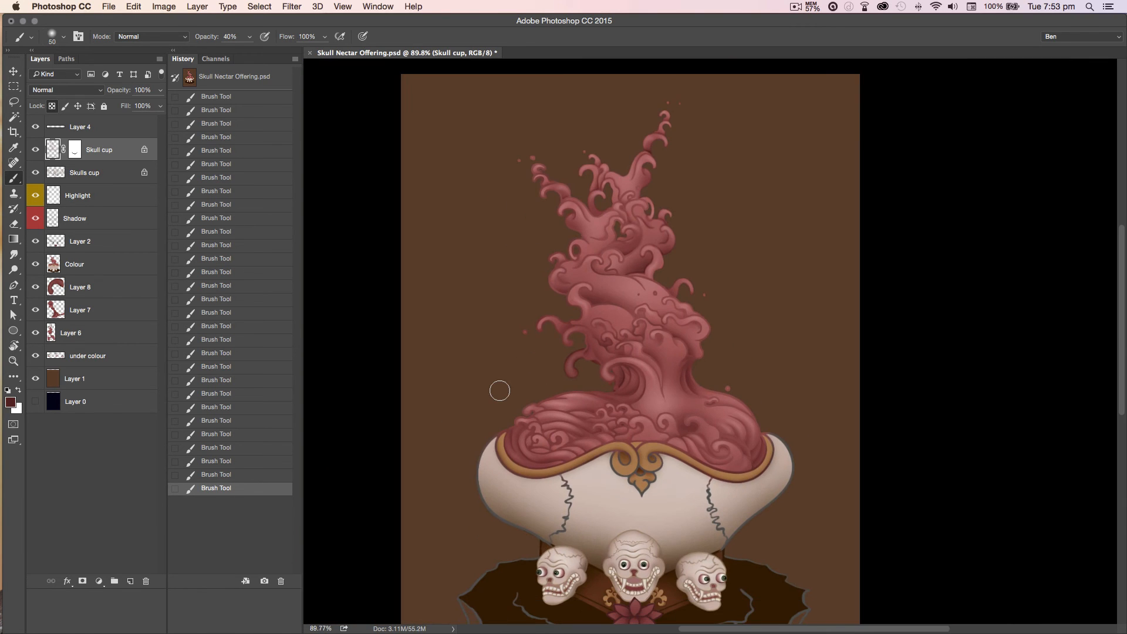
scroll(536, 421, up, 3)
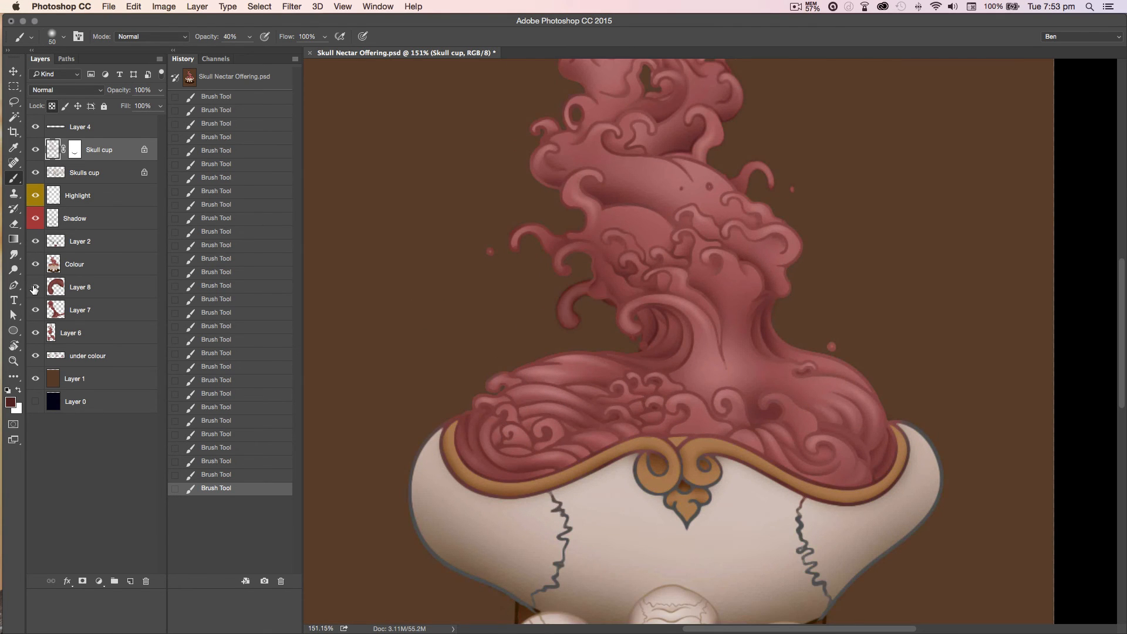
key(super+u)
drag(385, 252, 388, 252)
key(Escape)
Raise the lightness of Layer 8 to +2 with Hue/Saturation
click(82, 287)
key(super+u)
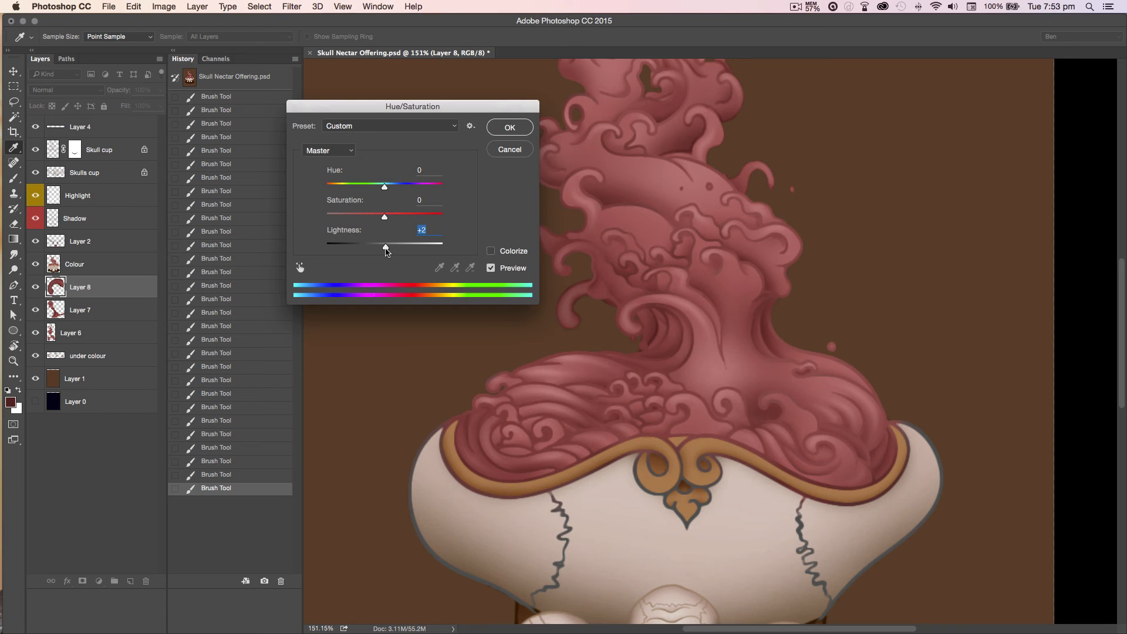
click(509, 127)
Recolour the pendant and scroll linework on the Skull cup layer in sampled brown with a hard 20 px brush at 100% opacity
key(b)
scroll(461, 390, down, 5)
scroll(753, 310, up, 8)
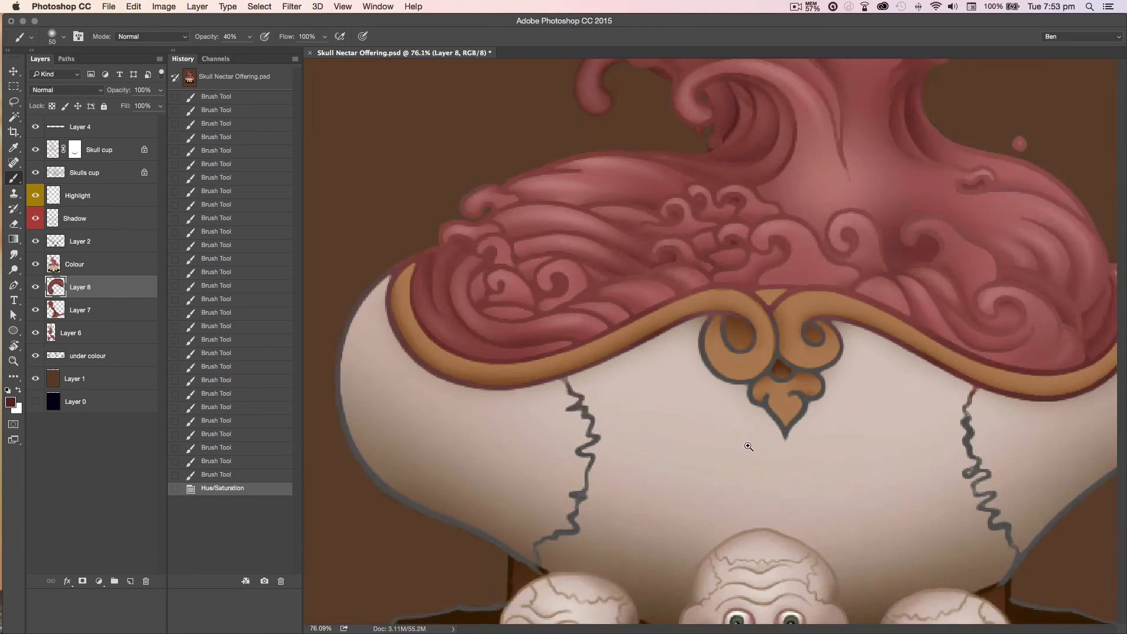
key(shift+b)
key(shift+bracketright)
alt+click(746, 327)
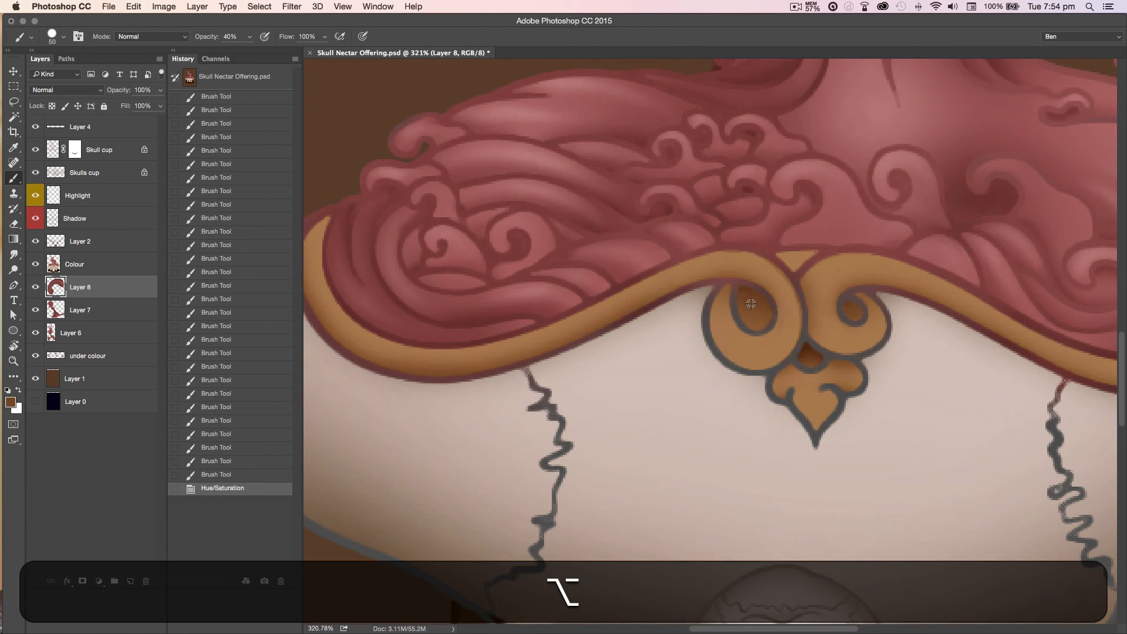
key(bracketleft)
key(bracketleft)
key(bracketleft)
key(bracketleft)
key(bracketleft)
drag(756, 317, 762, 336)
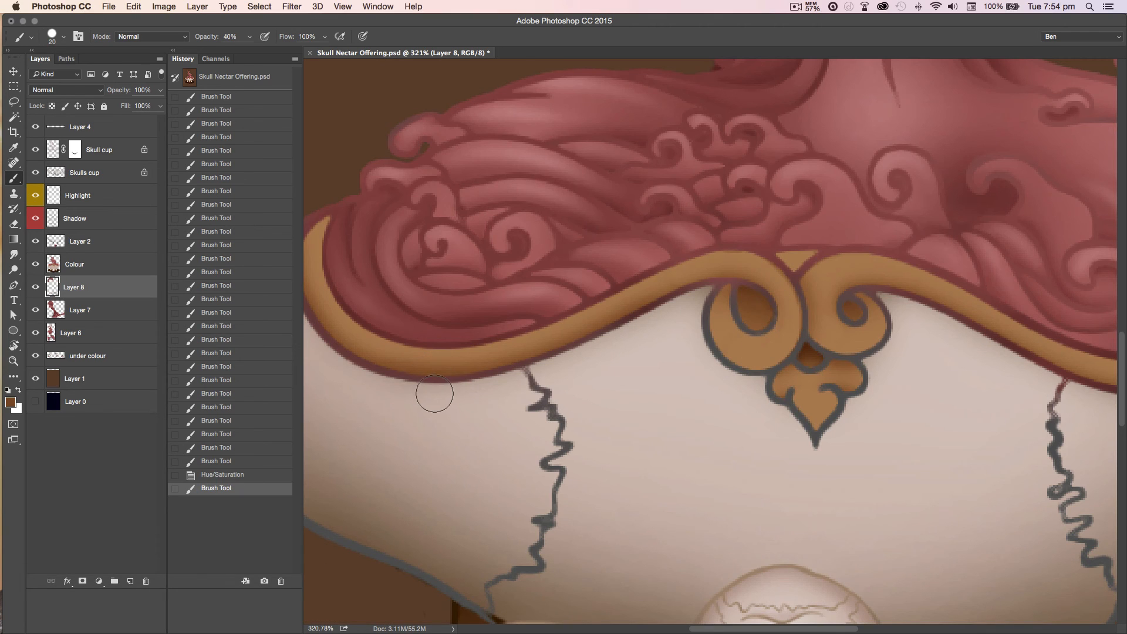
key(super+z)
click(59, 148)
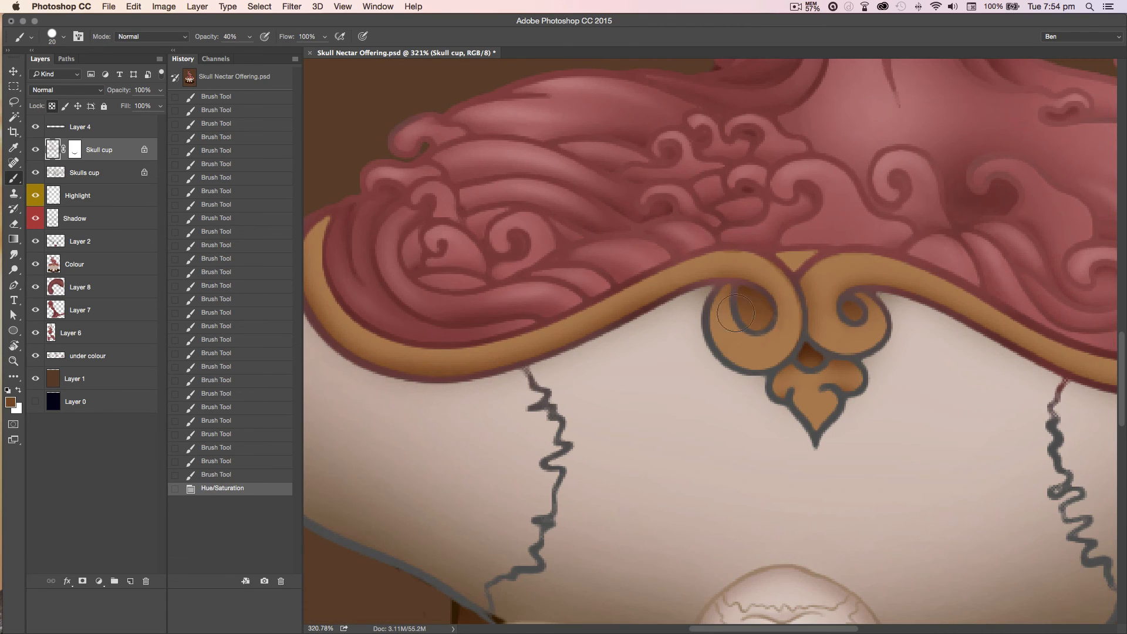
drag(793, 343, 807, 355)
key(0)
drag(728, 361, 801, 340)
Recolour the linework of the scroll and the gold rim's left half in a lighter sampled brown
alt+click(840, 374)
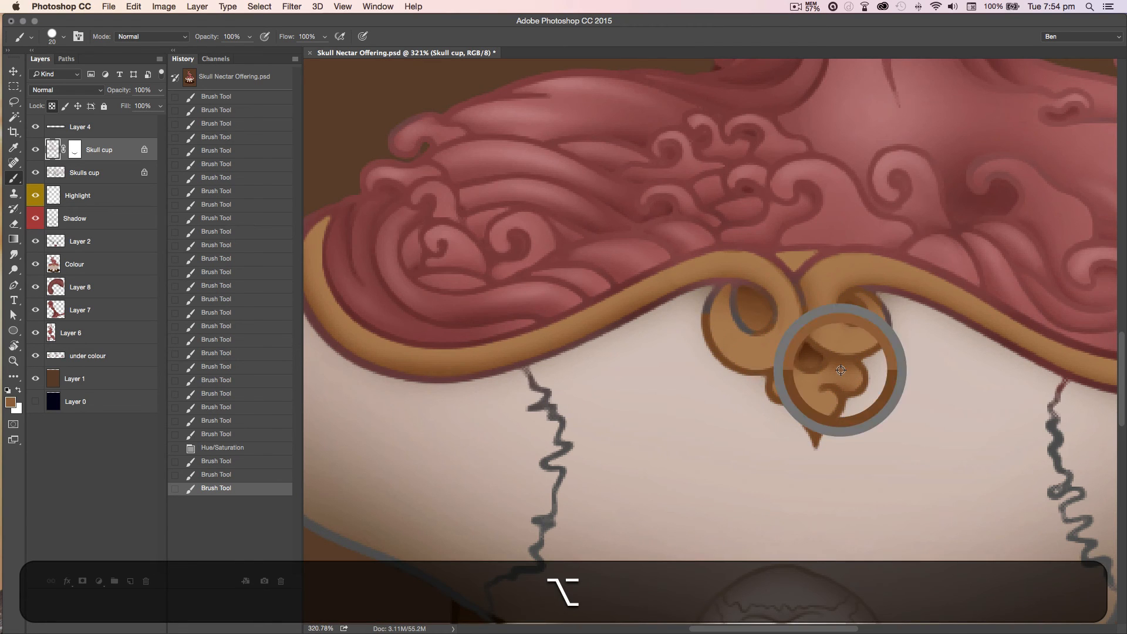
mouse_move(715, 344)
mouse_down()
mouse_move(782, 306)
mouse_move(720, 353)
mouse_up()
drag(707, 293, 448, 411)
scroll(448, 411, left, 5)
mouse_move(579, 398)
mouse_down()
mouse_move(527, 310)
mouse_move(535, 252)
mouse_up()
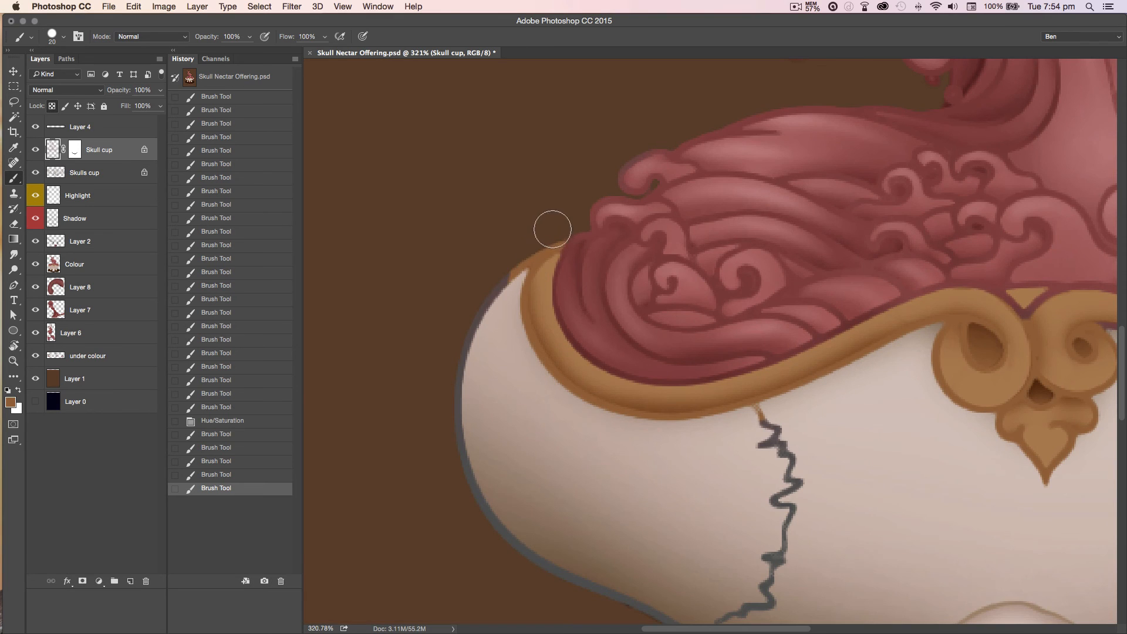
Recolour the remaining linework along the rim's centre, the scroll recesses and the pendant in the same brown
scroll(552, 229, right, 5)
drag(531, 438, 518, 424)
drag(576, 388, 679, 337)
drag(771, 338, 811, 340)
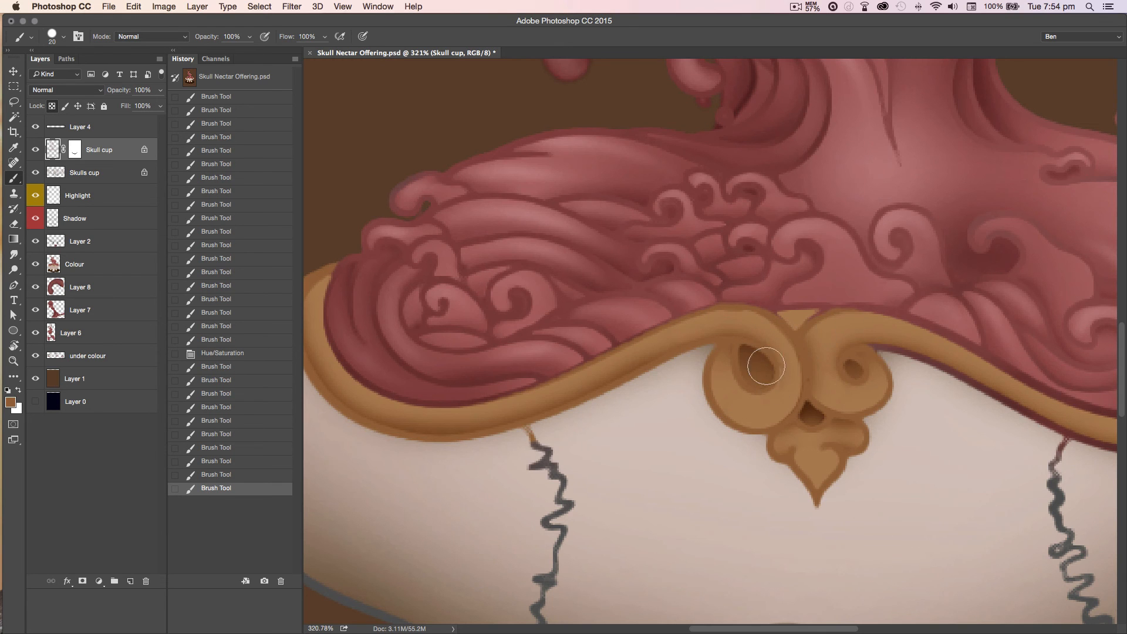
key(r)
drag(763, 370, 755, 386)
mouse_move(790, 421)
mouse_down()
mouse_move(824, 458)
mouse_move(846, 525)
mouse_up()
drag(833, 475, 822, 557)
Recolour both edges of the gold rim's right half in the same golden brown
scroll(822, 528, down, 8)
scroll(822, 528, right, 4)
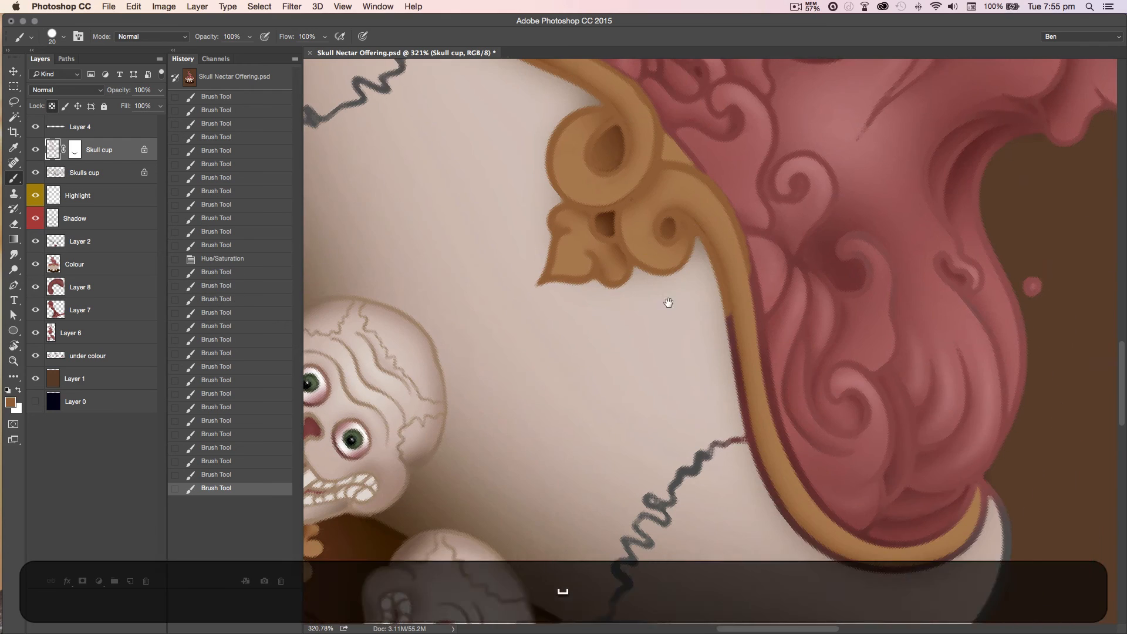
mouse_move(749, 445)
mouse_down()
mouse_move(879, 580)
mouse_move(979, 532)
mouse_move(993, 500)
mouse_move(972, 547)
mouse_move(923, 559)
mouse_move(991, 519)
mouse_up()
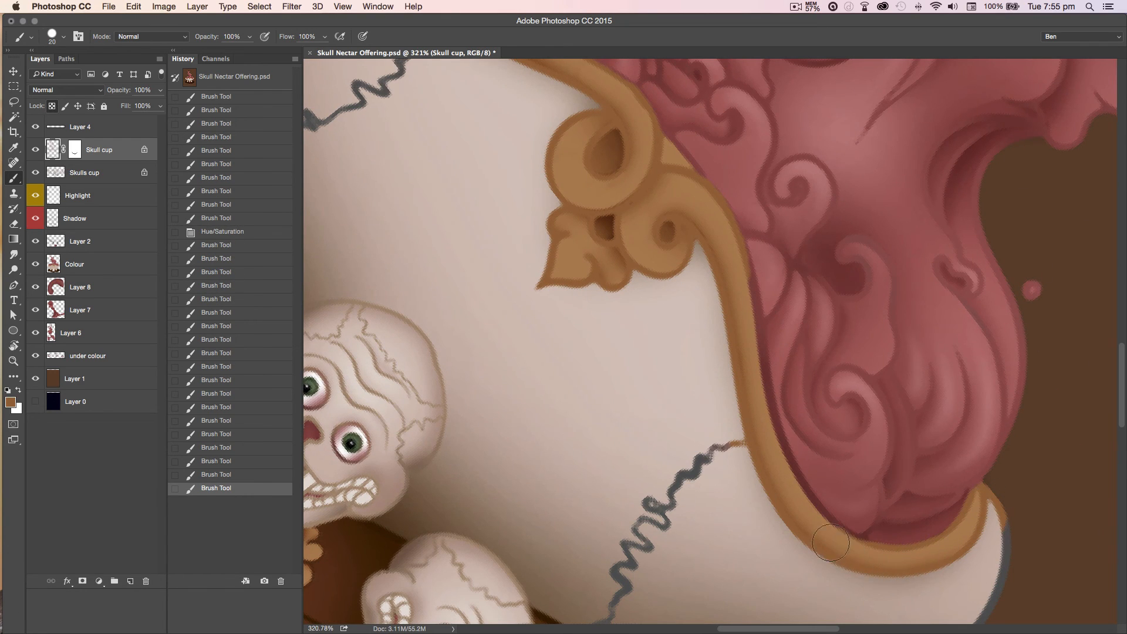
mouse_move(809, 519)
mouse_down()
mouse_move(727, 321)
mouse_move(740, 274)
mouse_up()
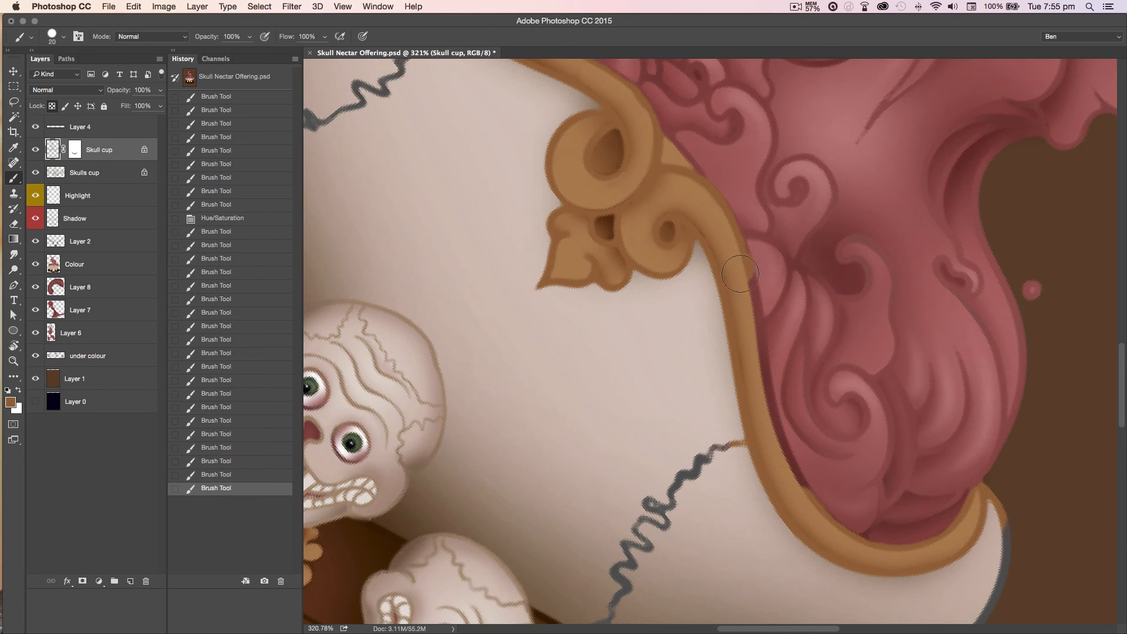
drag(750, 351, 788, 482)
mouse_move(840, 547)
mouse_down()
mouse_move(749, 419)
mouse_move(756, 385)
mouse_up()
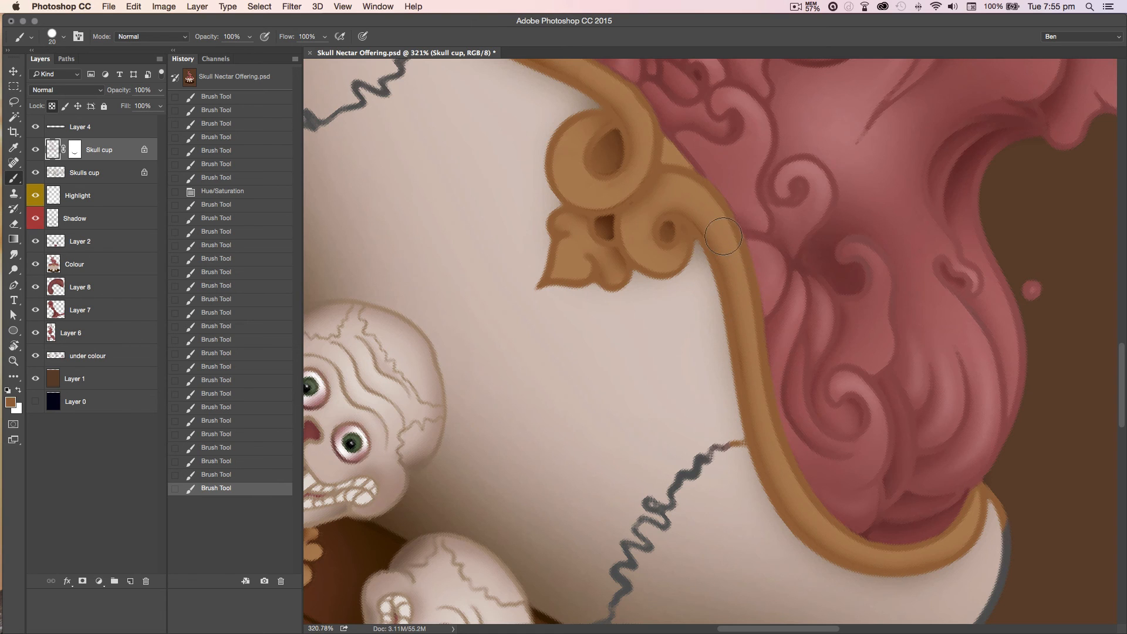
Recolour the left outline and left suture crack of the skull cup in a muted greyish brown
drag(631, 411, 594, 387)
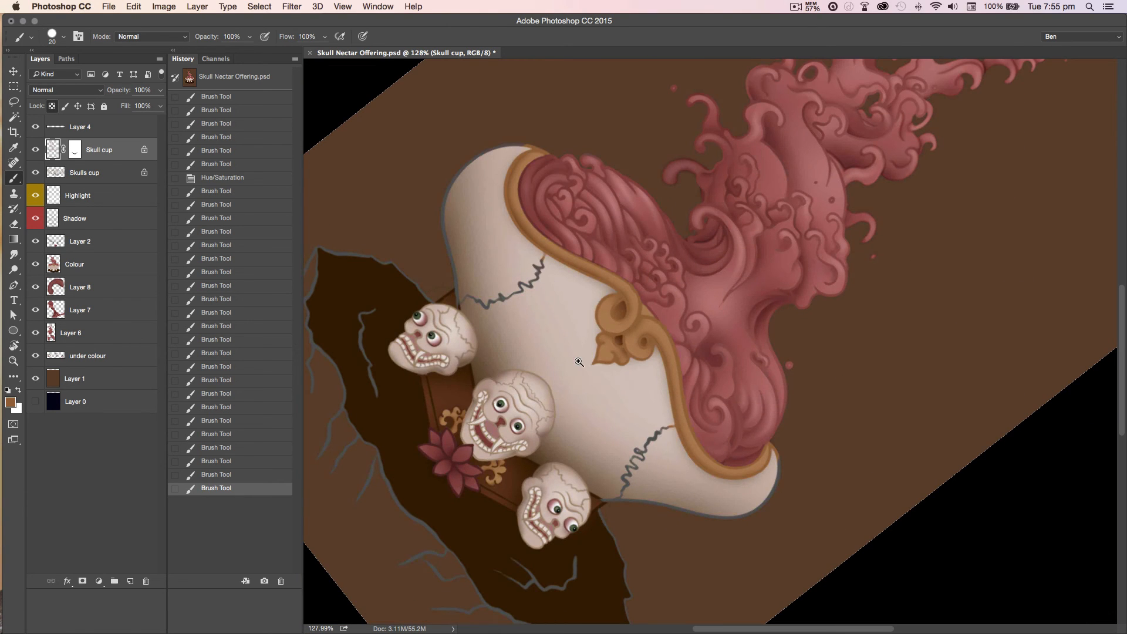
key(b)
scroll(512, 377, up, 4)
mouse_move(613, 356)
mouse_down()
mouse_move(681, 356)
mouse_move(594, 267)
mouse_move(584, 117)
mouse_up()
scroll(584, 176, up, 5)
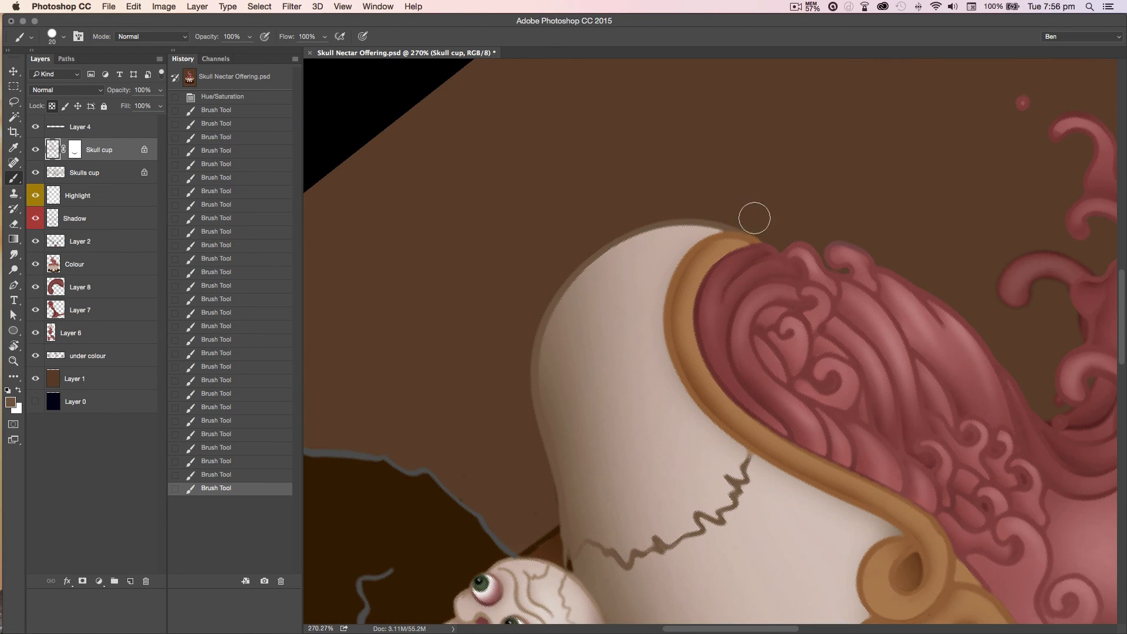
Recolour the right suture crack and the right outline of the skull cup in the same muted brown
scroll(619, 385, down, 10)
drag(695, 343, 784, 277)
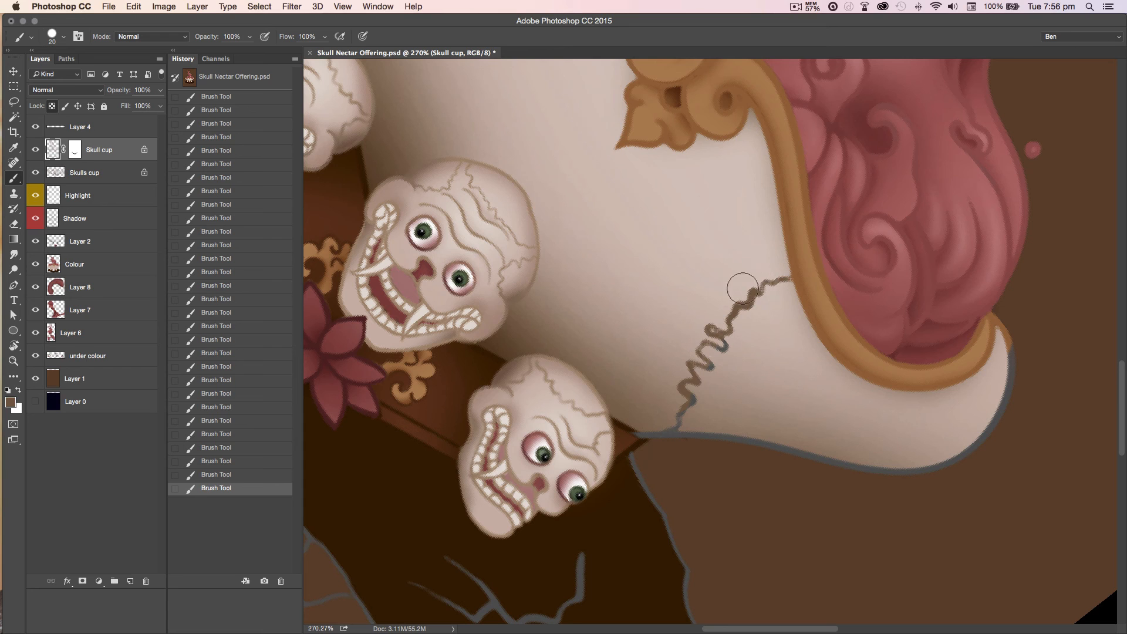
mouse_move(683, 437)
mouse_down()
mouse_move(853, 471)
mouse_move(976, 441)
mouse_move(1017, 340)
mouse_up()
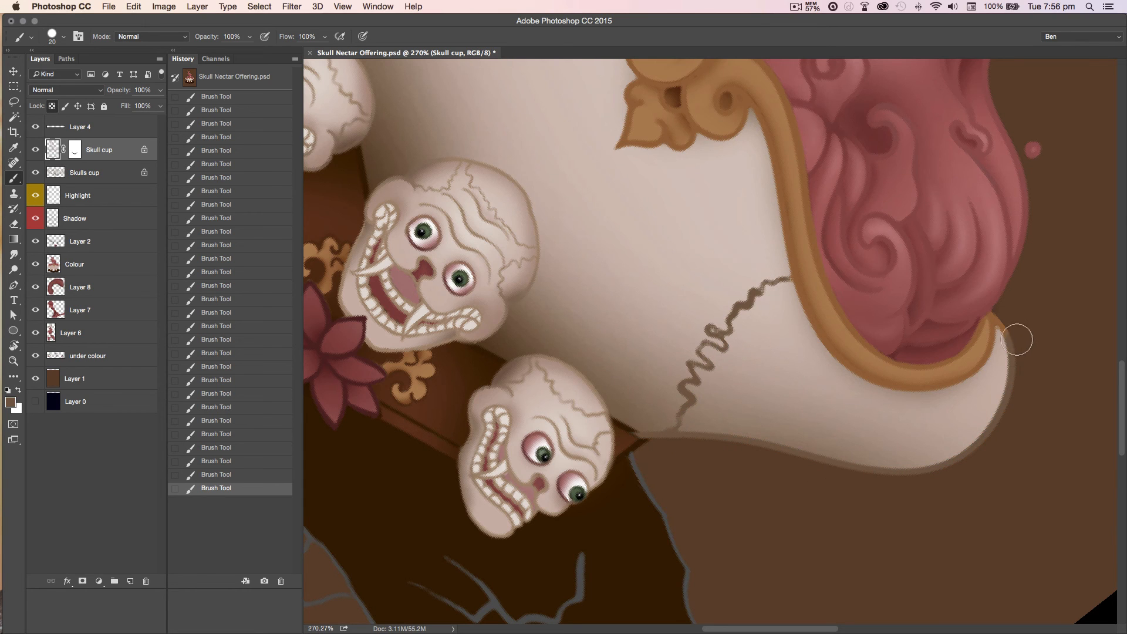
Paint the outline of the base corner beneath the cup in dark brown with an 8 px brush
scroll(675, 468, up, 6)
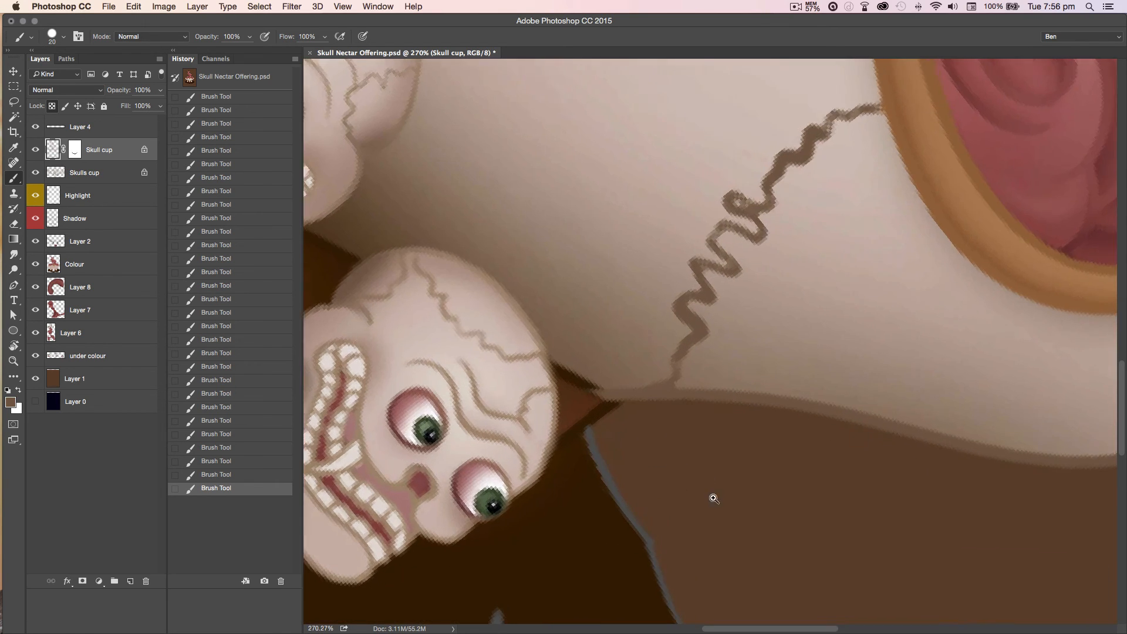
key(bracketleft)
key(bracketleft)
key(bracketleft)
key(bracketleft)
drag(589, 403, 618, 406)
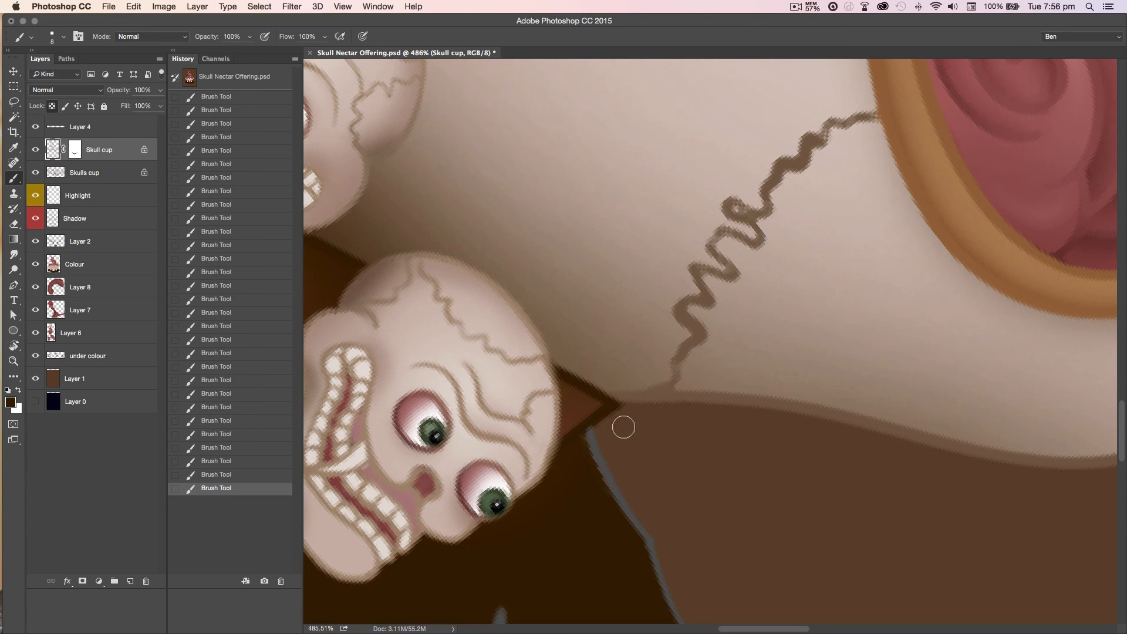
Lighten the outline along the cup's upper left and upper right edges with a bone tone sampled from the cup
scroll(657, 463, down, 10)
key(Escape)
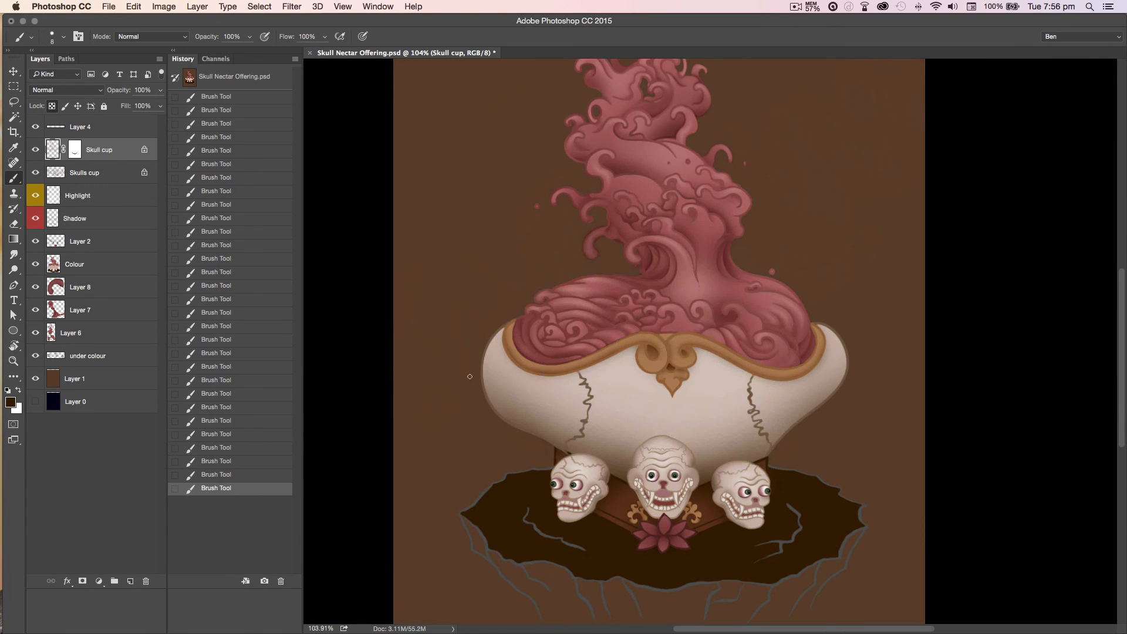
alt+click(498, 356)
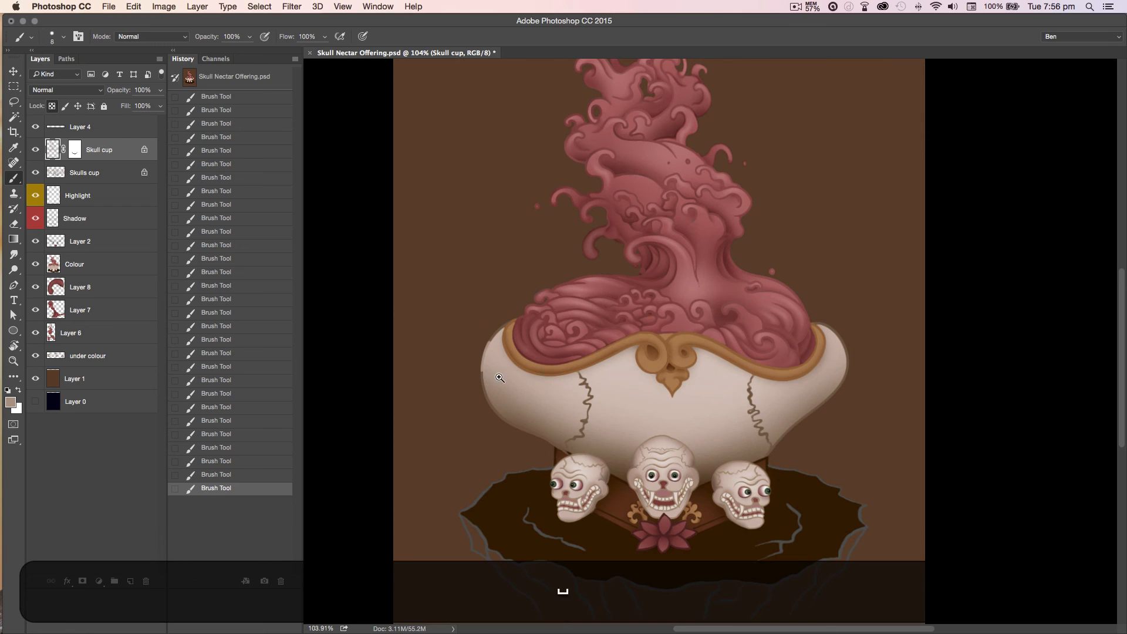
scroll(500, 379, up, 7)
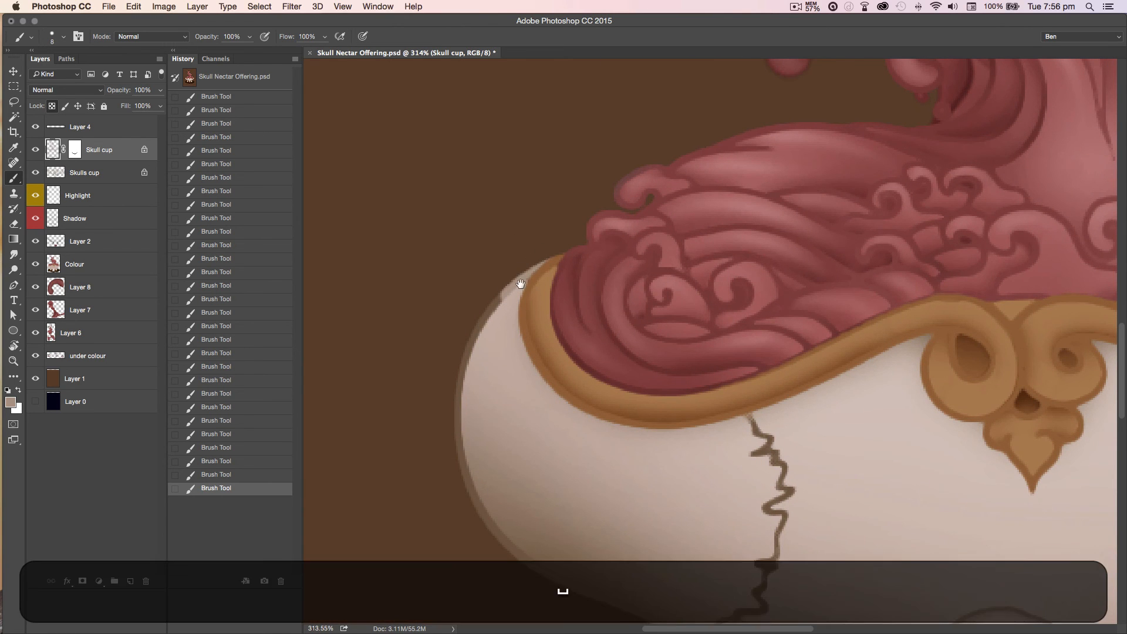
scroll(517, 287, right, 10)
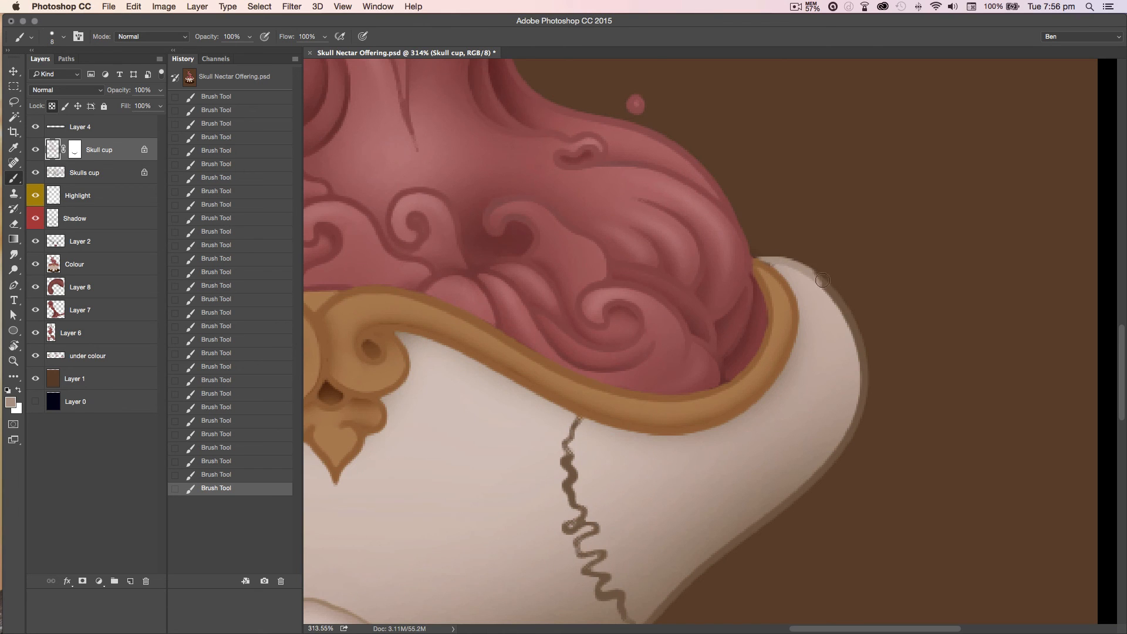
Soften the outline around both upper sides of the skull cup with a soft 60 px brush and save the document
scroll(830, 382, down, 5)
key(shift+bracketleft)
key(bracketright)
key(bracketright)
key(bracketright)
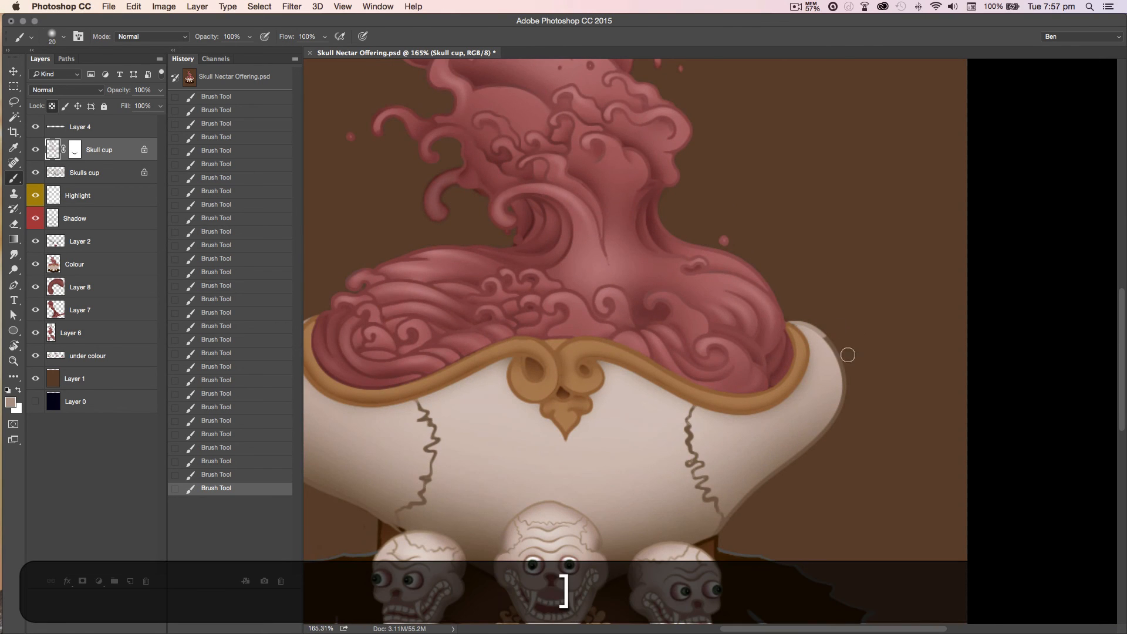
key(bracketright)
key(bracketright)
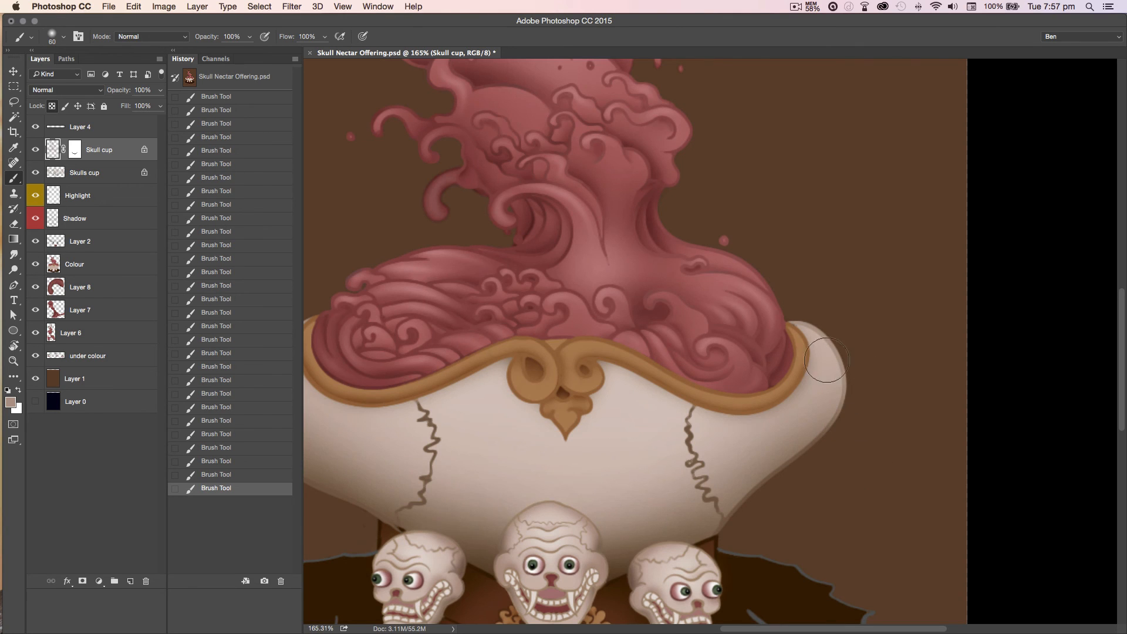
drag(576, 480, 924, 480)
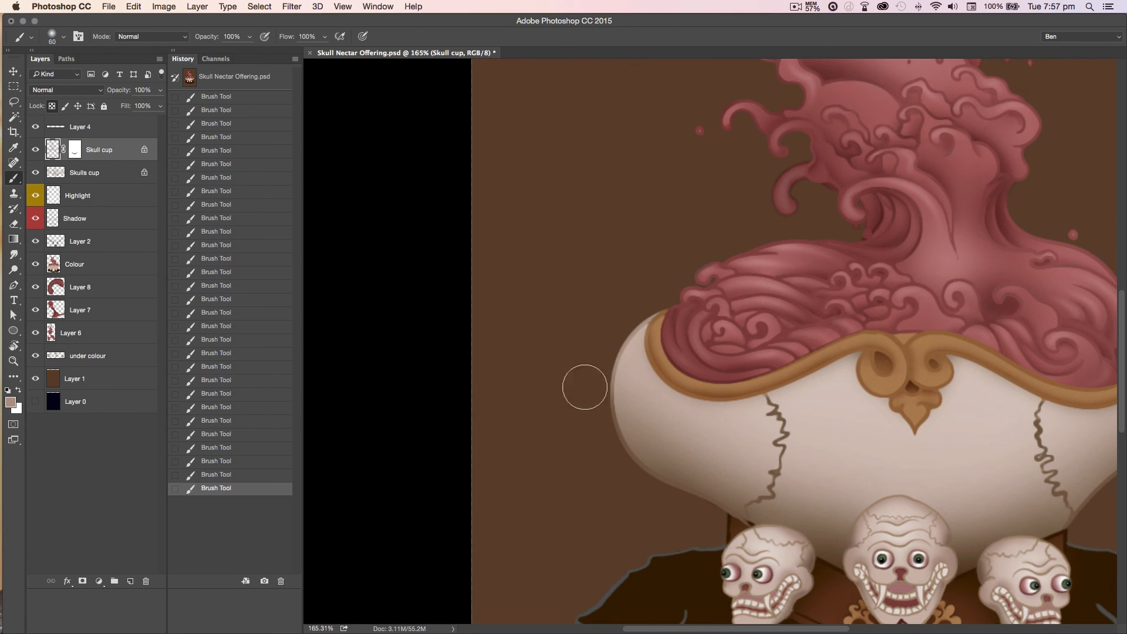
key(super+0)
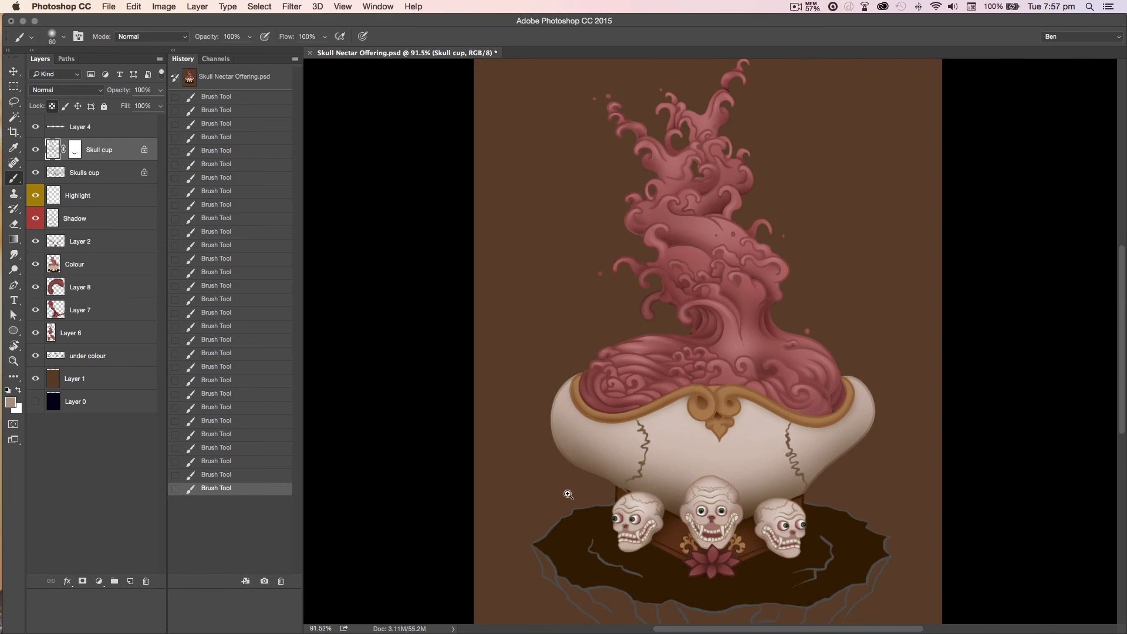
key(super+s)
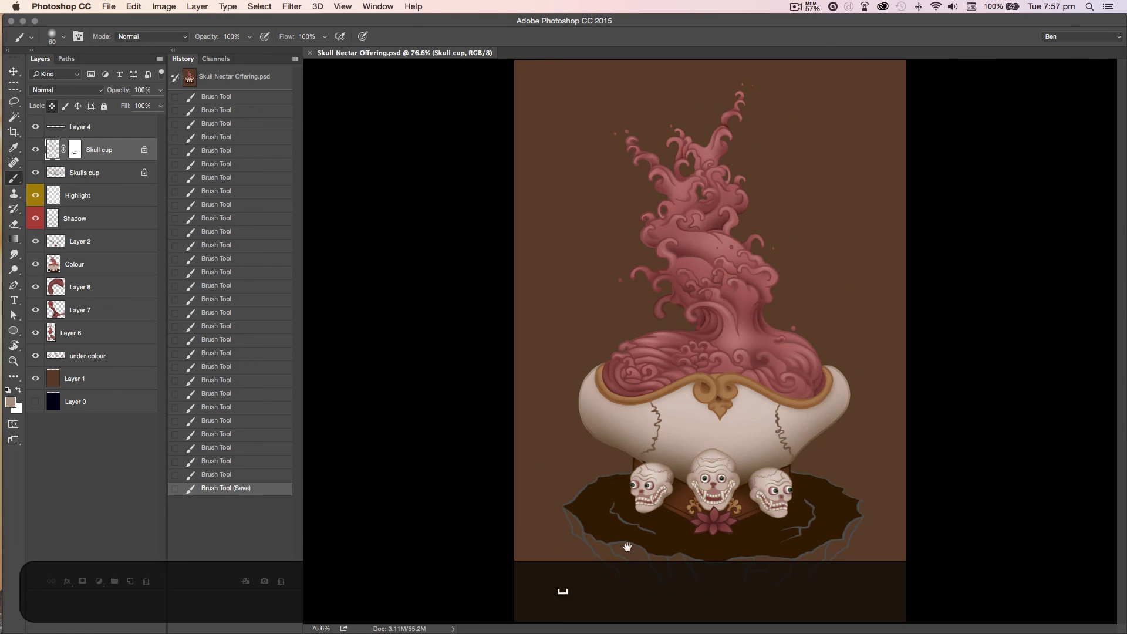
Sample the plinth's dark brown and repaint the outline of its left corner beneath the cup with a 5 px brush
drag(627, 544, 674, 559)
drag(655, 403, 832, 401)
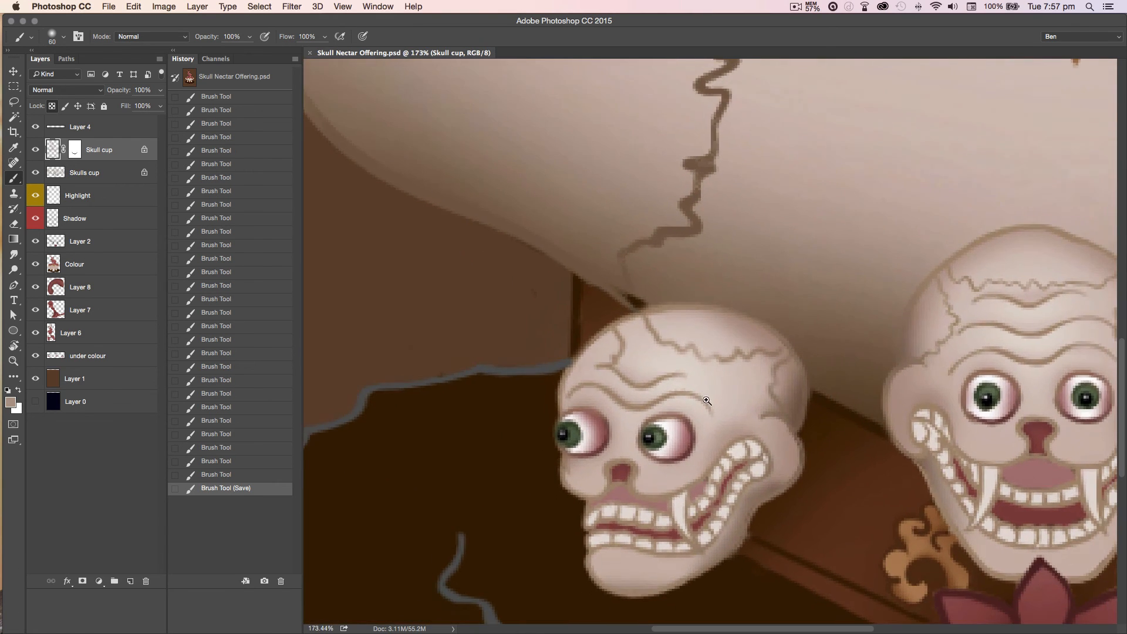
alt+click(832, 401)
key(shift+bracketright)
key(bracketleft)
key(bracketleft)
key(bracketleft)
key(bracketleft)
key(bracketleft)
drag(618, 304, 607, 293)
drag(590, 279, 628, 303)
drag(617, 293, 622, 299)
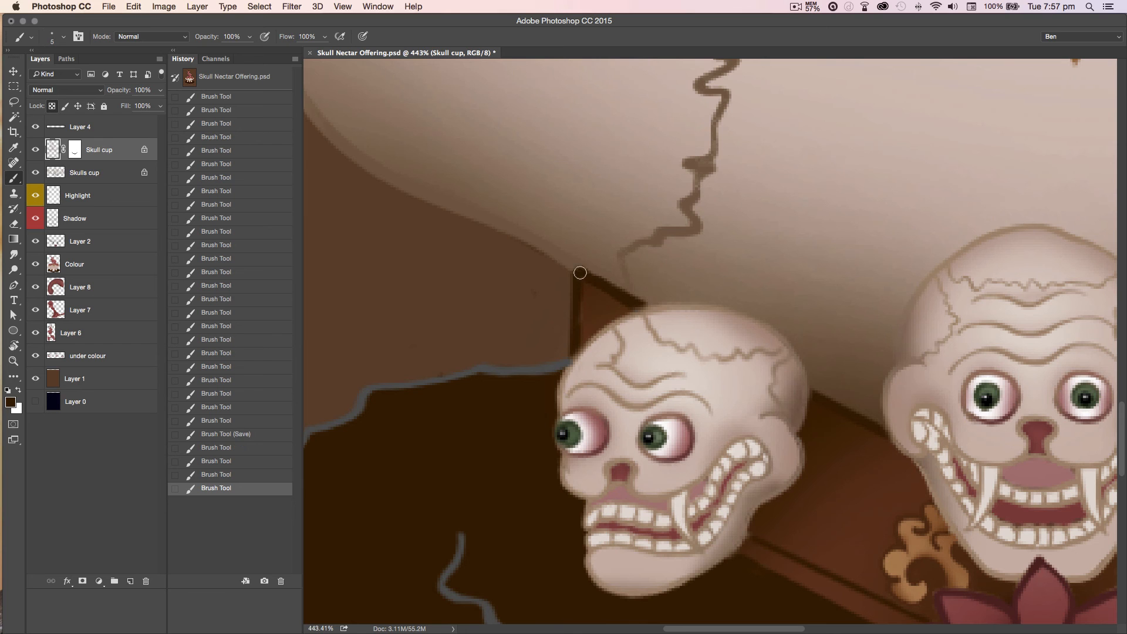
scroll(588, 277, down, 5)
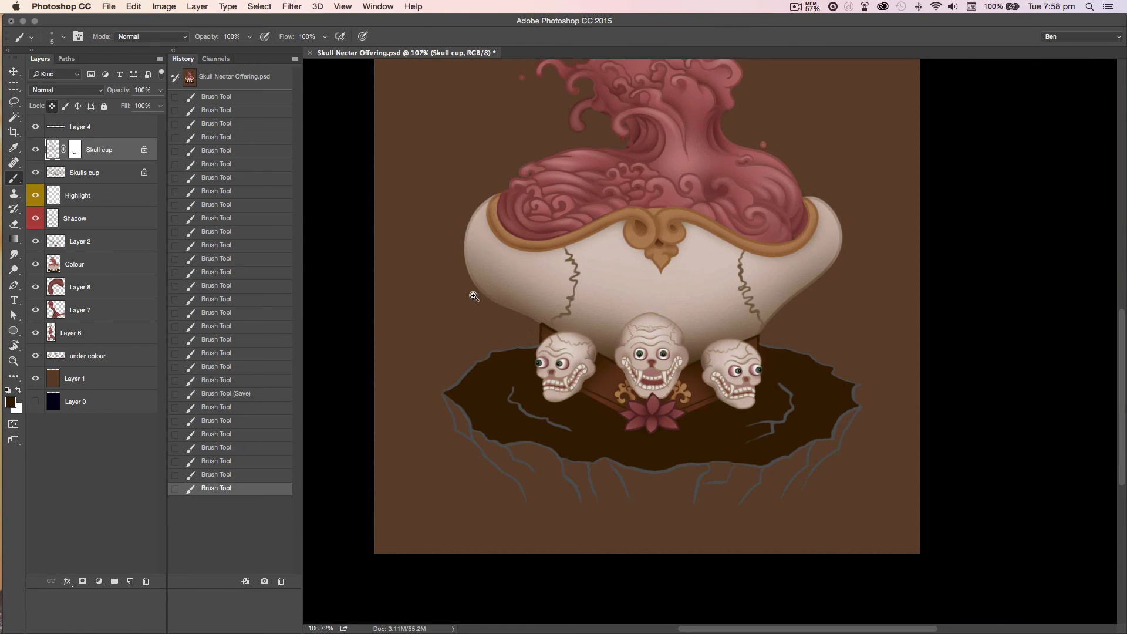
Recolour the rock platform's left outline and the cracks hanging beneath it in dark brown with a 30 px brush
scroll(566, 285, up, 6)
scroll(471, 251, down, 7)
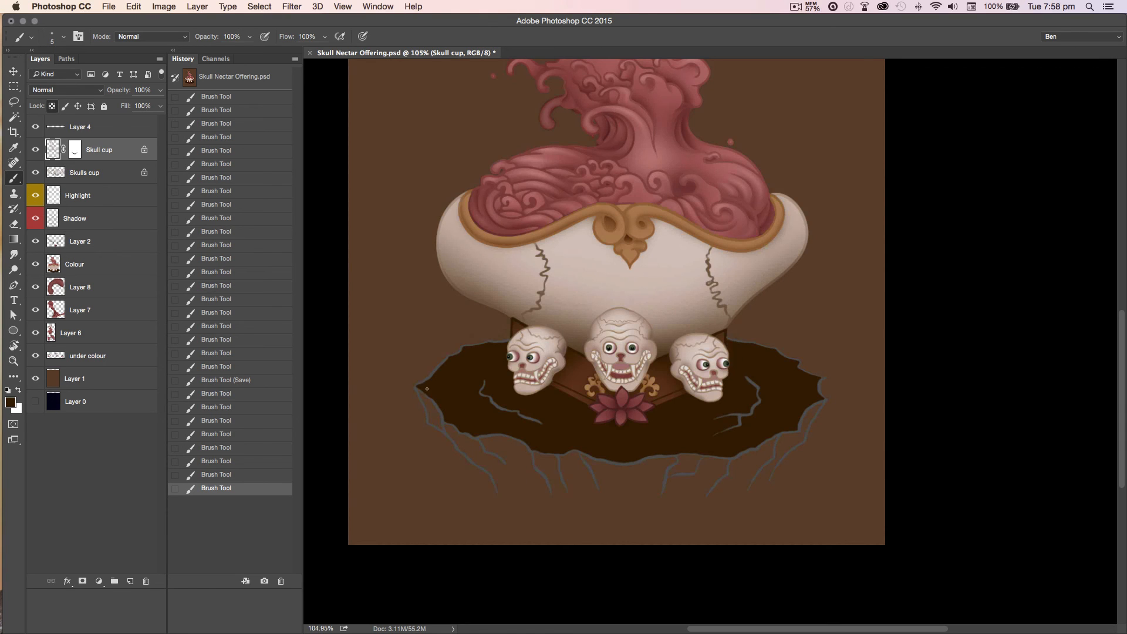
key(b)
key(bracketright)
key(bracketright)
key(bracketright)
key(bracketright)
key(bracketright)
key(bracketright)
key(bracketright)
mouse_move(418, 390)
mouse_down()
mouse_move(491, 474)
mouse_move(415, 382)
mouse_up()
key(shift+bracketright)
scroll(459, 352, up, 2)
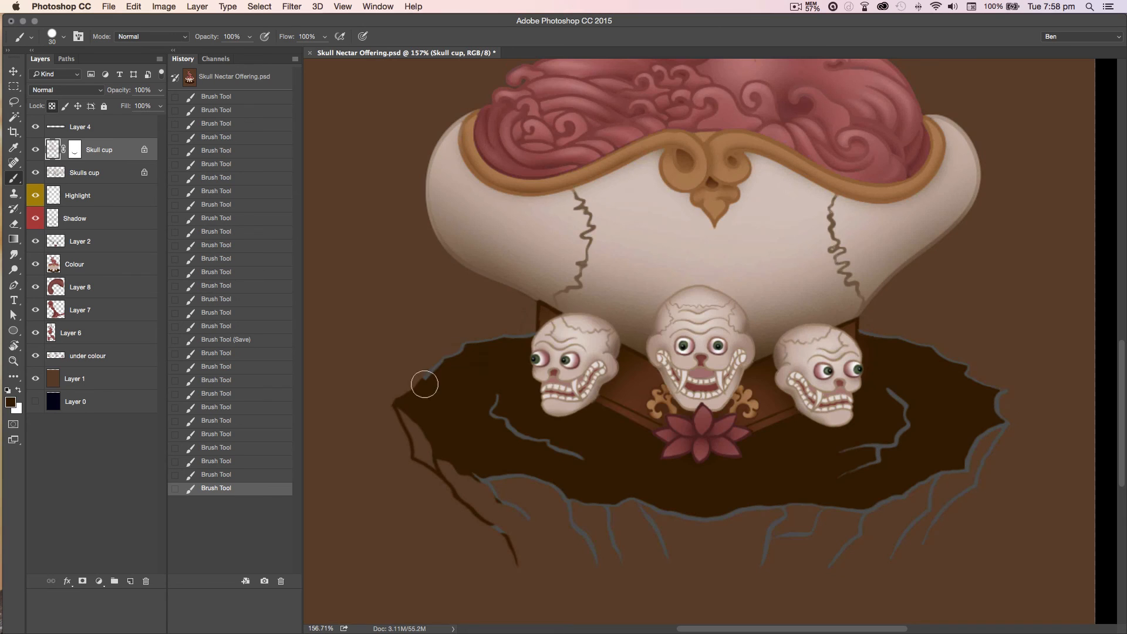
Choose a darker brown and recolour the left surface crack on top of the rock
click(10, 402)
click(552, 347)
key(Return)
drag(492, 397, 574, 464)
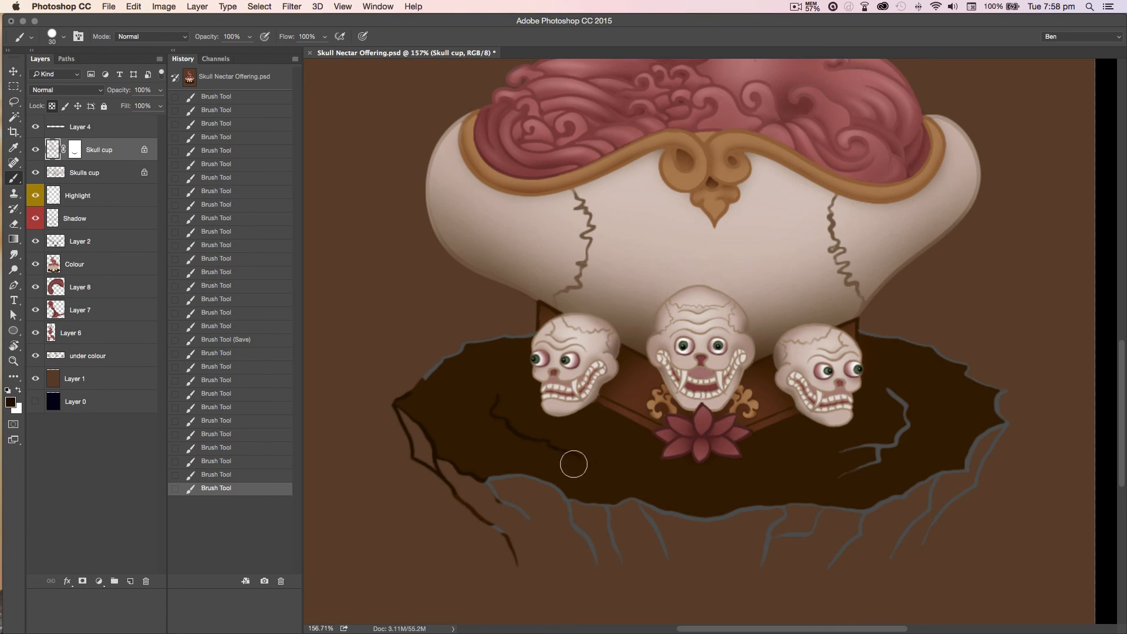
Recolour the rock's right surface cracks, its remaining rim outline and the cracks hanging below in the same very dark brown
drag(839, 452, 893, 433)
drag(887, 388, 870, 455)
mouse_move(939, 352)
mouse_down()
mouse_move(991, 470)
mouse_move(534, 483)
mouse_move(528, 520)
mouse_up()
drag(622, 510, 597, 563)
mouse_move(787, 512)
mouse_down()
mouse_move(763, 567)
mouse_move(863, 522)
mouse_up()
drag(891, 558, 923, 514)
drag(974, 488, 924, 543)
drag(869, 334, 937, 351)
scroll(929, 368, up, 5)
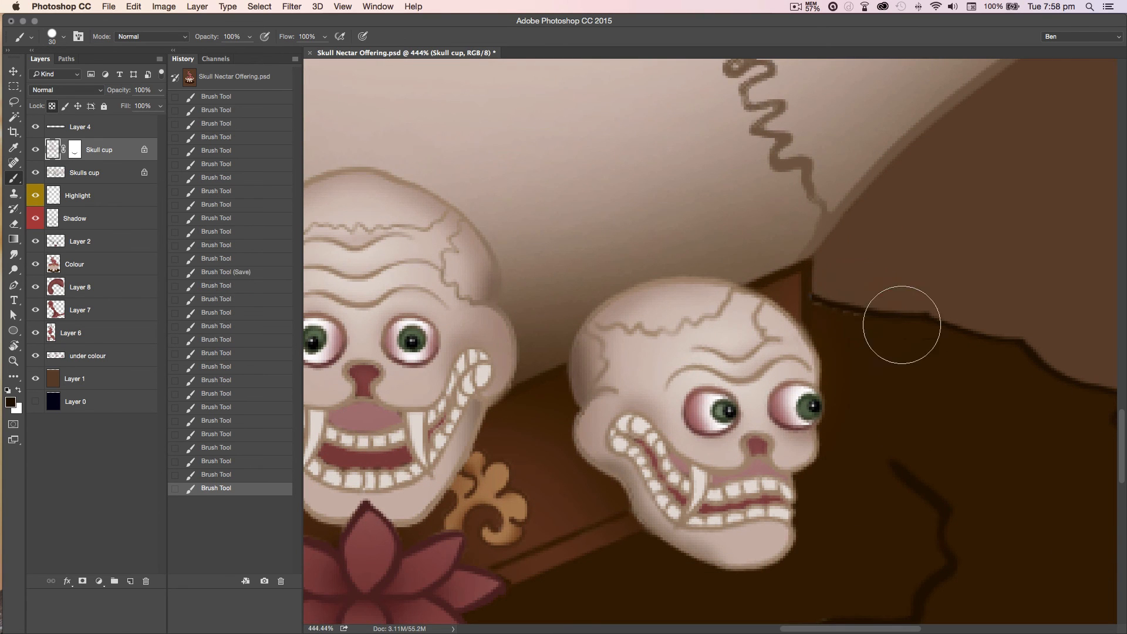
scroll(907, 443, left, 10)
mouse_move(647, 313)
mouse_down()
mouse_move(470, 383)
mouse_move(360, 473)
mouse_up()
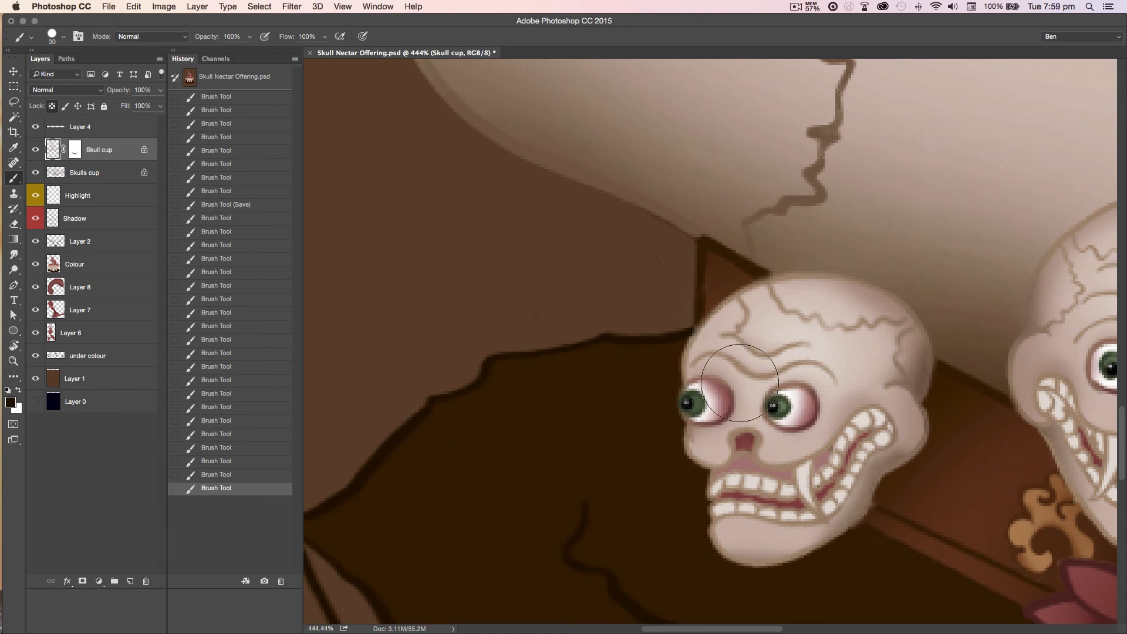
Sample the left small skull's bone tone for an 8 px brush and save the document
alt+click(740, 382)
key(bracketleft)
key(bracketleft)
key(bracketleft)
key(bracketleft)
key(bracketleft)
key(bracketleft)
scroll(592, 465, down, 5)
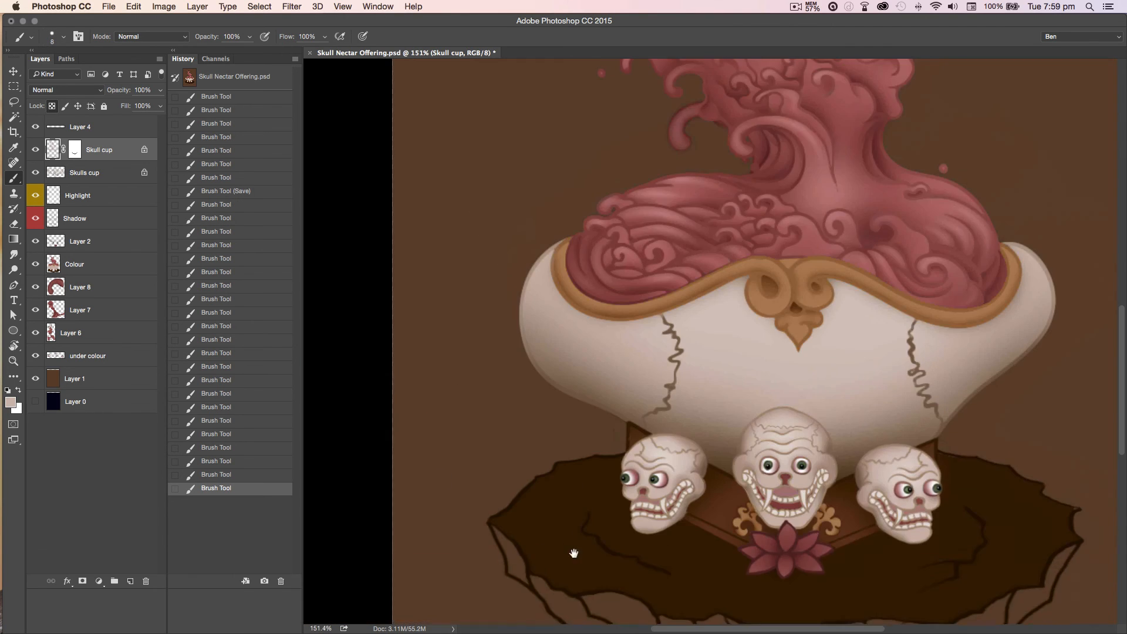
scroll(573, 553, down, 6)
key(super+s)
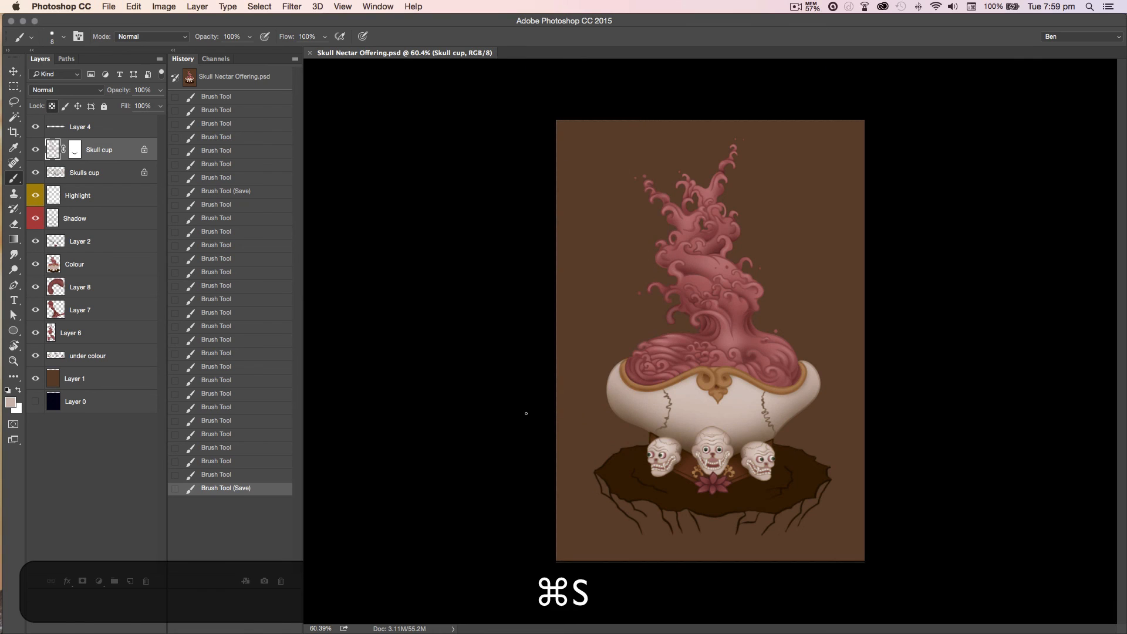
Load the vajra rock channel as a selection, hide its edges and make the Shadow layer active
click(215, 59)
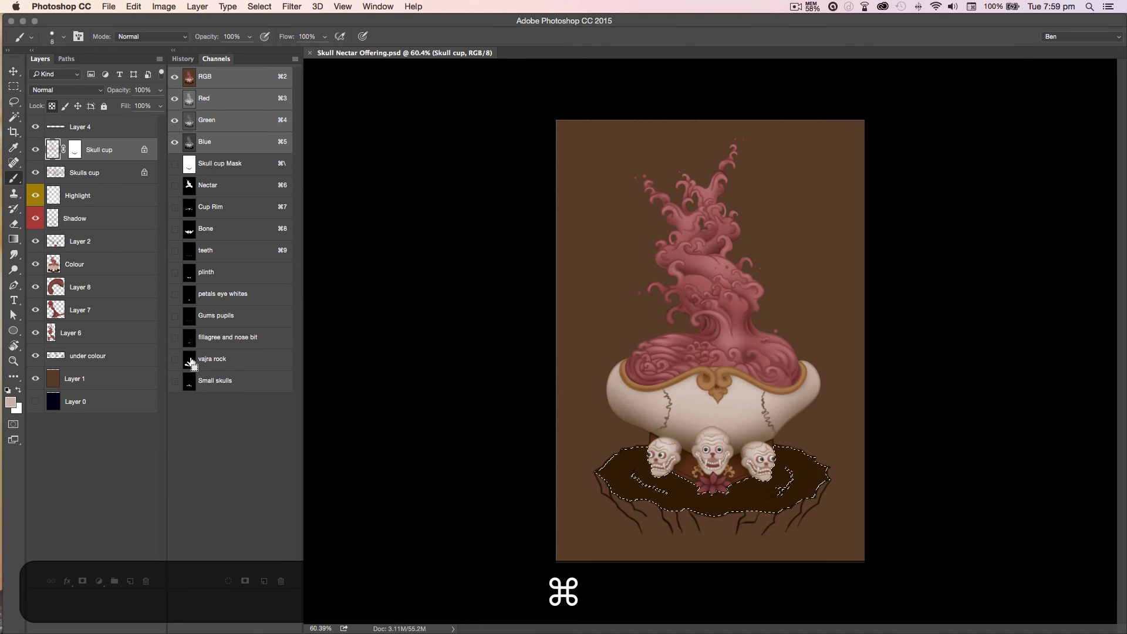
key(super+h)
click(57, 221)
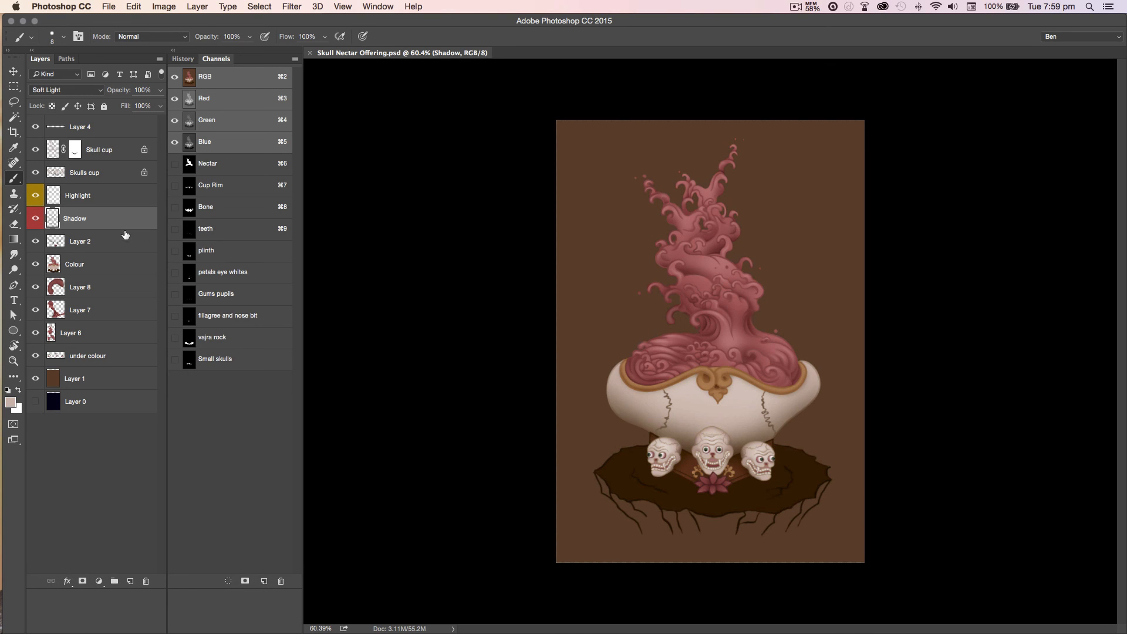
Shade the rock around the plinth and skulls in black on the Shadow layer with a soft 250 px brush
scroll(638, 431, up, 3)
scroll(637, 432, down, 2)
key(bracketright)
key(bracketright)
key(bracketright)
key(bracketright)
key(bracketright)
key(bracketright)
key(bracketright)
key(bracketright)
key(bracketright)
key(bracketright)
key(bracketright)
key(bracketright)
key(bracketright)
key(bracketright)
key(bracketright)
key(bracketright)
key(bracketright)
key(bracketright)
key(d)
key(shift+bracketleft)
key(shift+bracketleft)
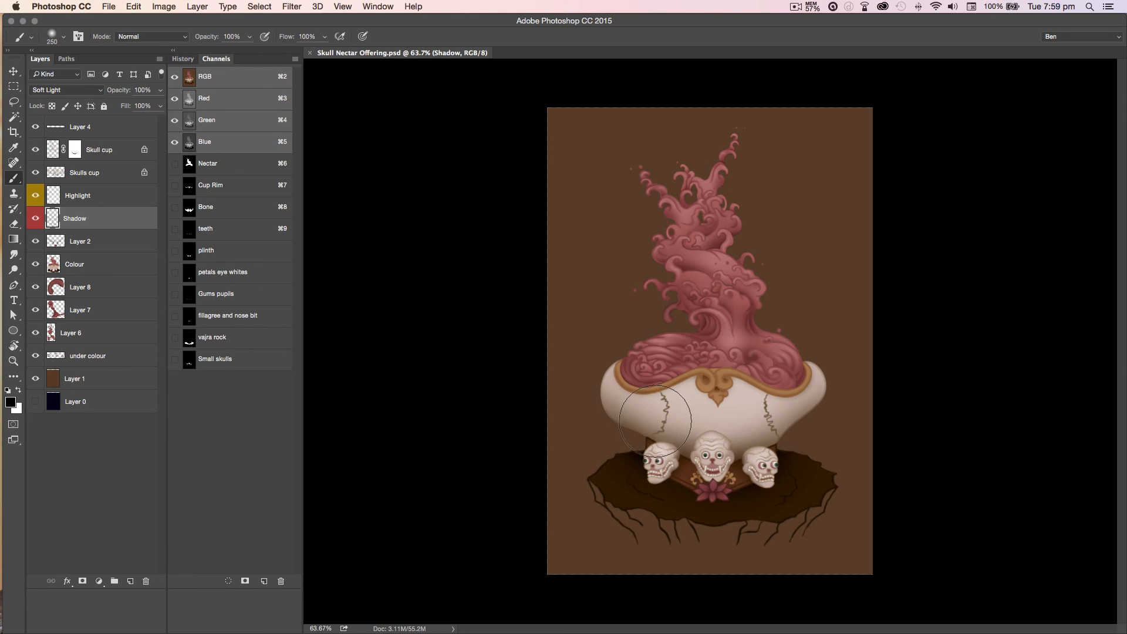
Add a new layer above the Shadow layer with its blending mode set to Soft Light
click(130, 581)
click(65, 90)
click(48, 225)
Shade along the rock's right surface cracks with a soft 35 px black brush at 30% opacity, trimming the edges with the Eraser
scroll(801, 534, up, 5)
key(bracketleft)
key(bracketleft)
key(bracketleft)
key(bracketleft)
key(bracketleft)
key(bracketleft)
key(bracketleft)
key(bracketleft)
key(bracketleft)
key(bracketleft)
key(bracketleft)
key(bracketleft)
key(bracketleft)
drag(873, 458, 790, 504)
key(super+z)
key(3)
key(super+z)
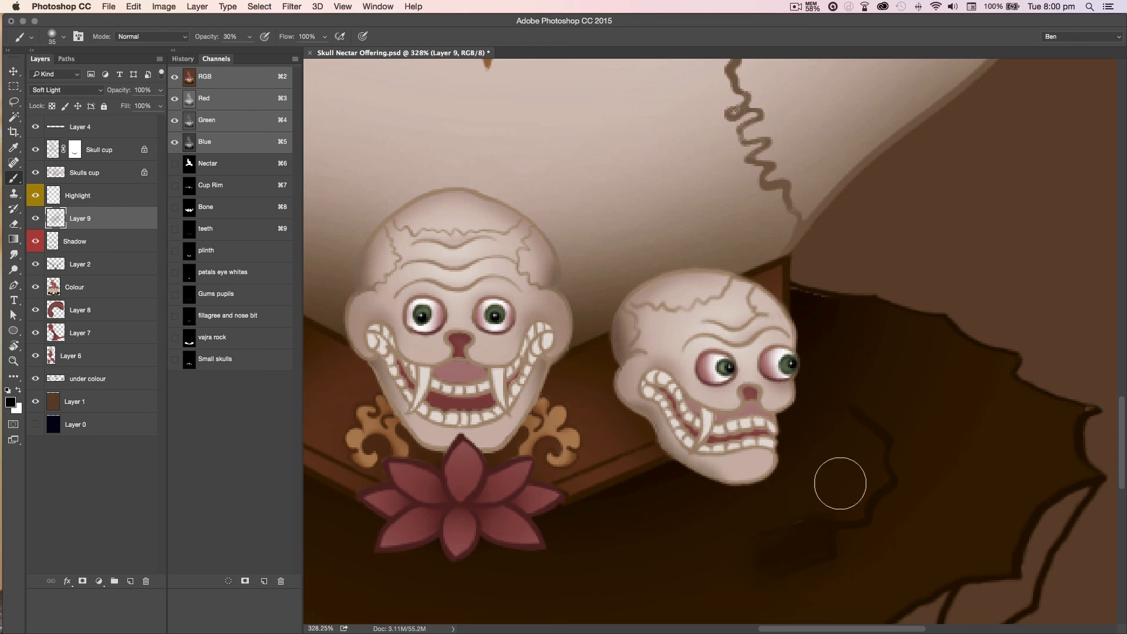
key(e)
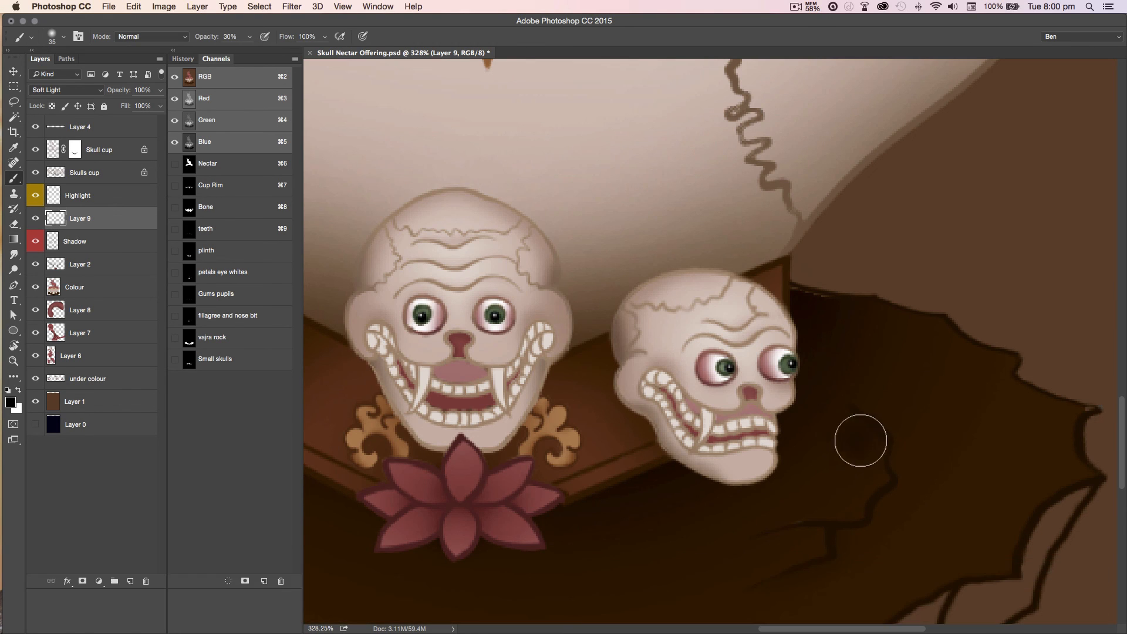
key(e)
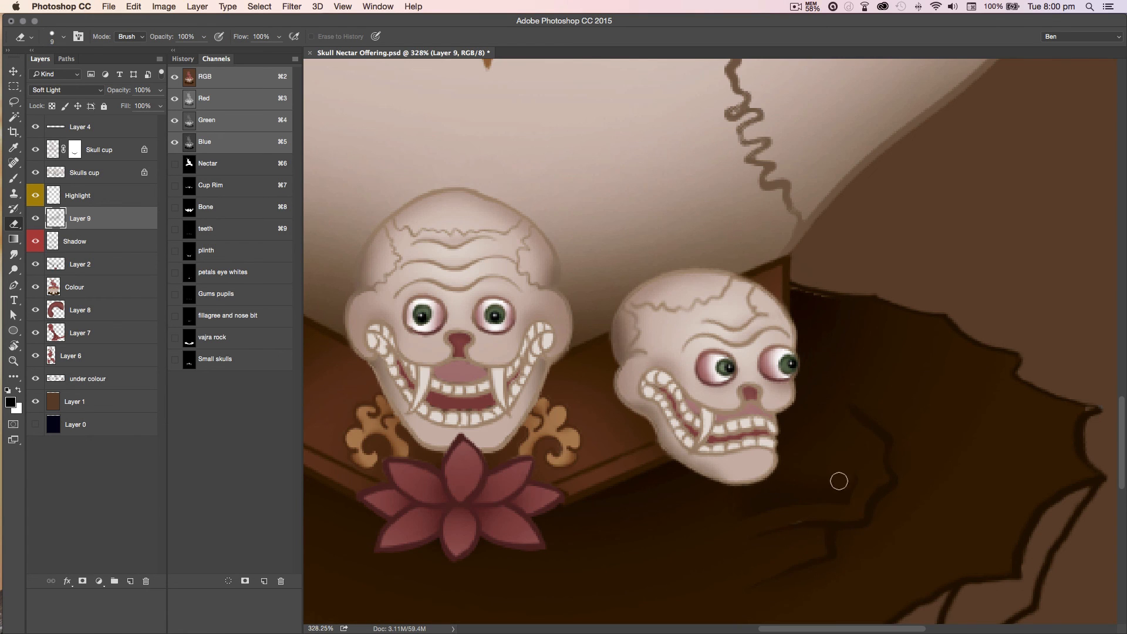
Shade along the rock's left surface crack at 30% opacity and trim the shading with a 9 px Eraser
key(h)
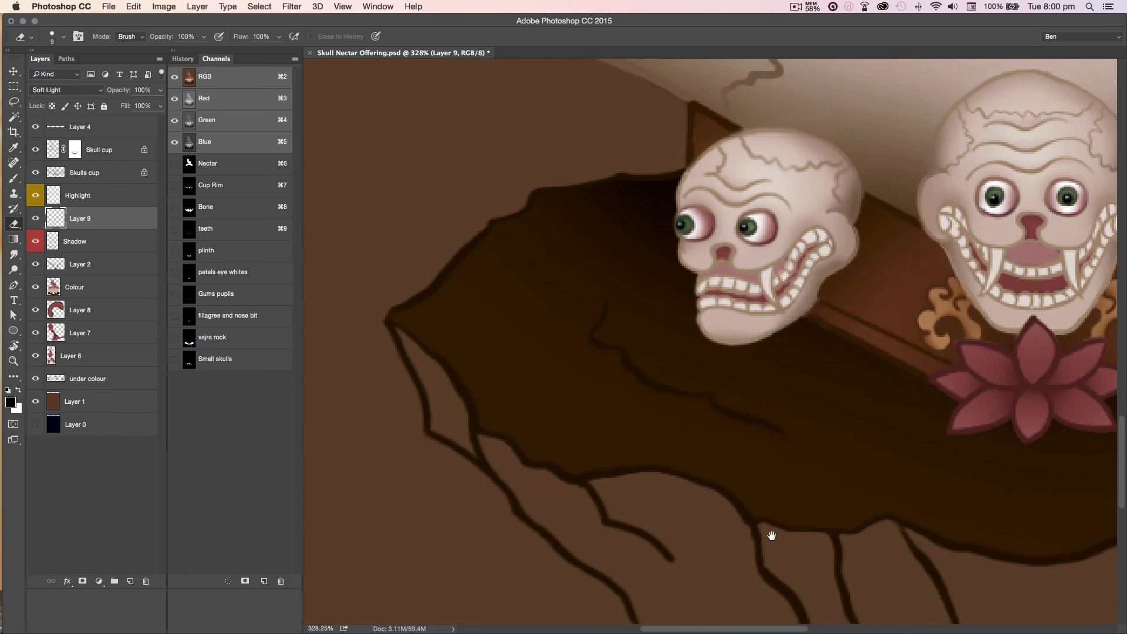
key(b)
key(e)
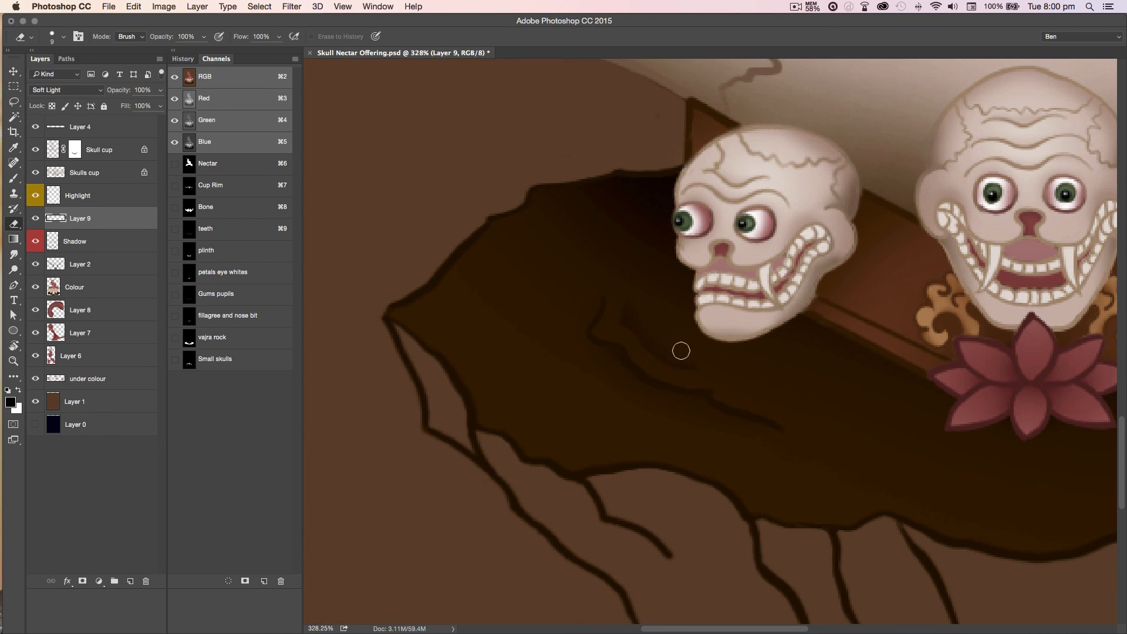
key(super+0)
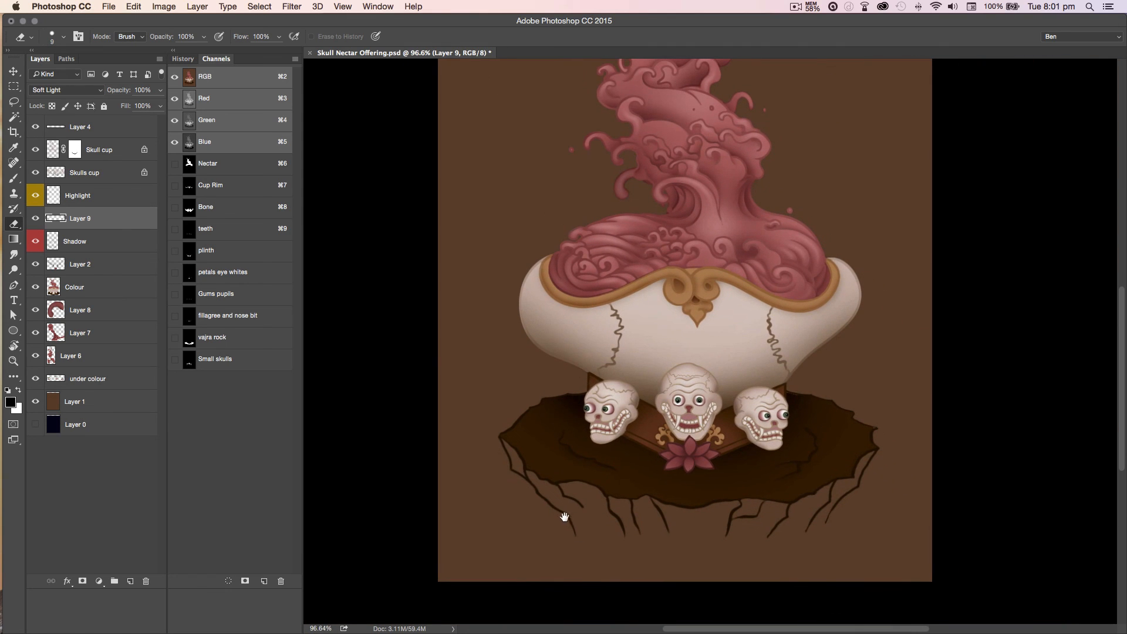
Brighten the rock's outer and front edges in white on the Highlight layer with a 300 px brush at 30% opacity
key(x)
key(bracketright)
key(bracketright)
key(bracketright)
key(bracketright)
key(bracketright)
key(bracketright)
key(bracketright)
key(bracketright)
key(bracketright)
key(bracketright)
key(bracketright)
key(bracketright)
key(bracketright)
key(bracketright)
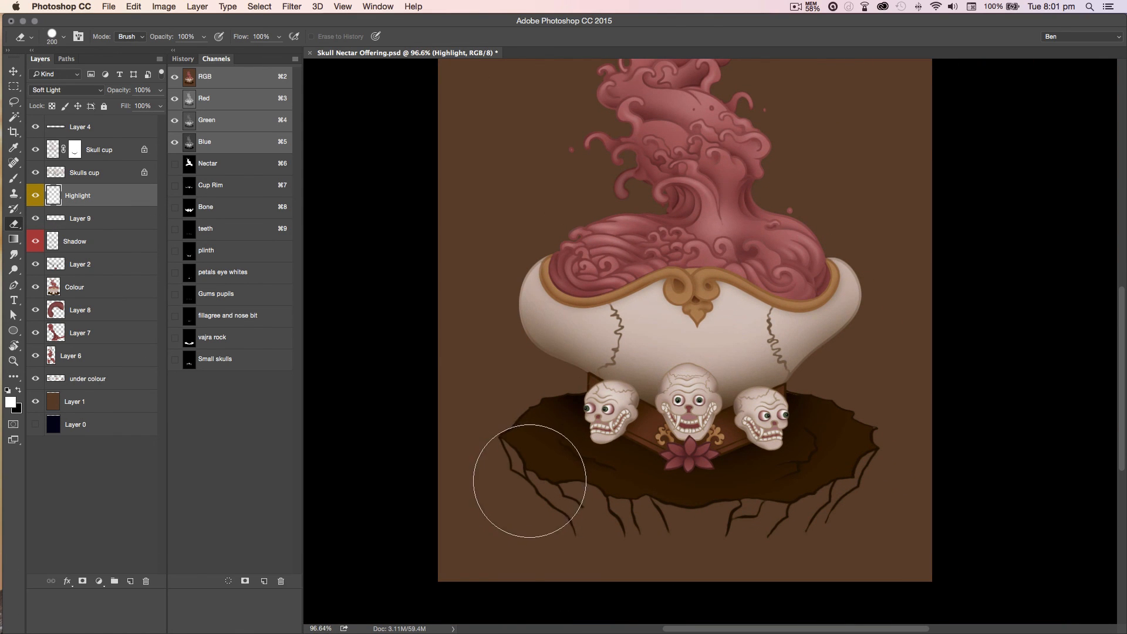
key(b)
key(bracketright)
key(bracketright)
key(bracketright)
key(bracketright)
key(bracketright)
key(bracketright)
key(bracketright)
key(bracketright)
key(bracketright)
key(bracketright)
key(bracketright)
key(bracketright)
key(bracketright)
key(bracketright)
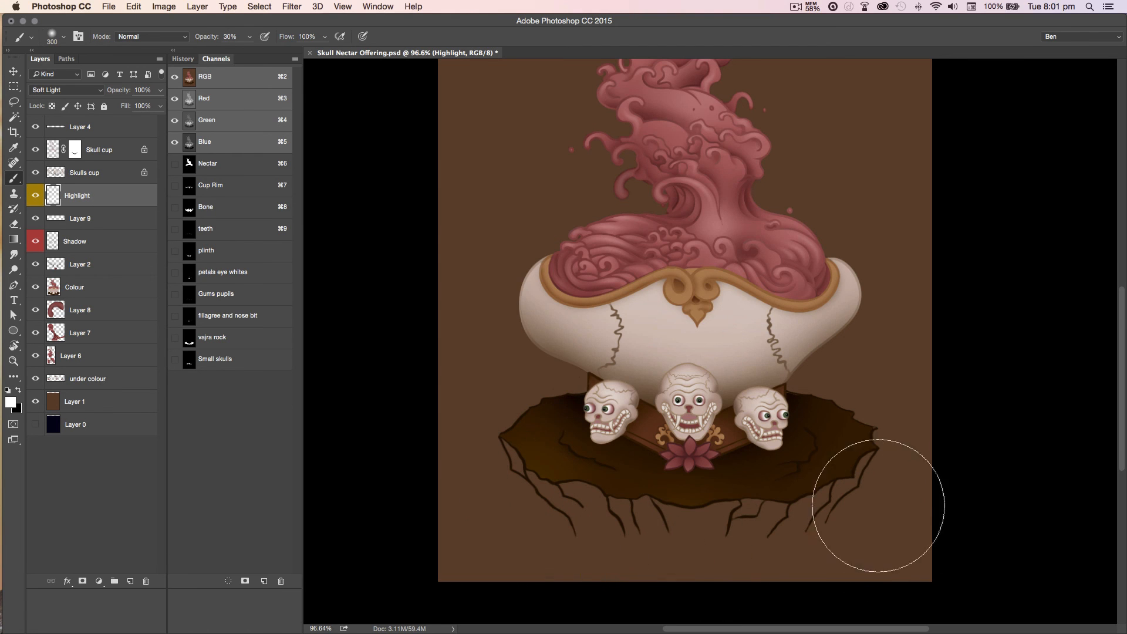
drag(523, 499, 494, 478)
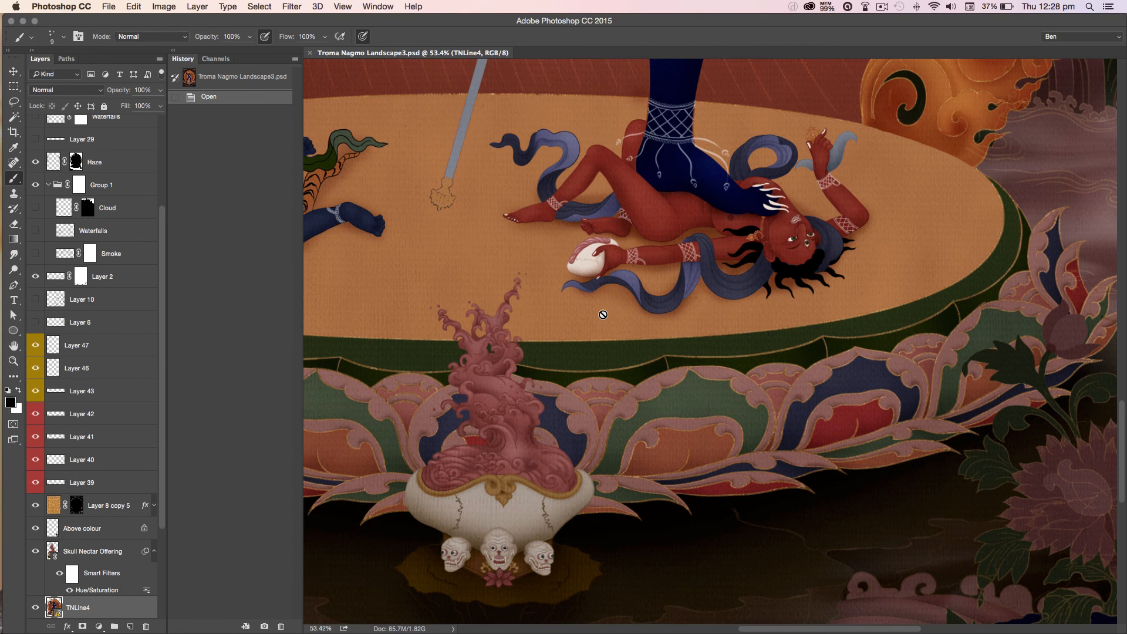
Hide Layer 37, Layer 36 and Layer 35 in Troma Nagmo Landscape3.psd
scroll(479, 502, up, 3)
drag(496, 531, 612, 463)
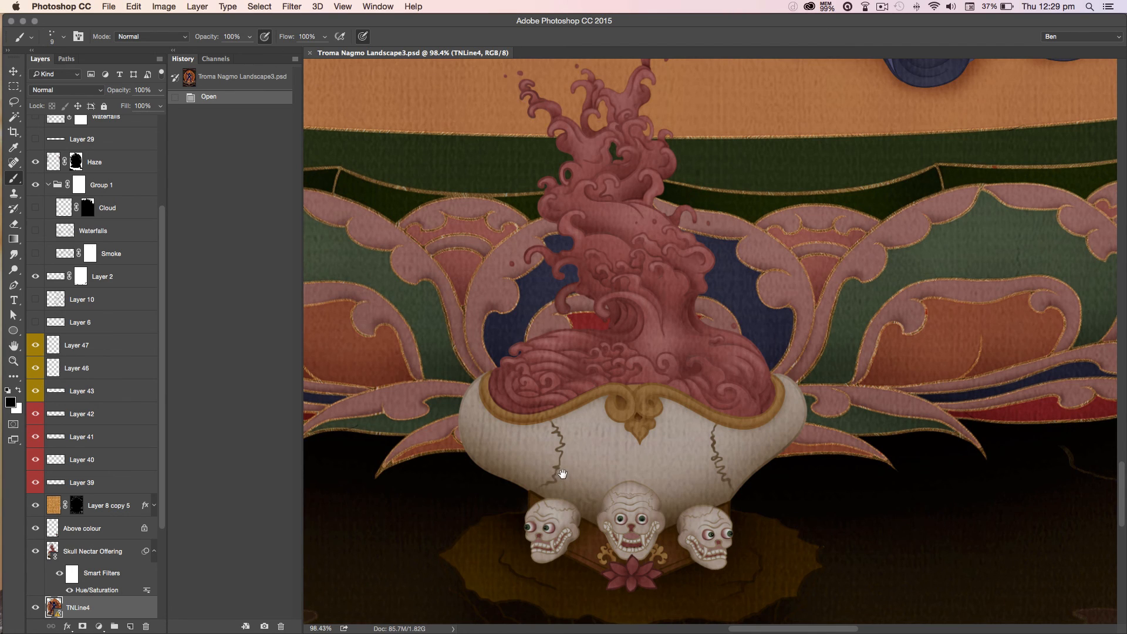
drag(161, 293, 160, 183)
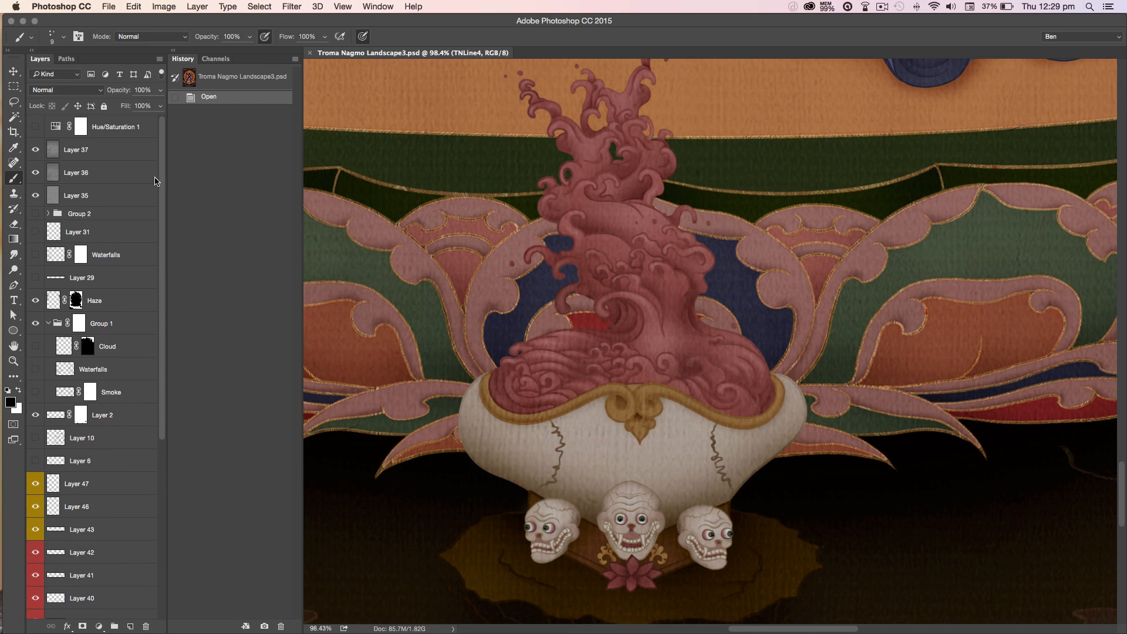
drag(36, 152, 37, 197)
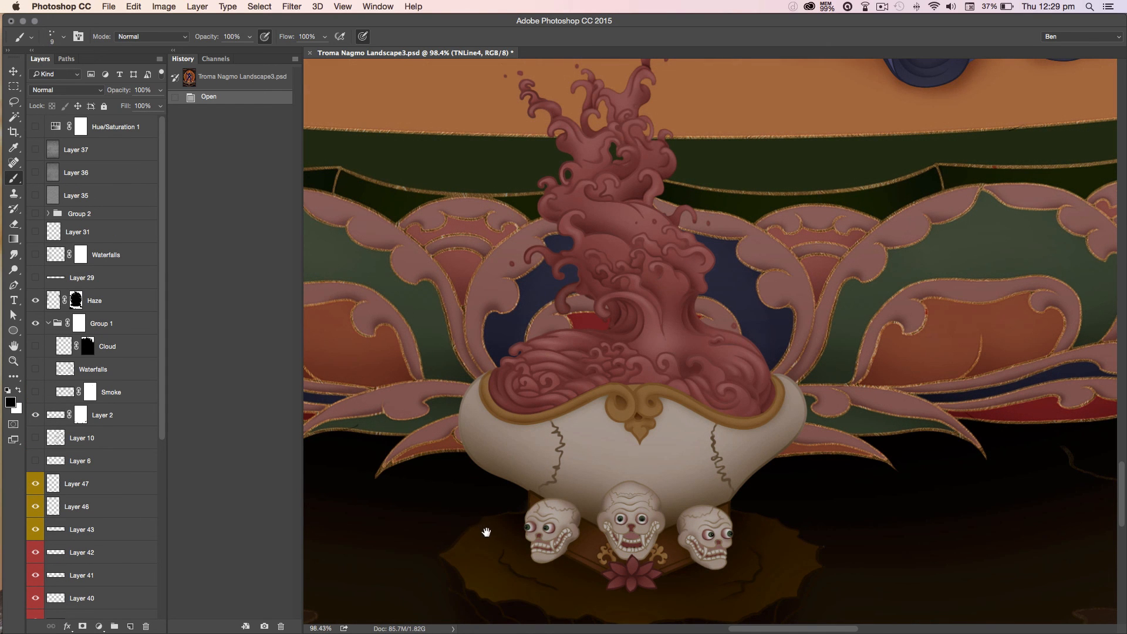
Examine the placed offering against the surrounding rock and lotus petals, toggling the Skull Nectar Offering layer off and on
drag(486, 531, 486, 470)
scroll(546, 535, up, 3)
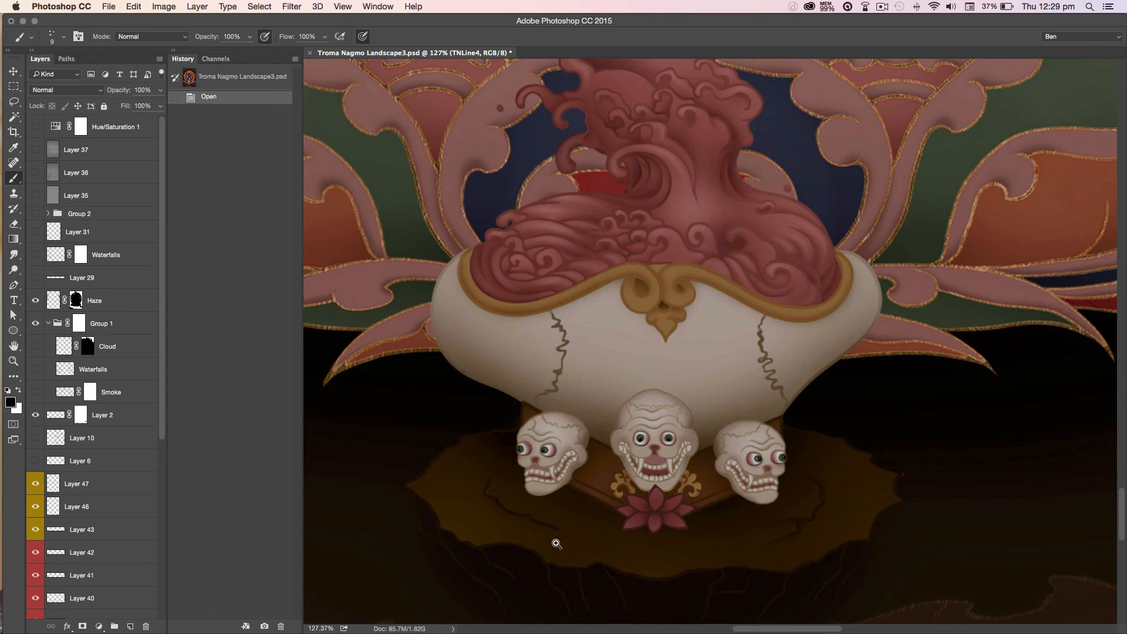
scroll(556, 544, down, 3)
drag(536, 561, 521, 397)
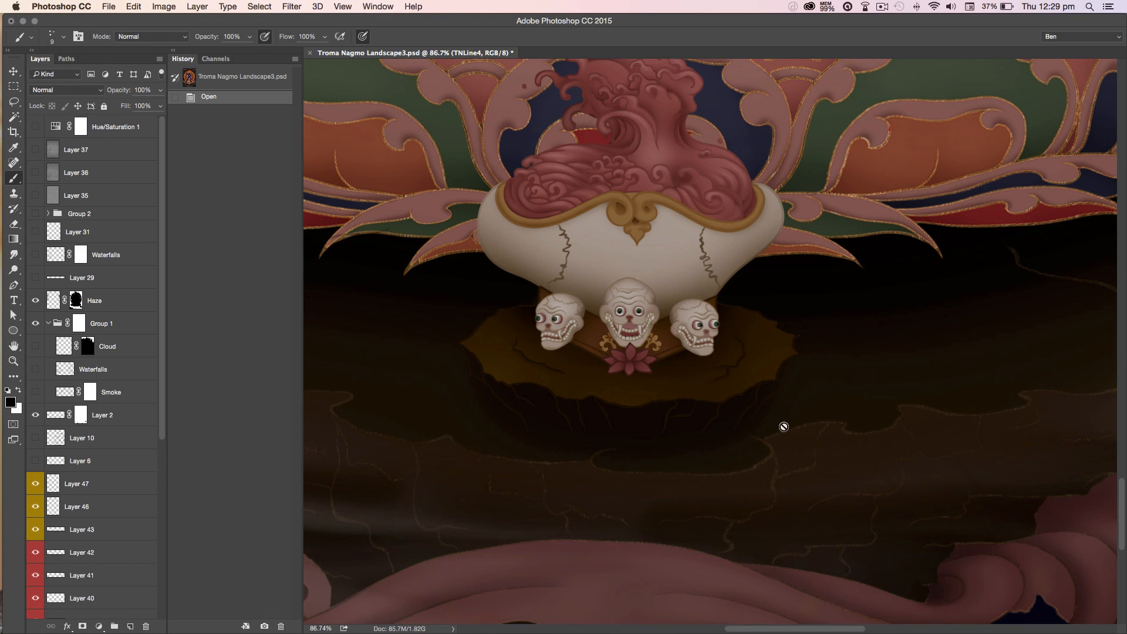
mouse_move(578, 468)
mouse_down()
mouse_move(546, 456)
mouse_move(529, 415)
mouse_up()
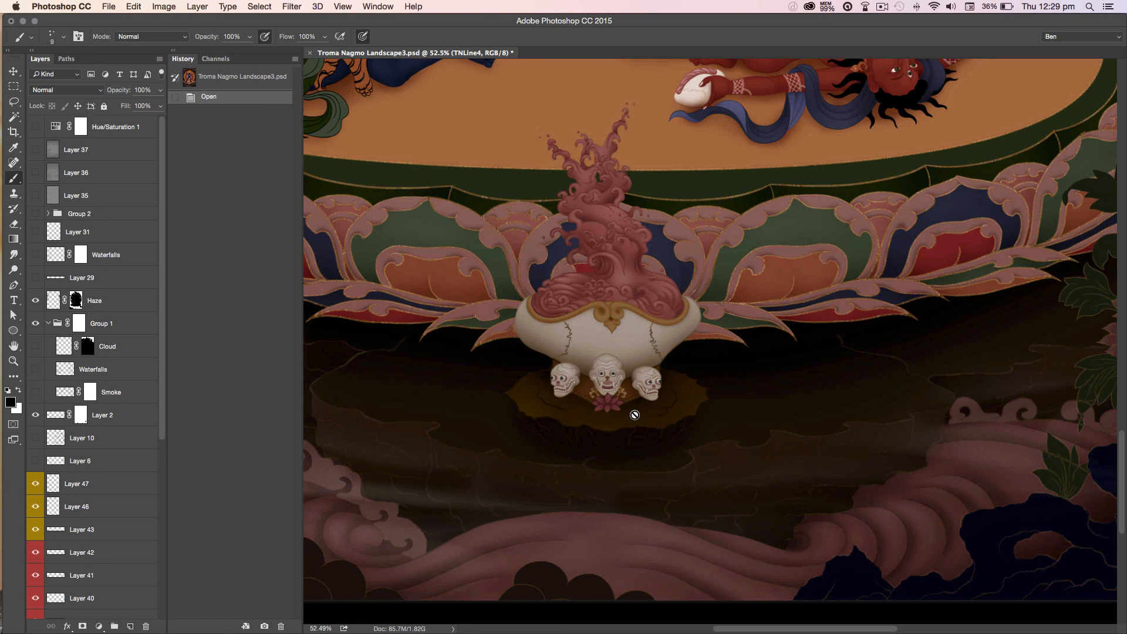
scroll(162, 417, down, 5)
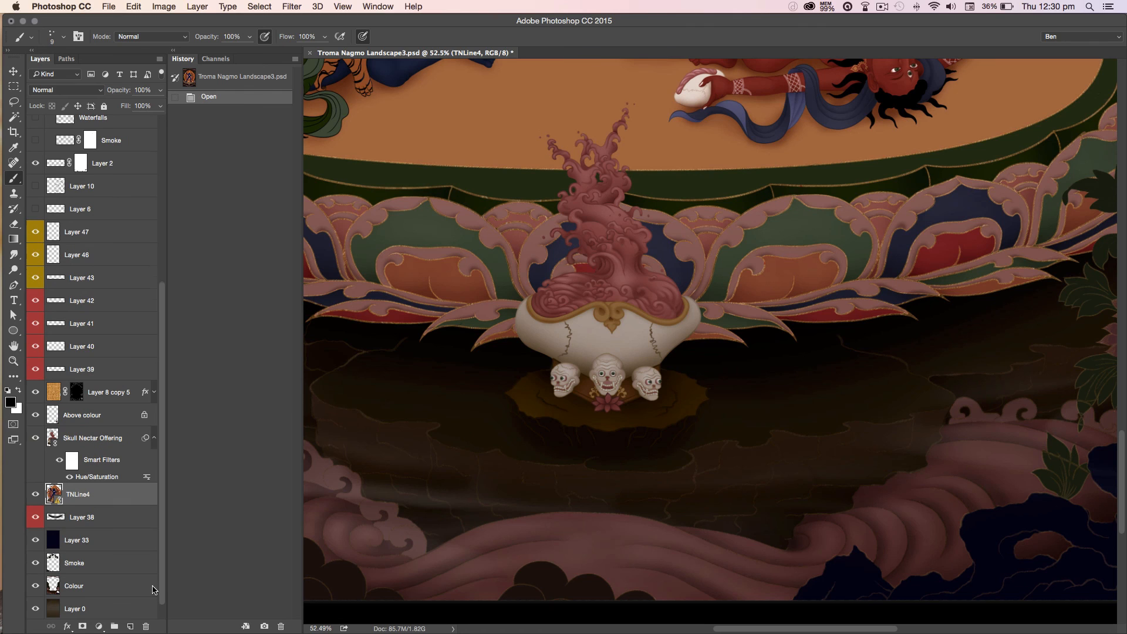
click(34, 439)
click(34, 439)
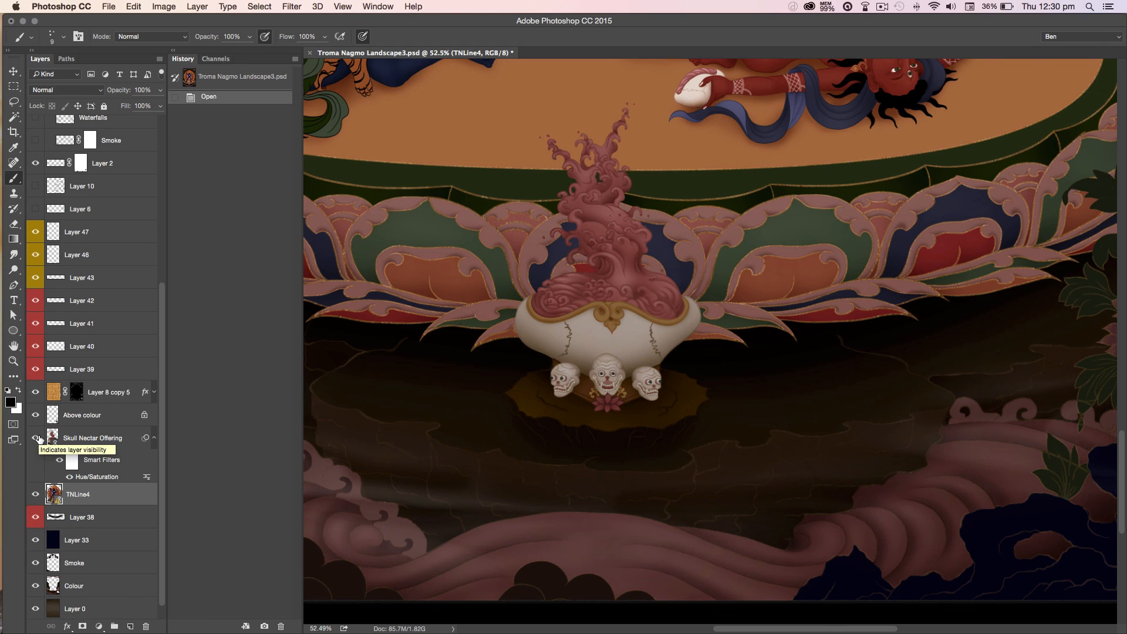
Compare the painting with and without the Skull Nectar Offering layer, inspecting the skull cup, flames and rock both close up and from afar
click(36, 440)
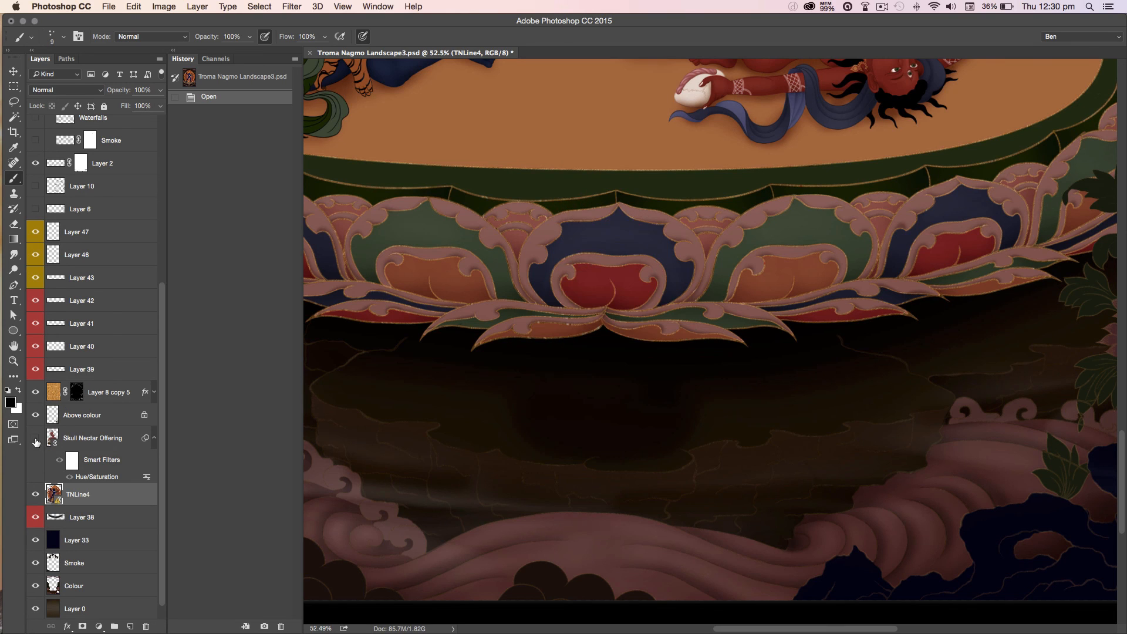
click(35, 440)
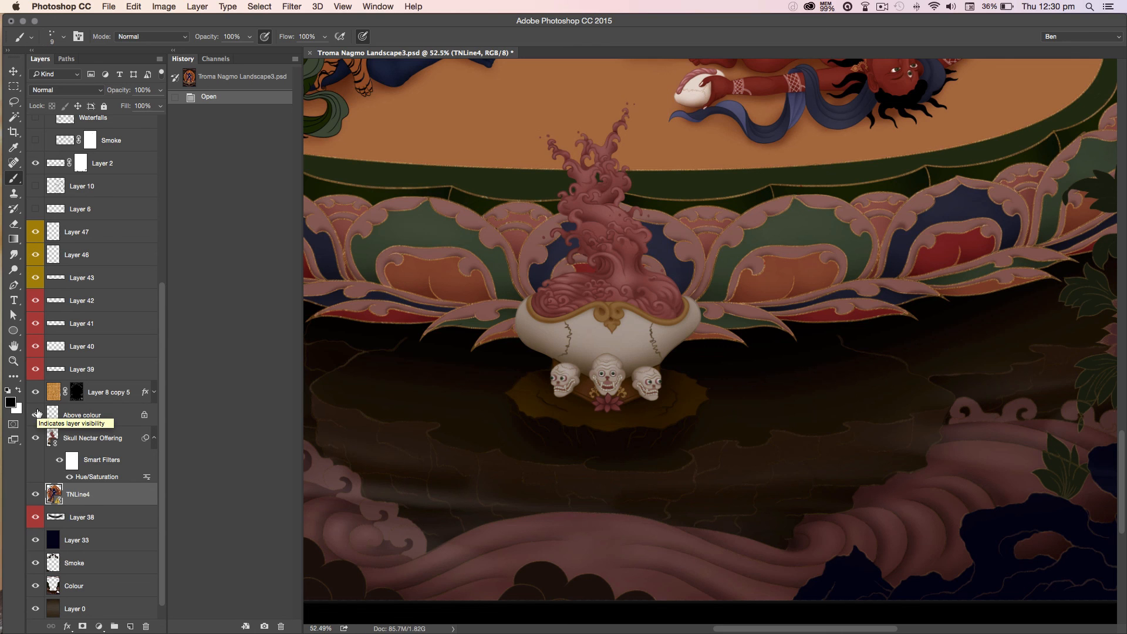
drag(578, 350, 620, 495)
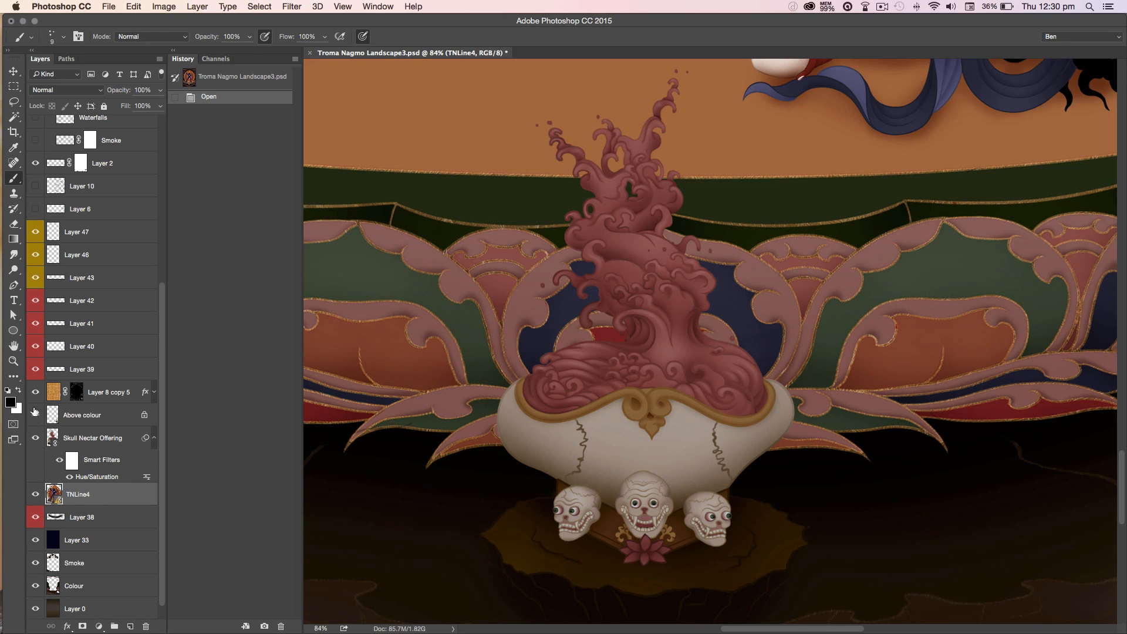
click(36, 441)
click(35, 440)
mouse_move(611, 548)
mouse_down()
mouse_move(560, 525)
mouse_move(463, 439)
mouse_move(468, 458)
mouse_up()
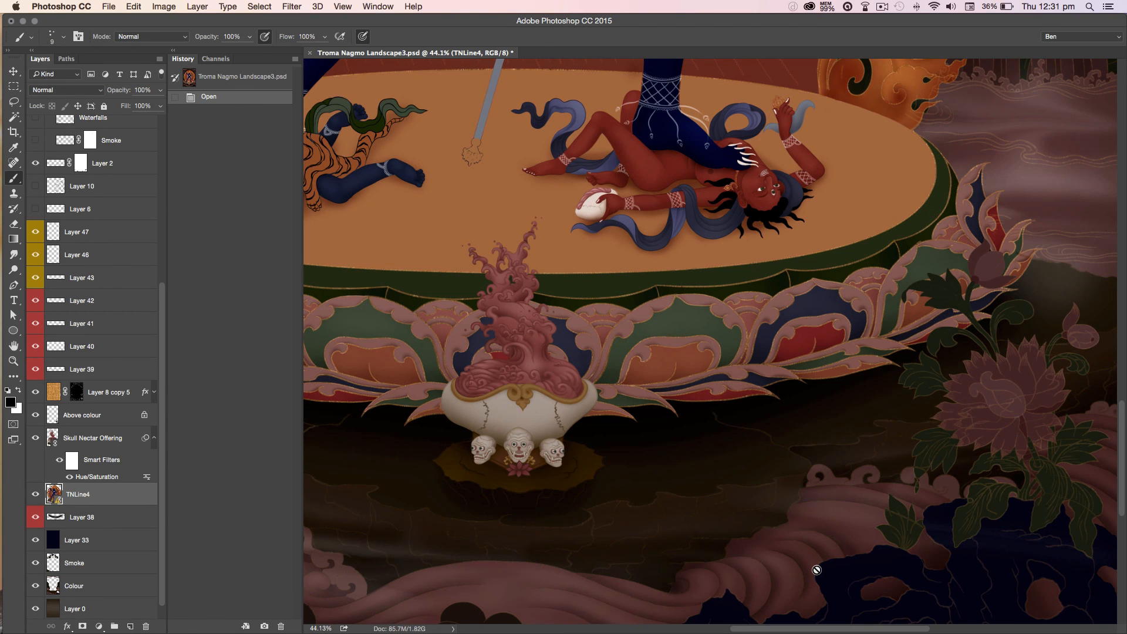
drag(505, 446, 596, 500)
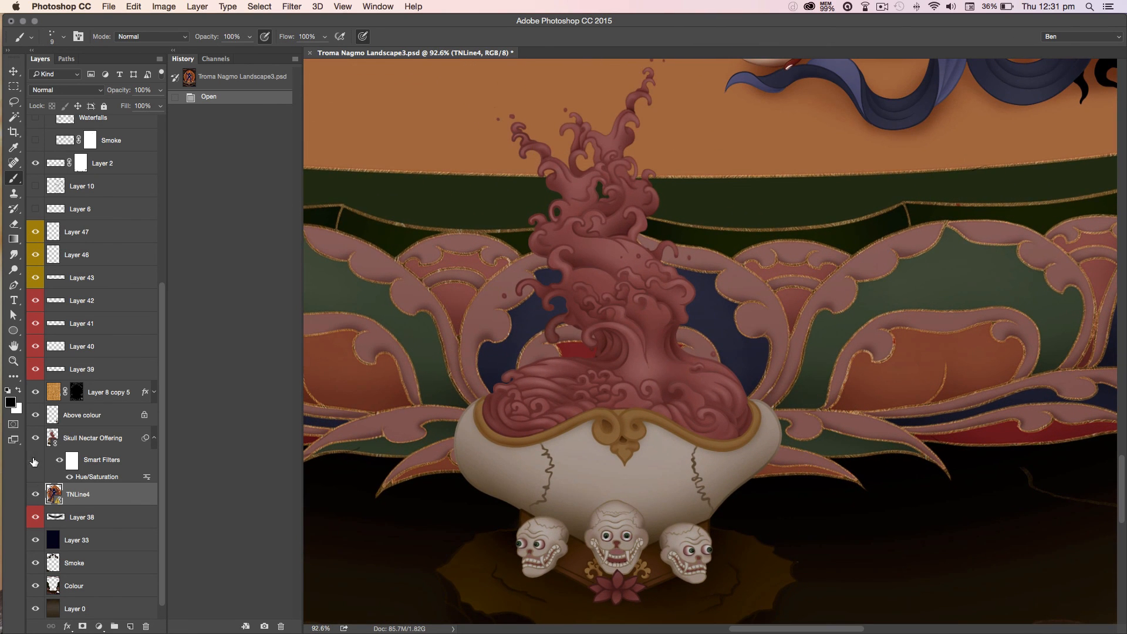
click(35, 439)
click(35, 438)
Make Layer 36, Layer 35 and Layer 37 visible again over the painting
drag(162, 307, 147, 163)
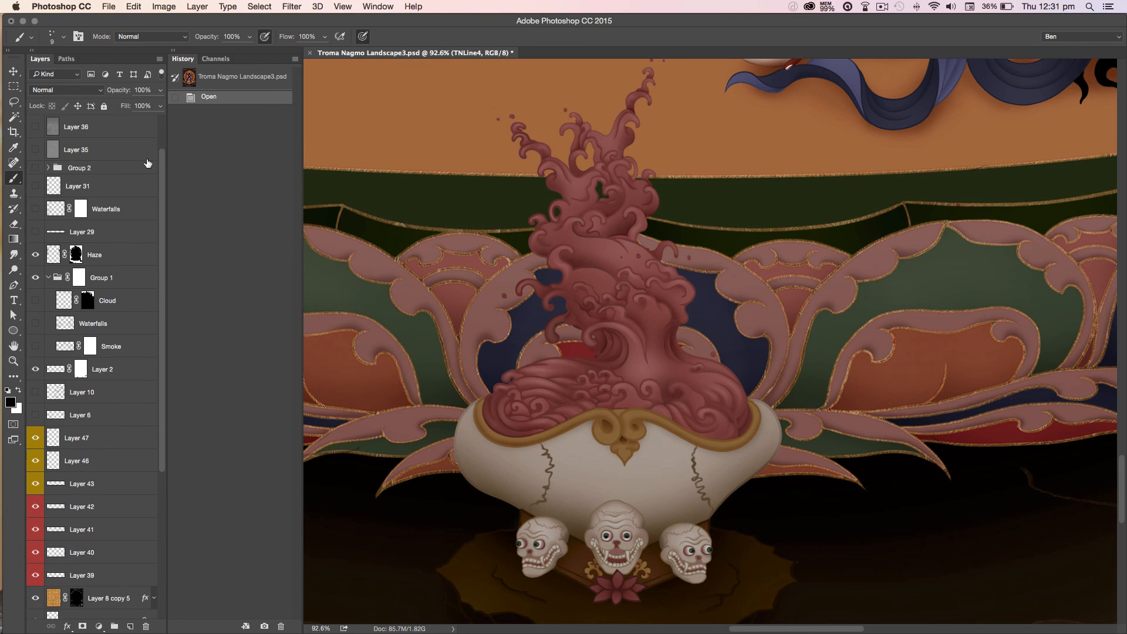
click(35, 127)
click(36, 150)
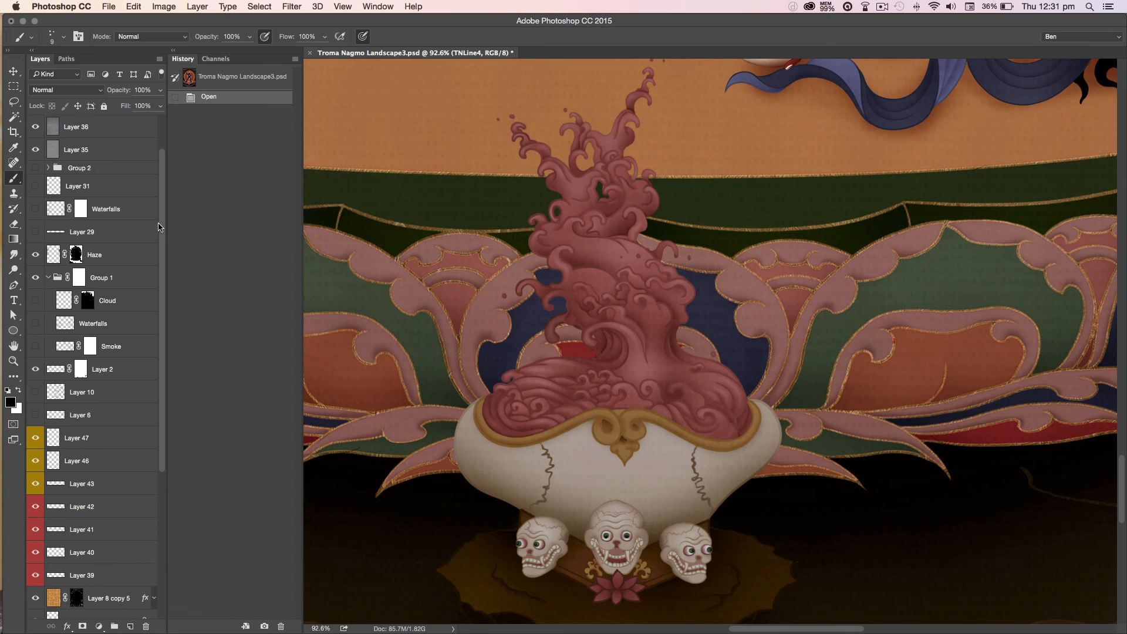
scroll(158, 226, up, 2)
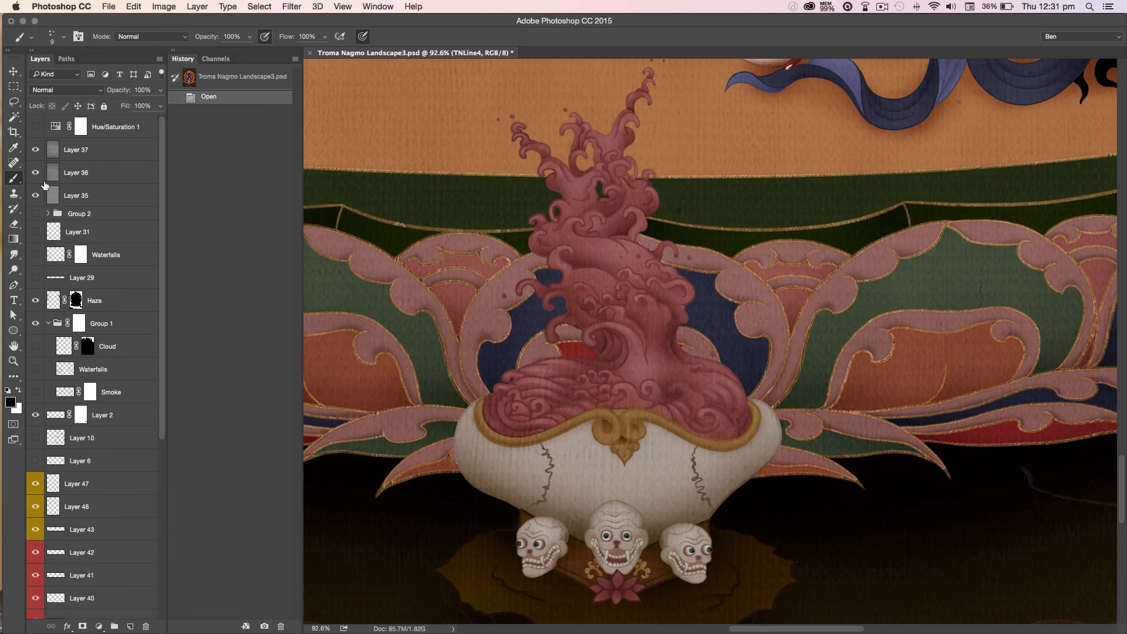